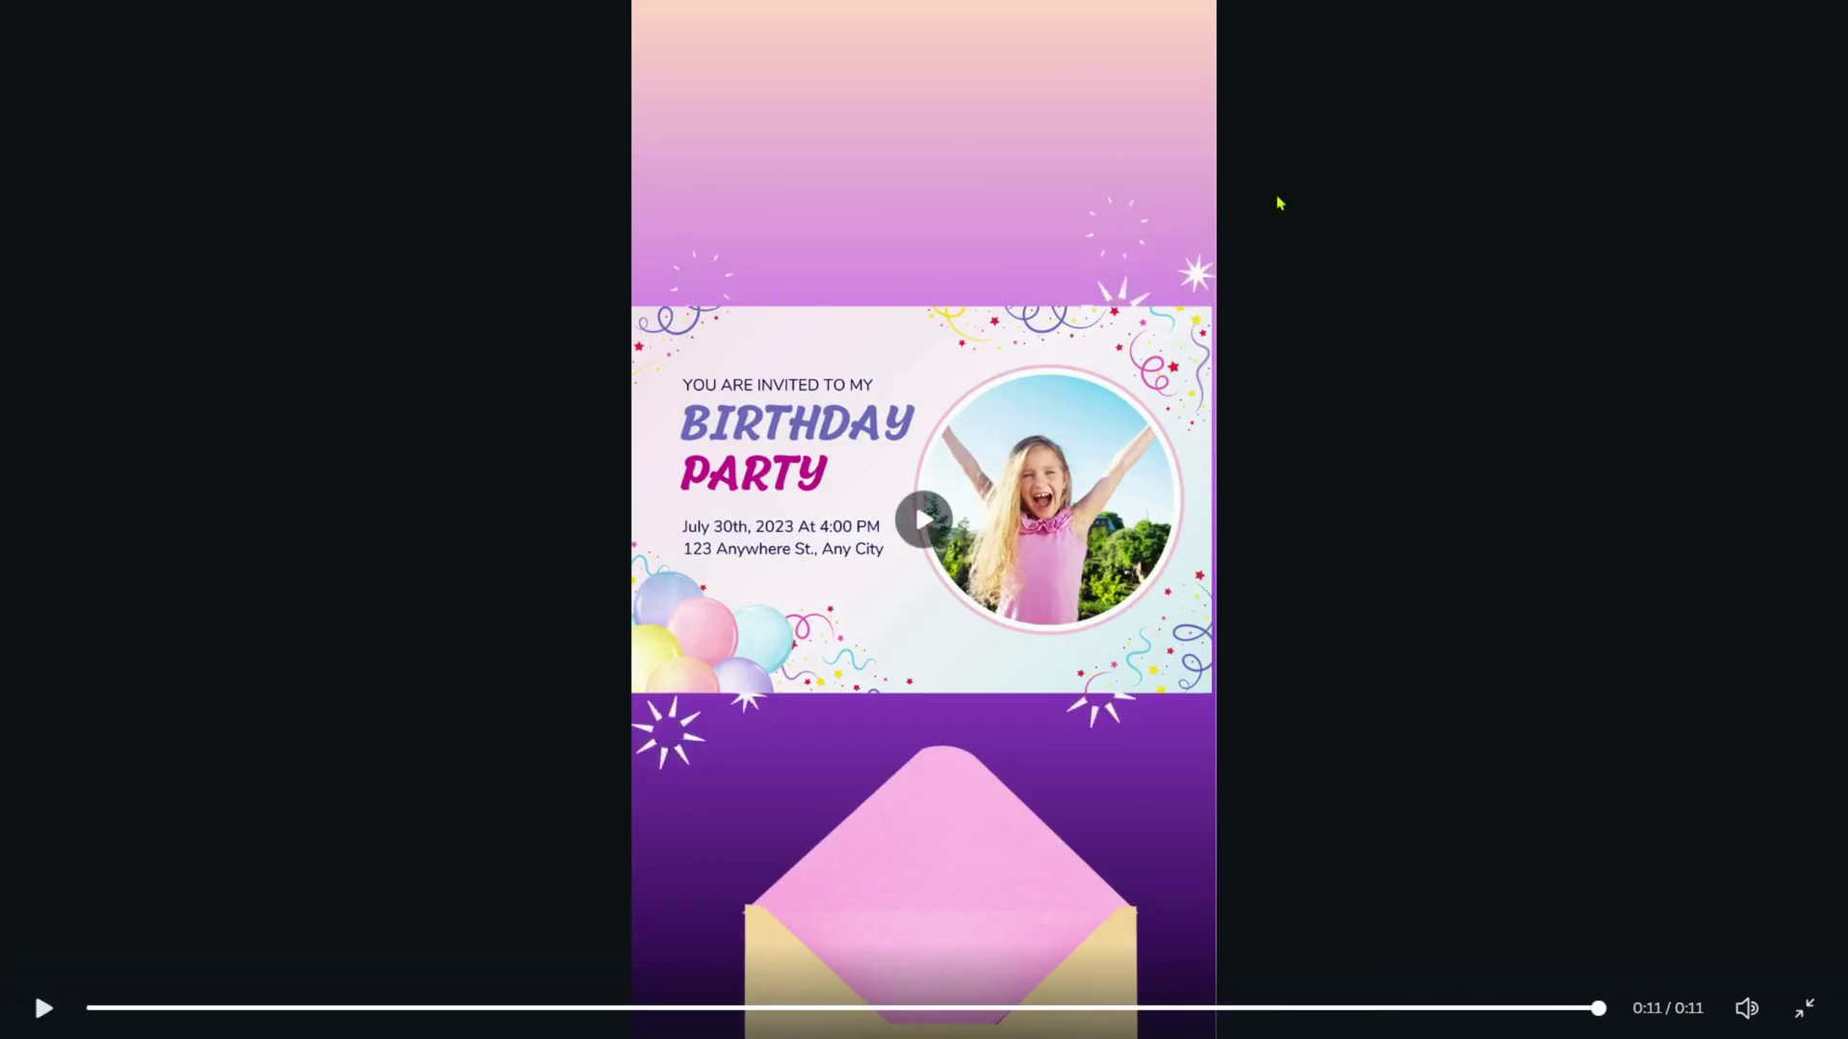
Leave the full-screen preview and switch to the blank mobile video design tab.
{"action": "key", "text": "Escape"}
{"action": "left_click", "coordinate": [79, 182]}
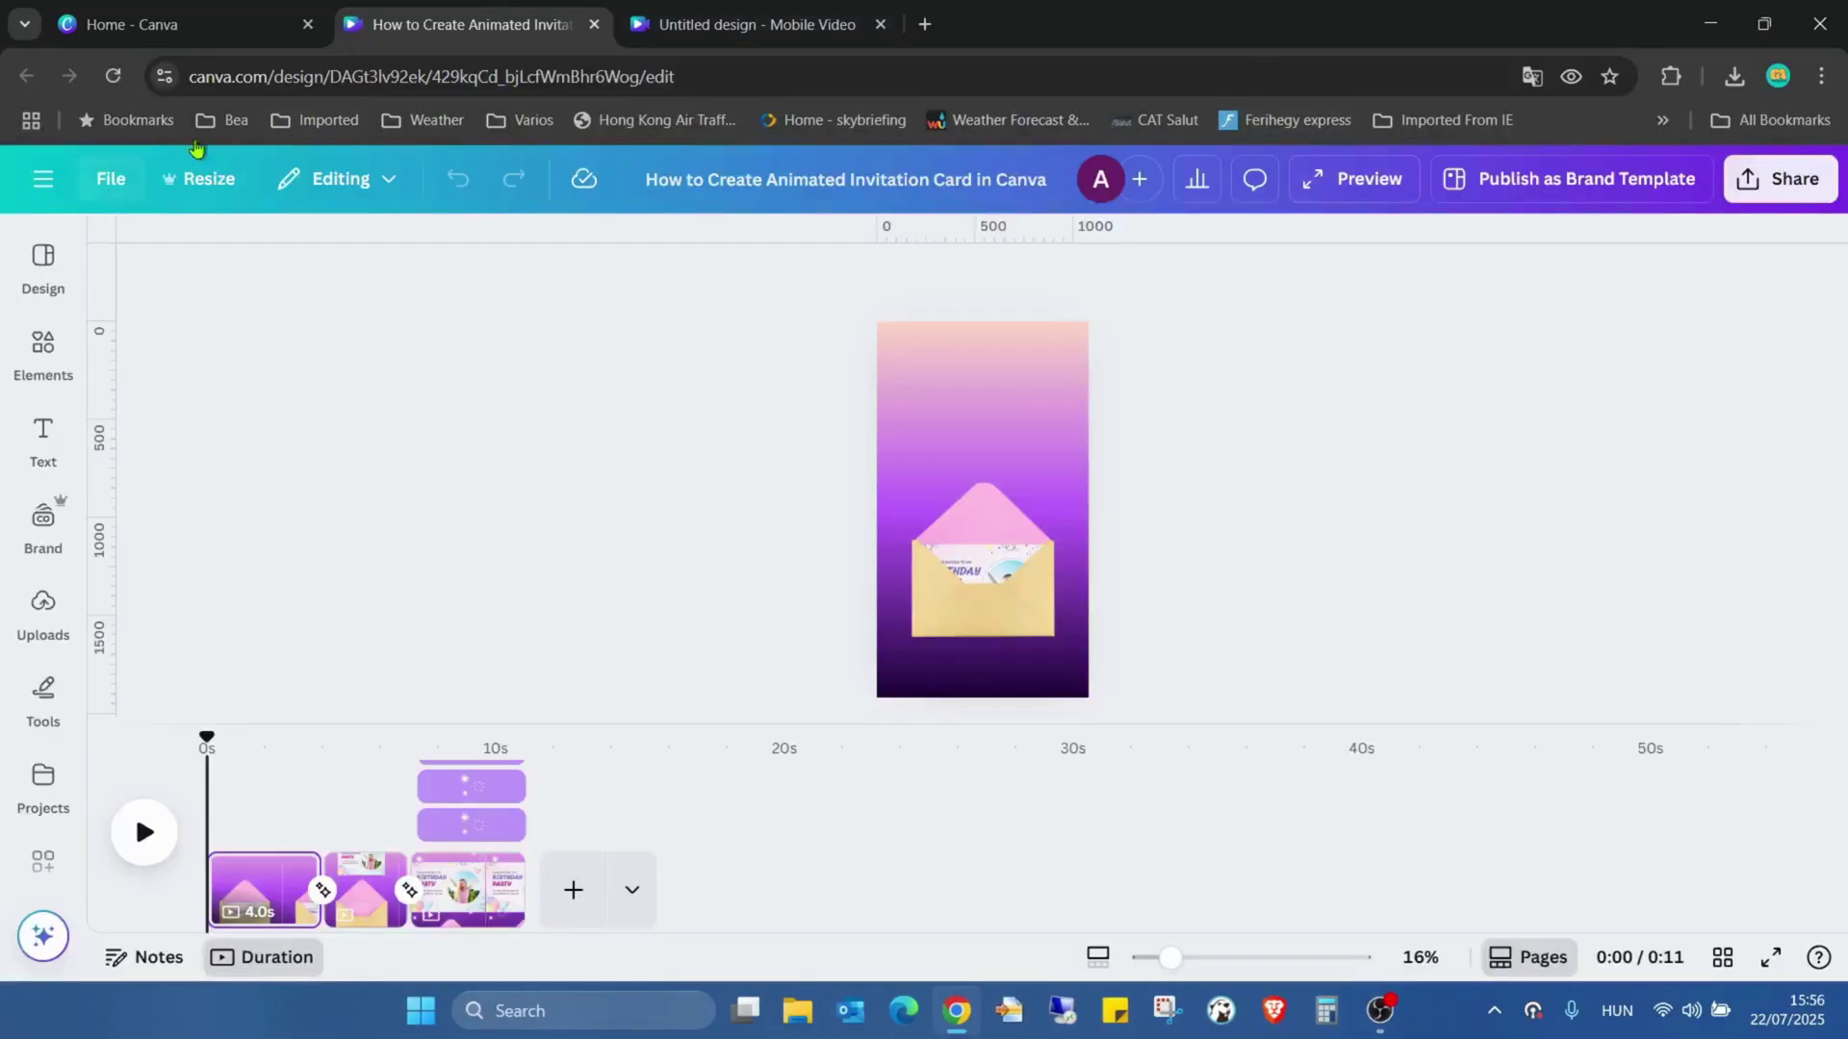
{"action": "left_click", "coordinate": [808, 12]}
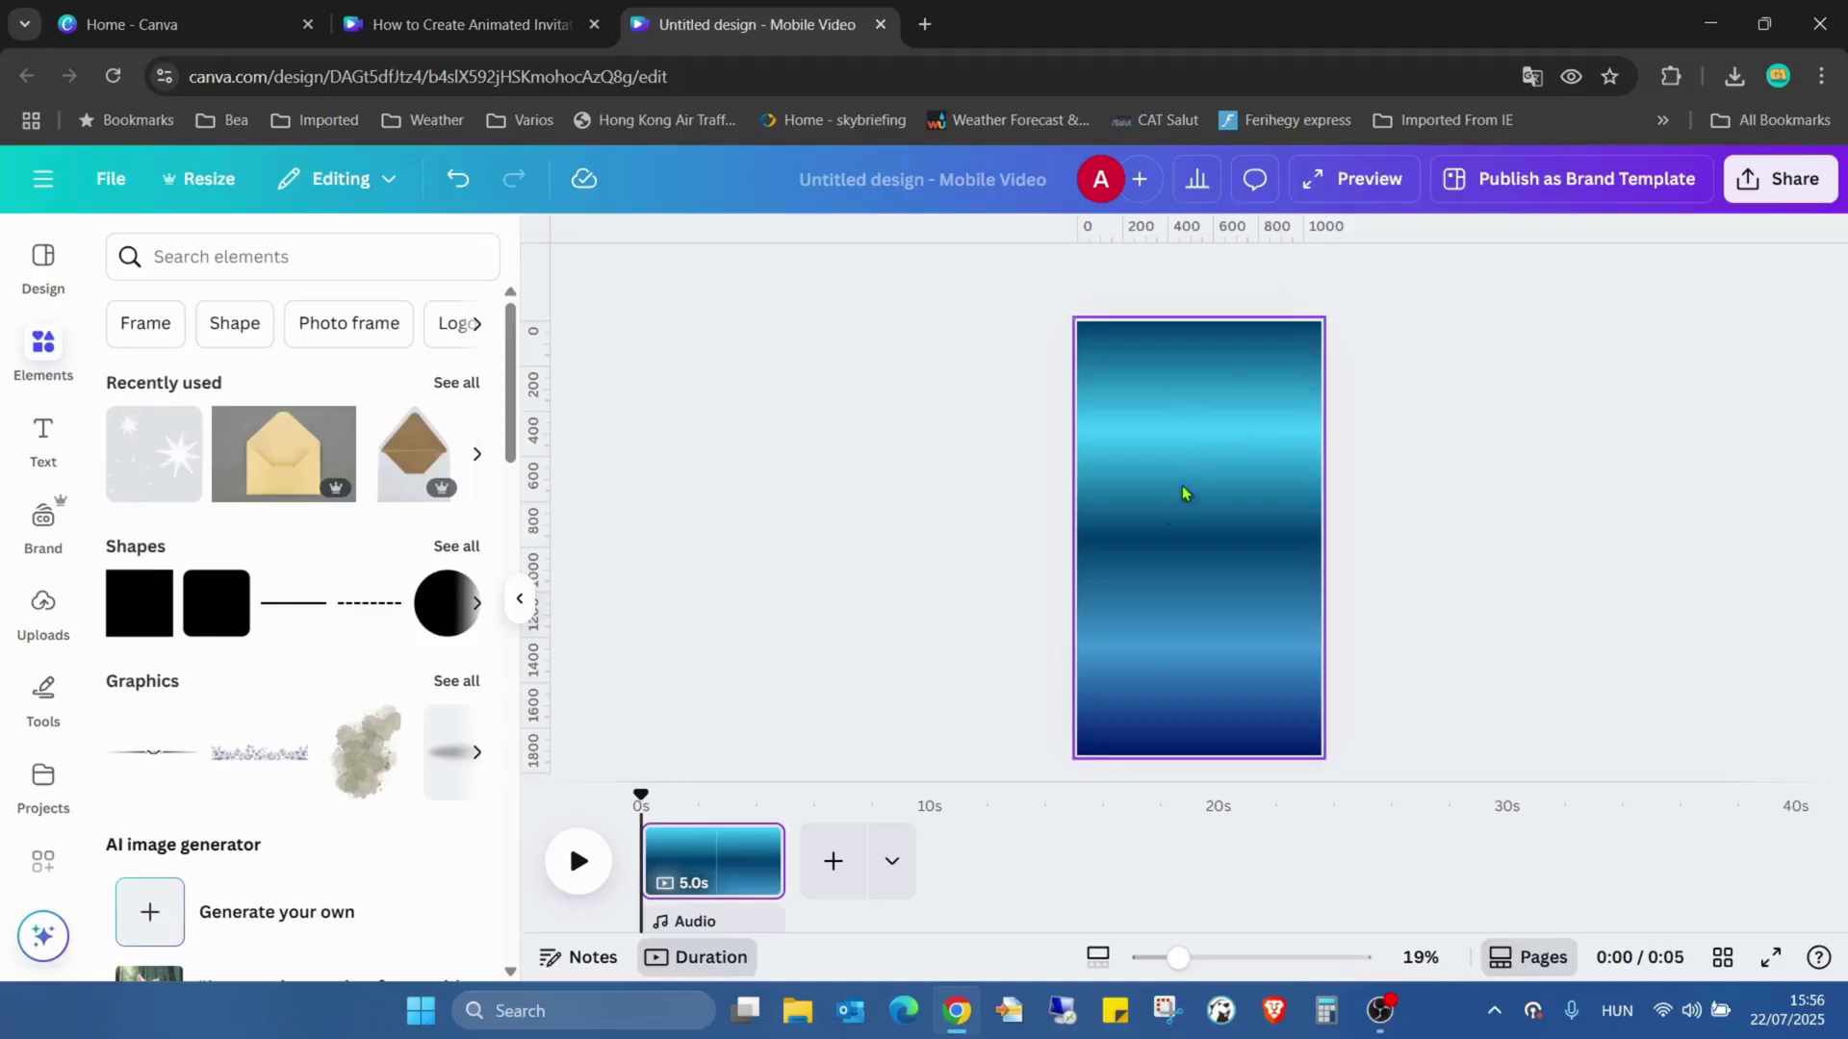
Search Elements photos for 'open envelope' and inspect the yellow envelope result.
{"action": "left_click", "coordinate": [280, 239]}
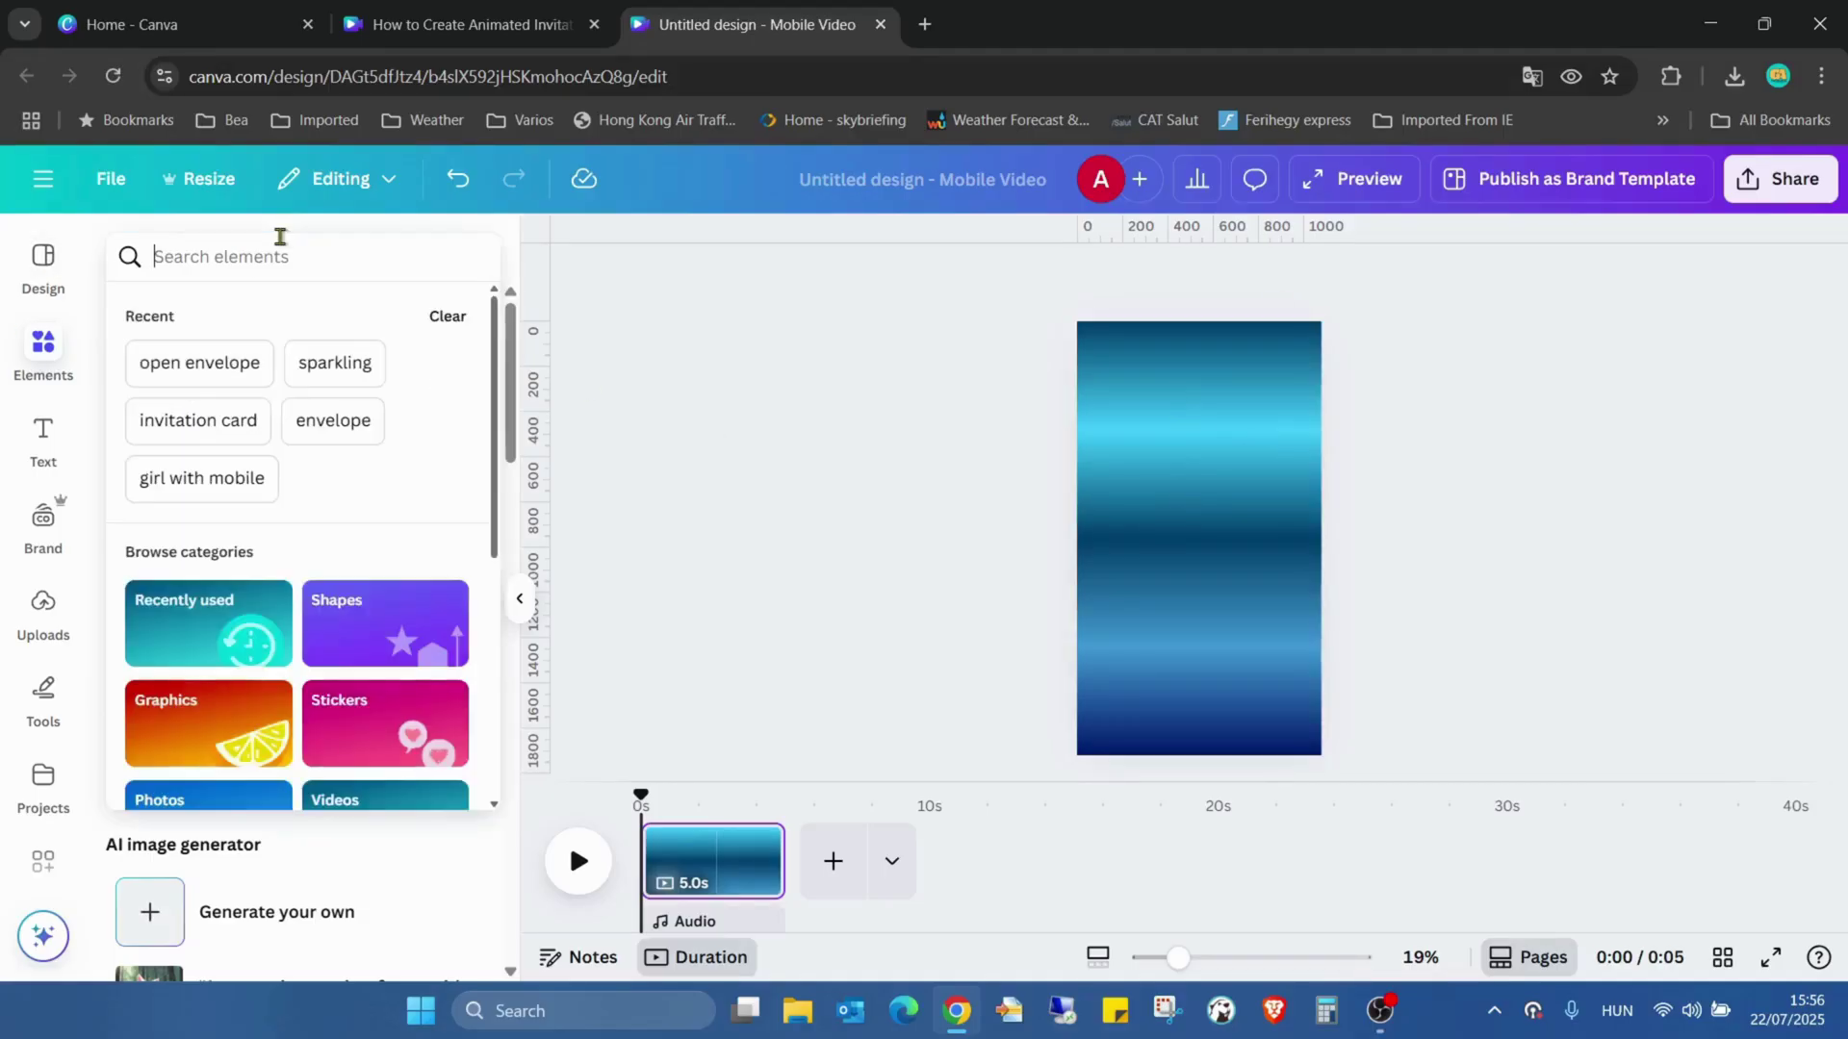
{"action": "left_click", "coordinate": [215, 363]}
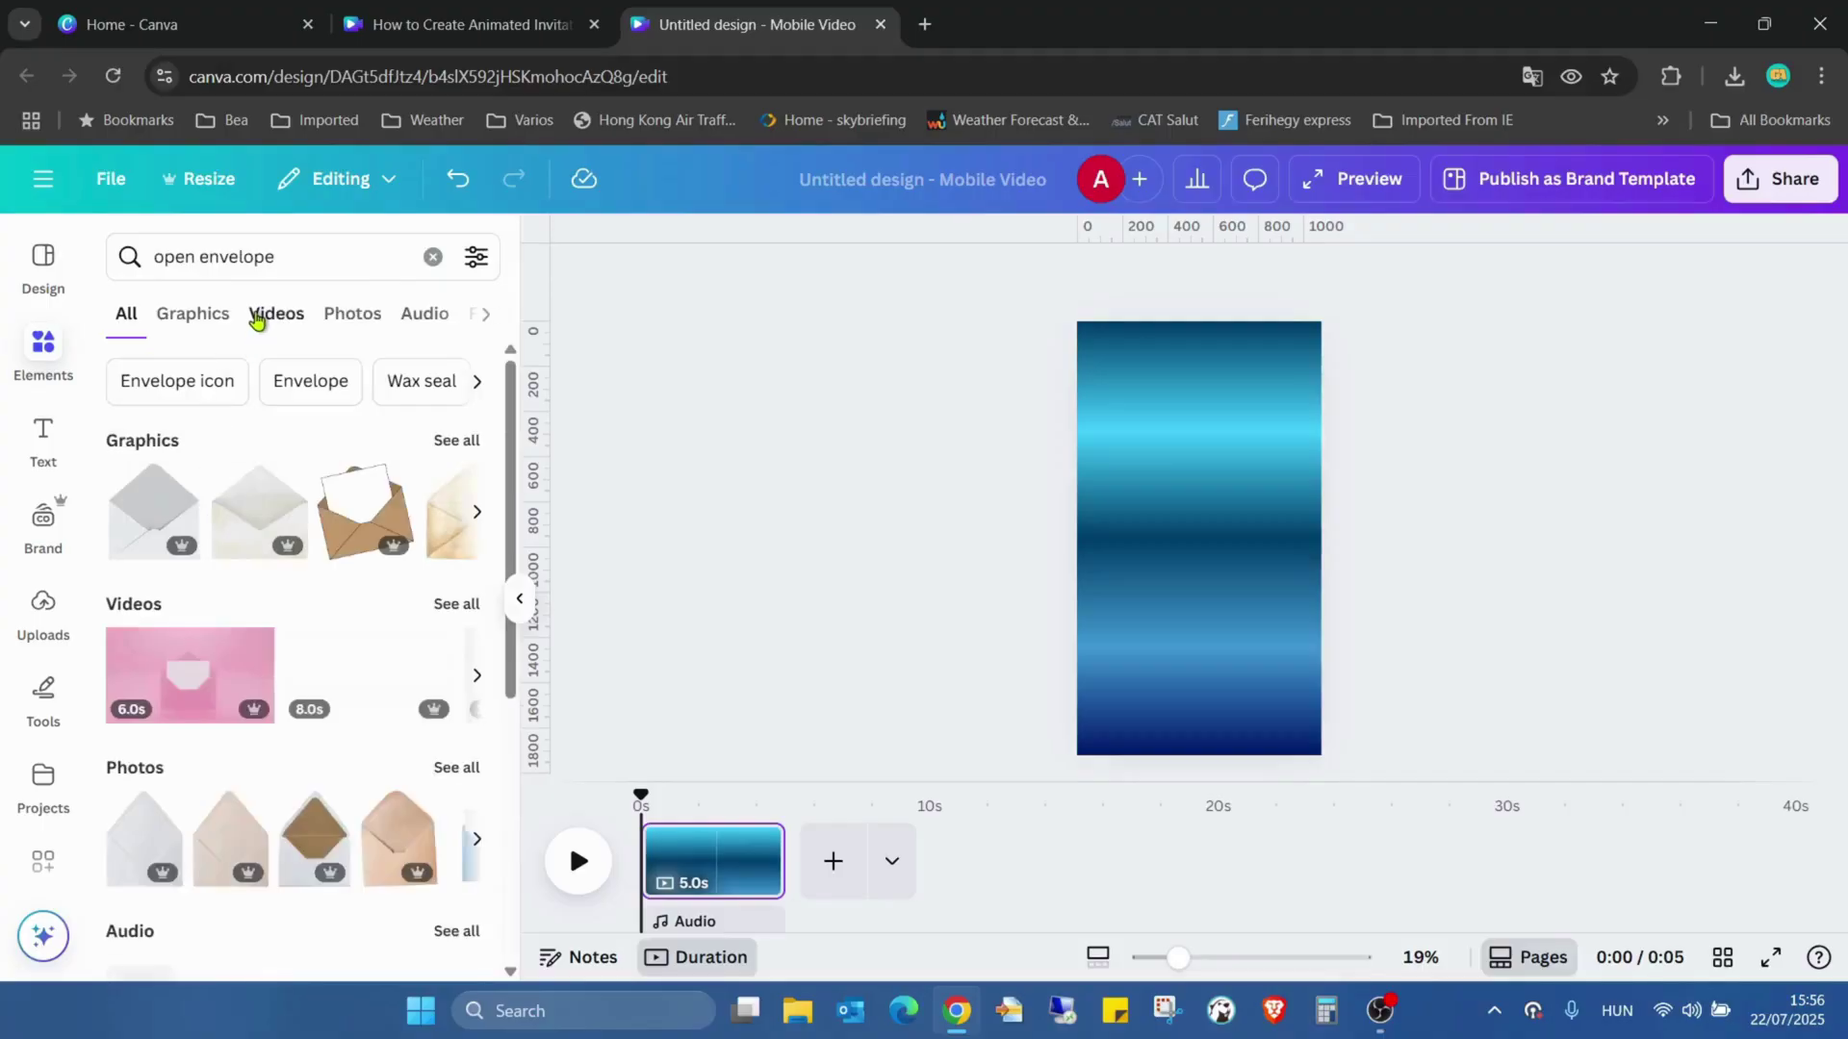
{"action": "left_click", "coordinate": [365, 319]}
{"action": "scroll", "coordinate": [332, 577], "scroll_direction": "down", "scroll_amount": 5}
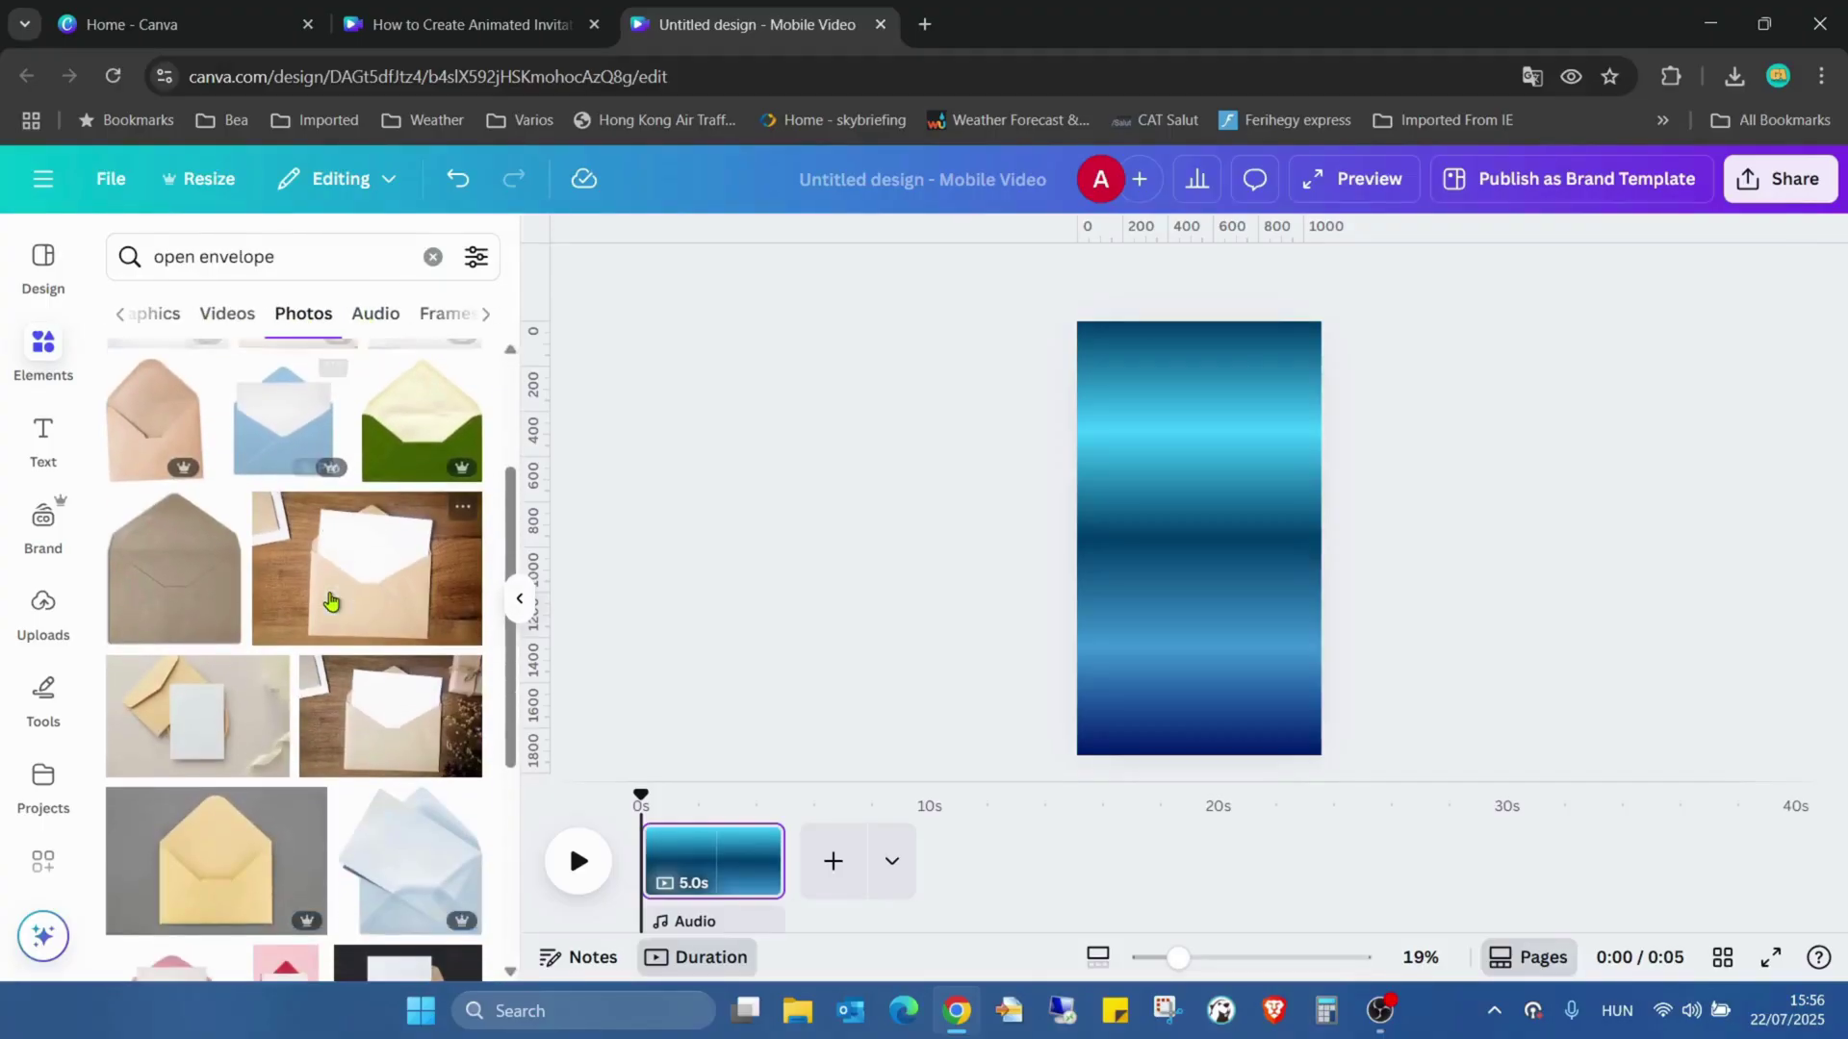
{"action": "scroll", "coordinate": [341, 555], "scroll_direction": "down", "scroll_amount": 2}
{"action": "left_click", "coordinate": [307, 468]}
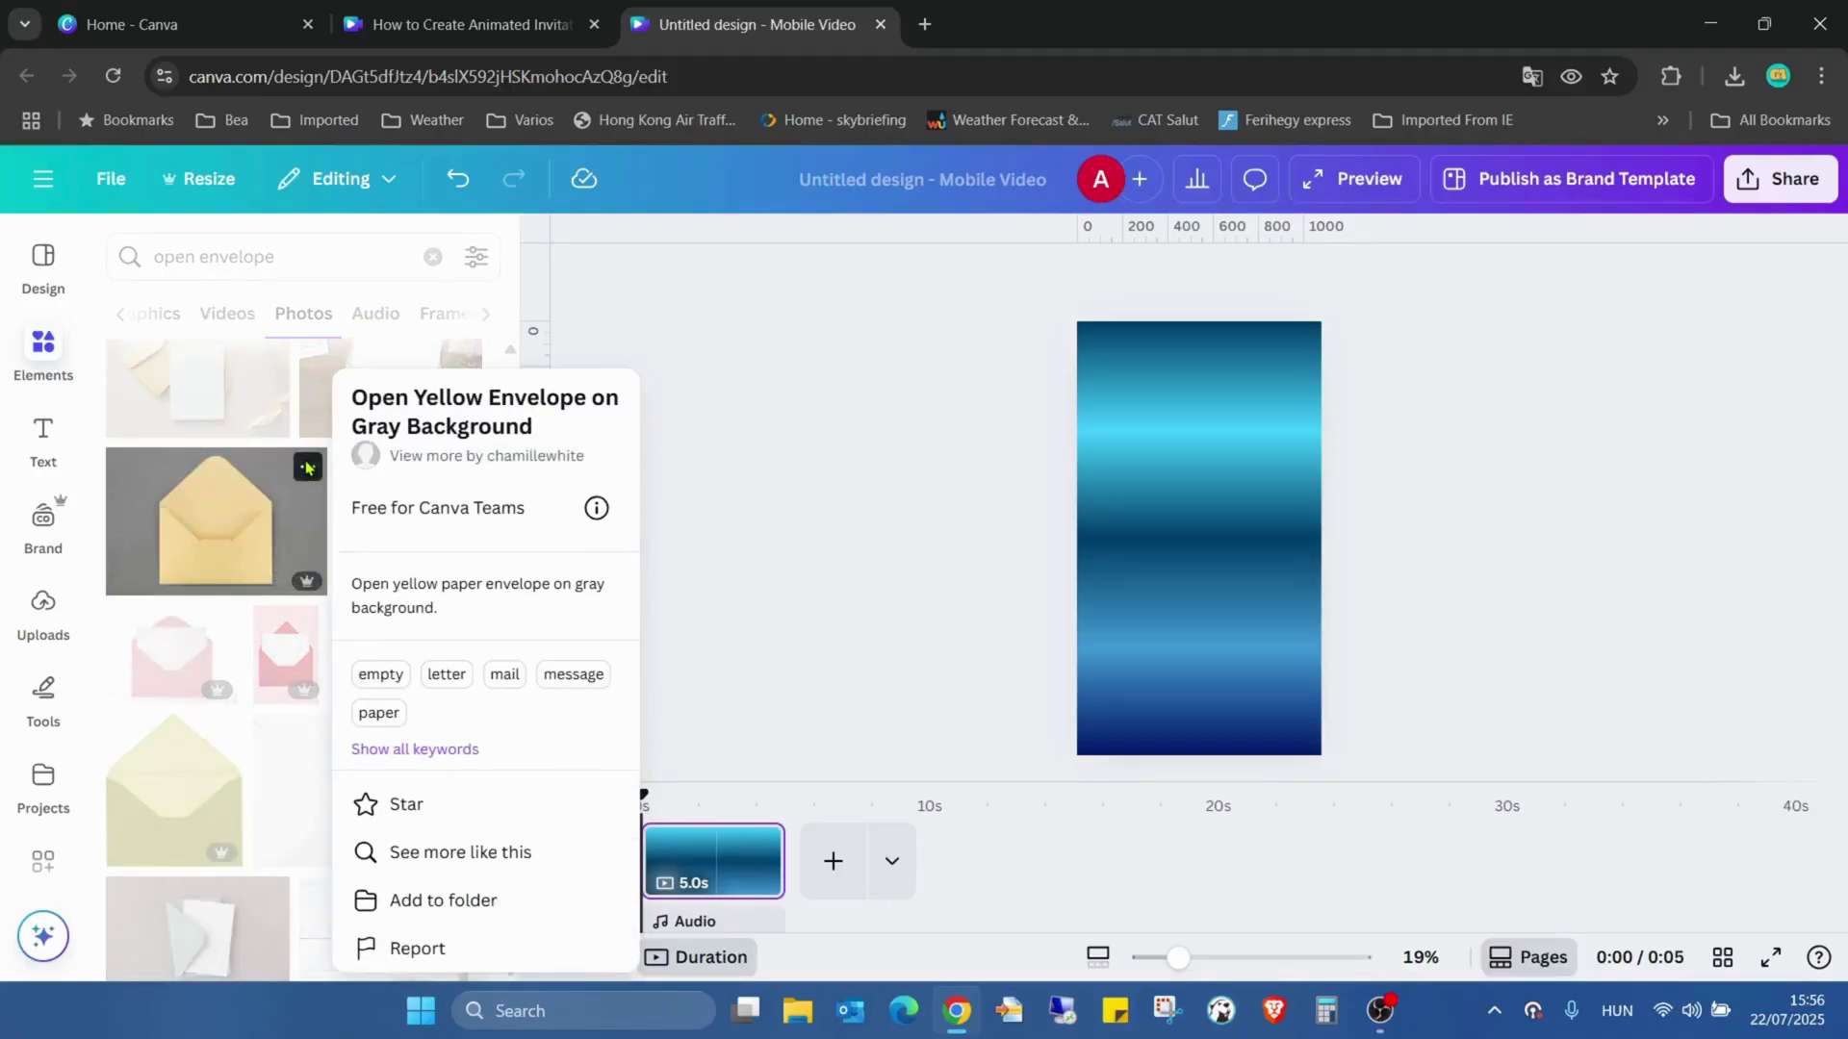
{"action": "left_click", "coordinate": [173, 518]}
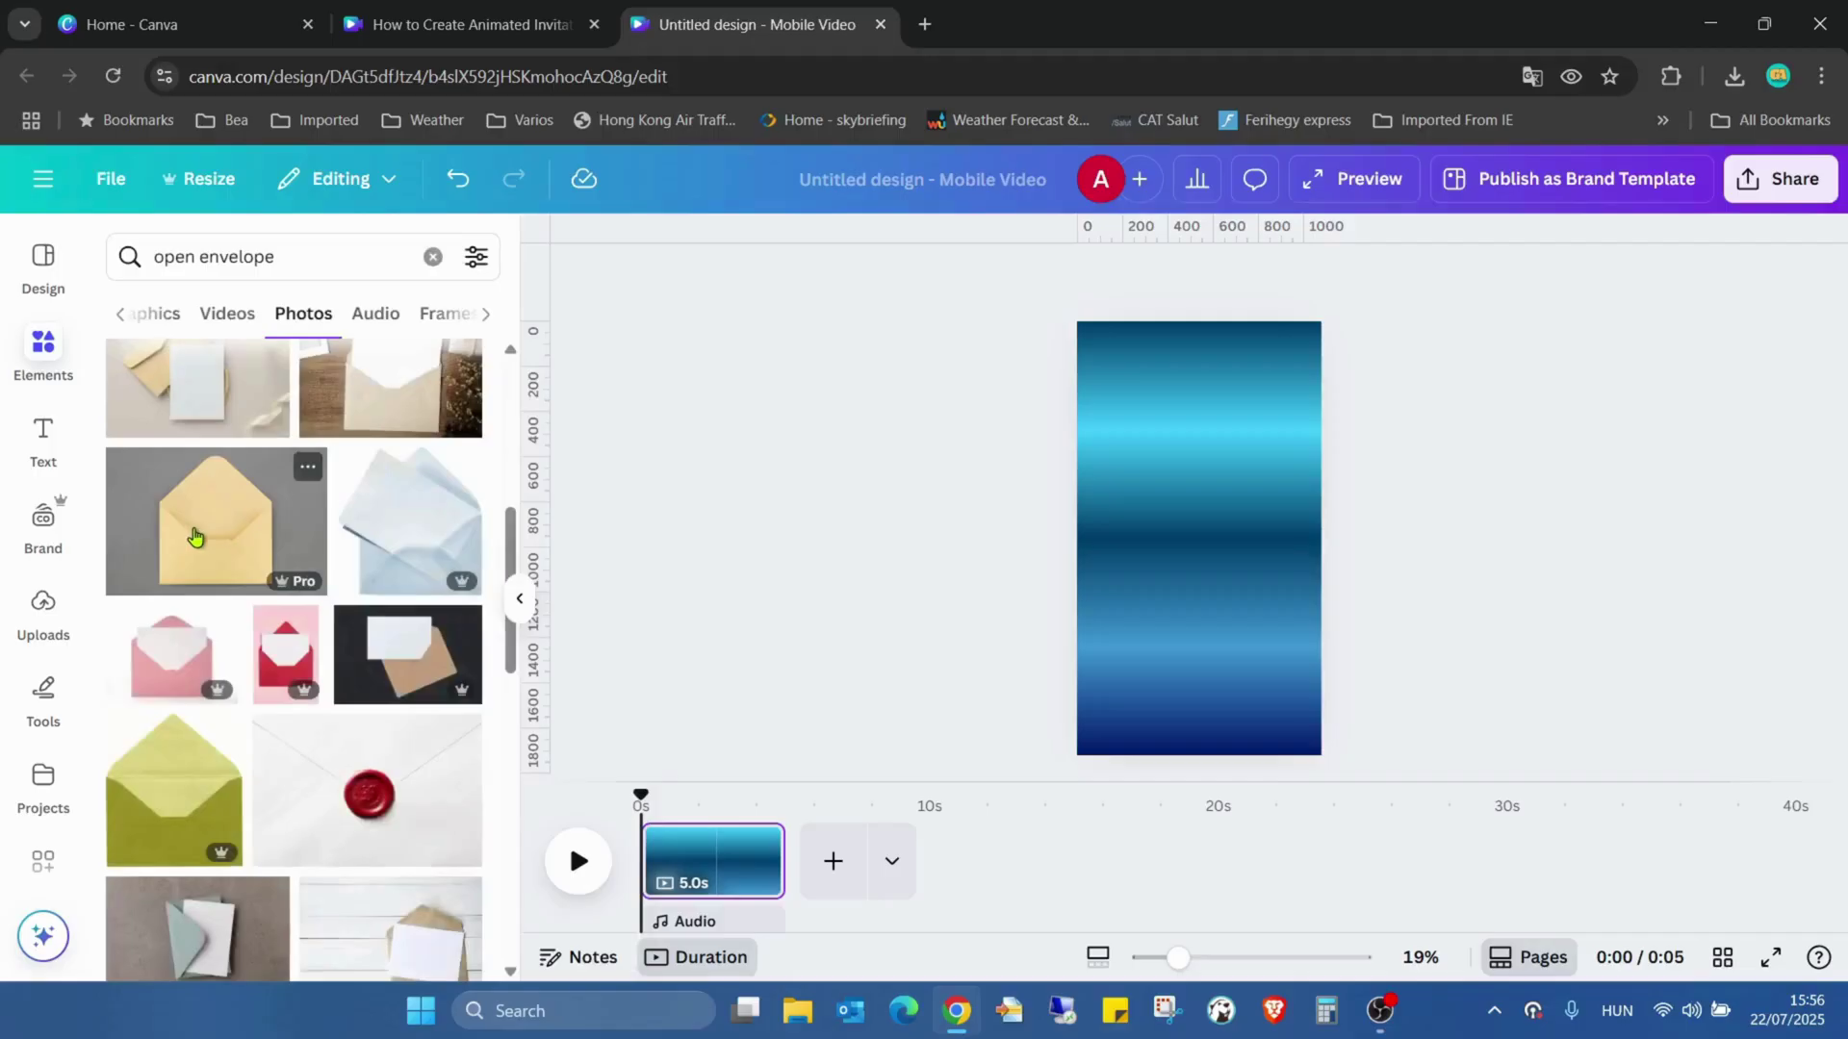
Add the yellow envelope photo, remove its grey background, and move it top-left.
{"action": "left_click", "coordinate": [195, 537]}
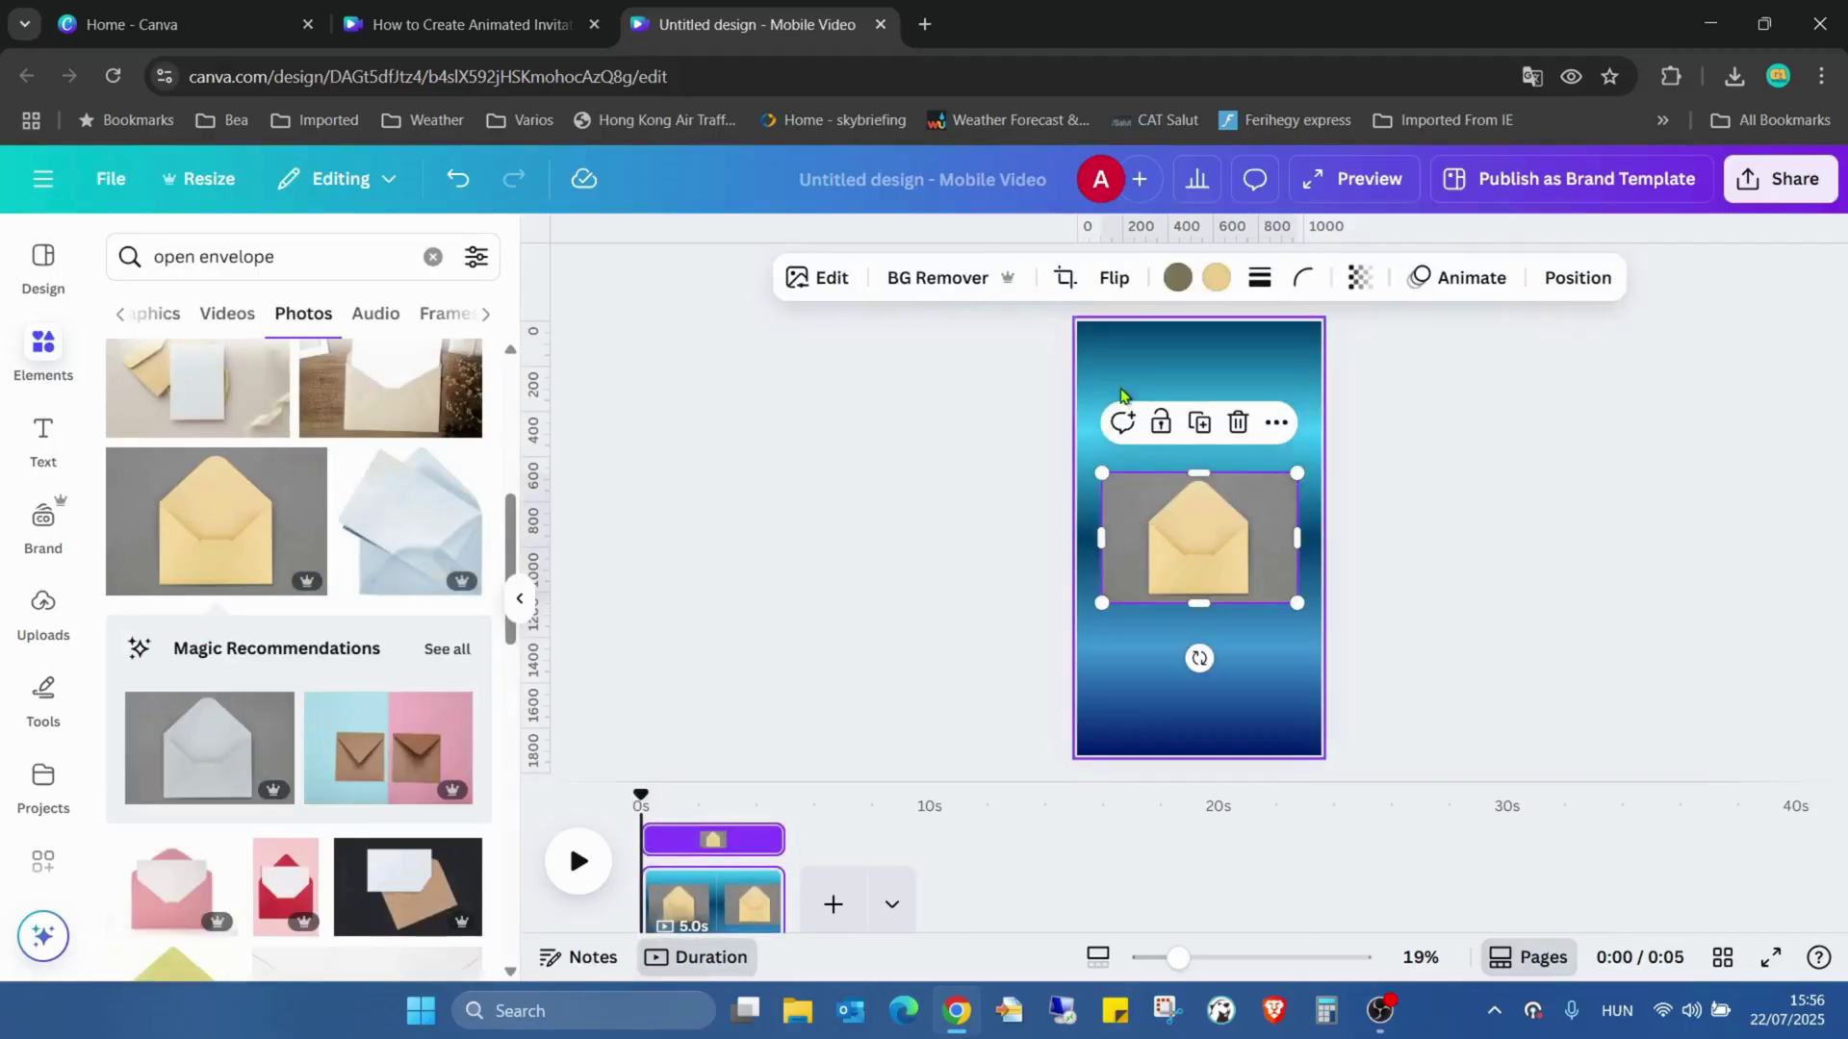
{"action": "left_click", "coordinate": [1121, 395]}
{"action": "left_click", "coordinate": [1162, 496]}
{"action": "left_click", "coordinate": [962, 277]}
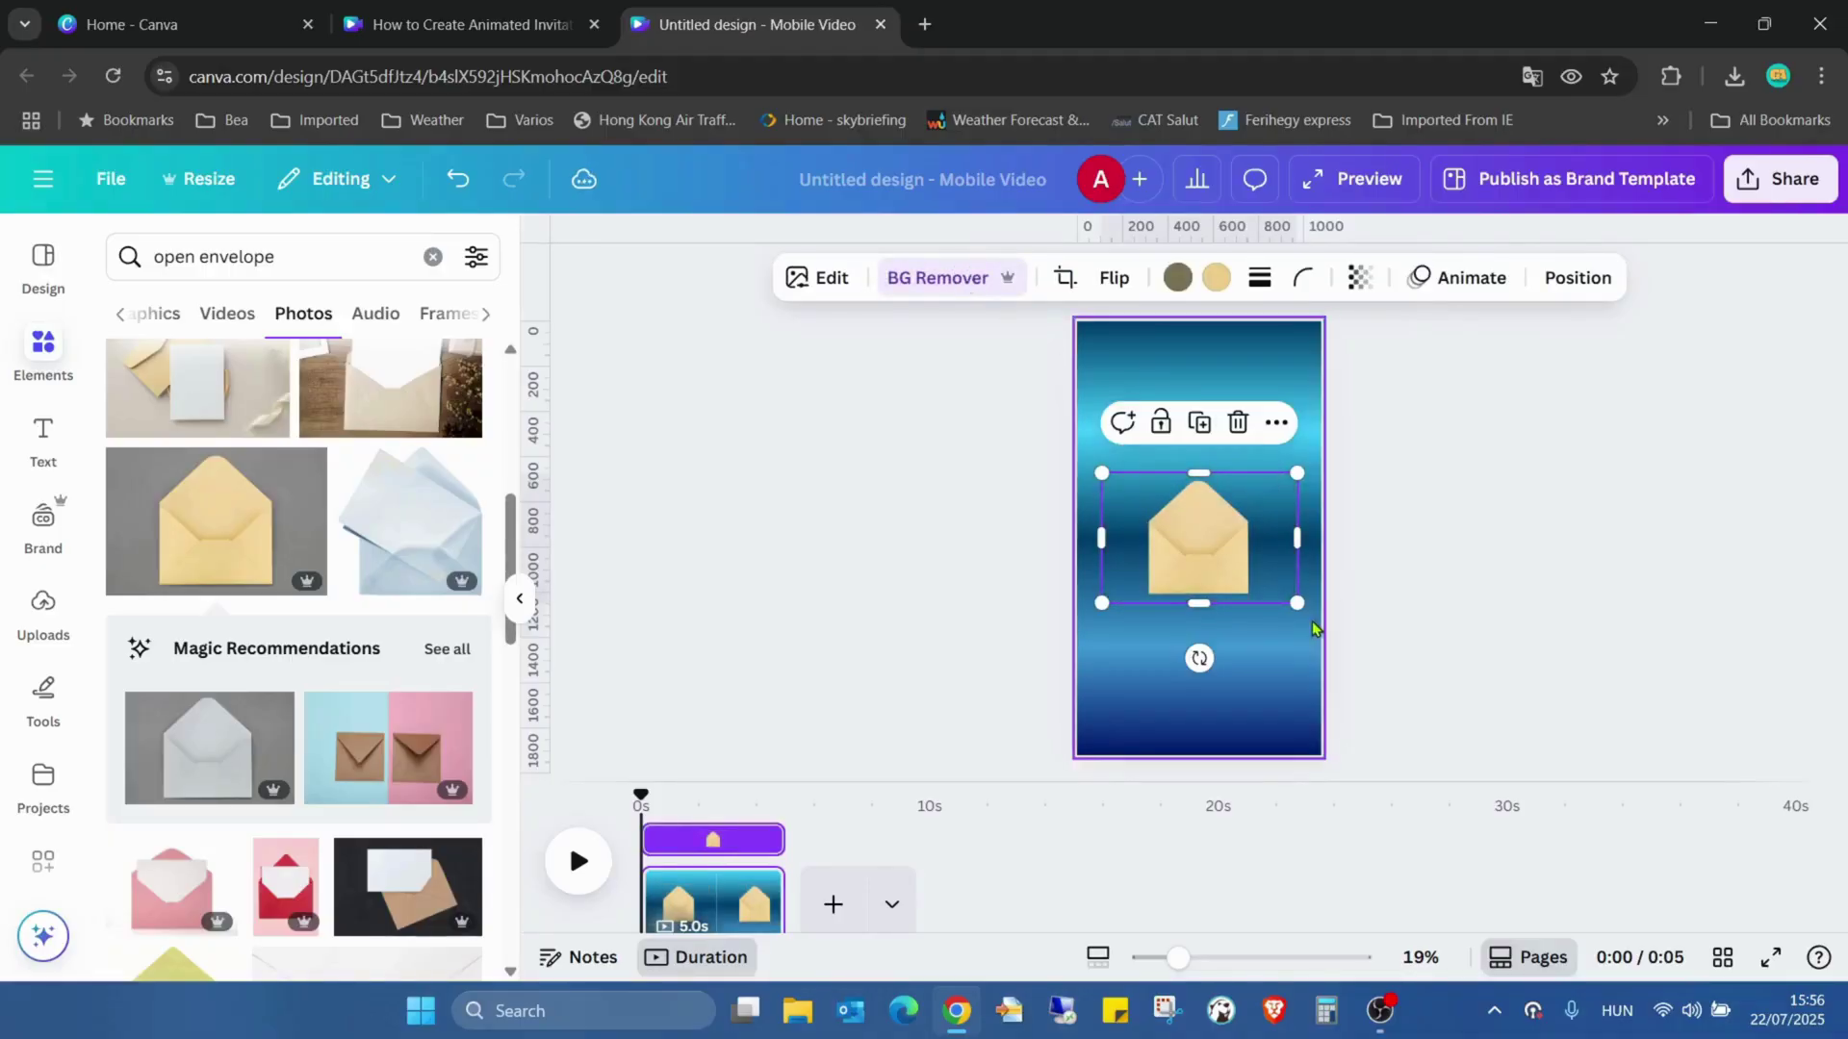
{"action": "left_click_drag", "start_coordinate": [1219, 546], "coordinate": [1163, 383]}
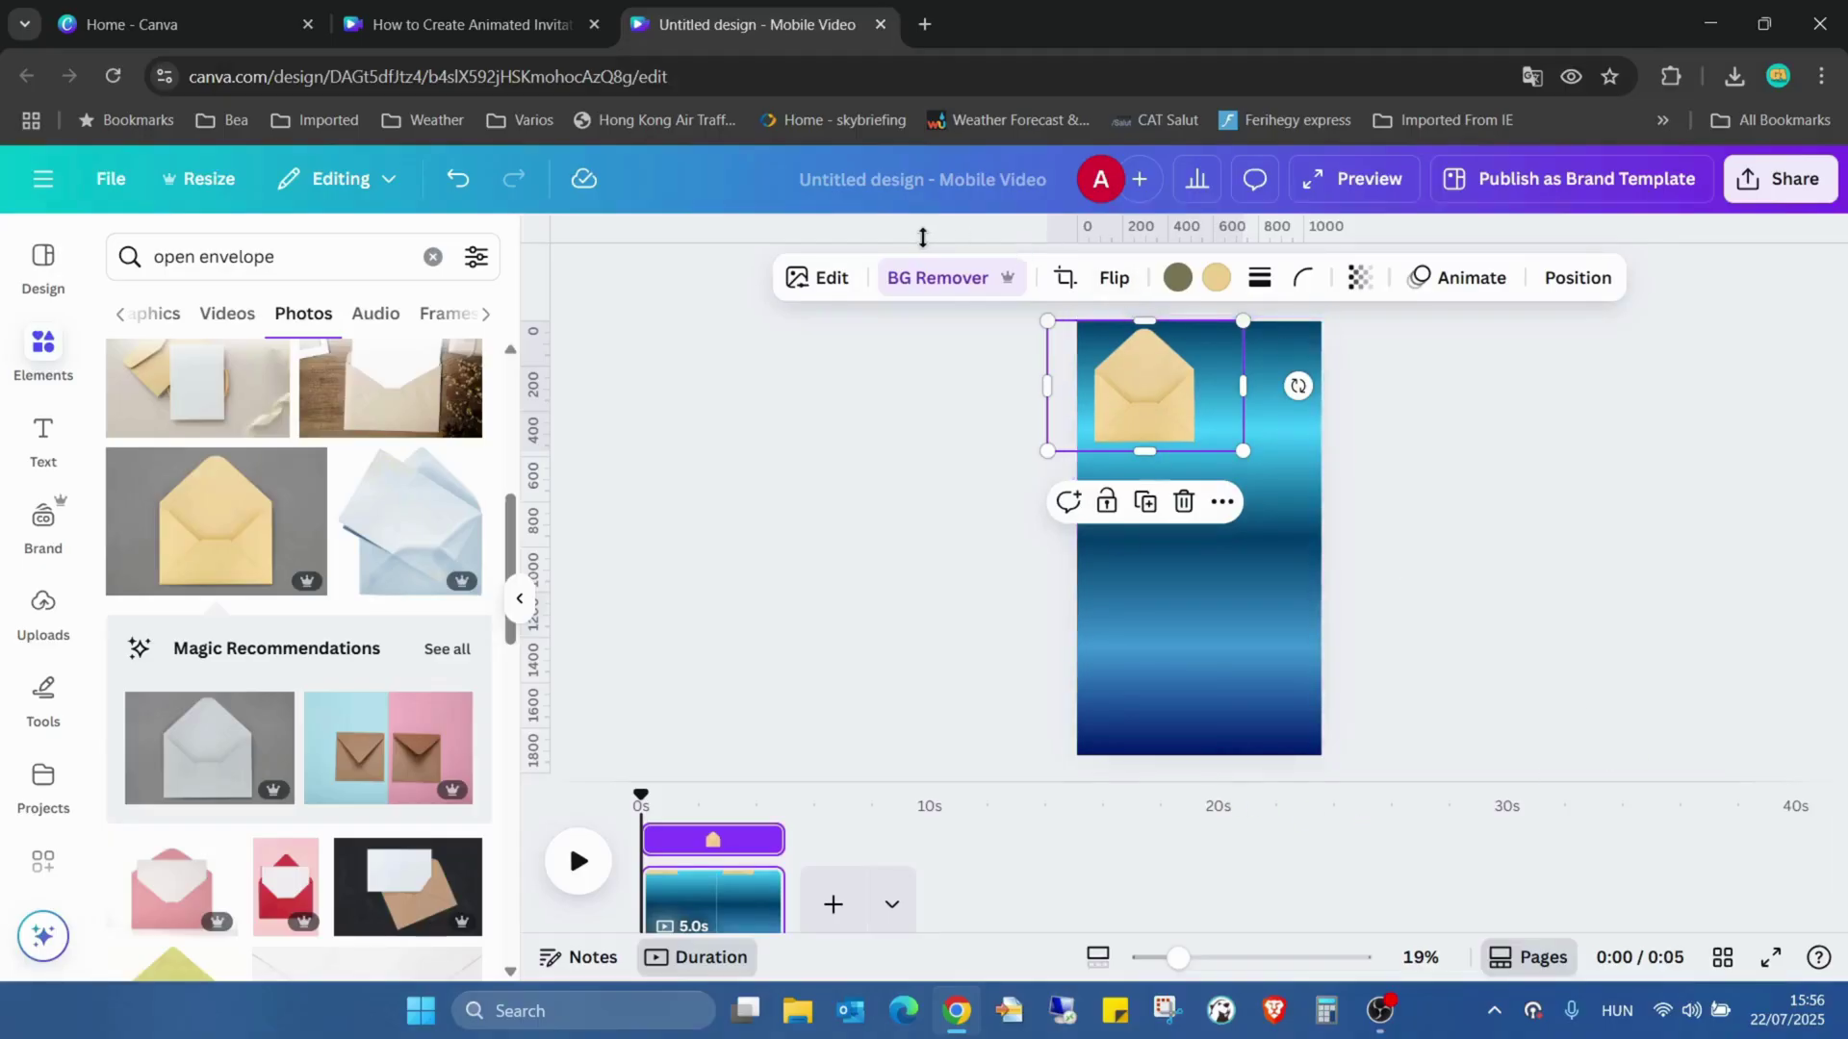
Find the Choppy Crop app by searching 'choppy' in Apps and open it.
{"action": "left_click", "coordinate": [433, 256]}
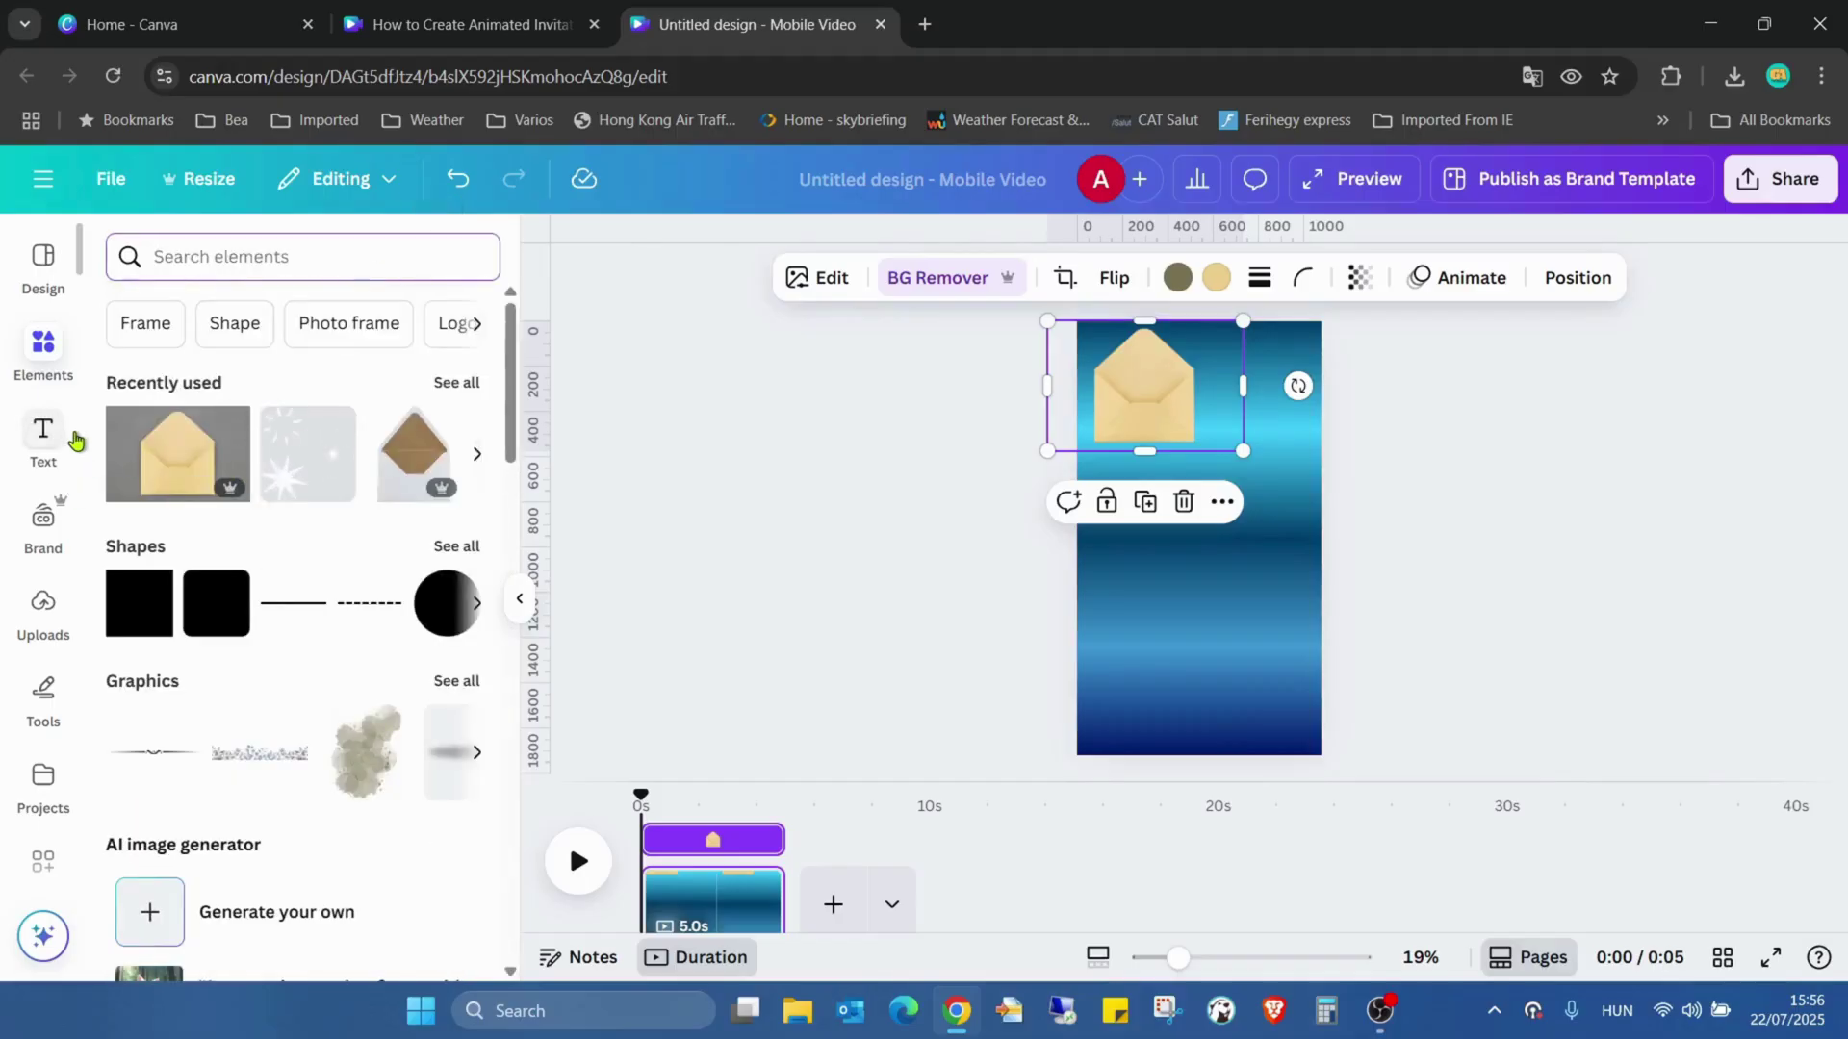
{"action": "scroll", "coordinate": [43, 510], "scroll_direction": "down", "scroll_amount": 2}
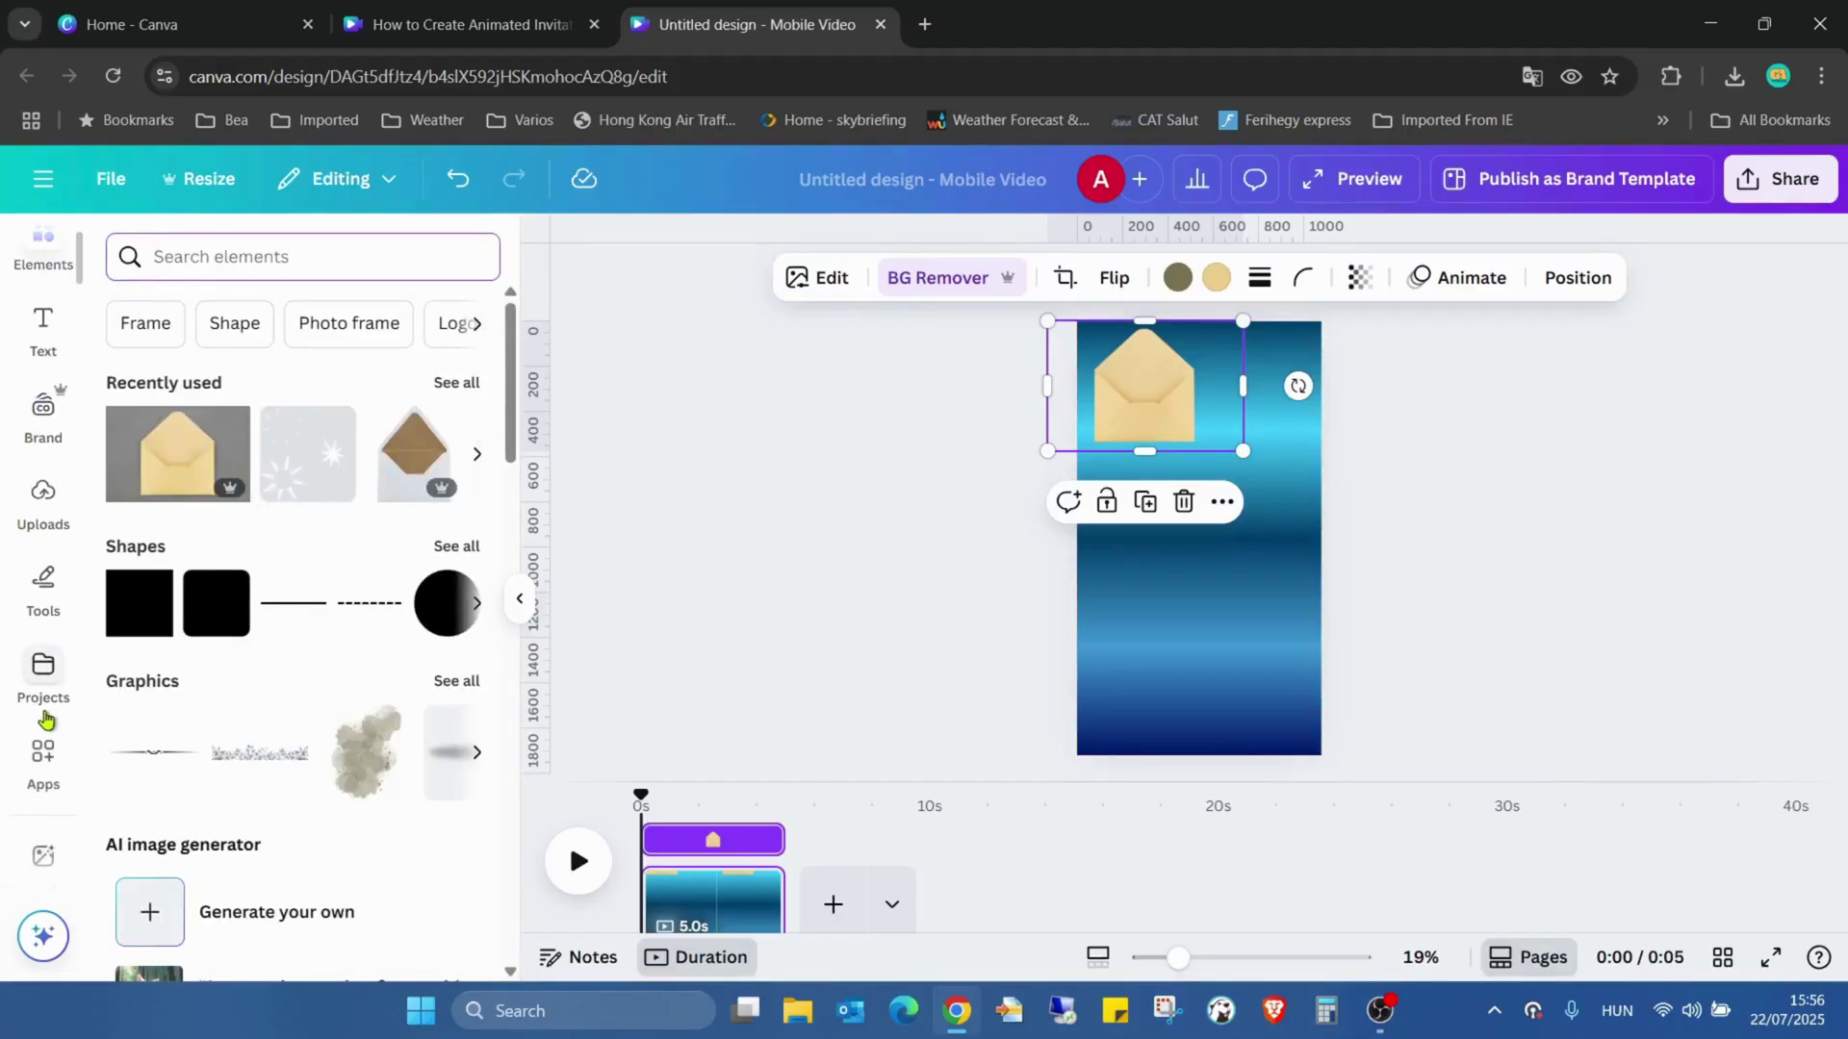
{"action": "left_click", "coordinate": [46, 747]}
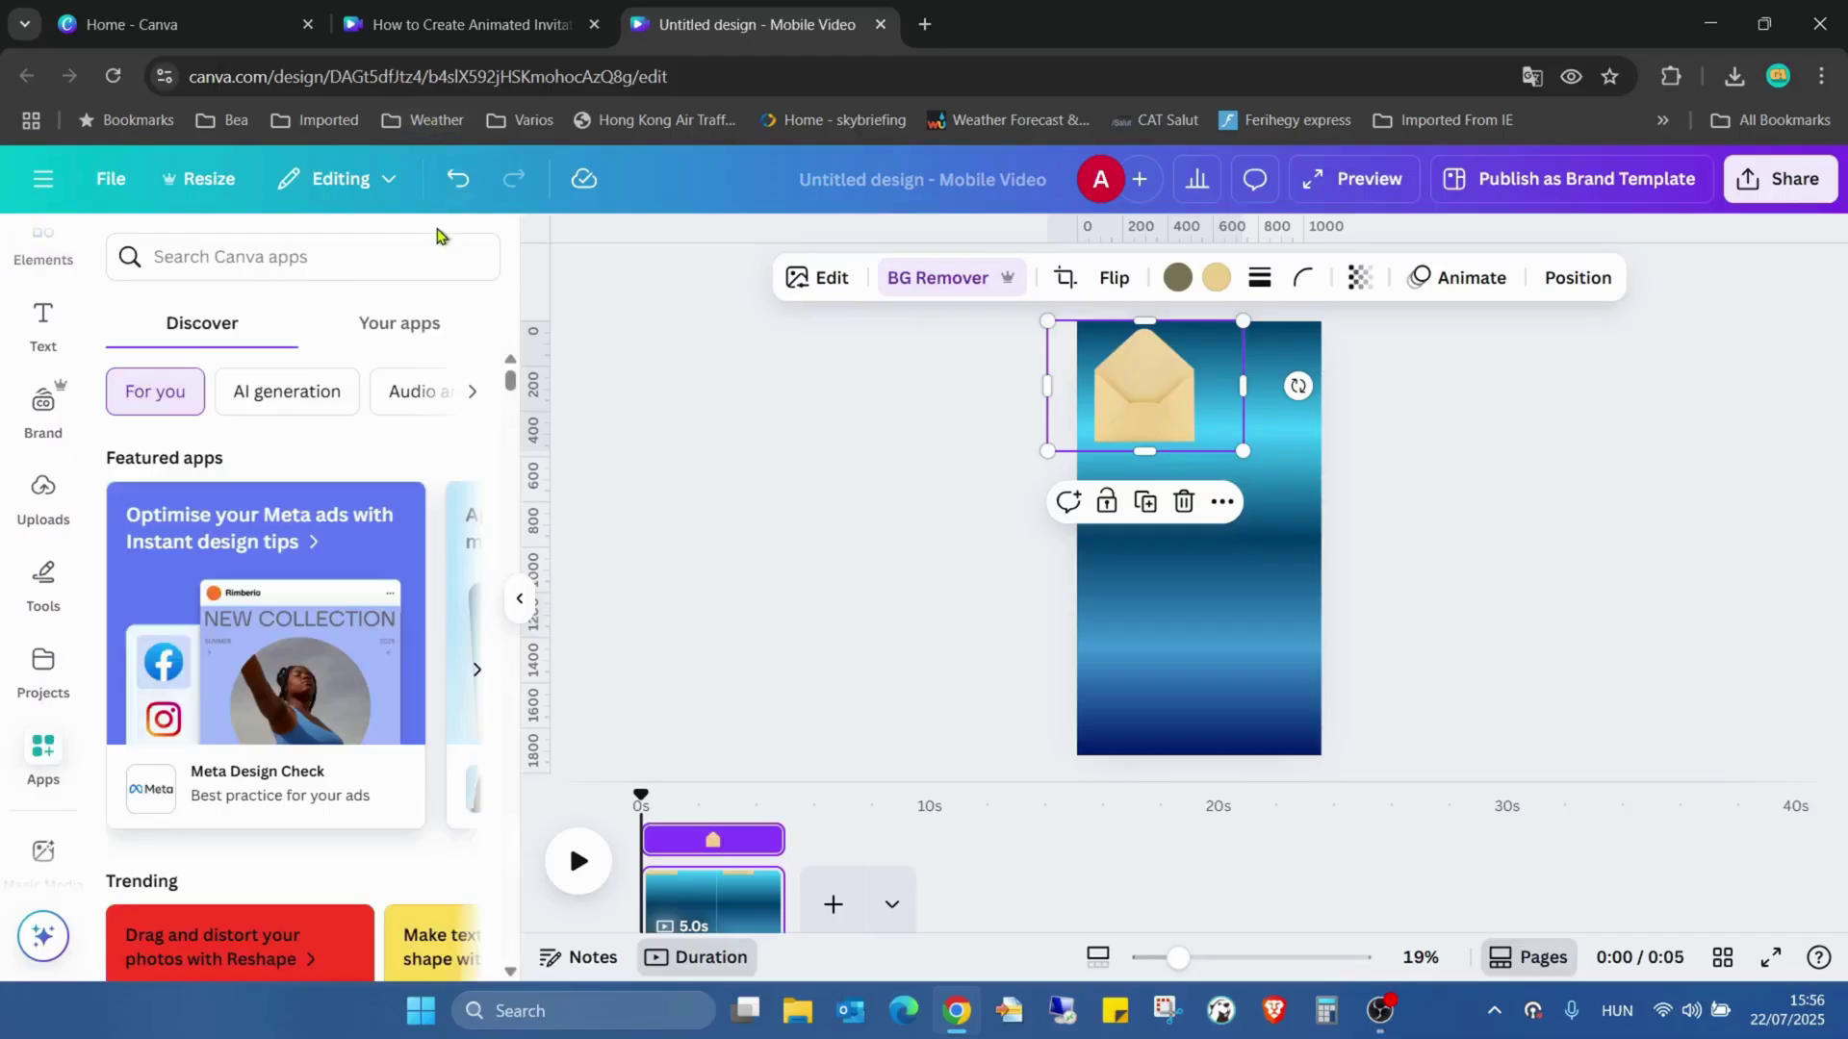
{"action": "left_click", "coordinate": [420, 252]}
{"action": "type", "text": "chop"}
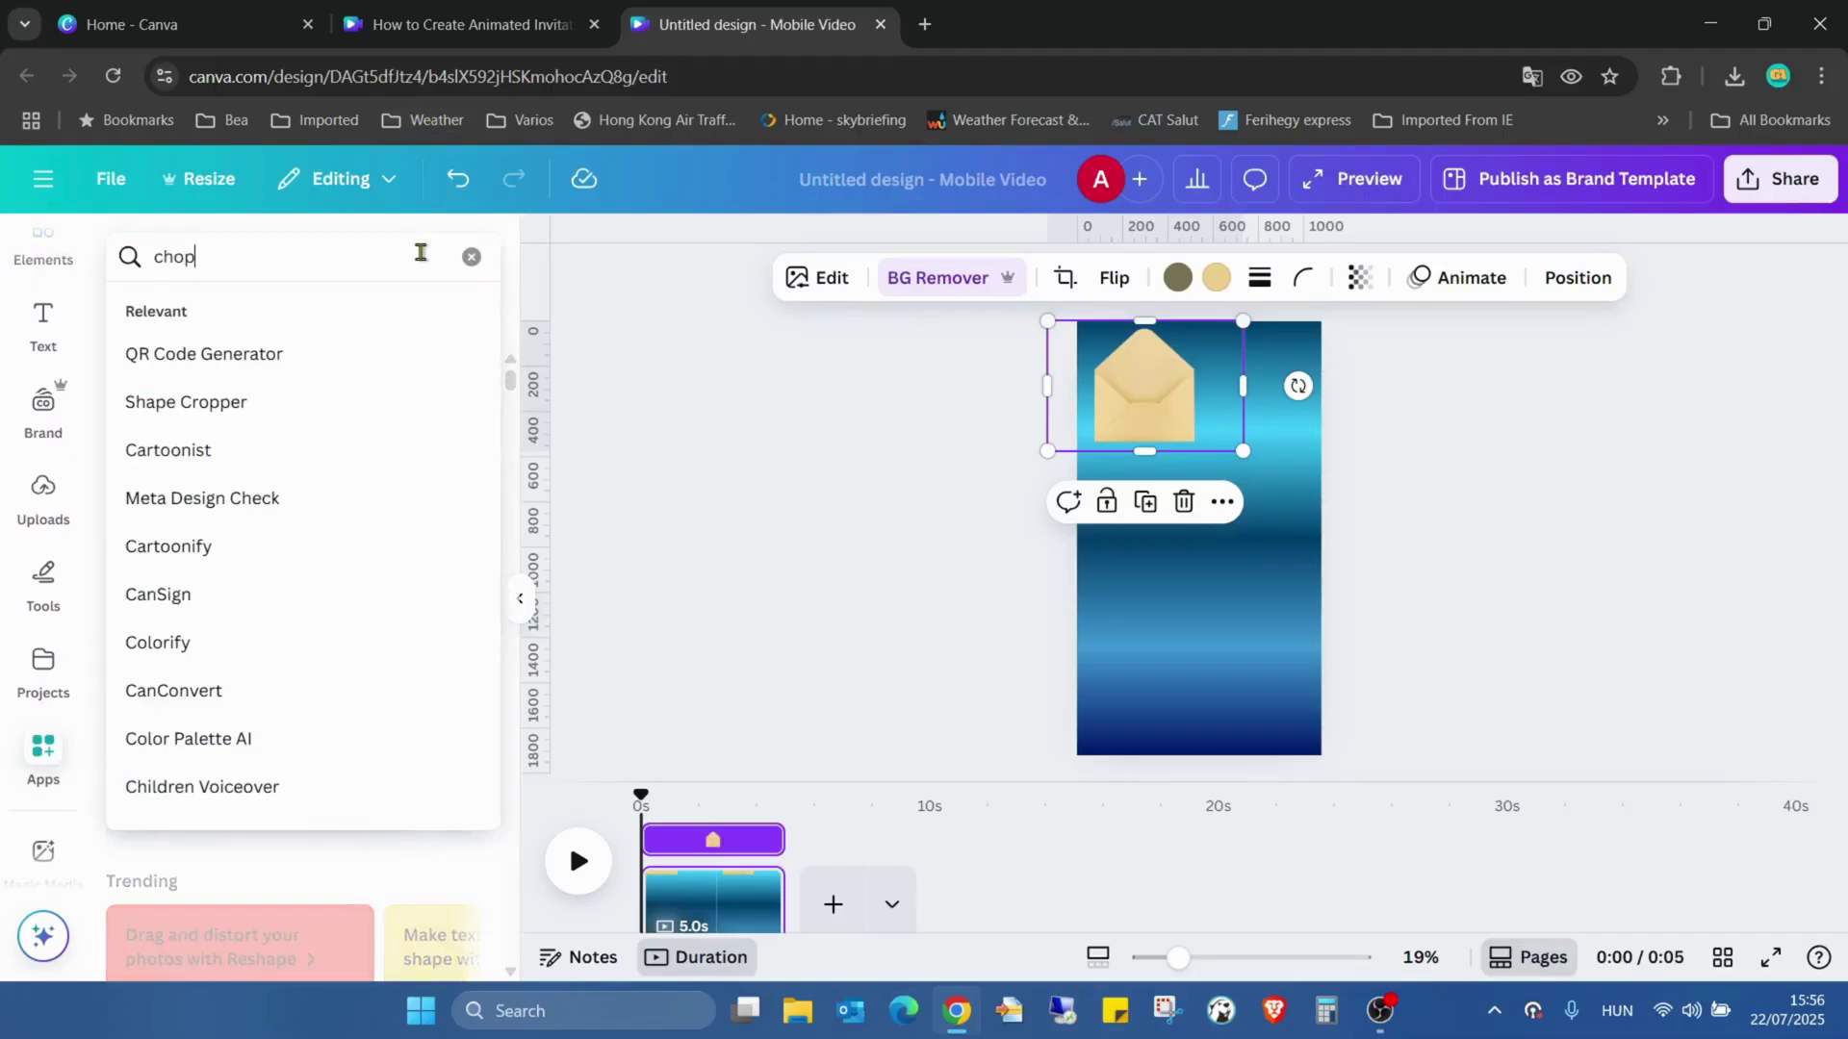
{"action": "type", "text": "py"}
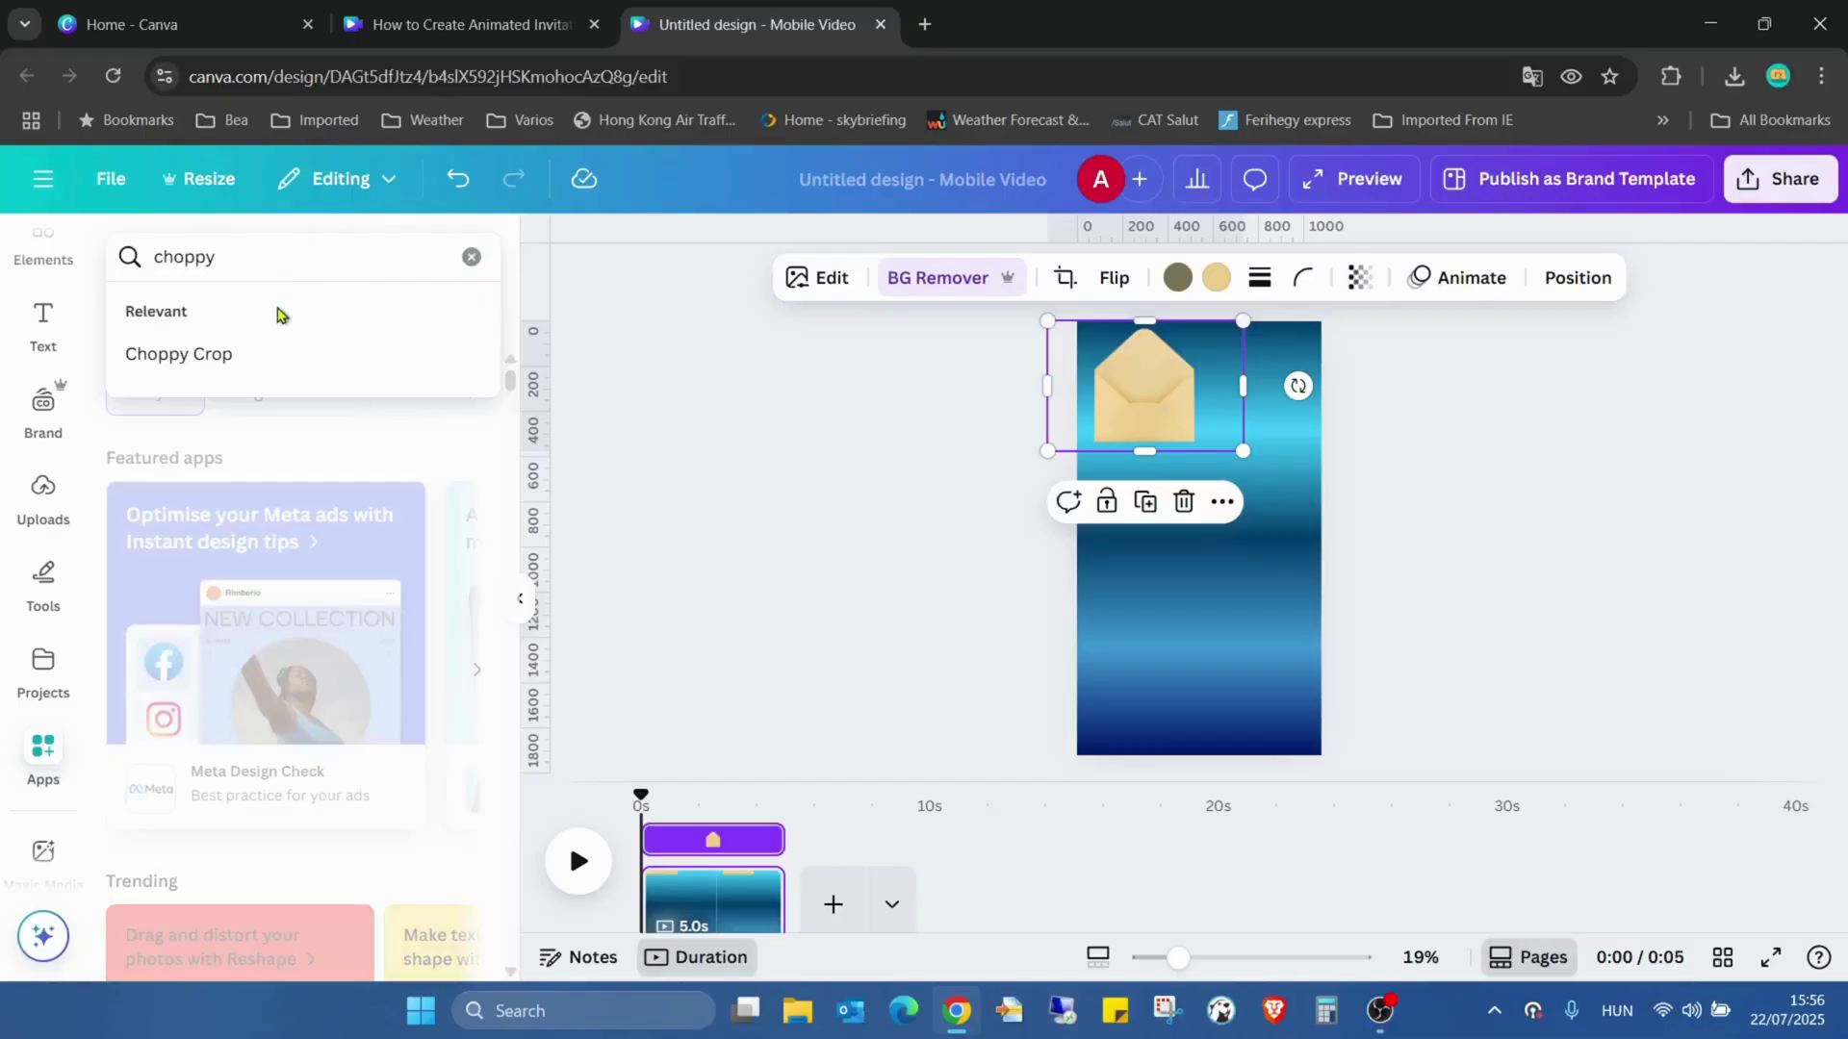
{"action": "left_click", "coordinate": [221, 370]}
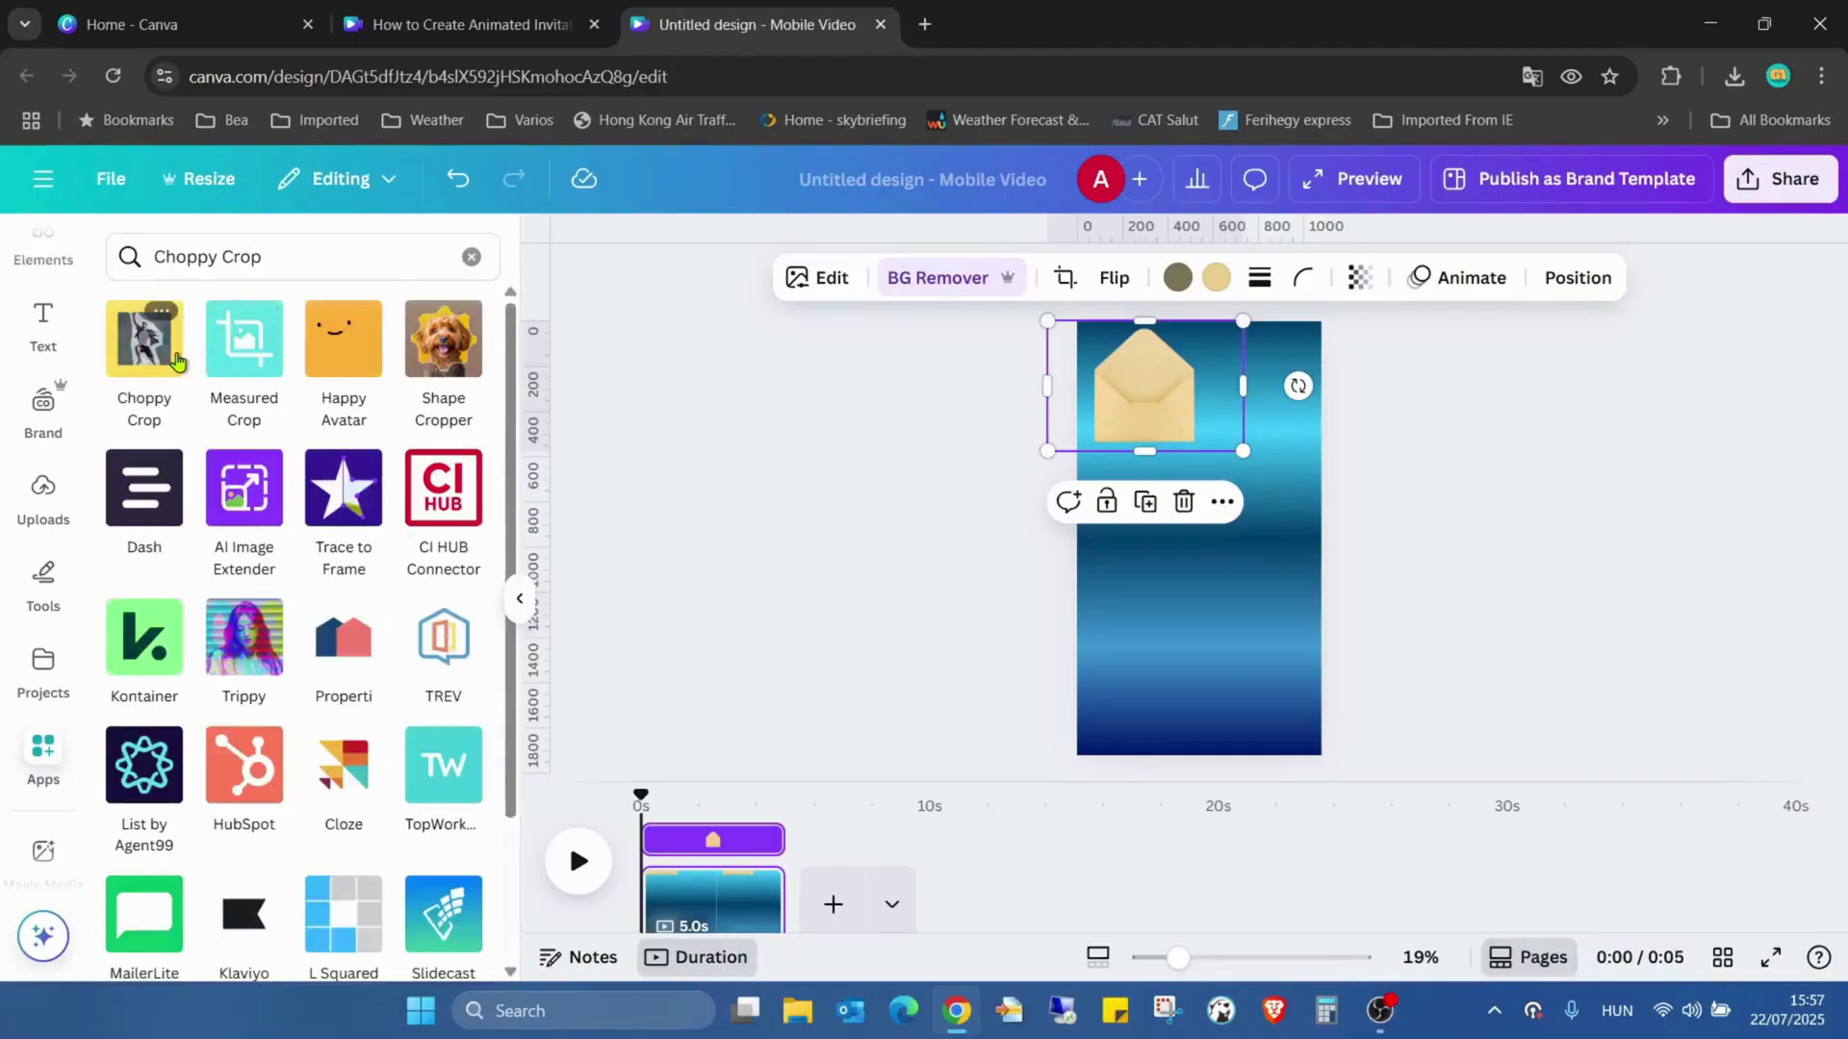
{"action": "left_click", "coordinate": [160, 344]}
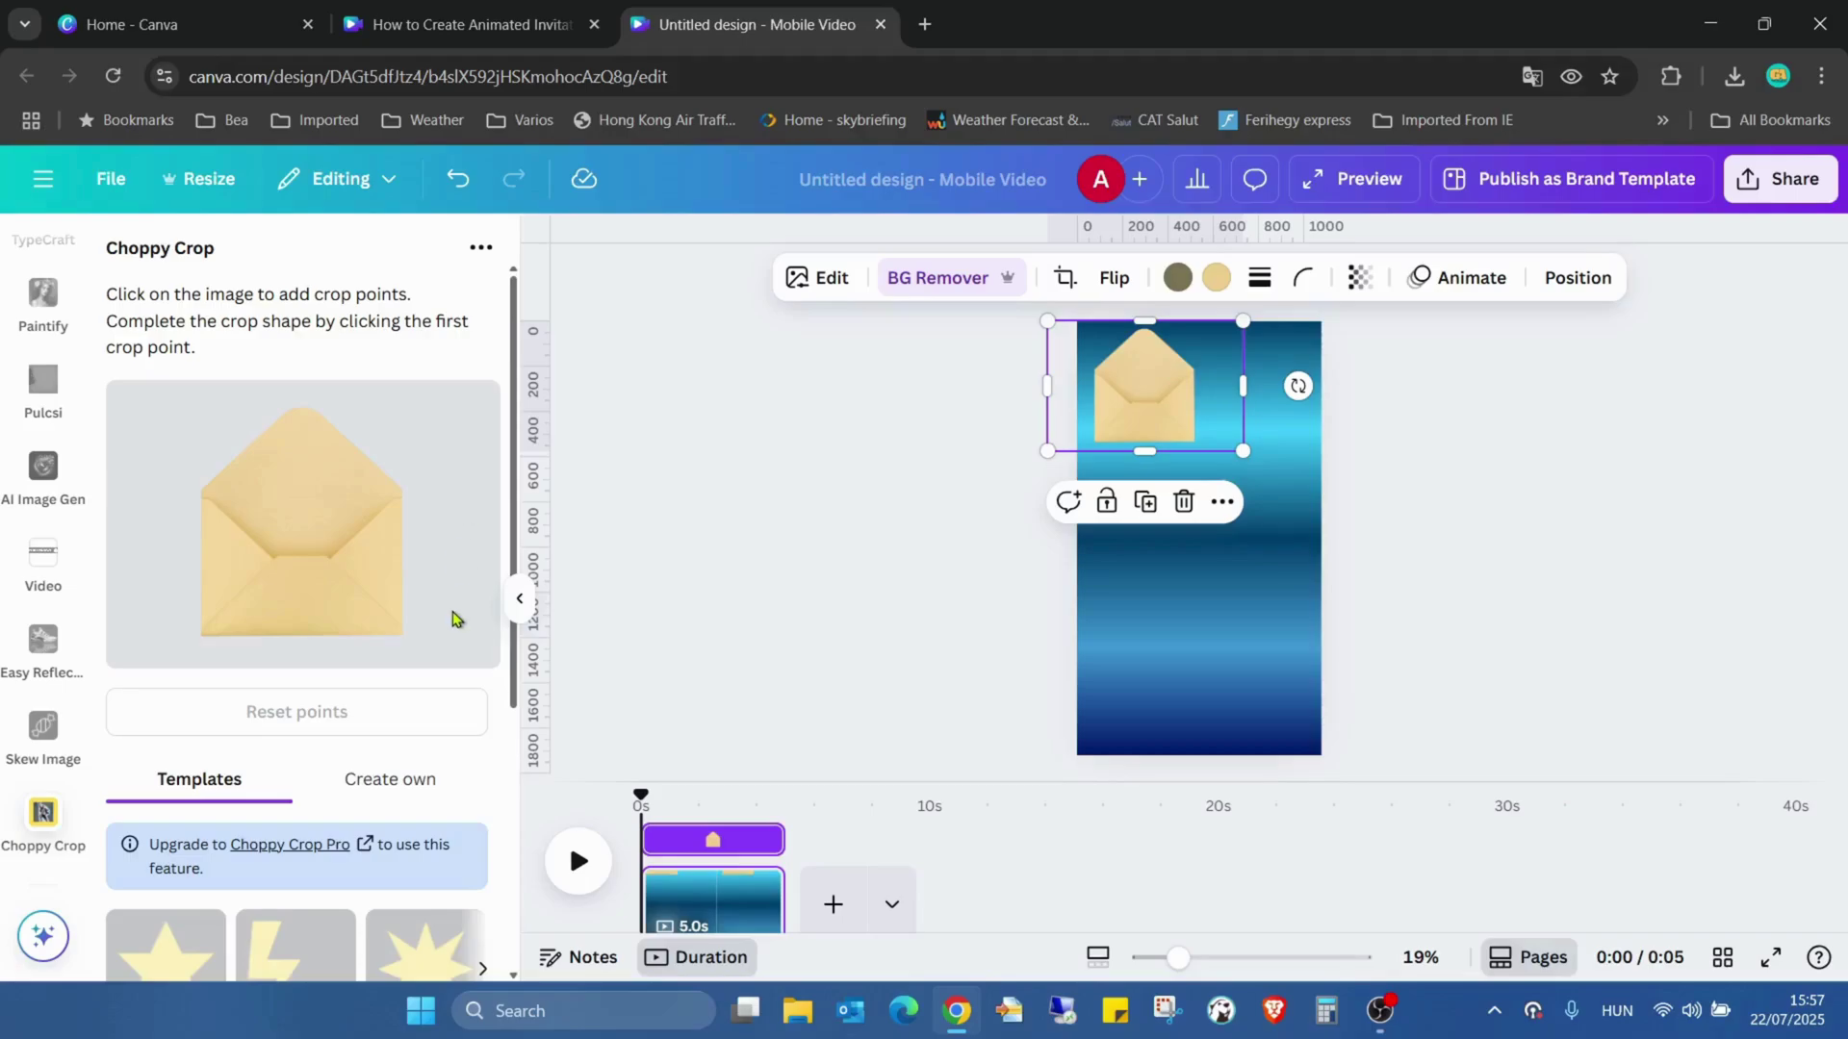
Zoom in and trace the envelope's top flap as a closed four-point crop shape.
{"action": "key", "text": "ctrl+plus"}
{"action": "key", "text": "ctrl+plus"}
{"action": "key", "text": "ctrl+plus"}
{"action": "key", "text": "ctrl+plus"}
{"action": "key", "text": "ctrl+plus"}
{"action": "key", "text": "ctrl+plus"}
{"action": "key", "text": "ctrl+plus"}
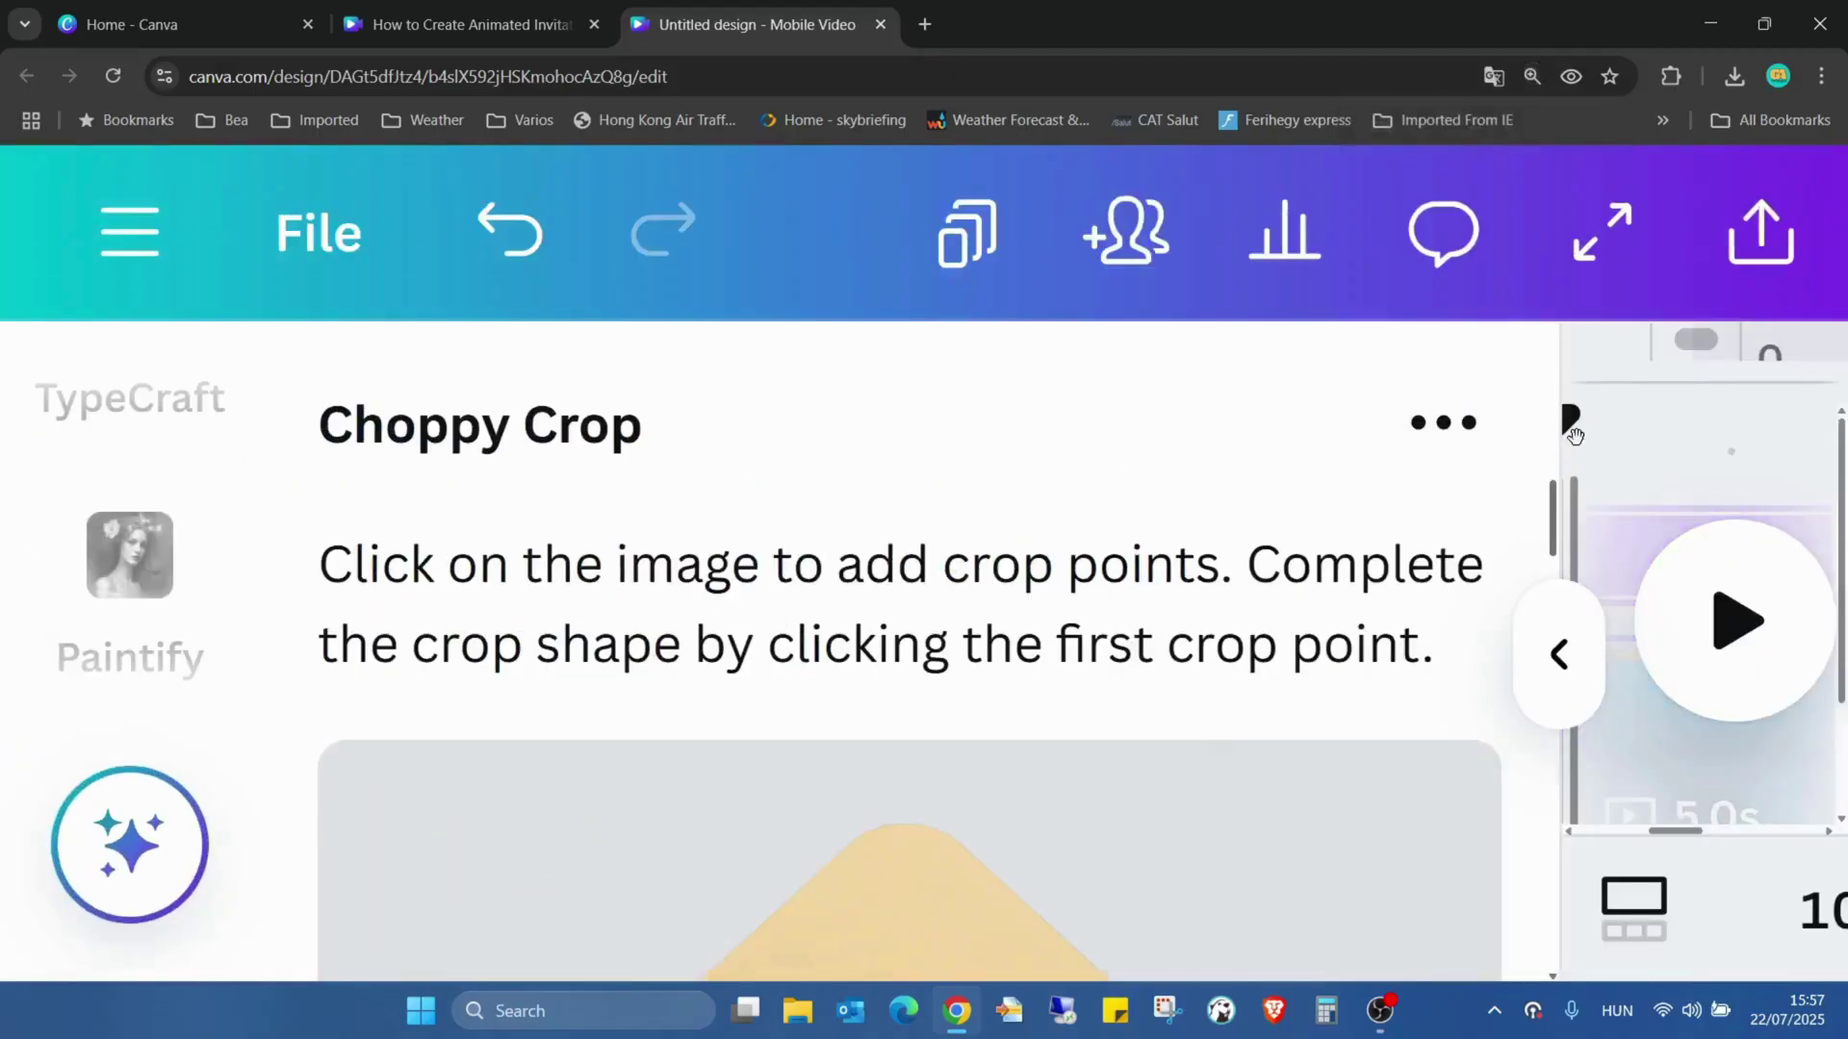
{"action": "left_click_drag", "start_coordinate": [1556, 519], "coordinate": [1561, 574]}
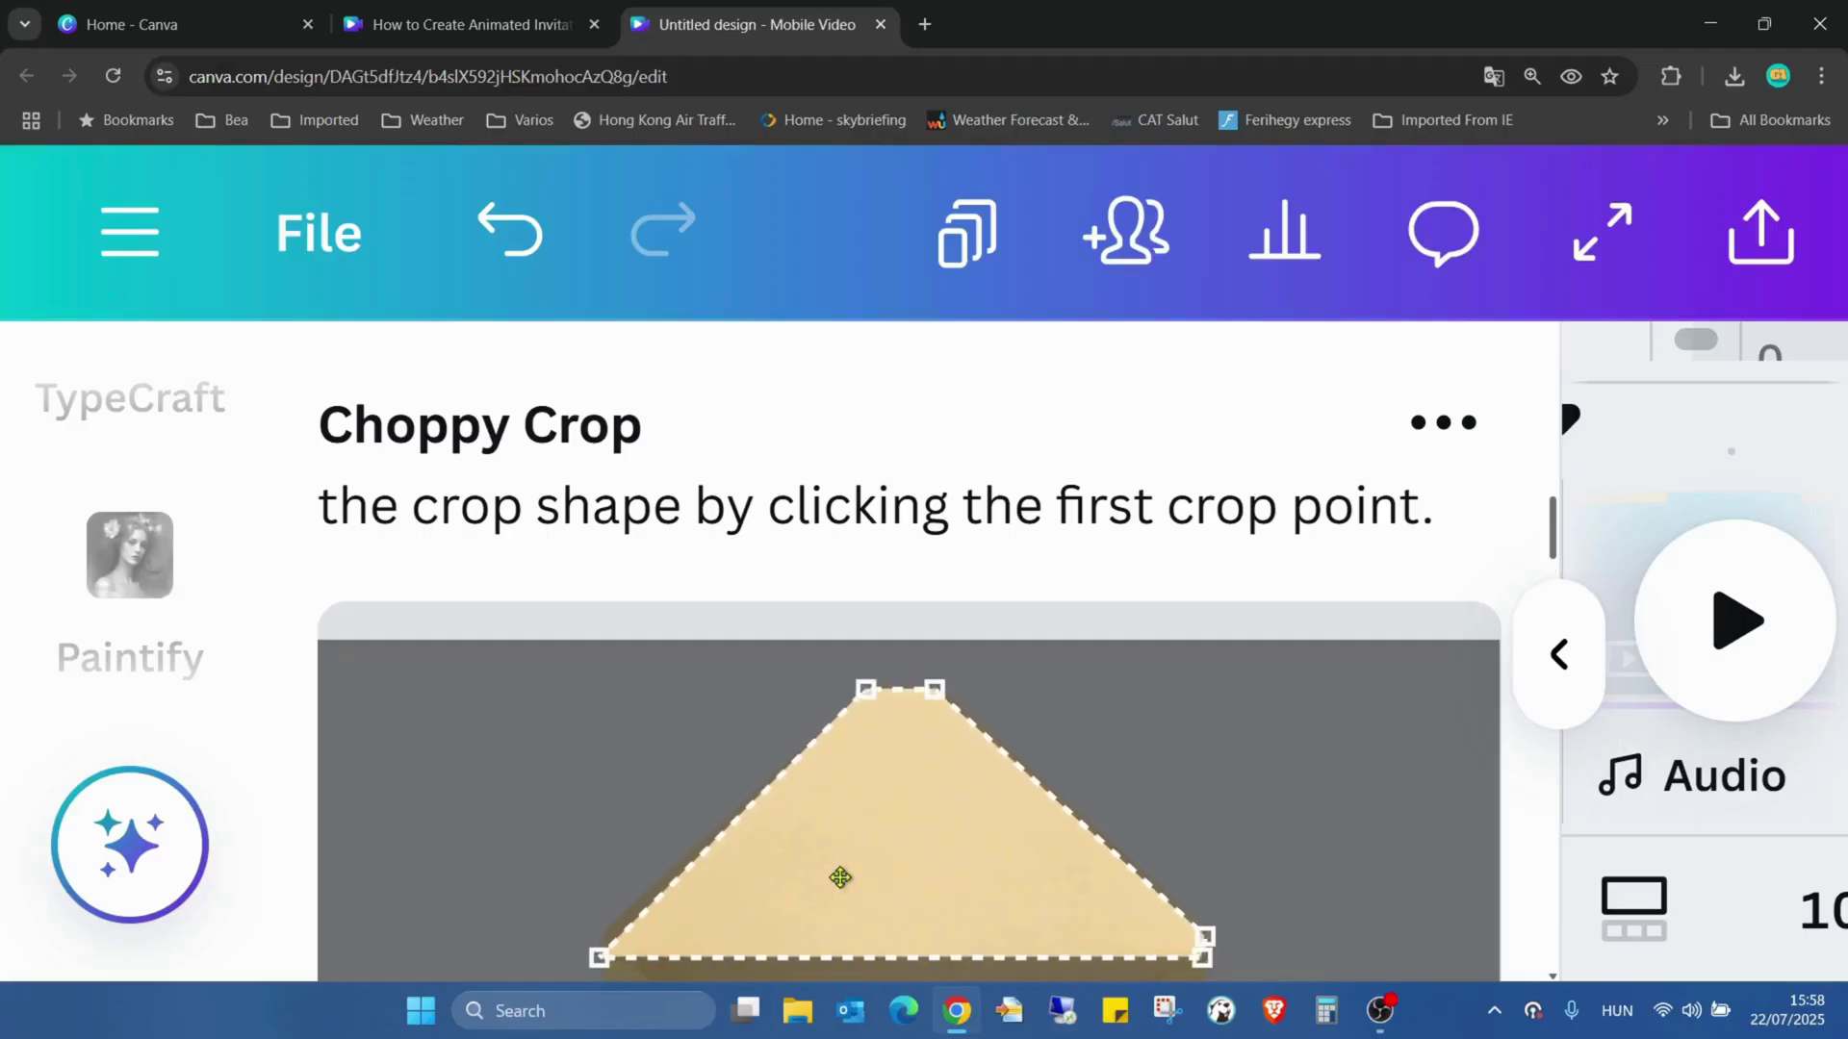
Add the cropped envelope flap from Choppy Crop to the design and restore browser zoom.
{"action": "scroll", "coordinate": [1154, 797], "scroll_direction": "down", "scroll_amount": 3}
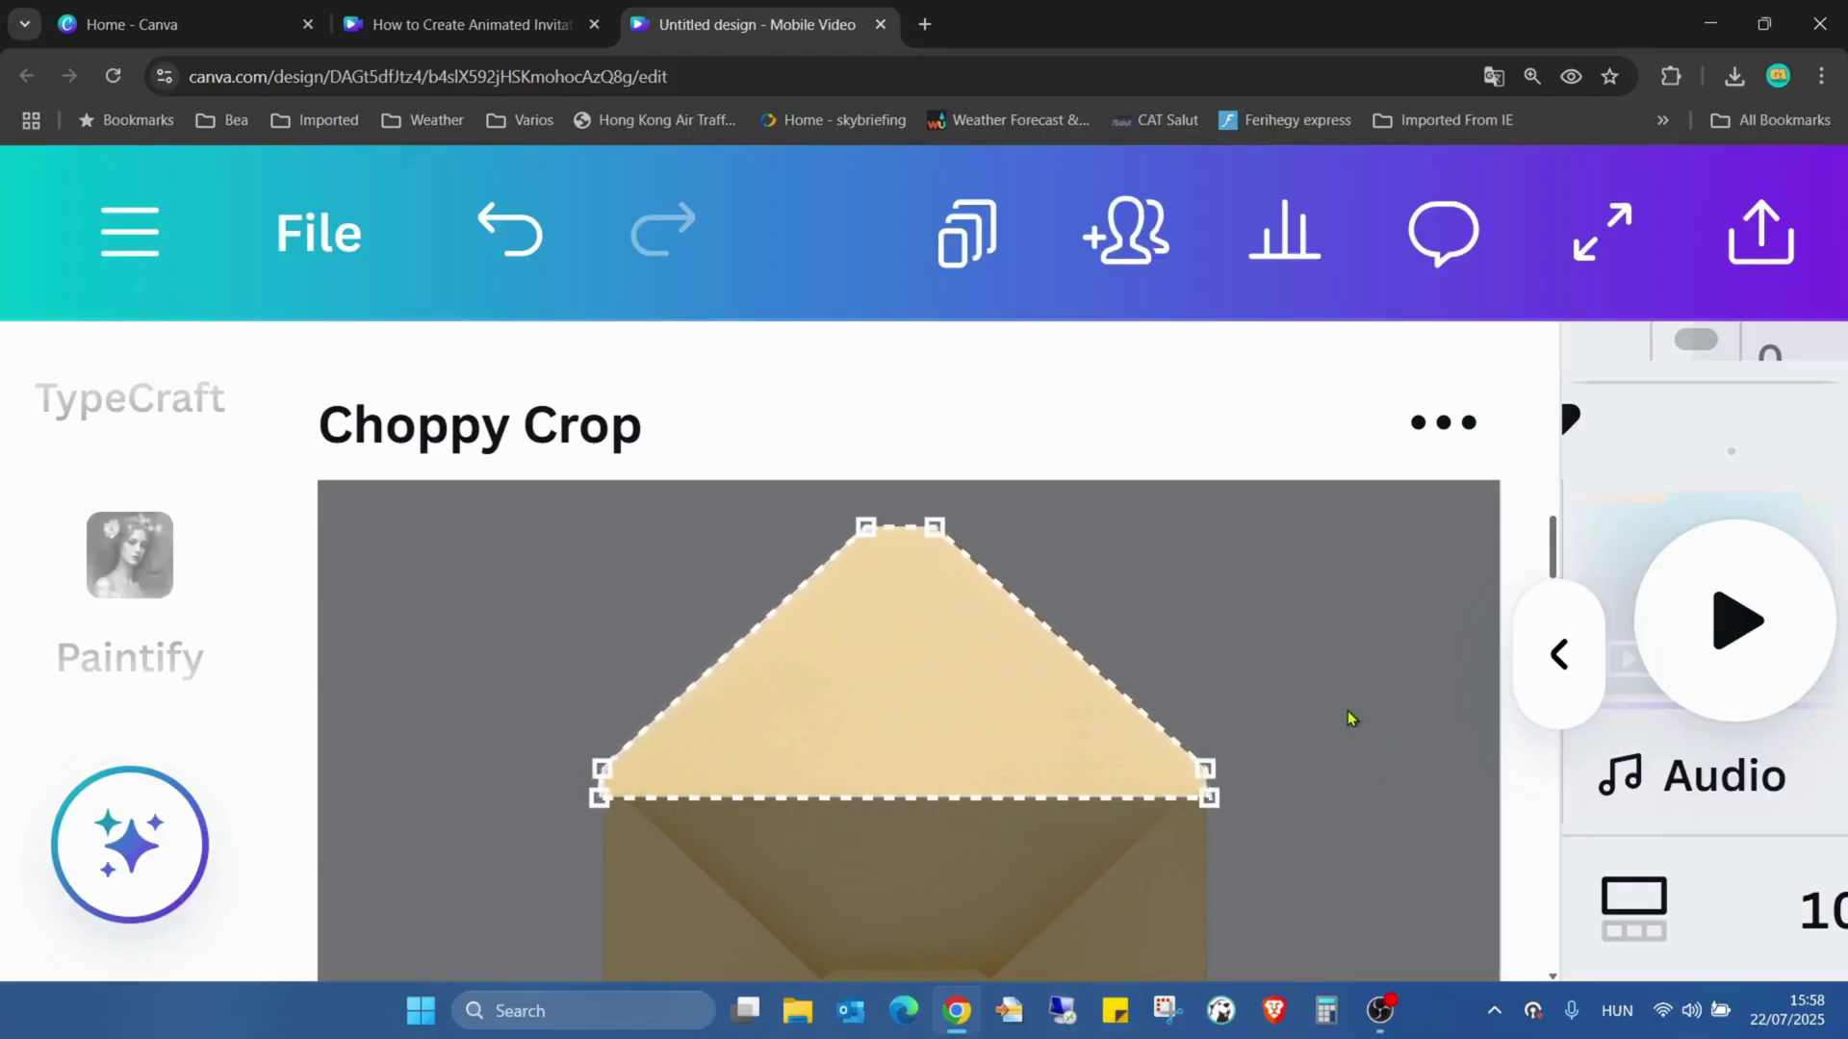
{"action": "scroll", "coordinate": [1350, 718], "scroll_direction": "down", "scroll_amount": 10}
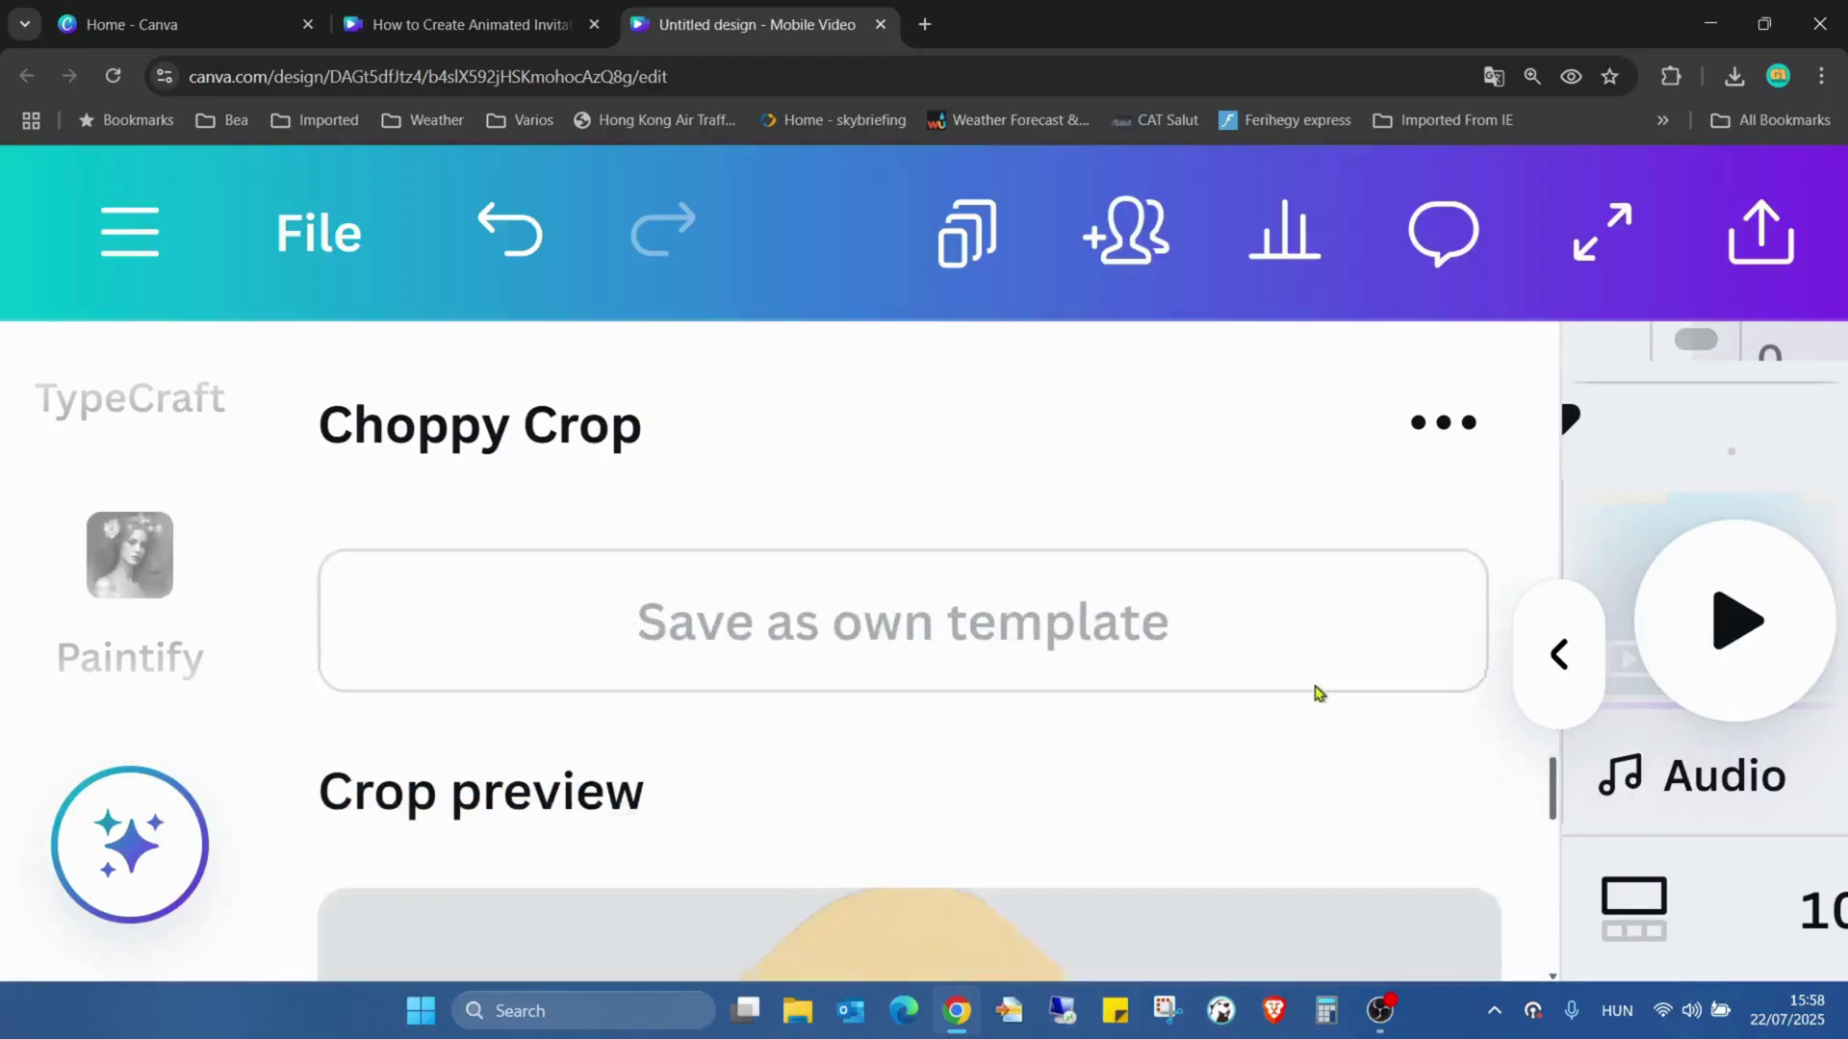
{"action": "scroll", "coordinate": [1318, 693], "scroll_direction": "down", "scroll_amount": 5}
{"action": "scroll", "coordinate": [1138, 734], "scroll_direction": "down", "scroll_amount": 3}
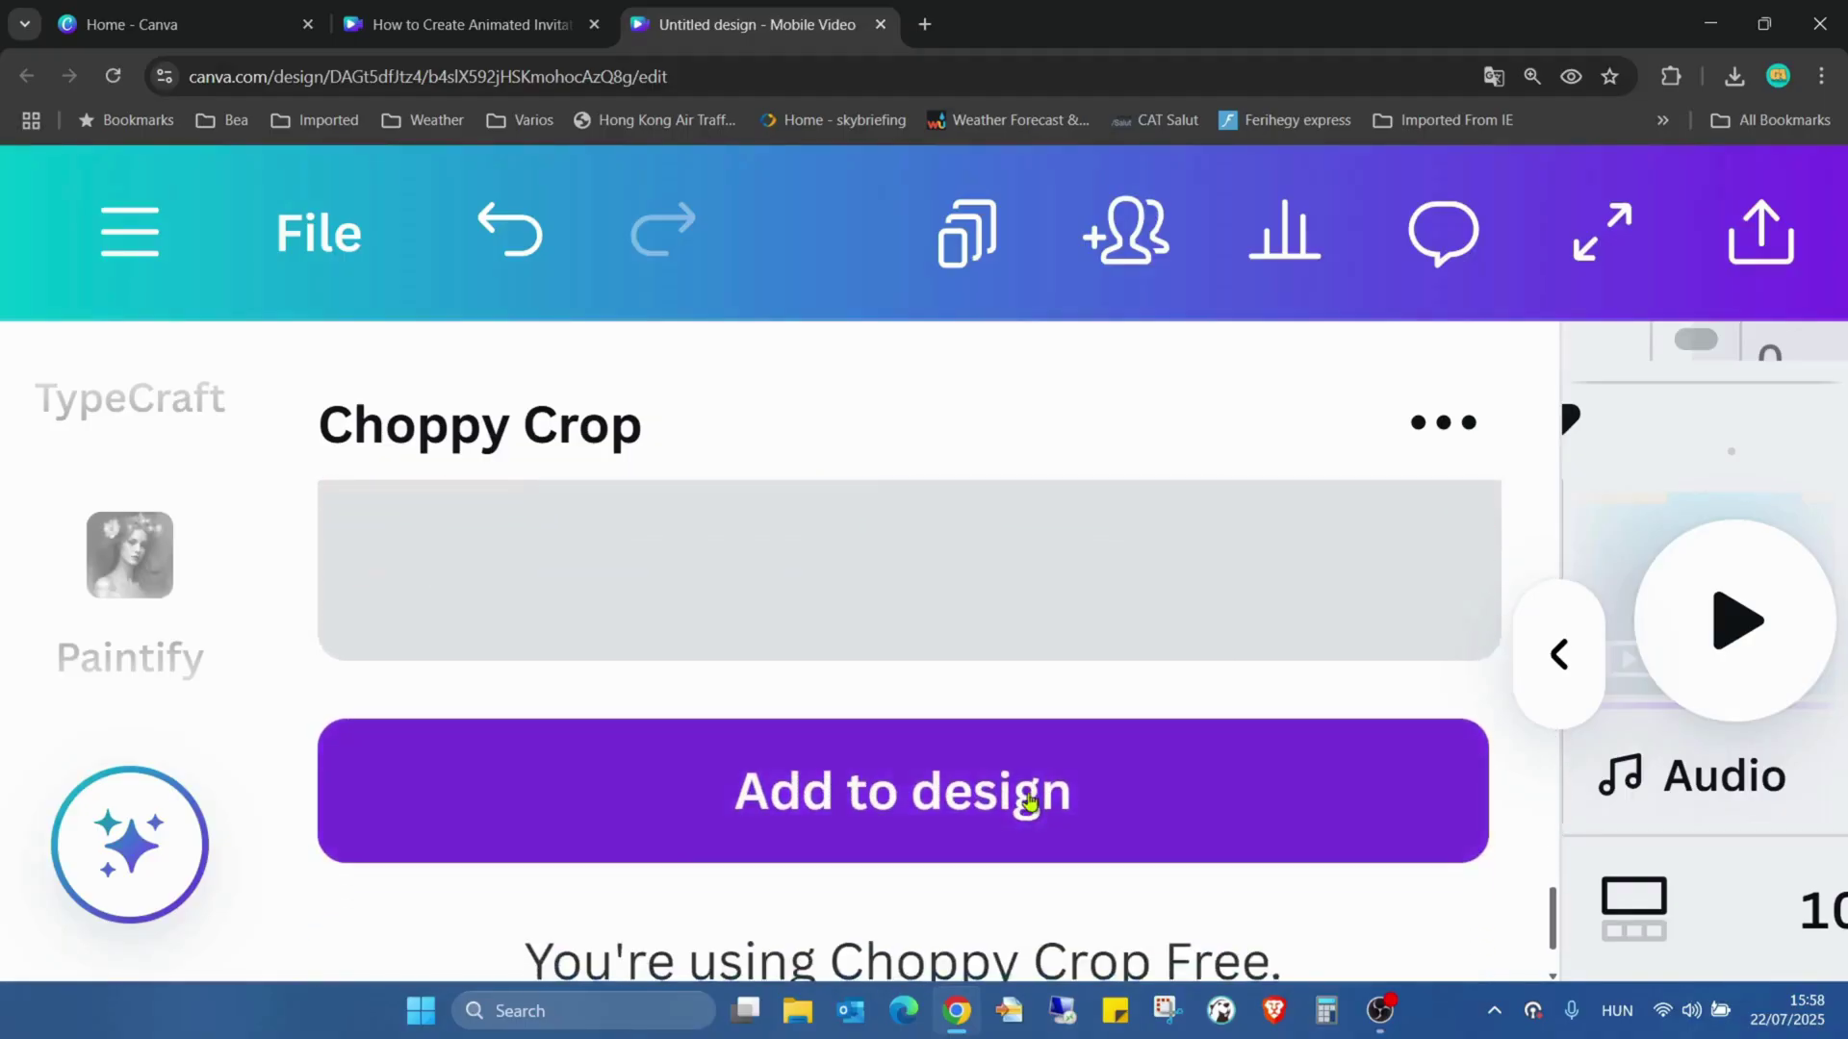
{"action": "left_click", "coordinate": [1030, 801]}
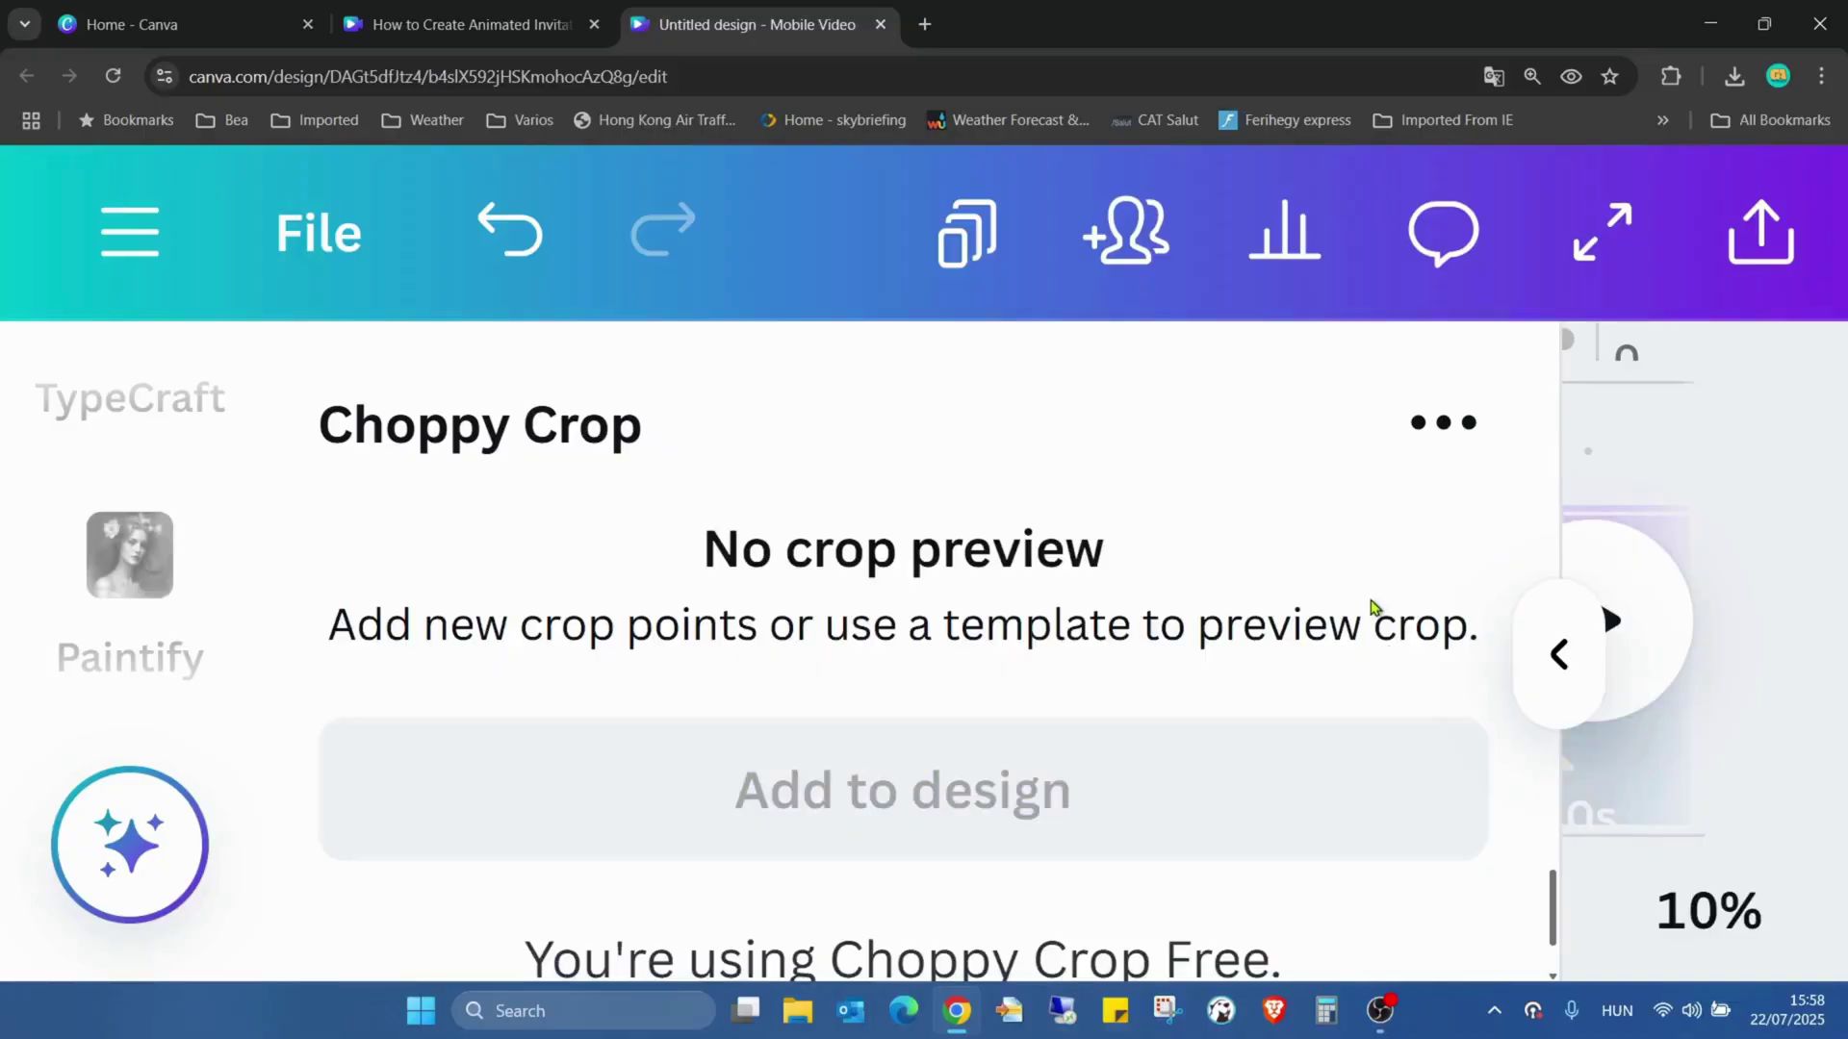
{"action": "key", "text": "ctrl+minus"}
{"action": "key", "text": "ctrl+minus"}
{"action": "key", "text": "ctrl+minus"}
{"action": "key", "text": "ctrl+minus"}
{"action": "key", "text": "ctrl+minus"}
Place the envelope's downward-pointing trapezoid flap cutout on the page from Choppy Crop.
{"action": "left_click", "coordinate": [1216, 392]}
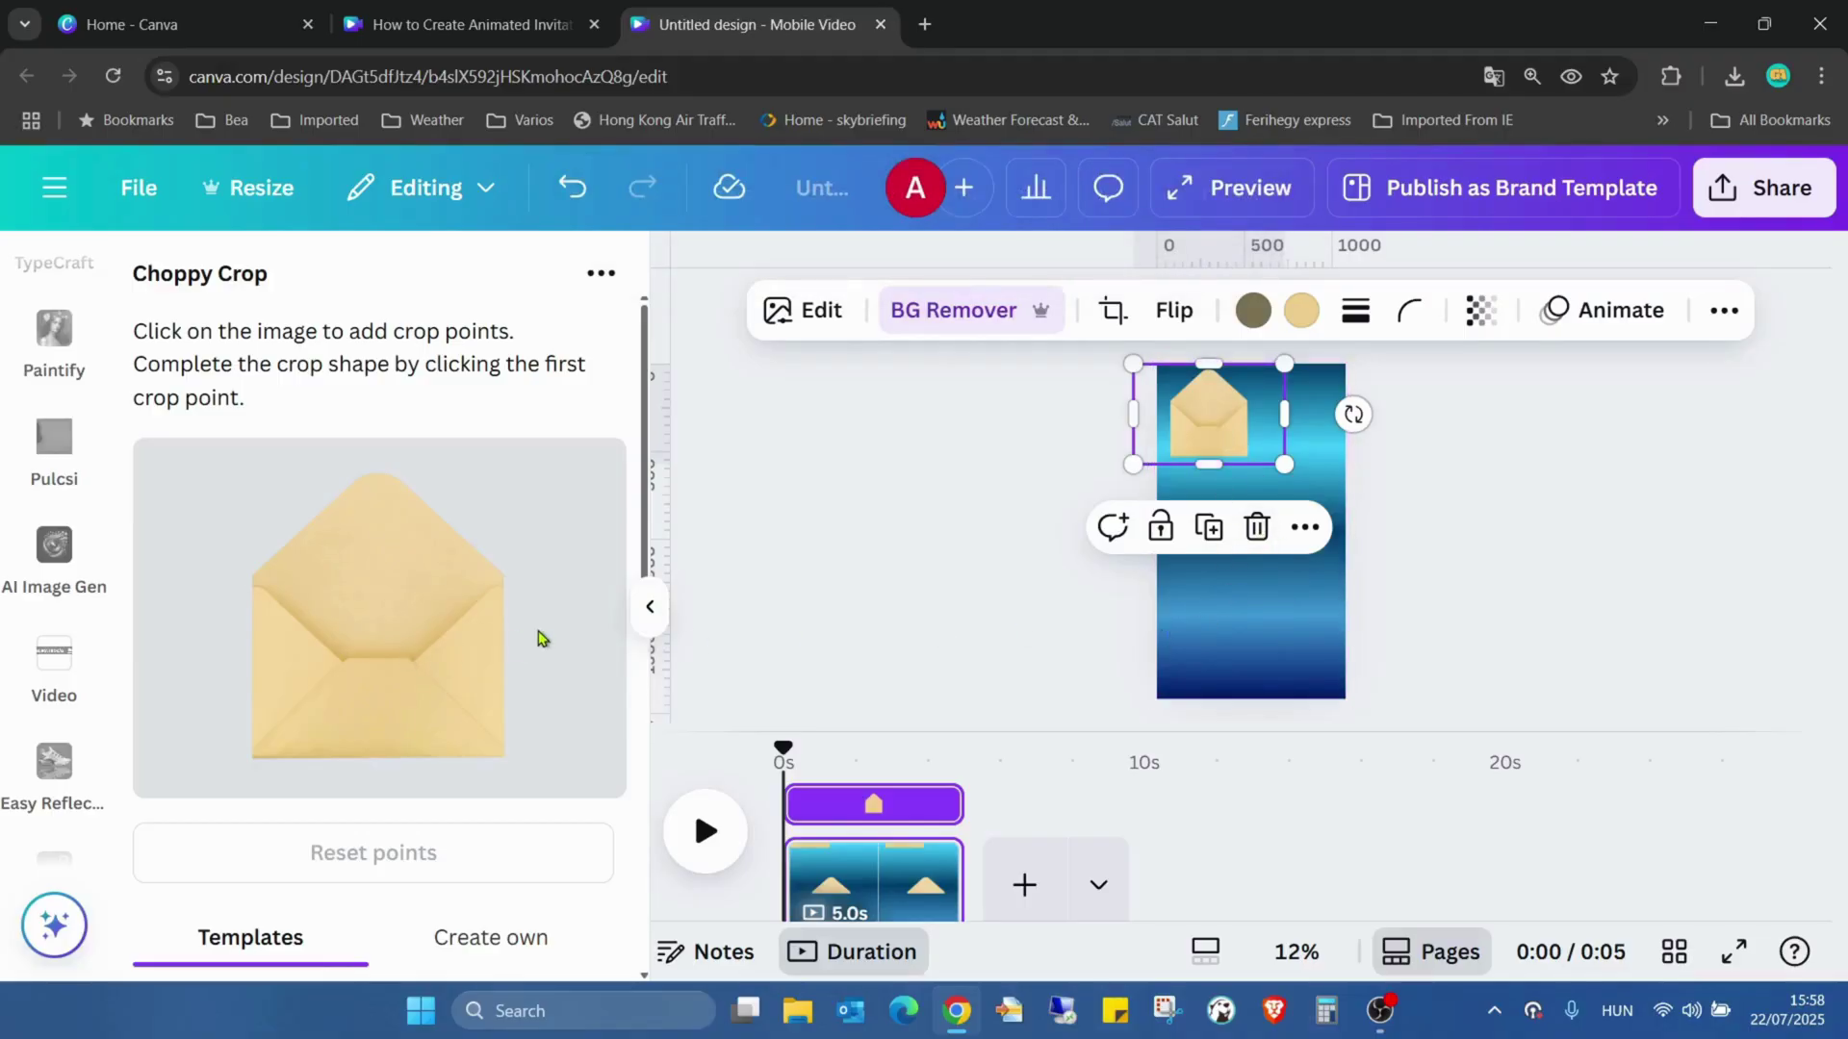
{"action": "scroll", "coordinate": [539, 638], "scroll_direction": "up", "scroll_amount": 7, "text": "ctrl"}
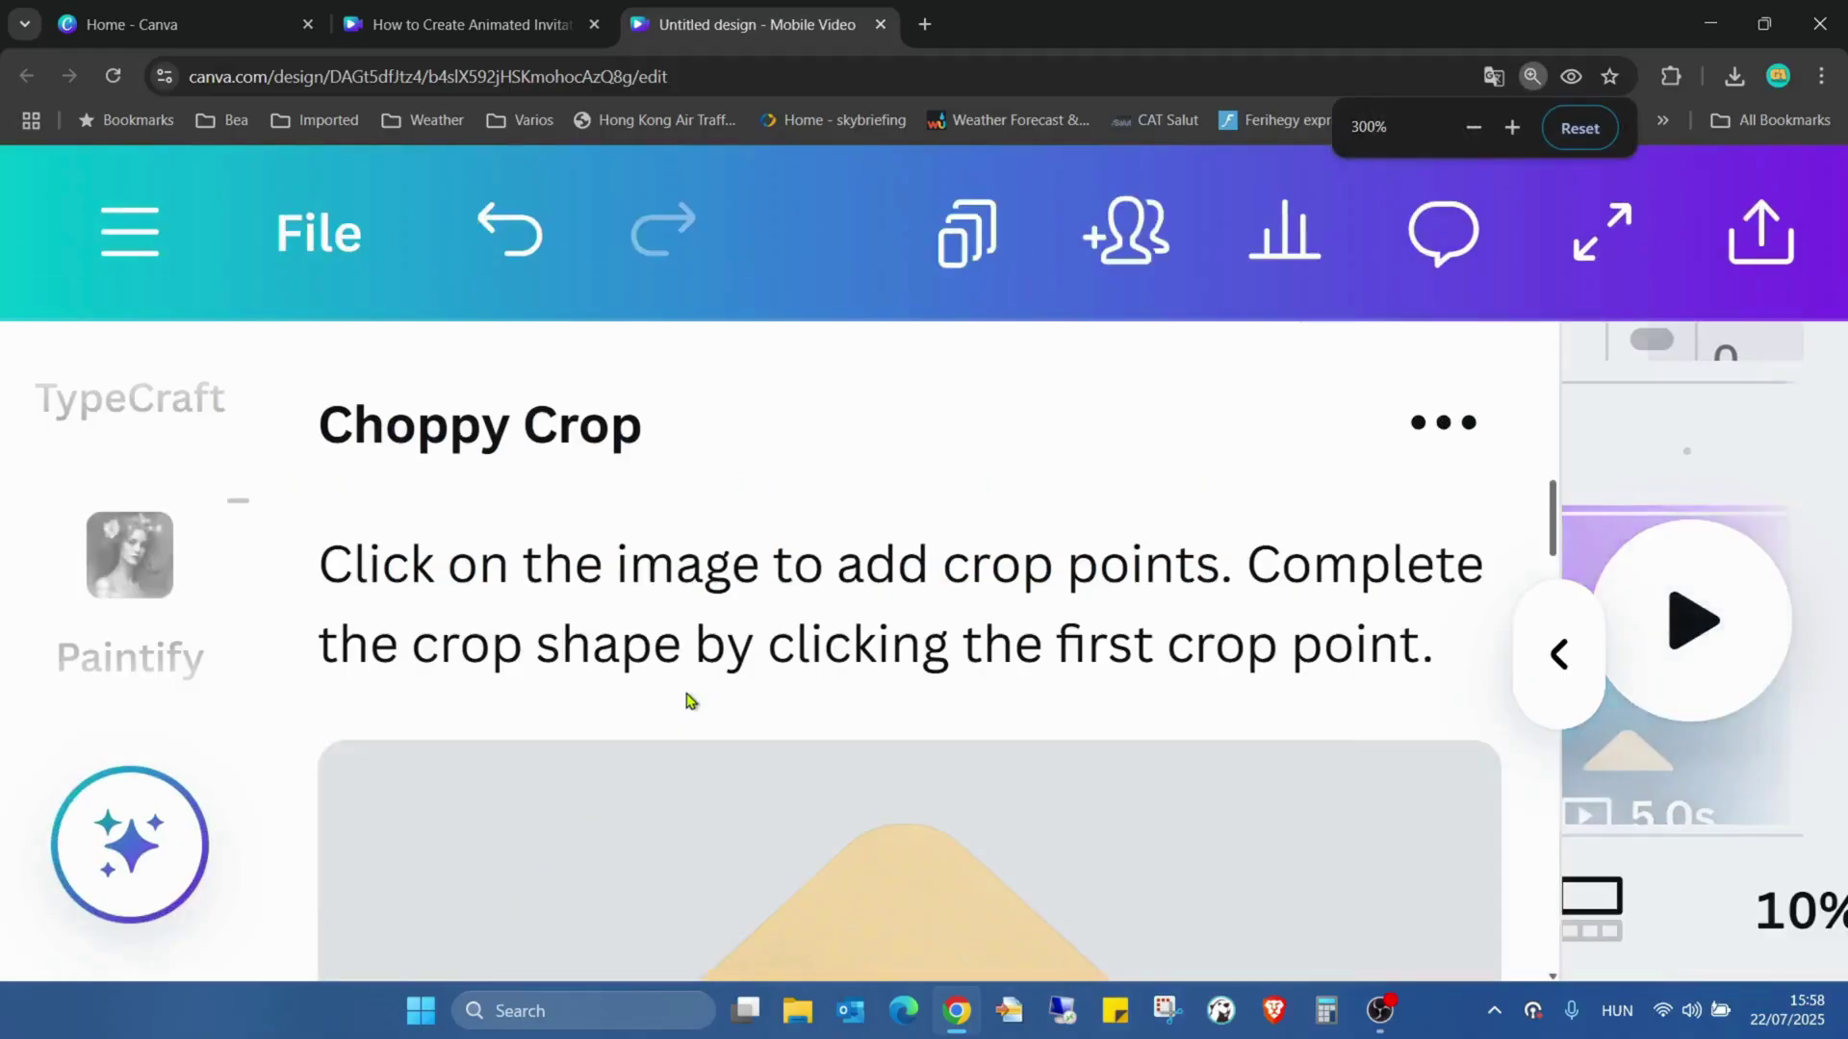
{"action": "scroll", "coordinate": [691, 700], "scroll_direction": "up", "scroll_amount": 1, "text": "ctrl"}
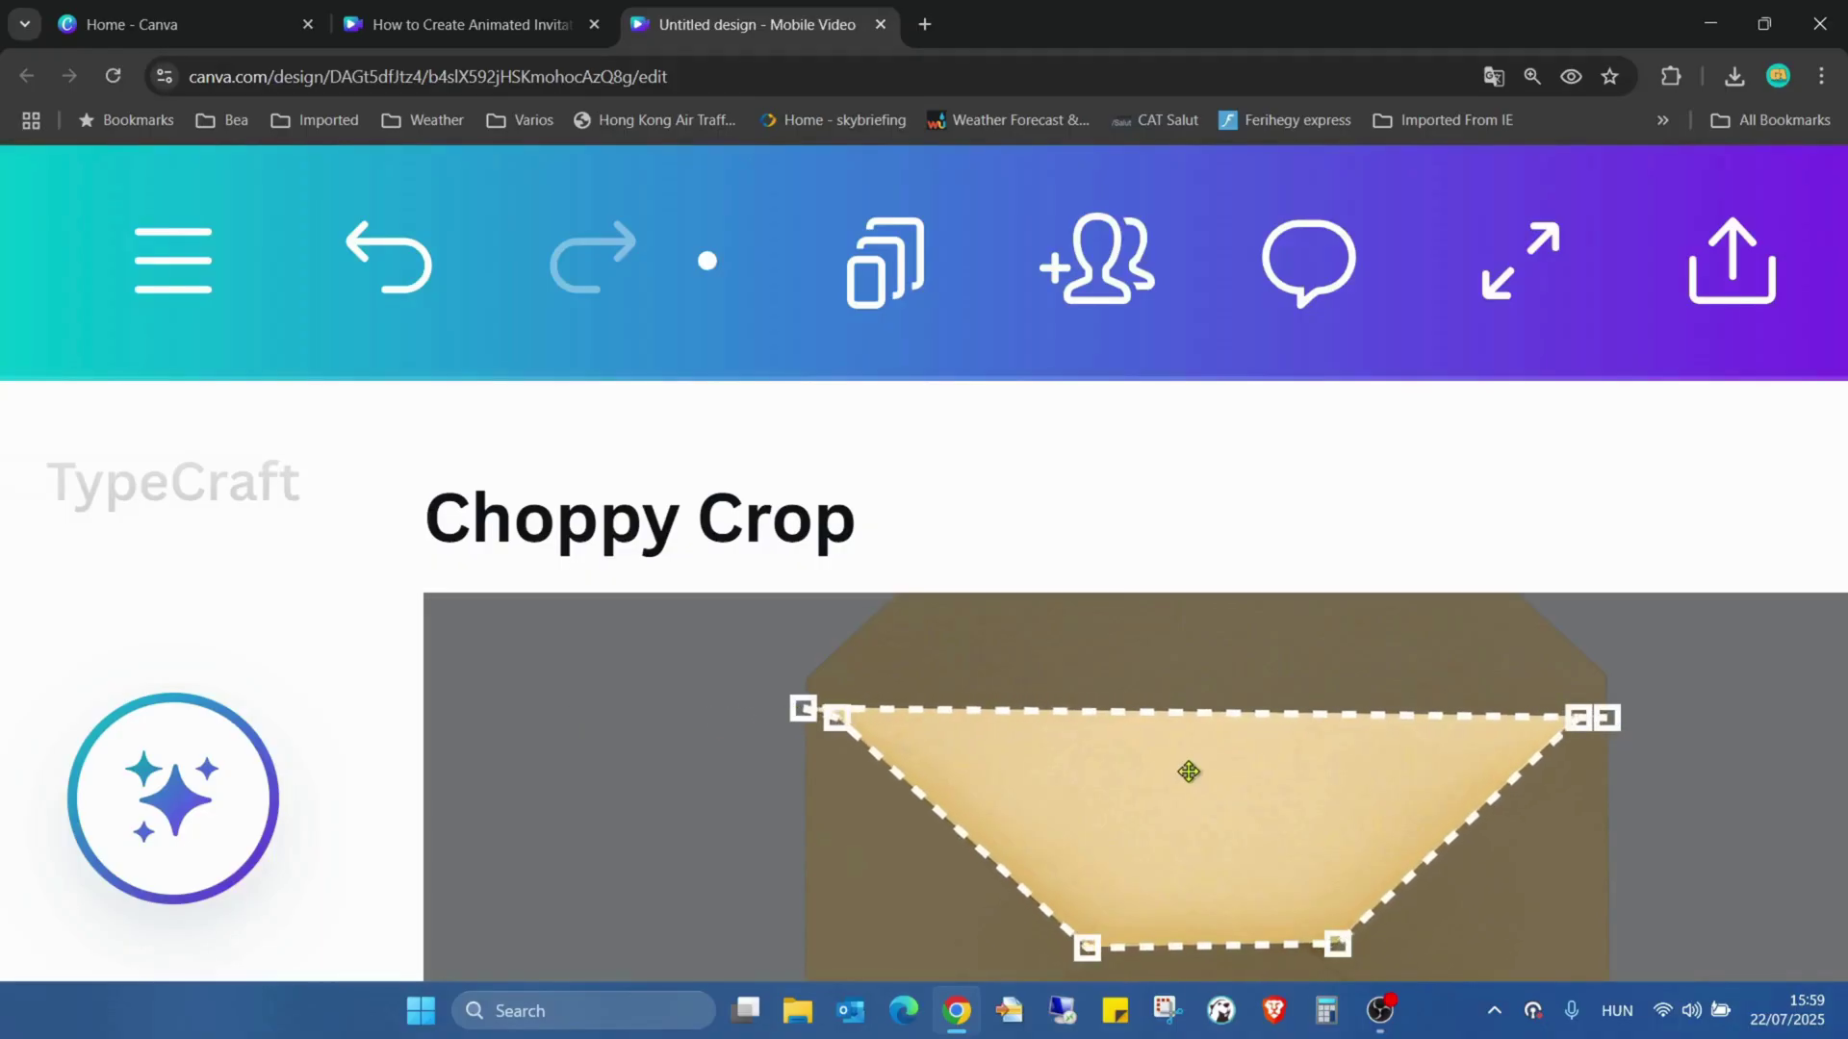
{"action": "scroll", "coordinate": [1509, 763], "scroll_direction": "down", "scroll_amount": 3}
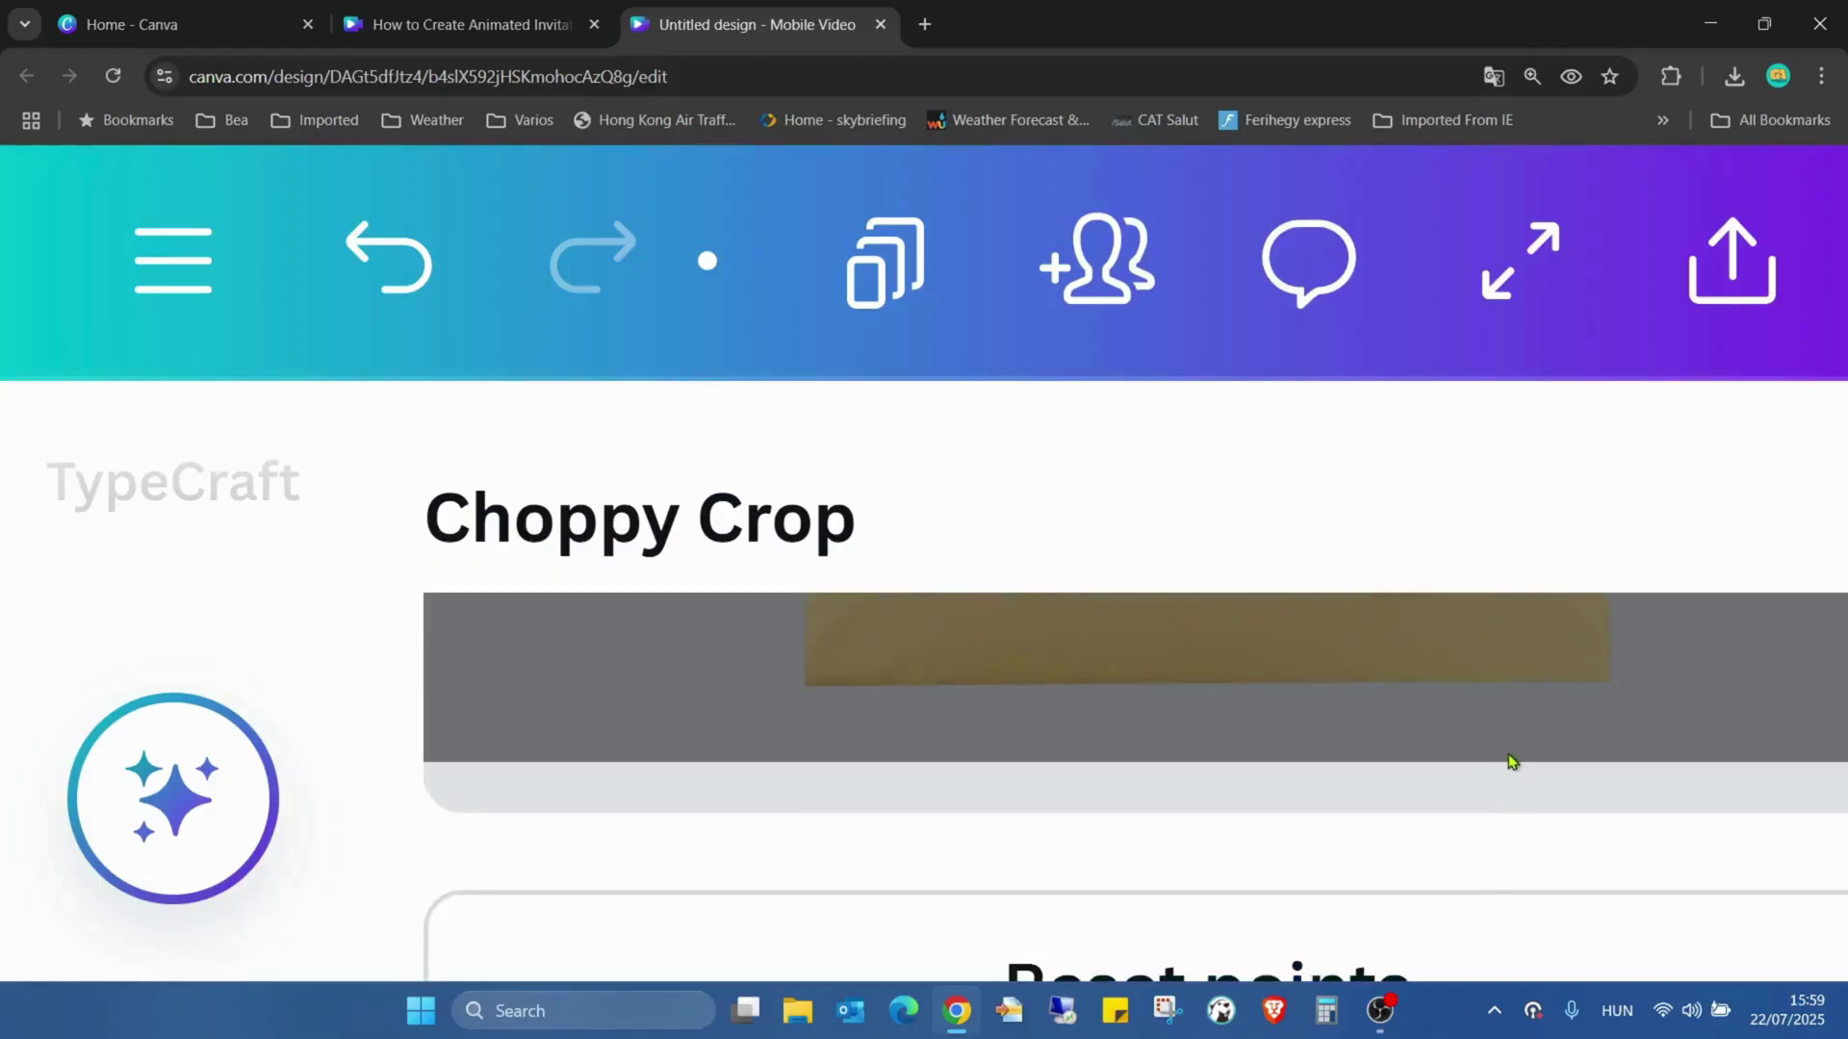
{"action": "key", "text": "ctrl+minus"}
{"action": "key", "text": "ctrl+minus"}
{"action": "scroll", "coordinate": [887, 697], "scroll_direction": "down", "scroll_amount": 10}
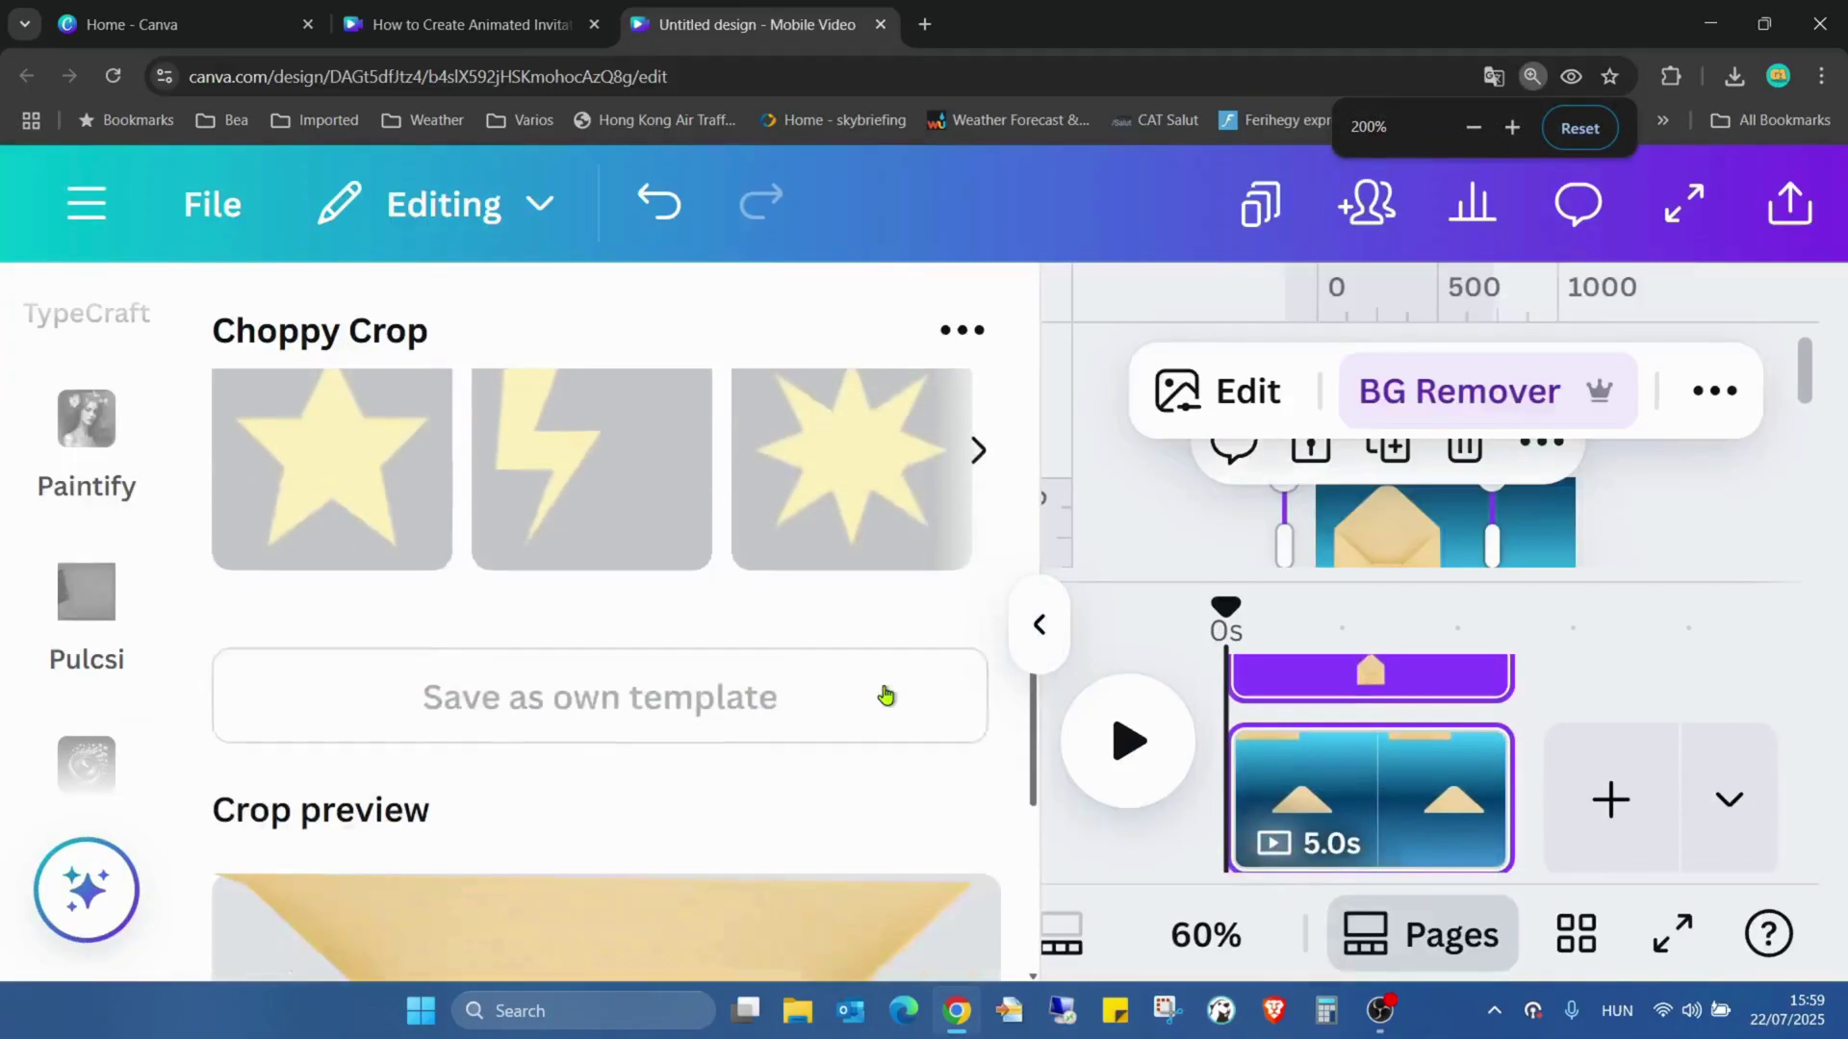
{"action": "scroll", "coordinate": [886, 696], "scroll_direction": "down", "scroll_amount": 3}
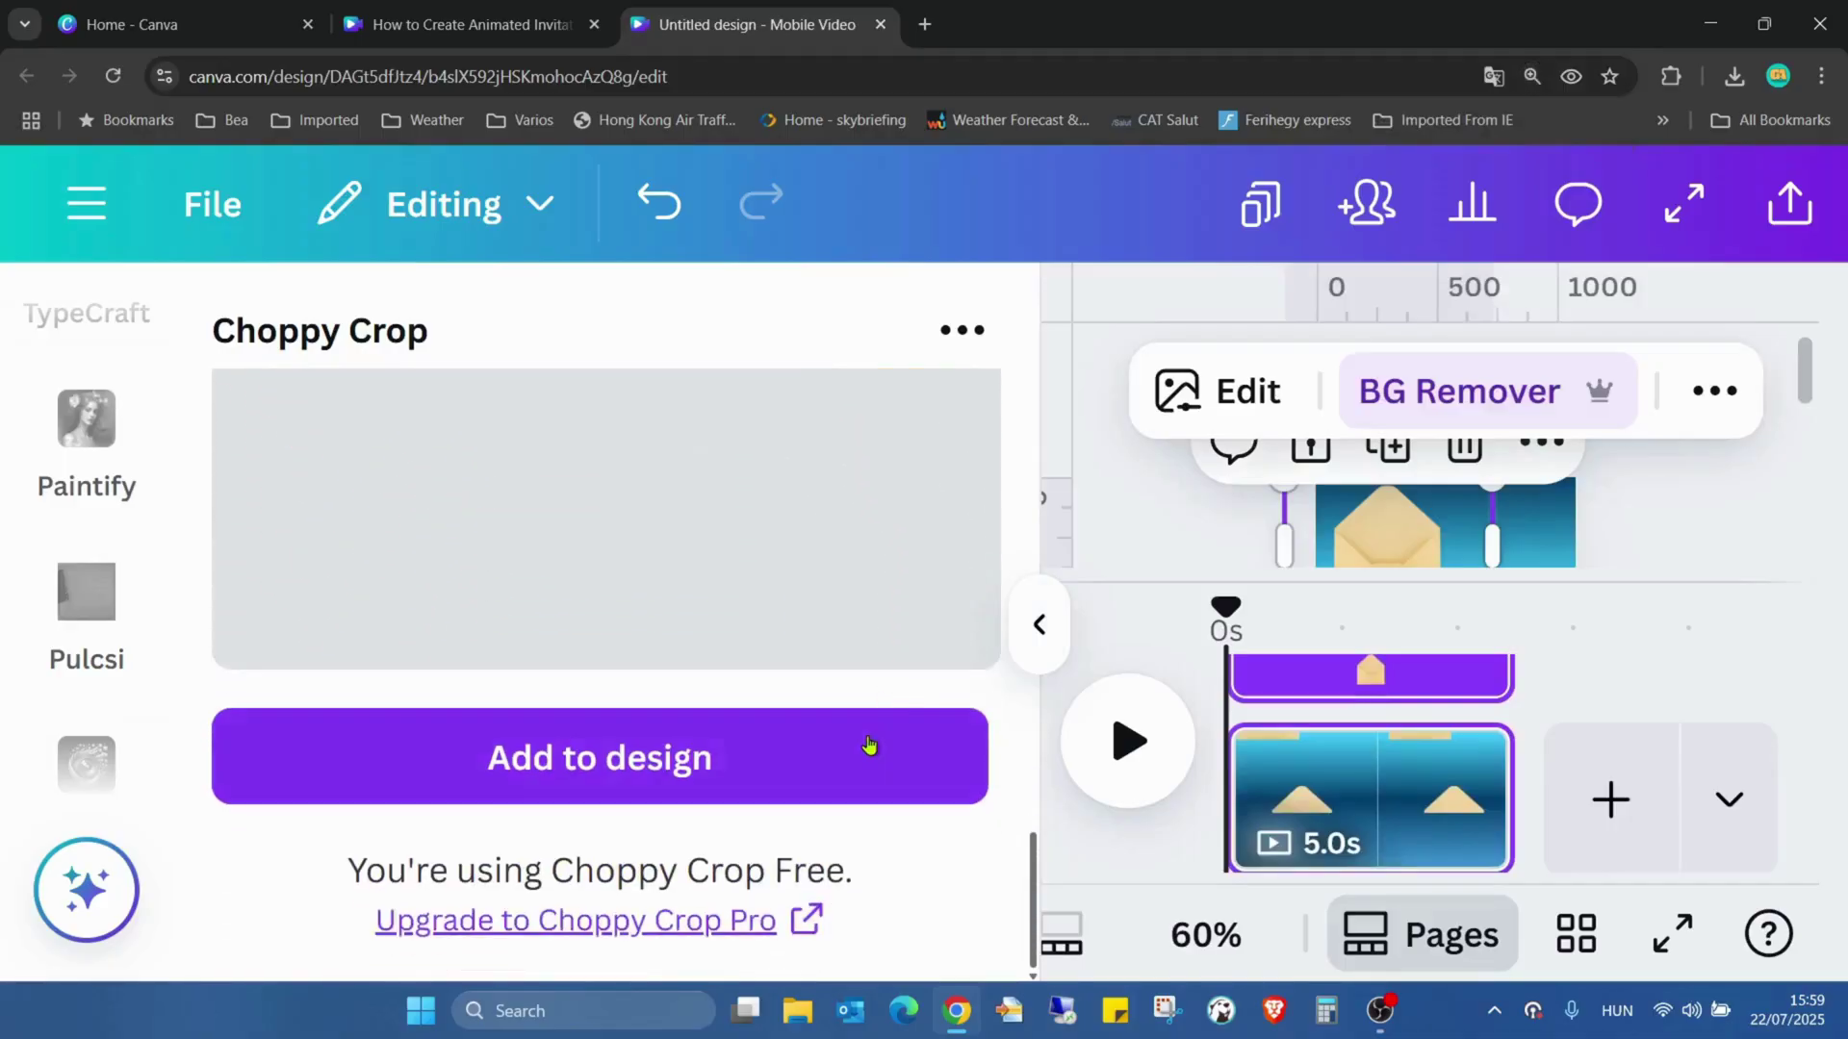
{"action": "left_click", "coordinate": [805, 762]}
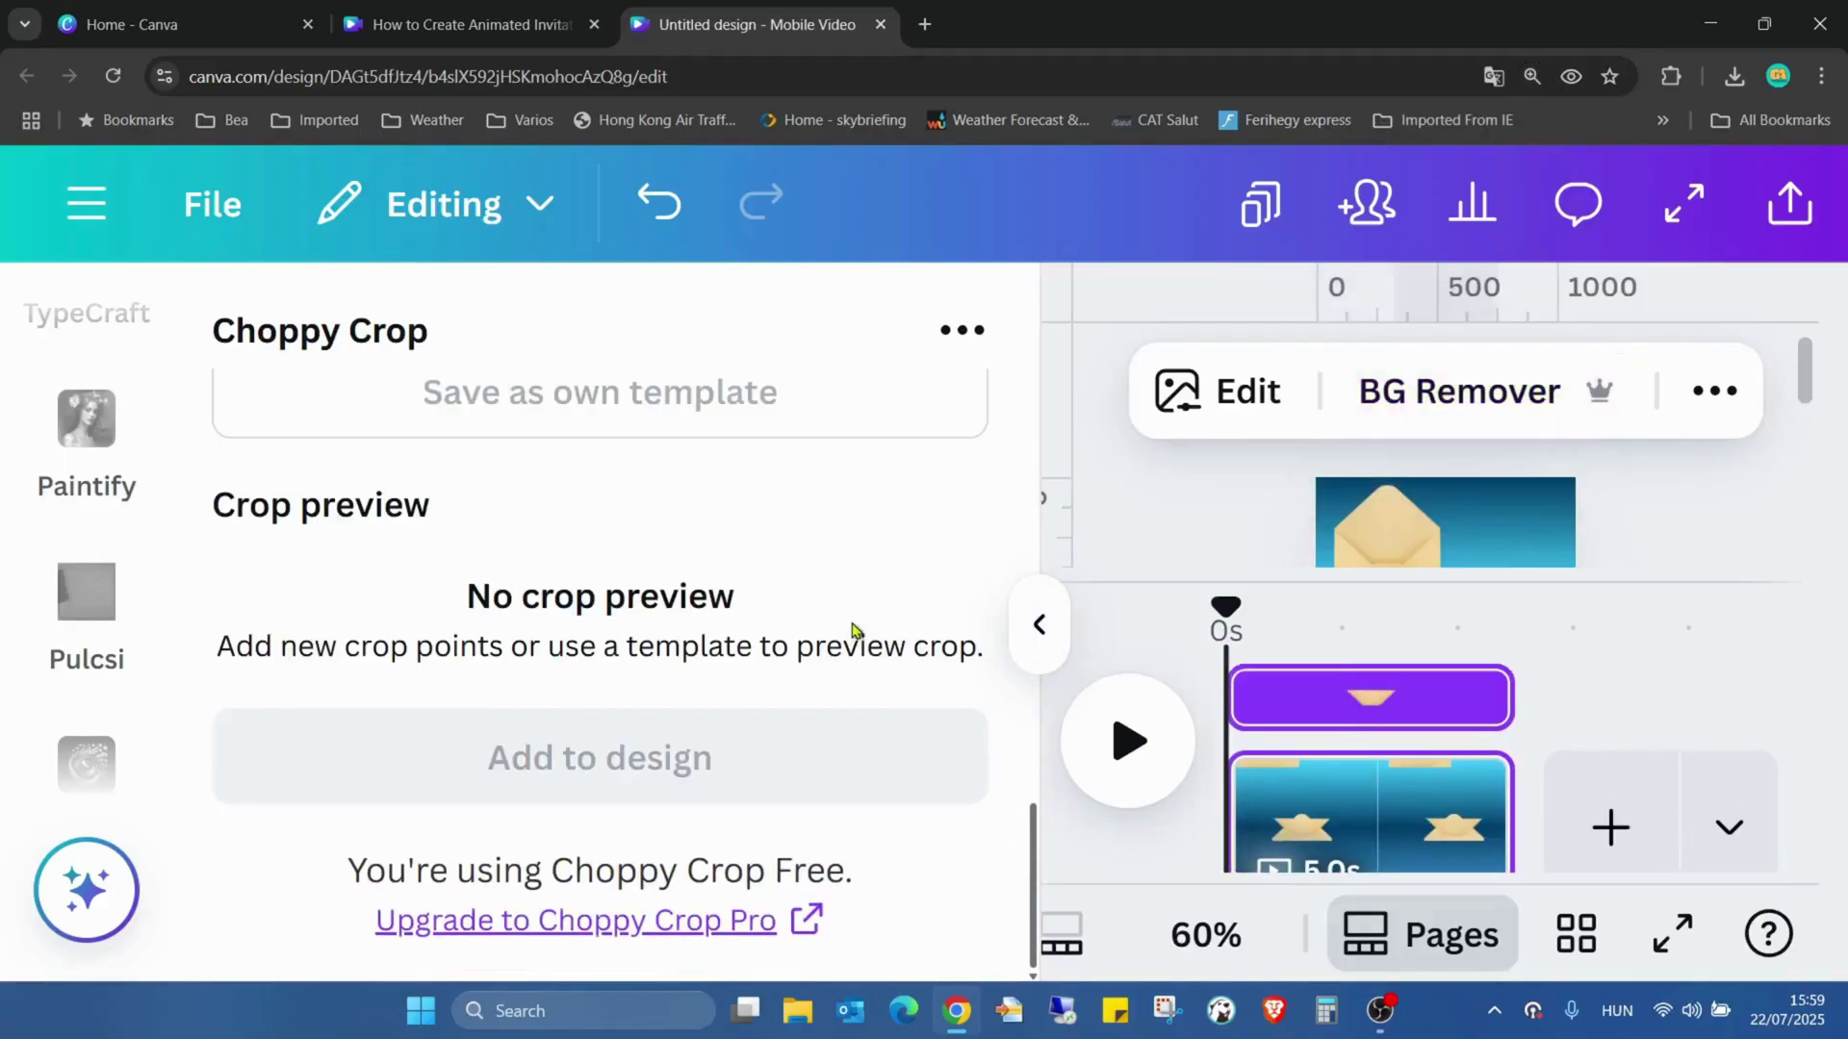
{"action": "key", "text": "ctrl+minus"}
{"action": "key", "text": "ctrl+minus"}
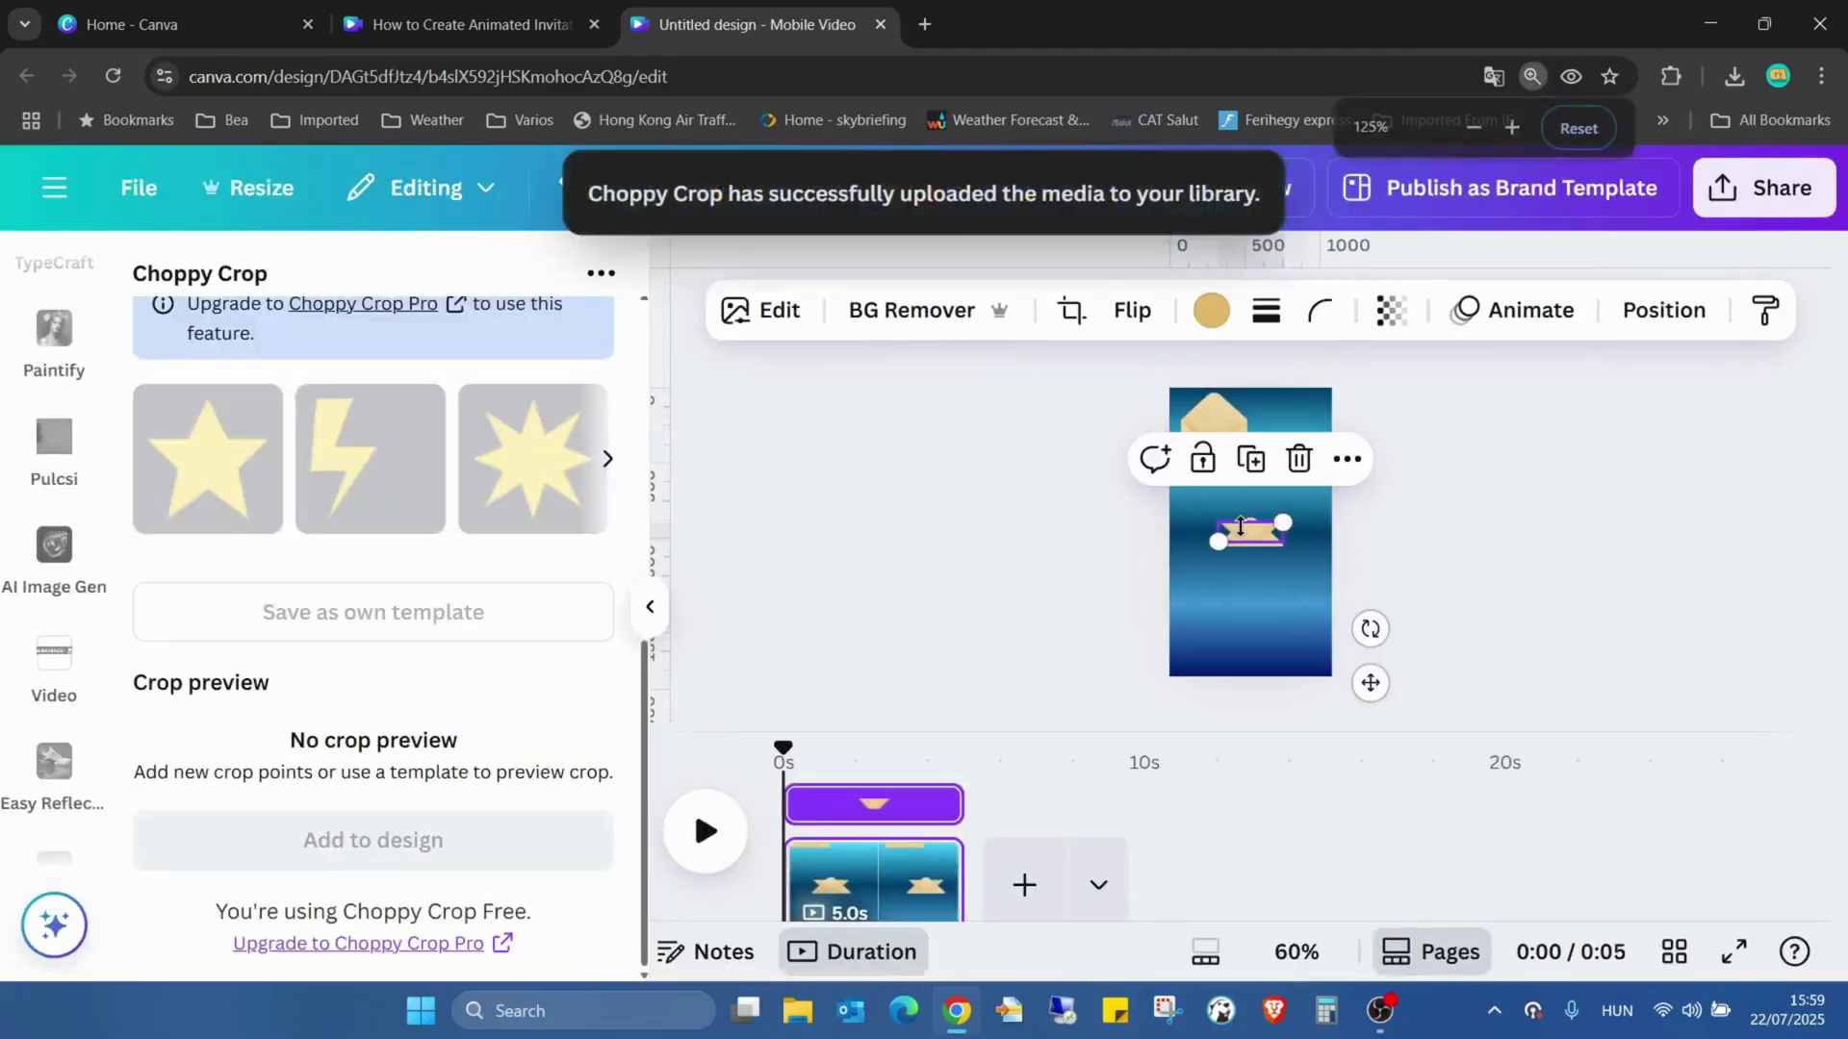
Nudge the trapezoid lower, reload the full envelope in Choppy Crop, and place the first notch point.
{"action": "mouse_move", "coordinate": [1240, 527]}
{"action": "left_mouse_down"}
{"action": "mouse_move", "coordinate": [1261, 569]}
{"action": "mouse_move", "coordinate": [1239, 551]}
{"action": "left_mouse_up"}
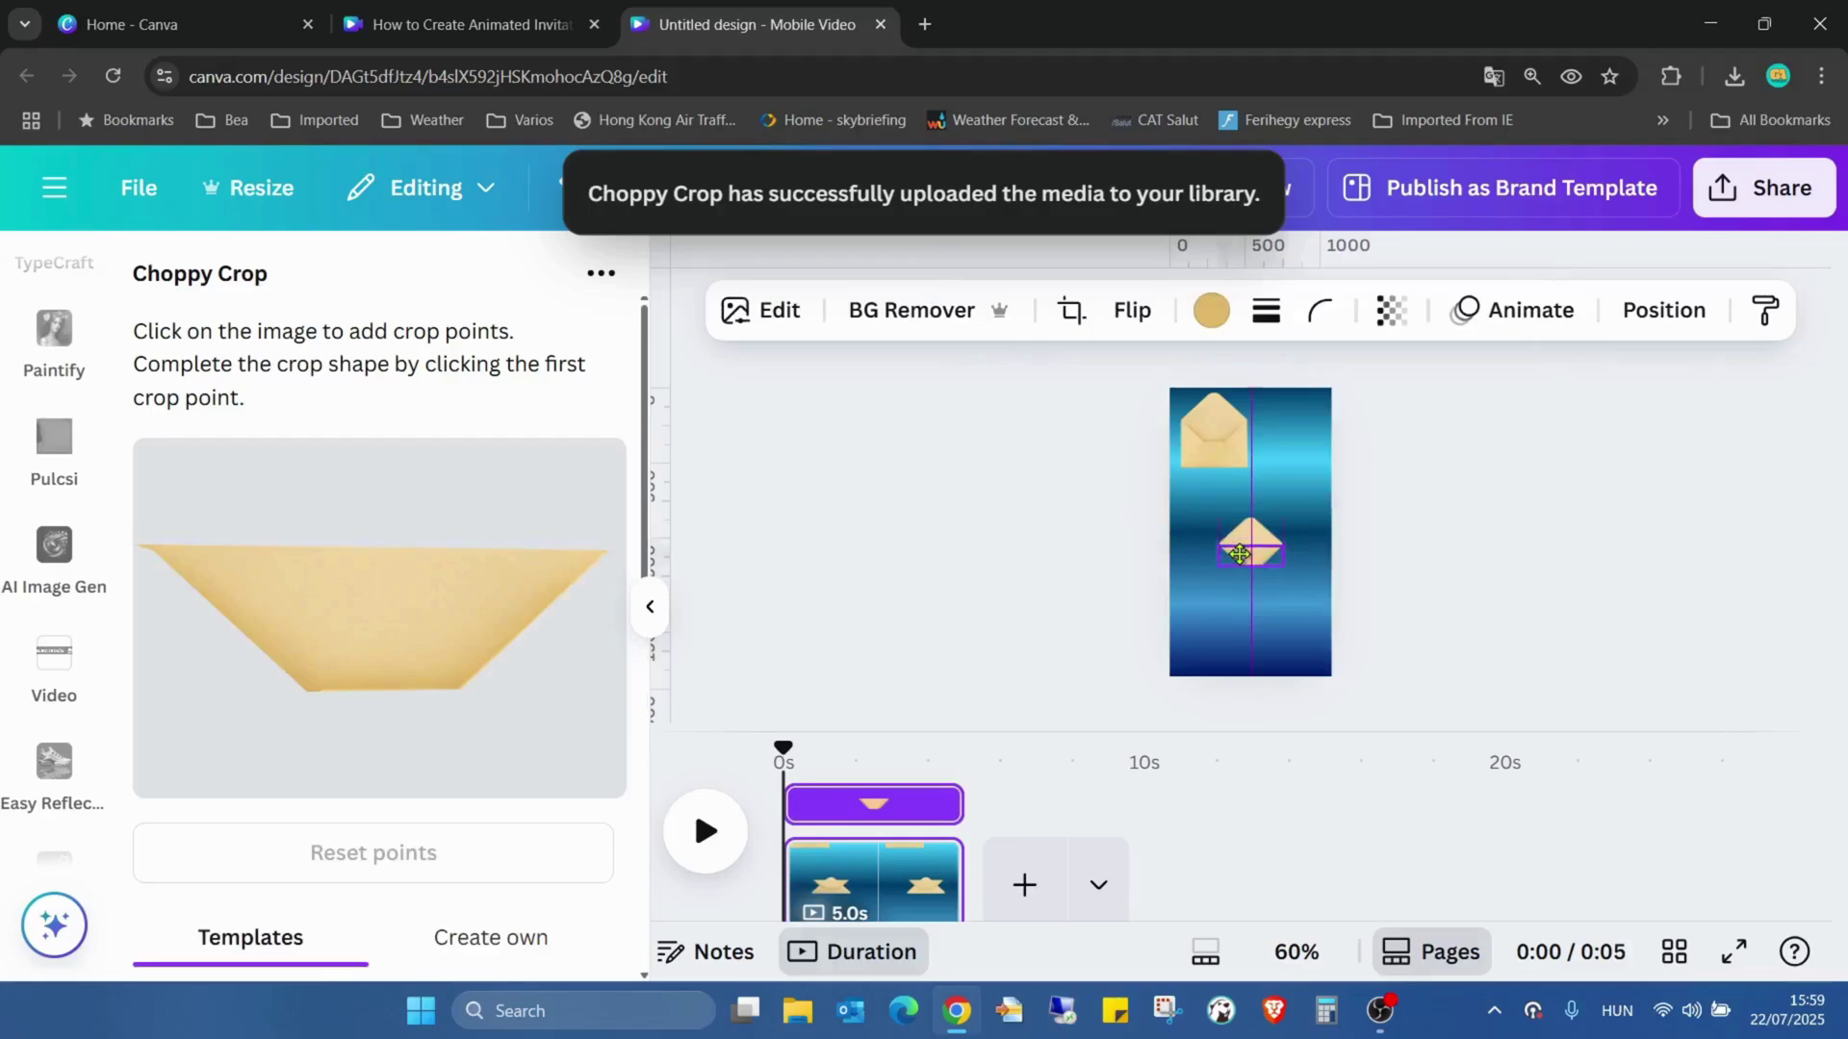
{"action": "left_click", "coordinate": [1215, 428]}
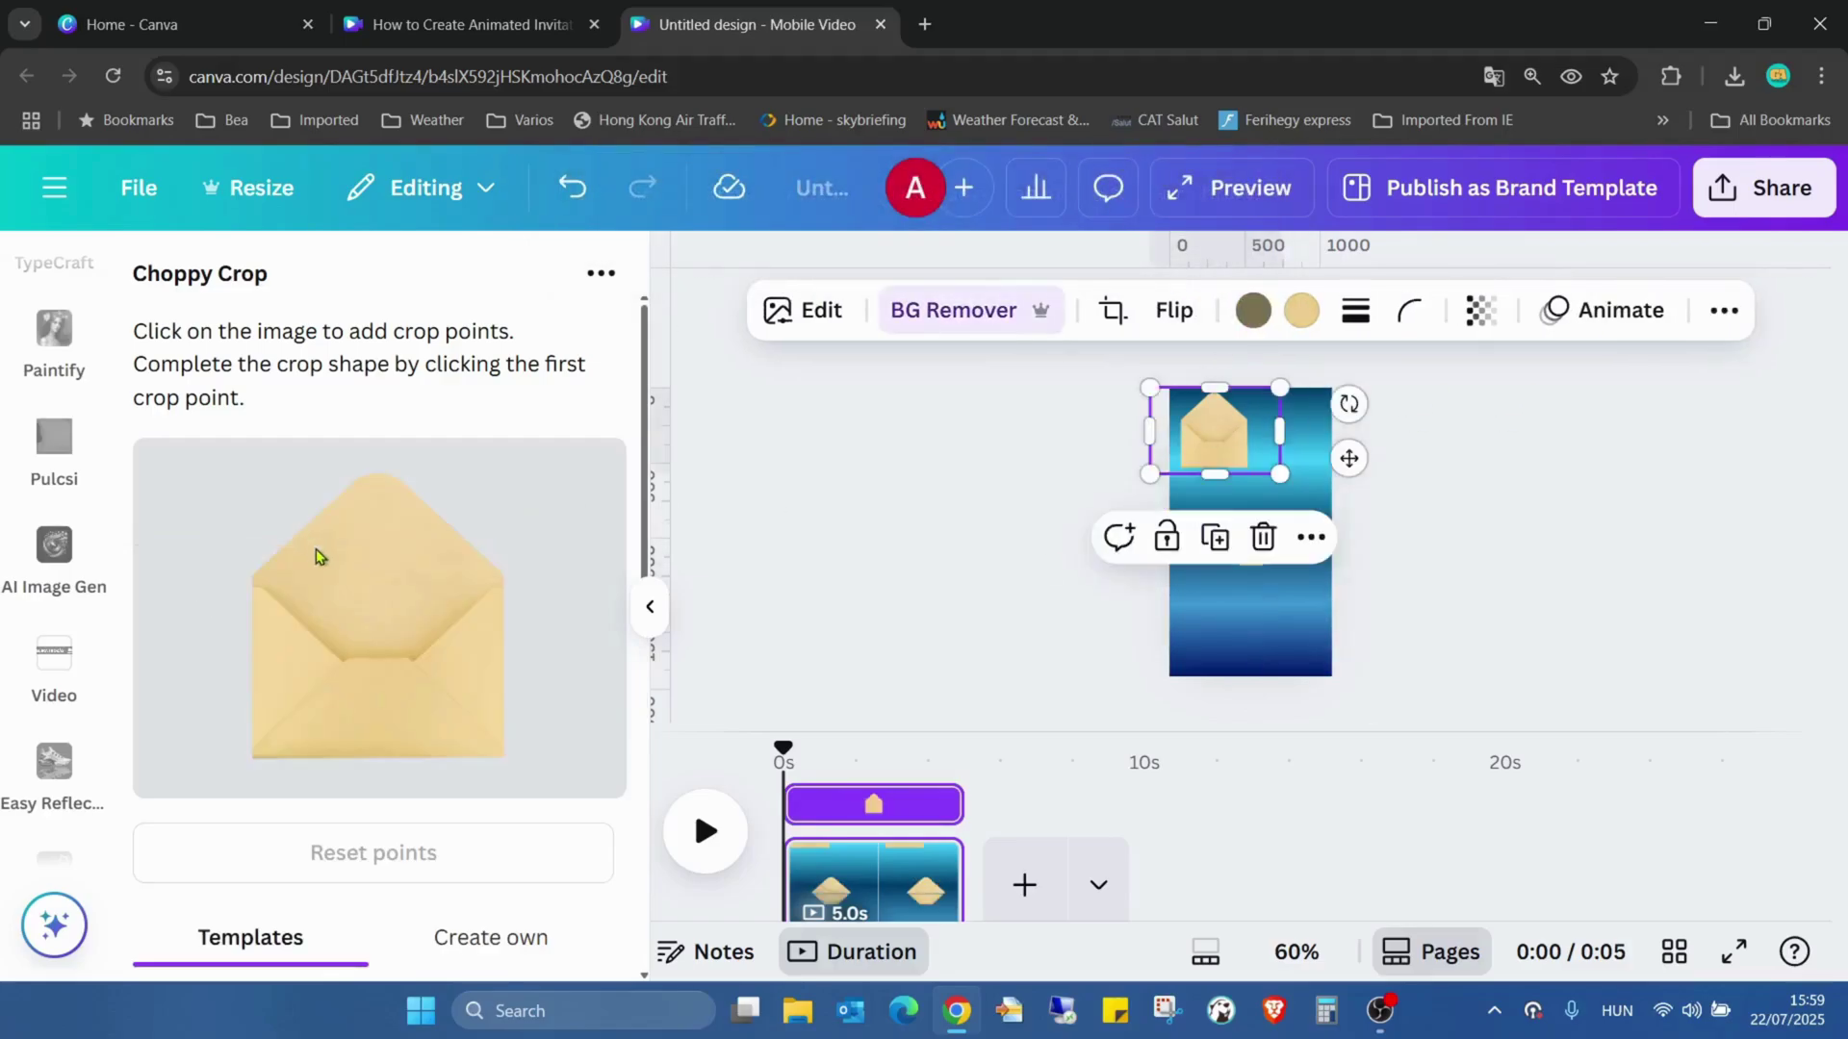
{"action": "key", "text": "ctrl+plus"}
{"action": "key", "text": "ctrl+plus"}
{"action": "key", "text": "ctrl+plus"}
{"action": "key", "text": "ctrl+plus"}
{"action": "key", "text": "ctrl+plus"}
{"action": "key", "text": "ctrl+plus"}
{"action": "key", "text": "ctrl+plus"}
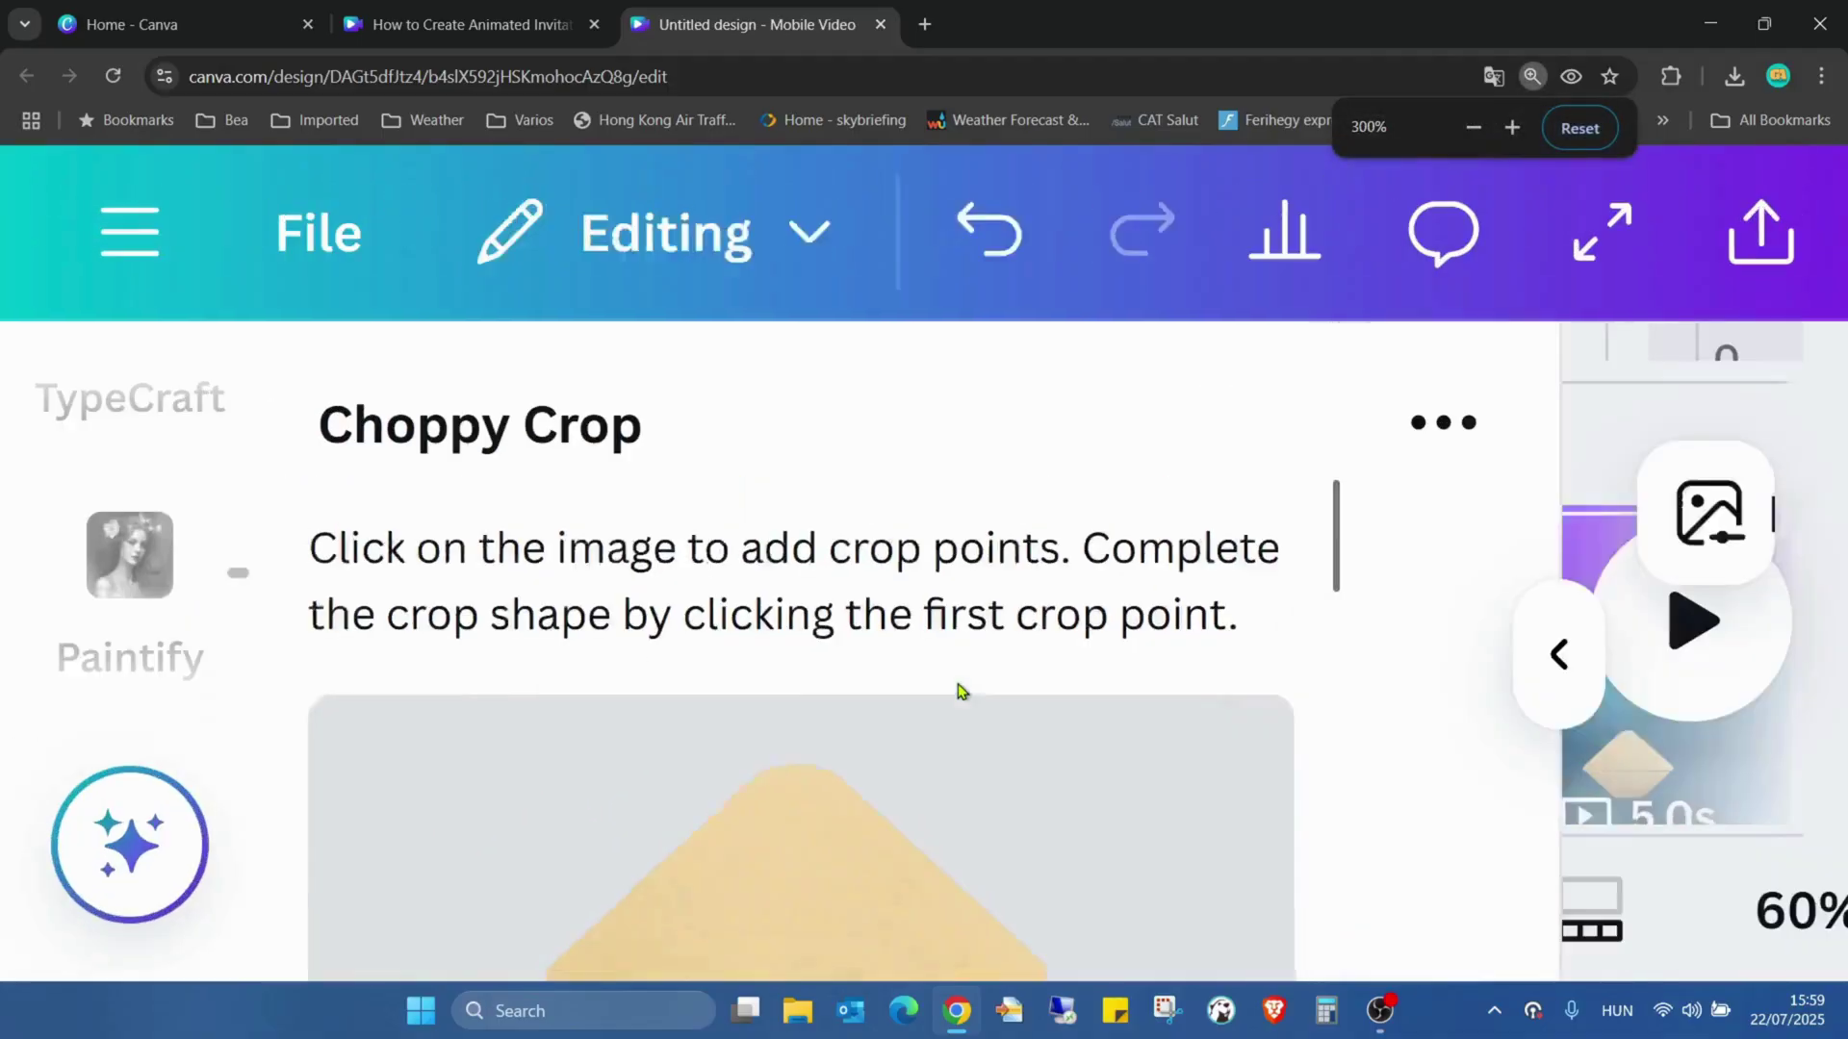
{"action": "scroll", "coordinate": [1289, 587], "scroll_direction": "down", "scroll_amount": 3}
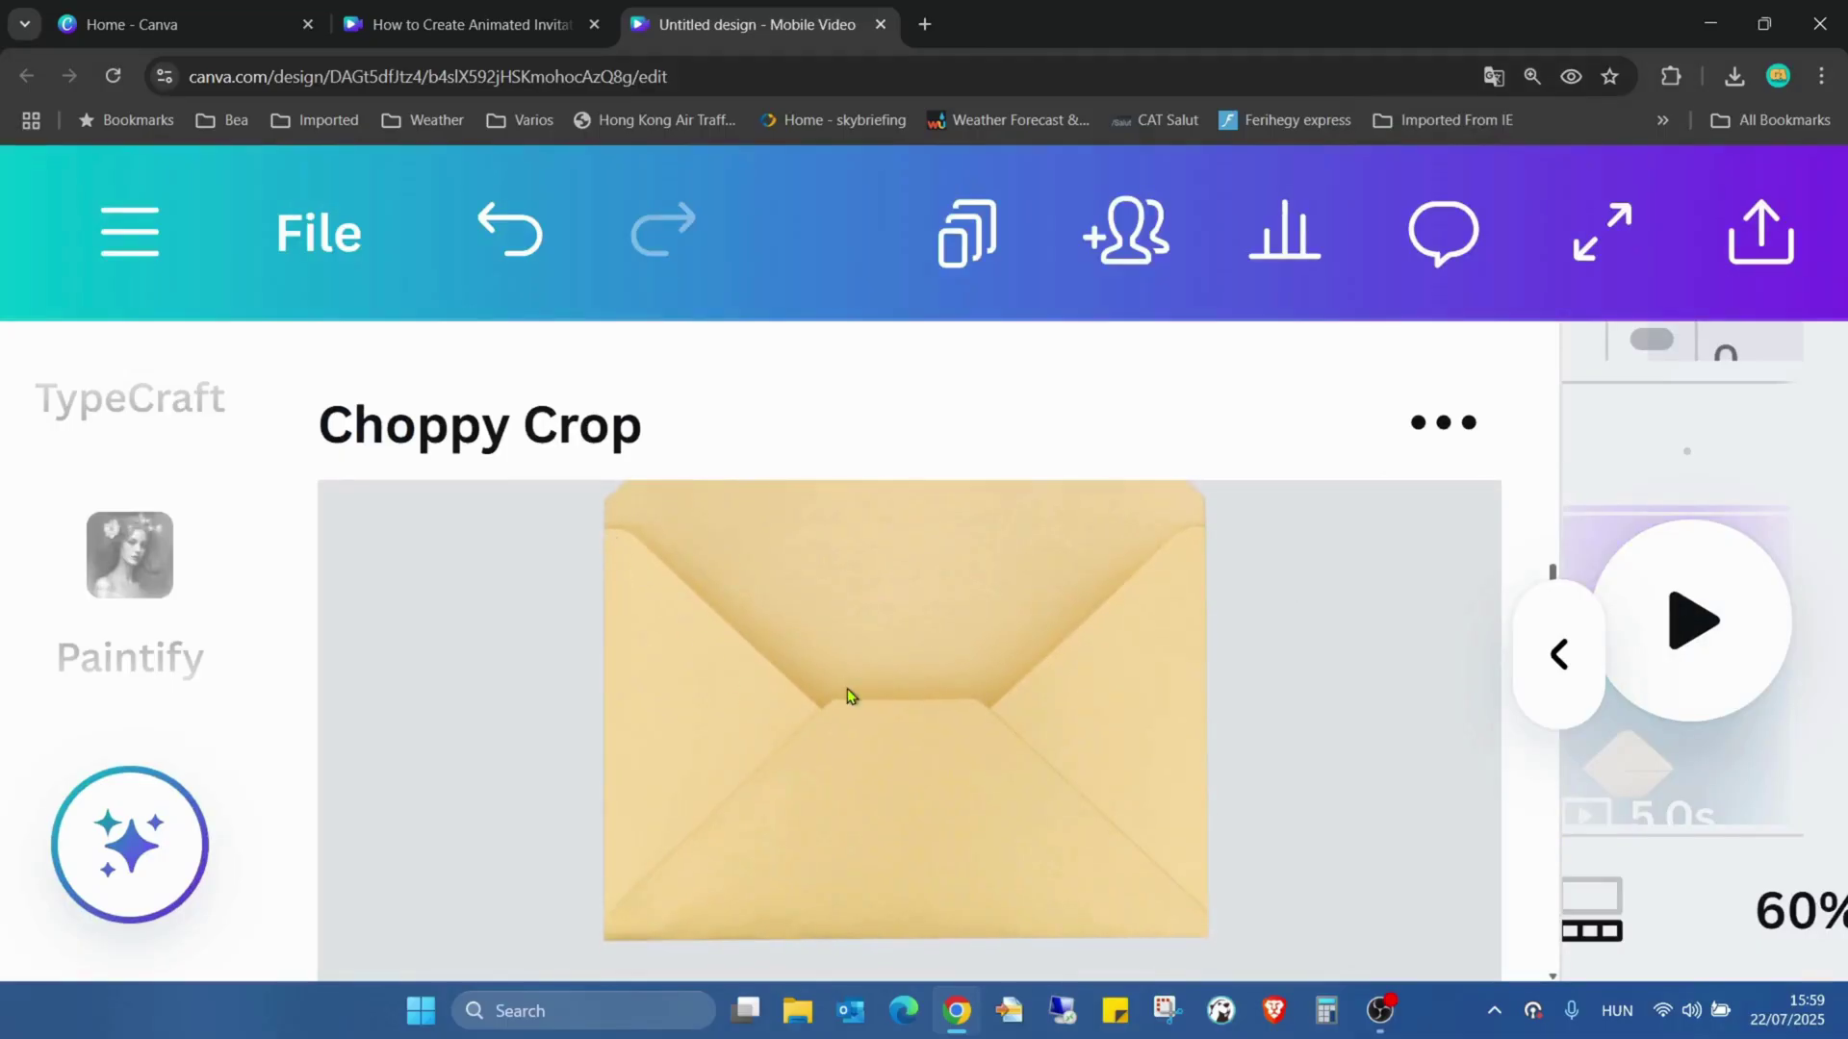
{"action": "left_click", "coordinate": [818, 702]}
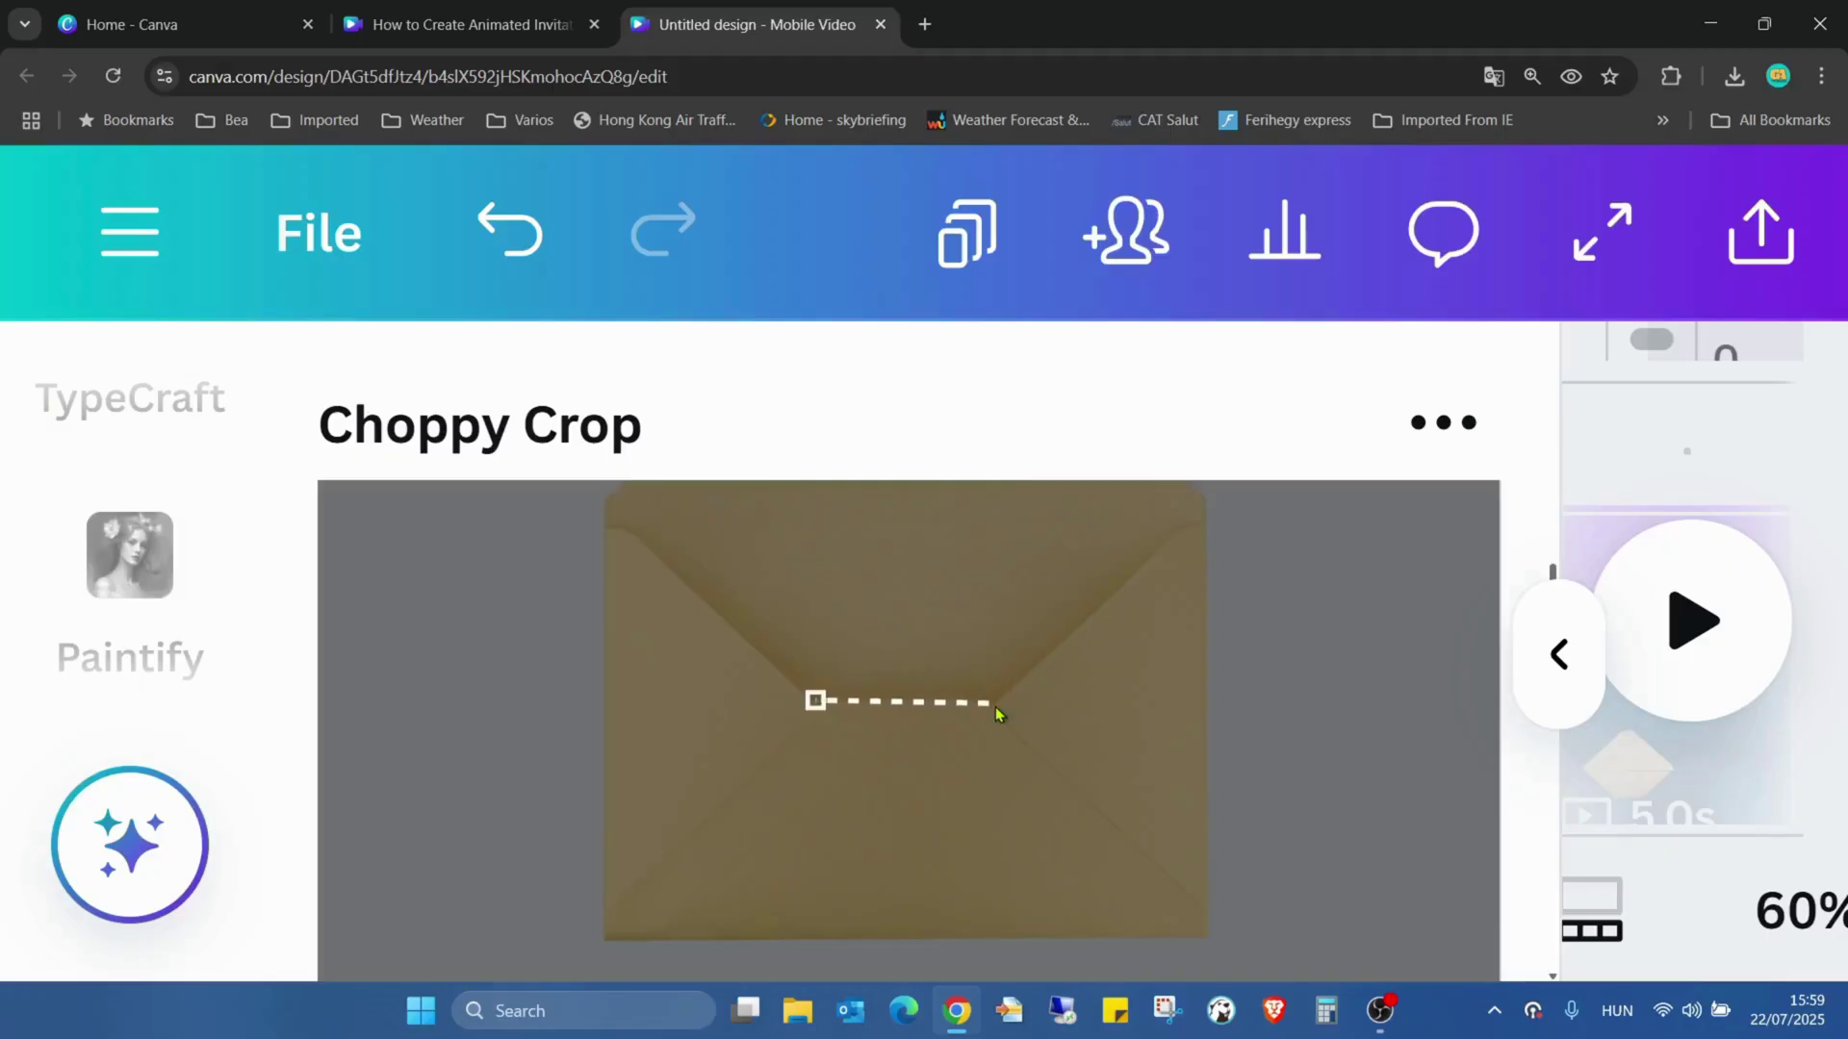
Outline the envelope body with a V-notched top, closing the shape at the starting point.
{"action": "left_click", "coordinate": [993, 704]}
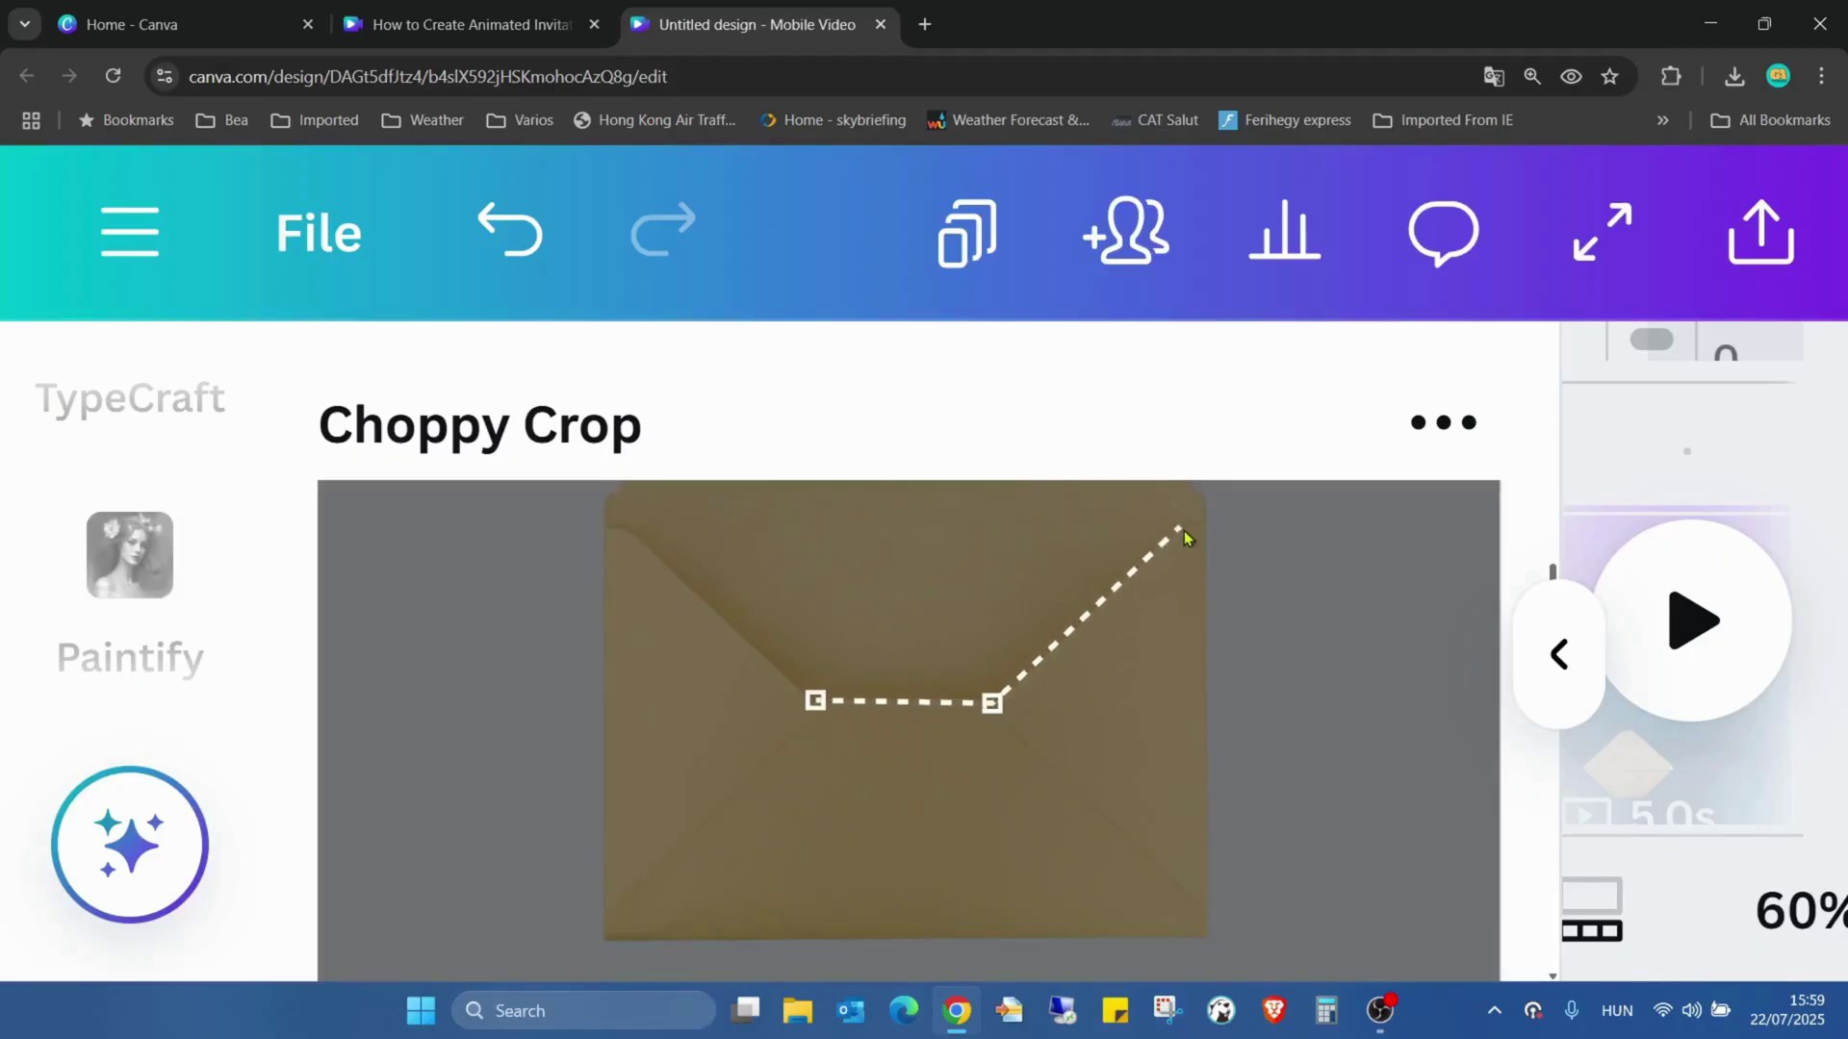
{"action": "left_click", "coordinate": [1209, 527]}
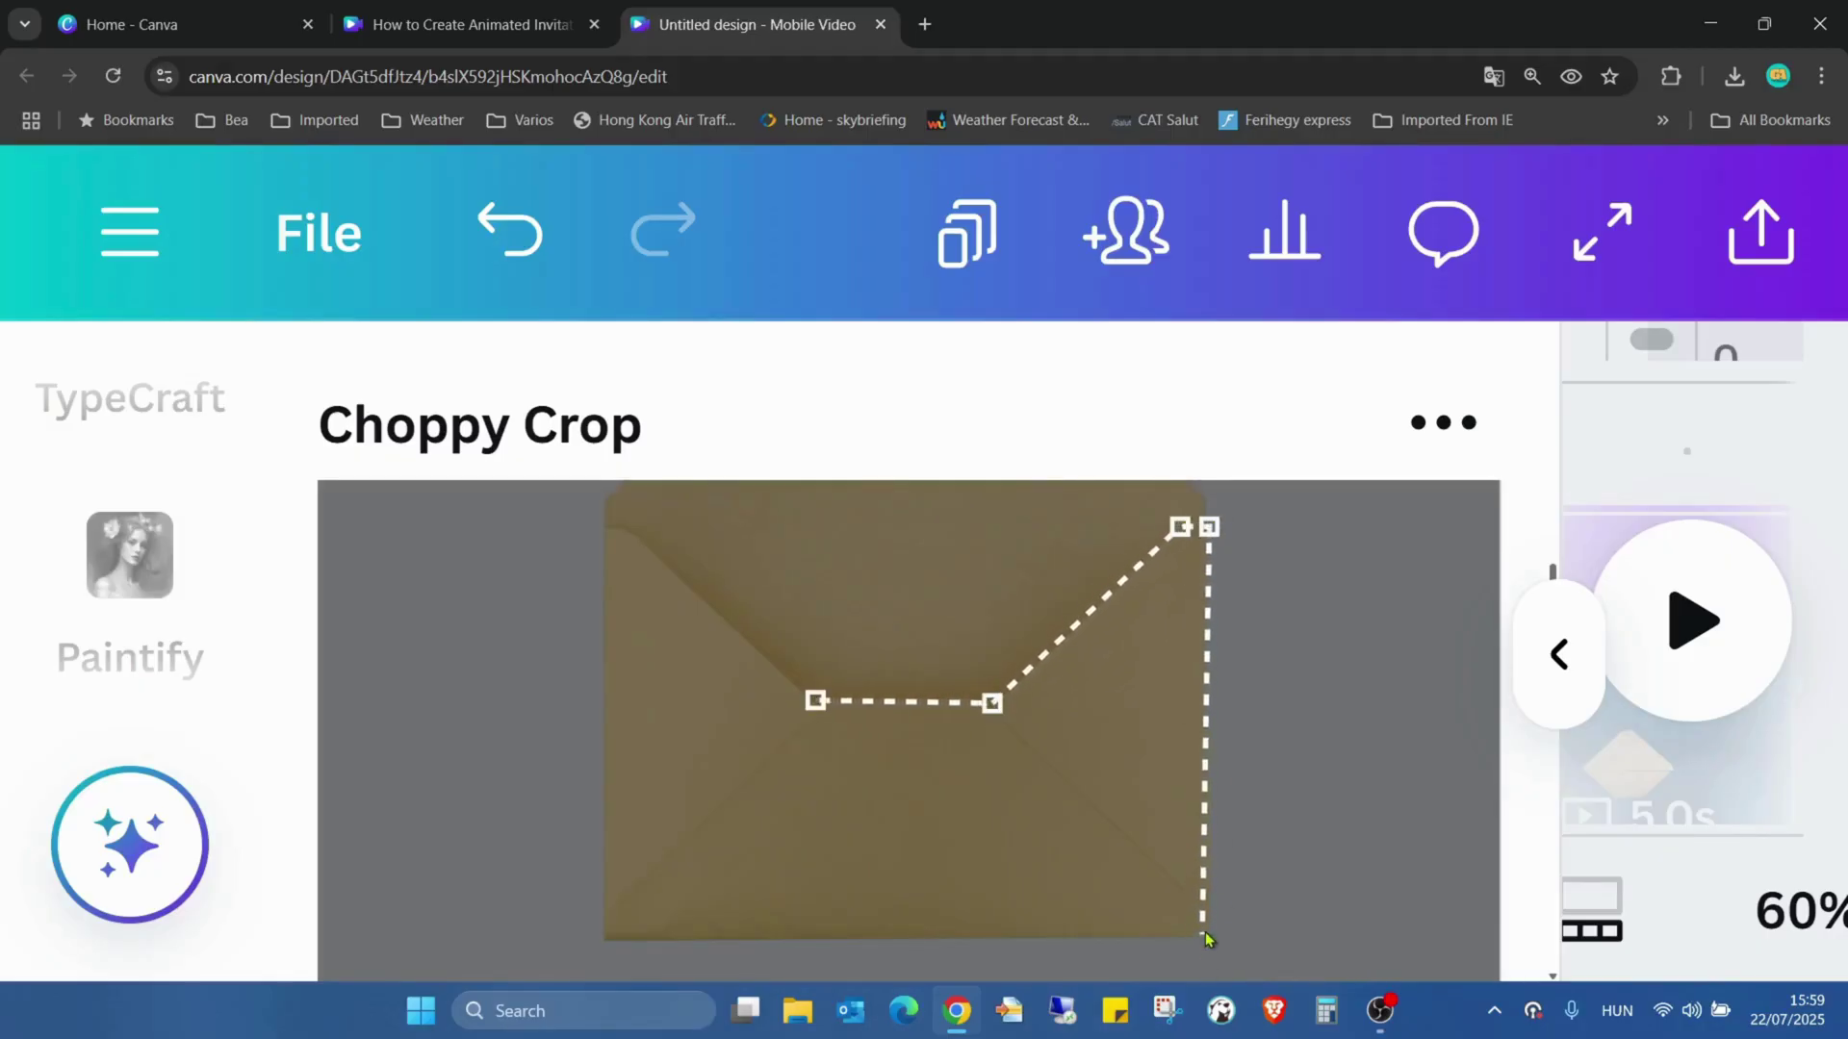
{"action": "left_click", "coordinate": [1203, 935]}
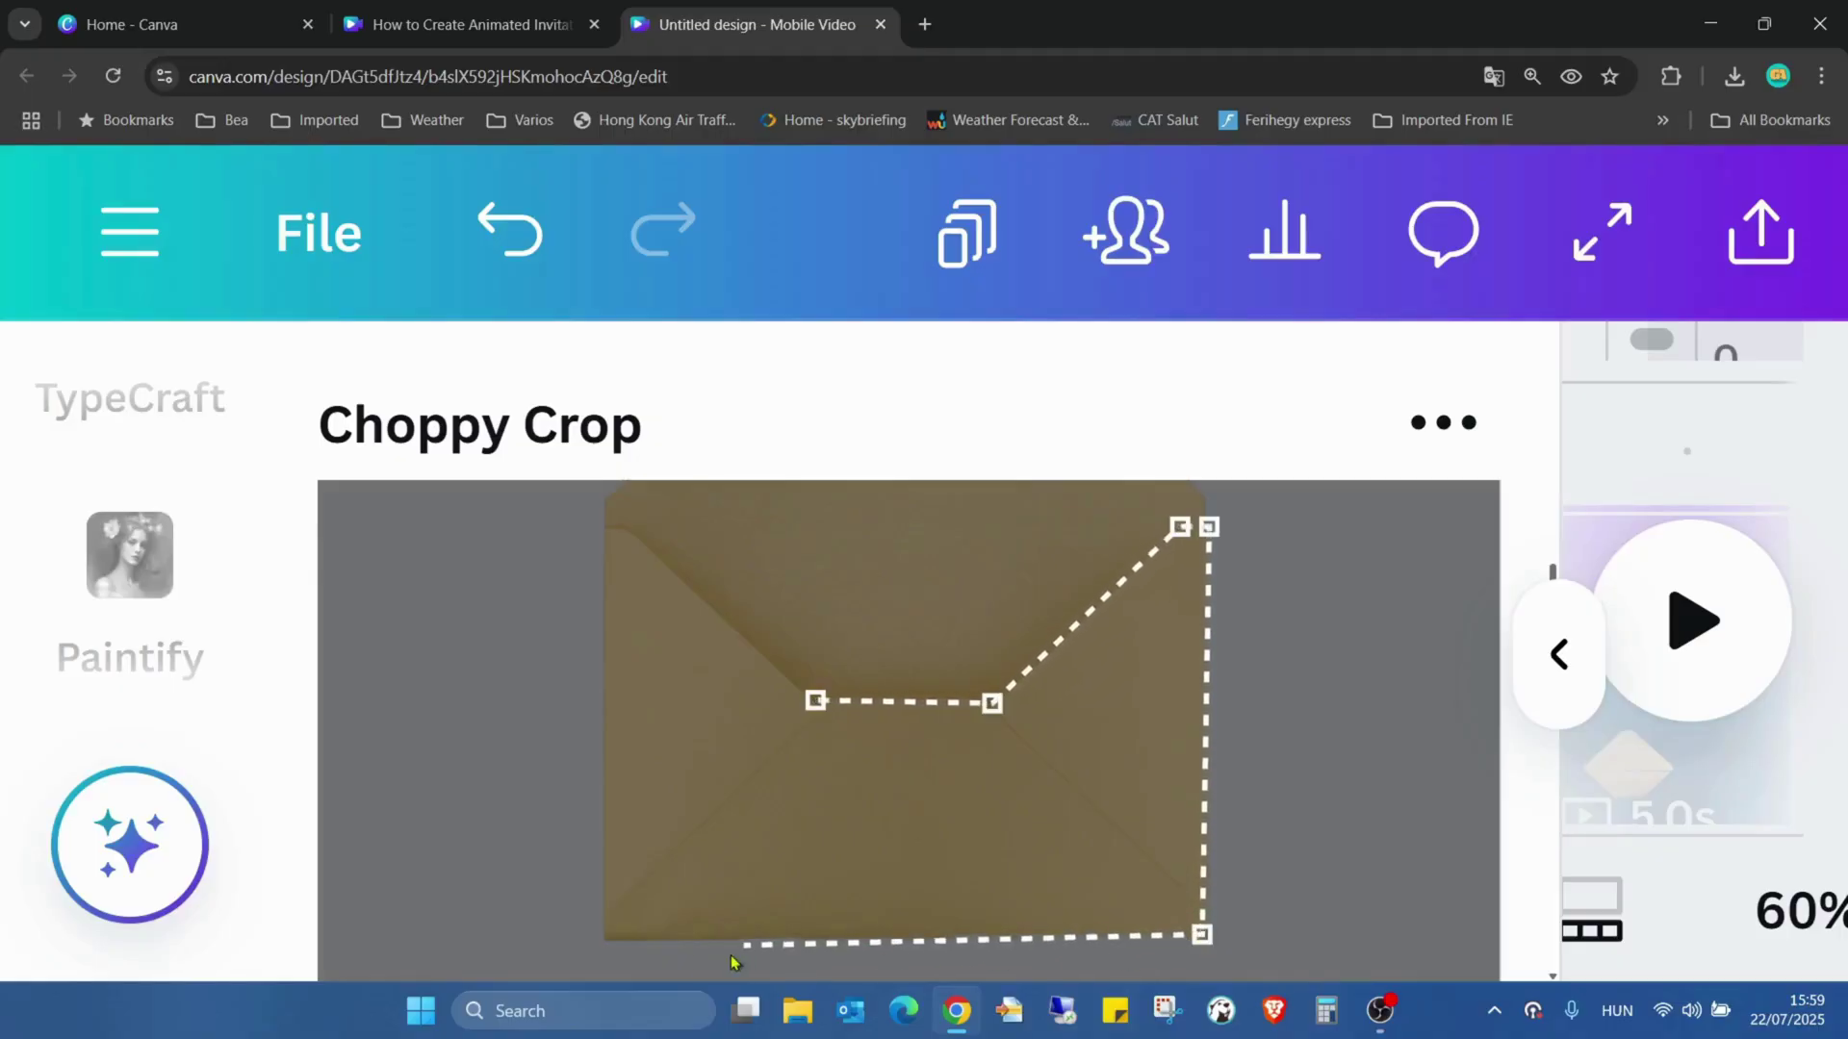
{"action": "left_click", "coordinate": [598, 938]}
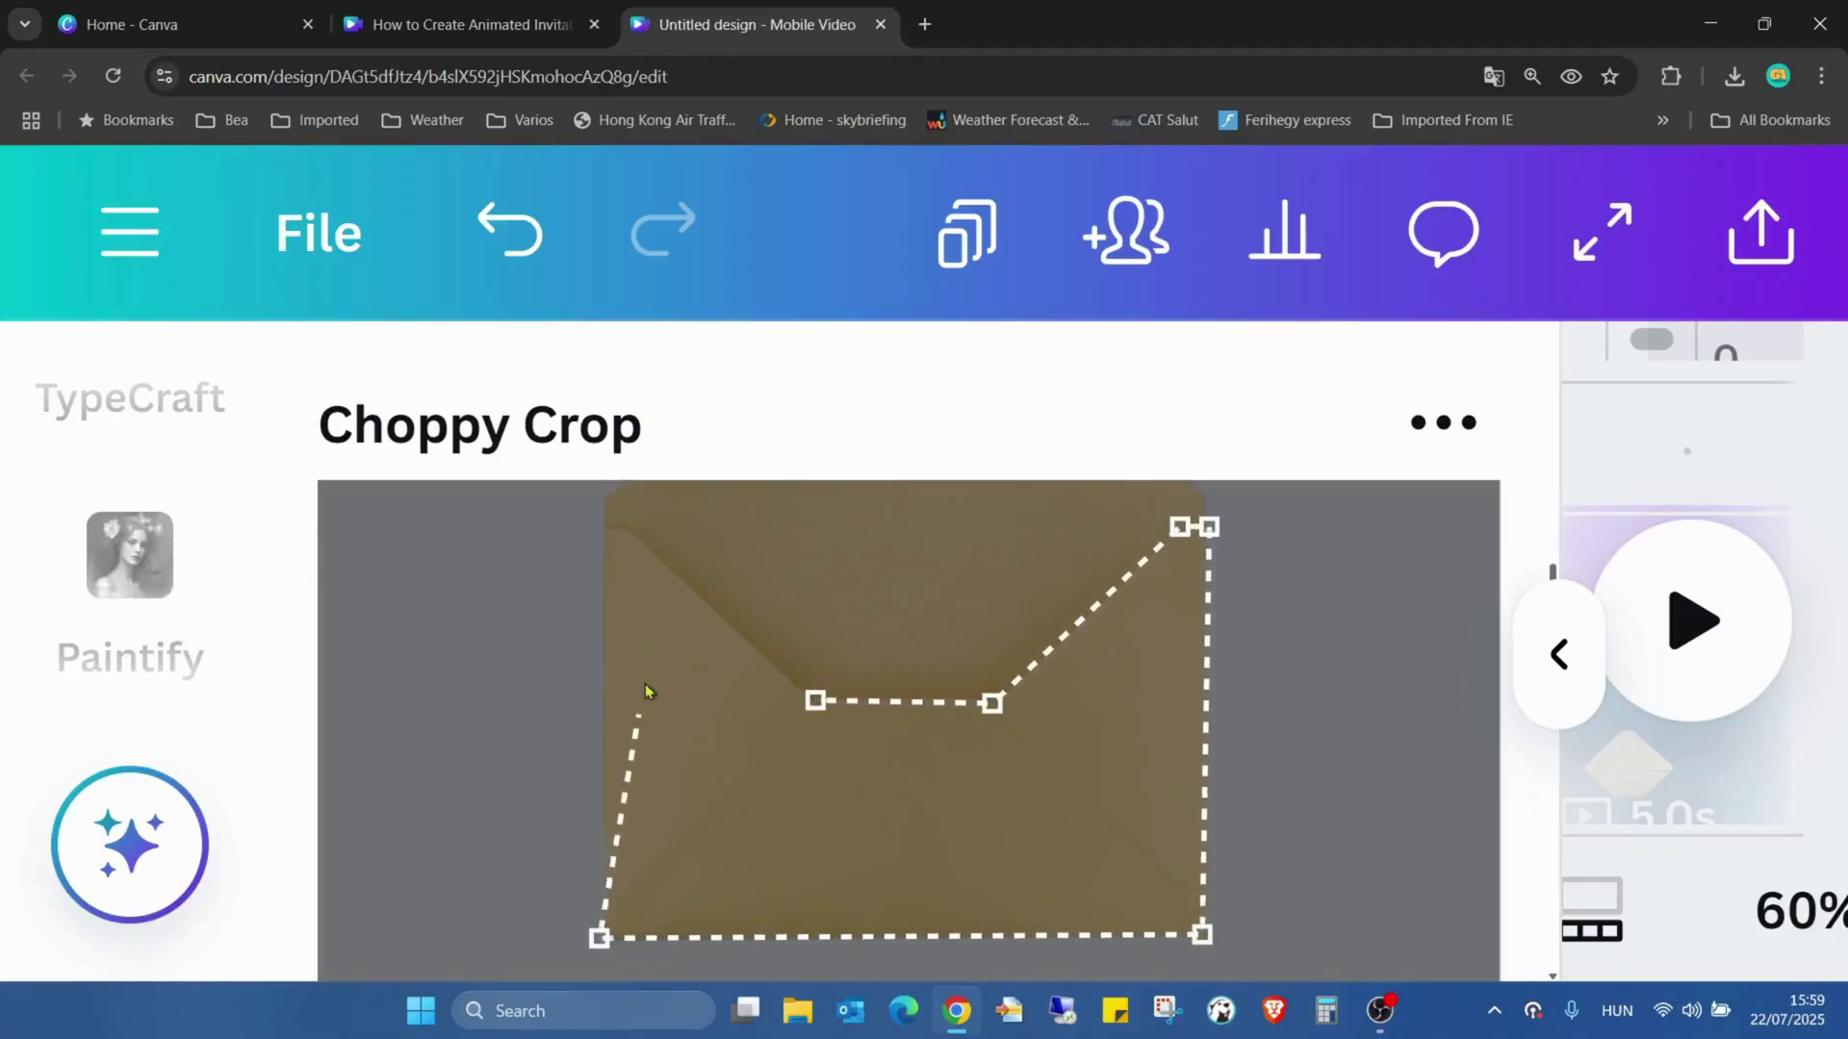
{"action": "left_click", "coordinate": [610, 528]}
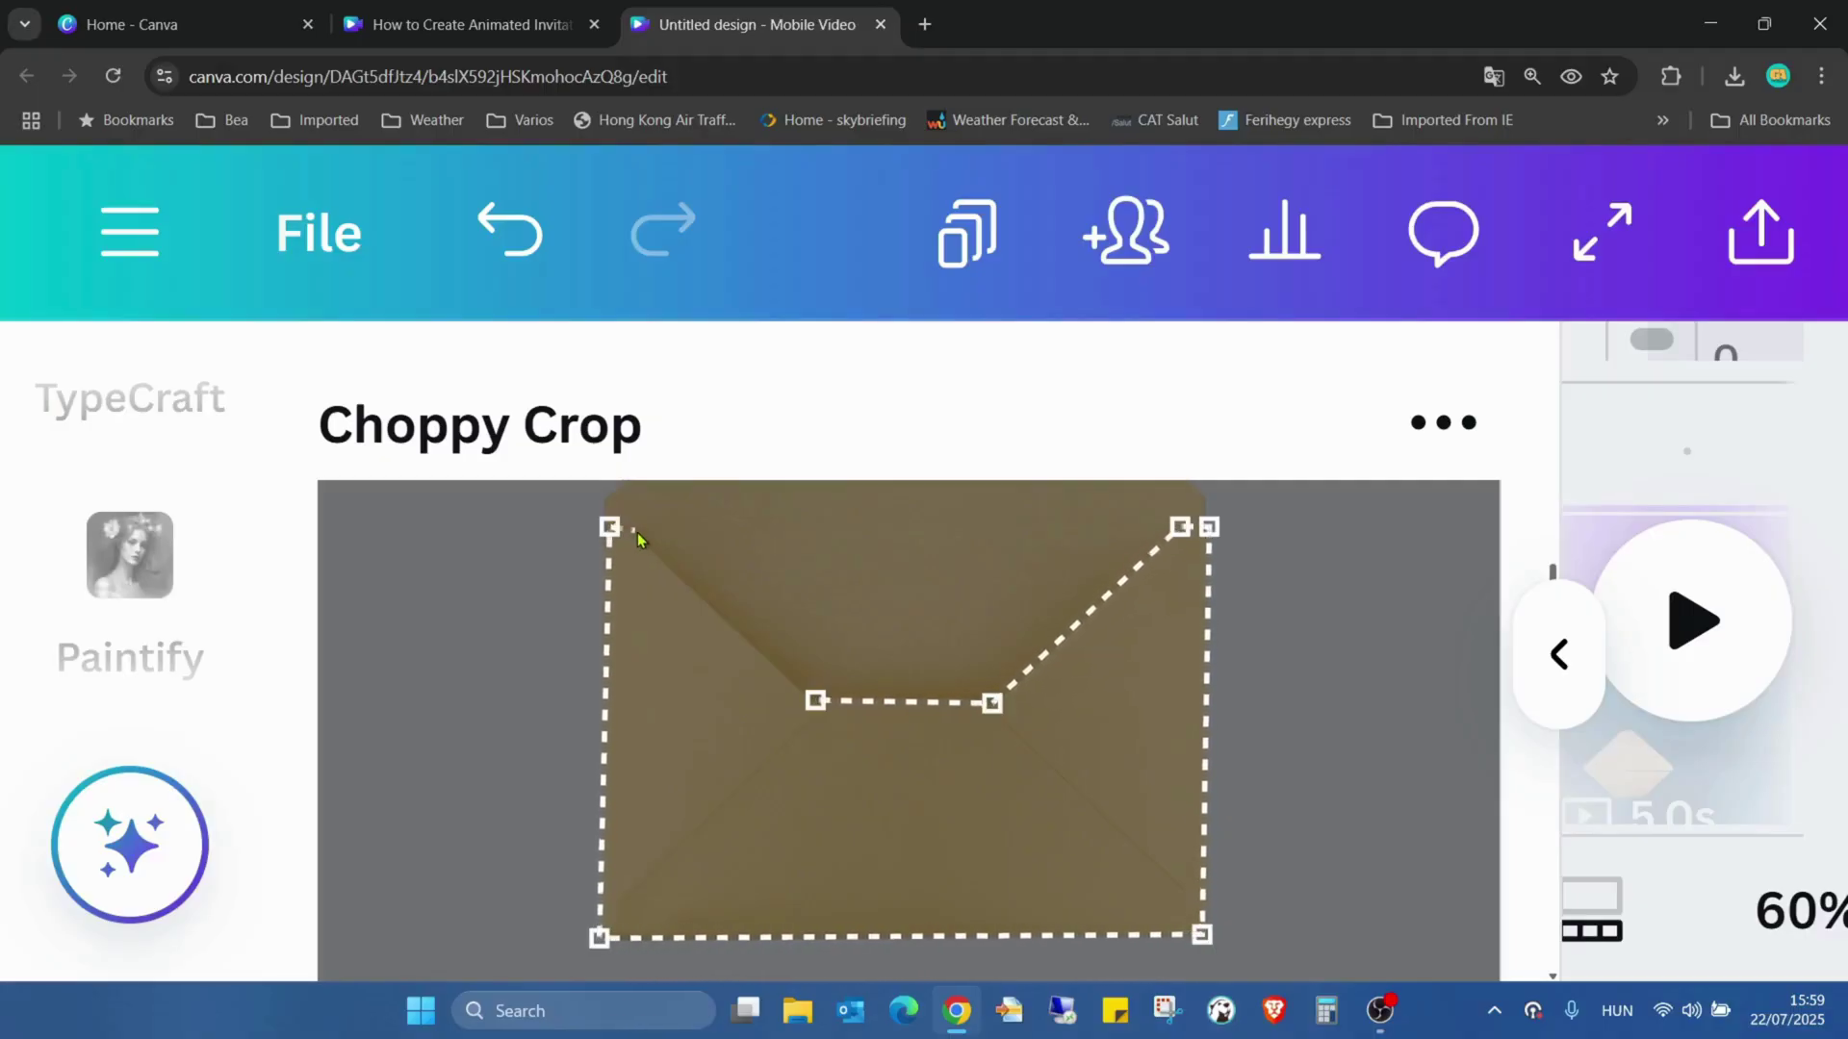
{"action": "left_click", "coordinate": [634, 531]}
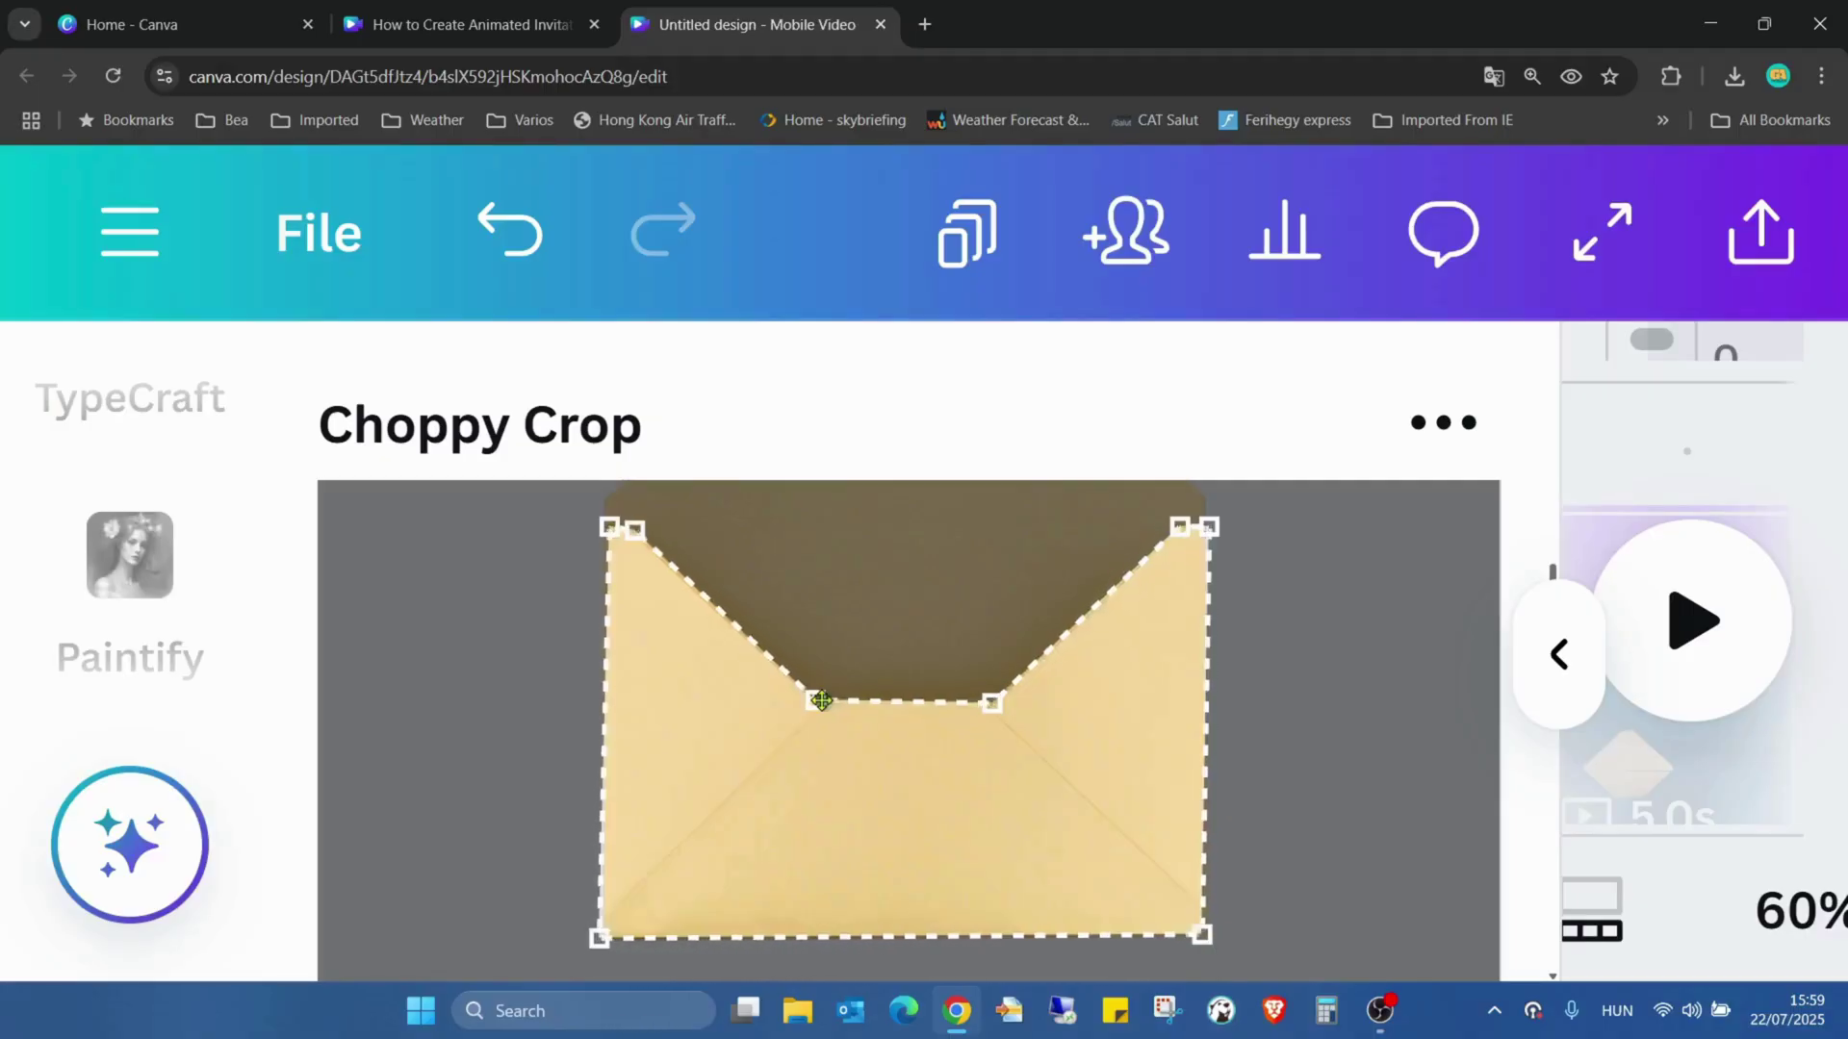
{"action": "left_click", "coordinate": [816, 700]}
Add the cropped envelope body to the design at normal browser zoom.
{"action": "key", "text": "ctrl+minus"}
{"action": "key", "text": "ctrl+minus"}
{"action": "key", "text": "ctrl+minus"}
{"action": "key", "text": "ctrl+minus"}
{"action": "key", "text": "ctrl+minus"}
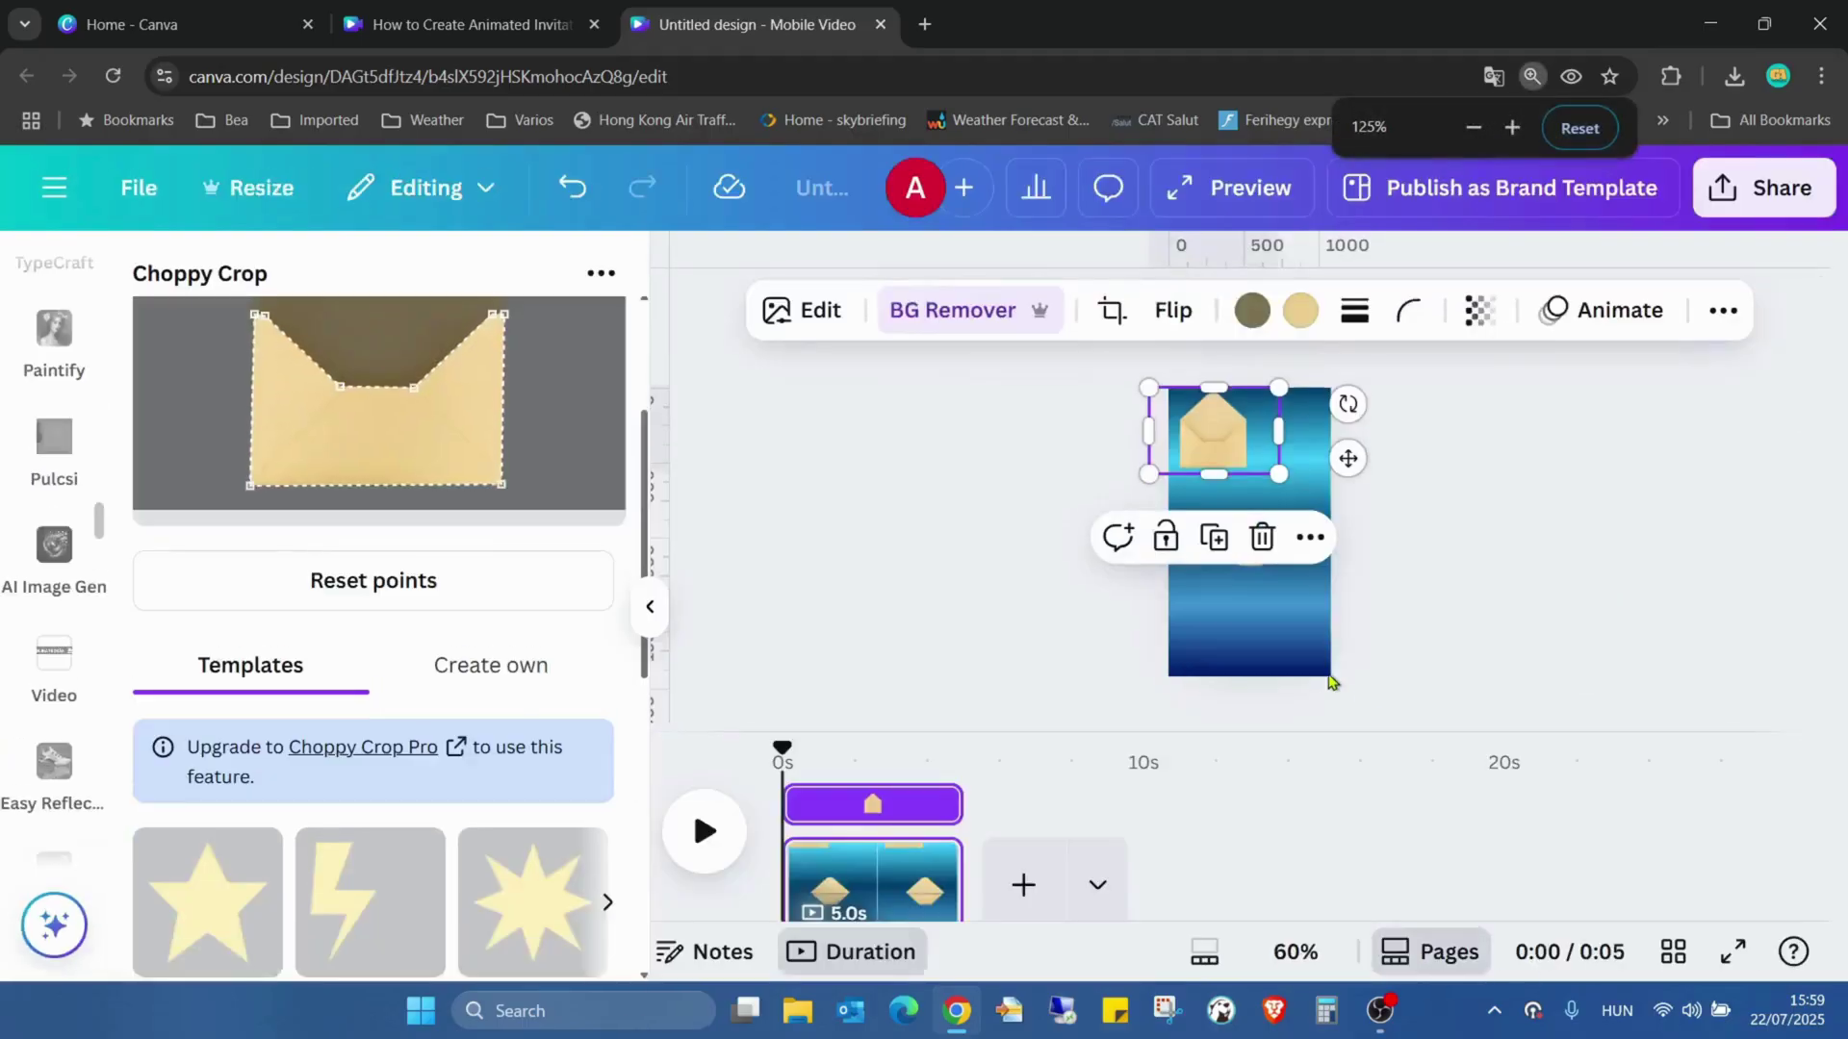
{"action": "scroll", "coordinate": [565, 696], "scroll_direction": "down", "scroll_amount": 6}
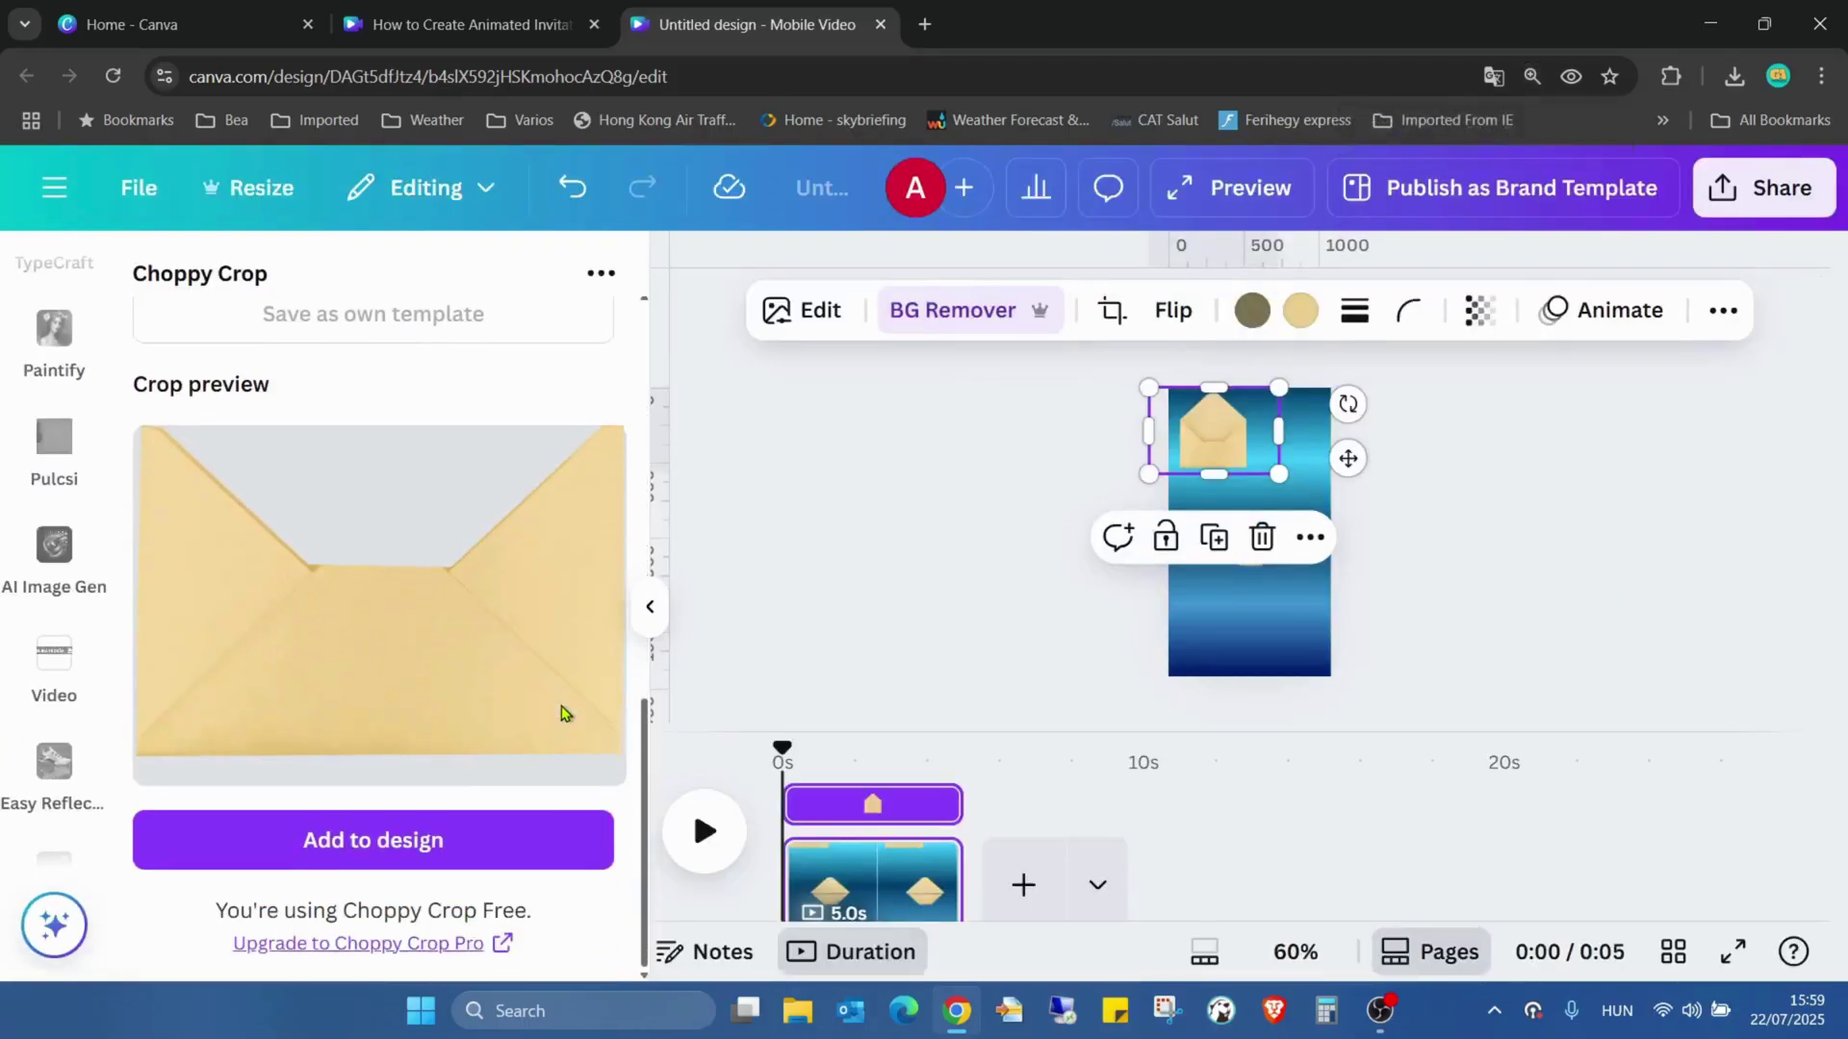
{"action": "left_click", "coordinate": [390, 860]}
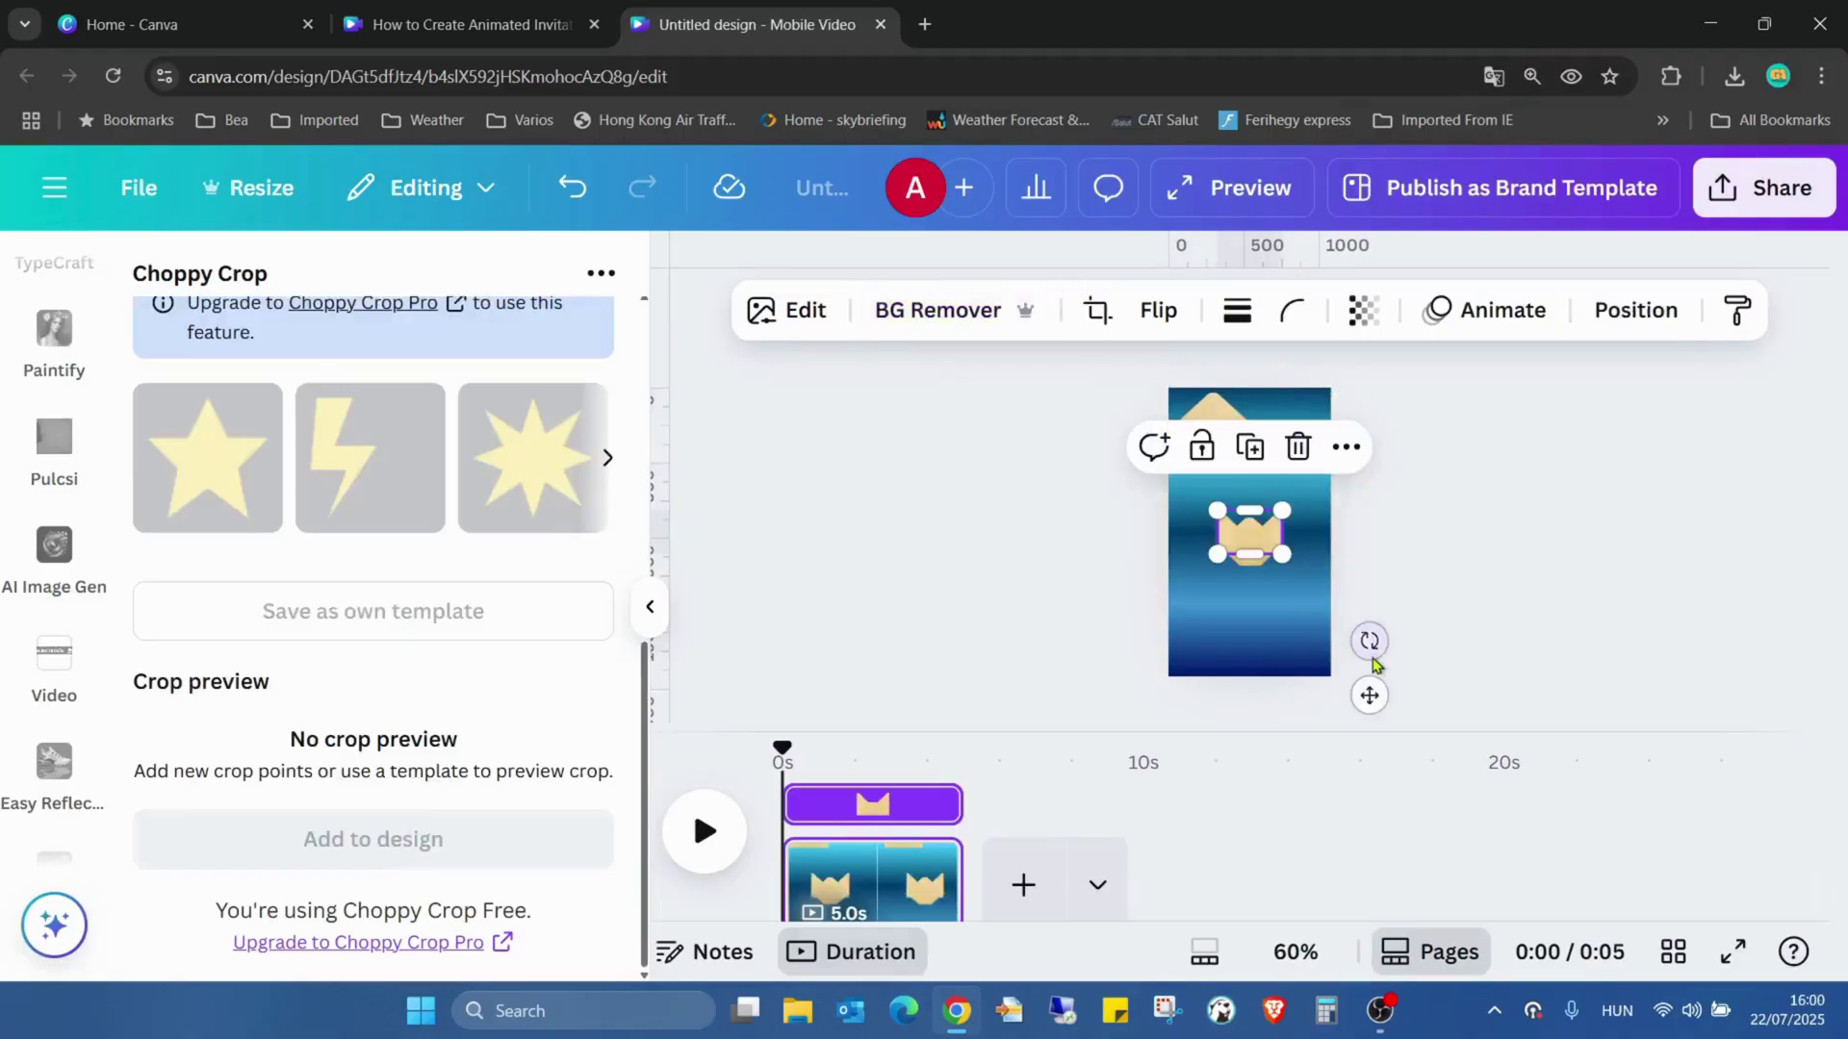
Fit the page in view and delete the original envelope image at the top.
{"action": "left_click", "coordinate": [1493, 608]}
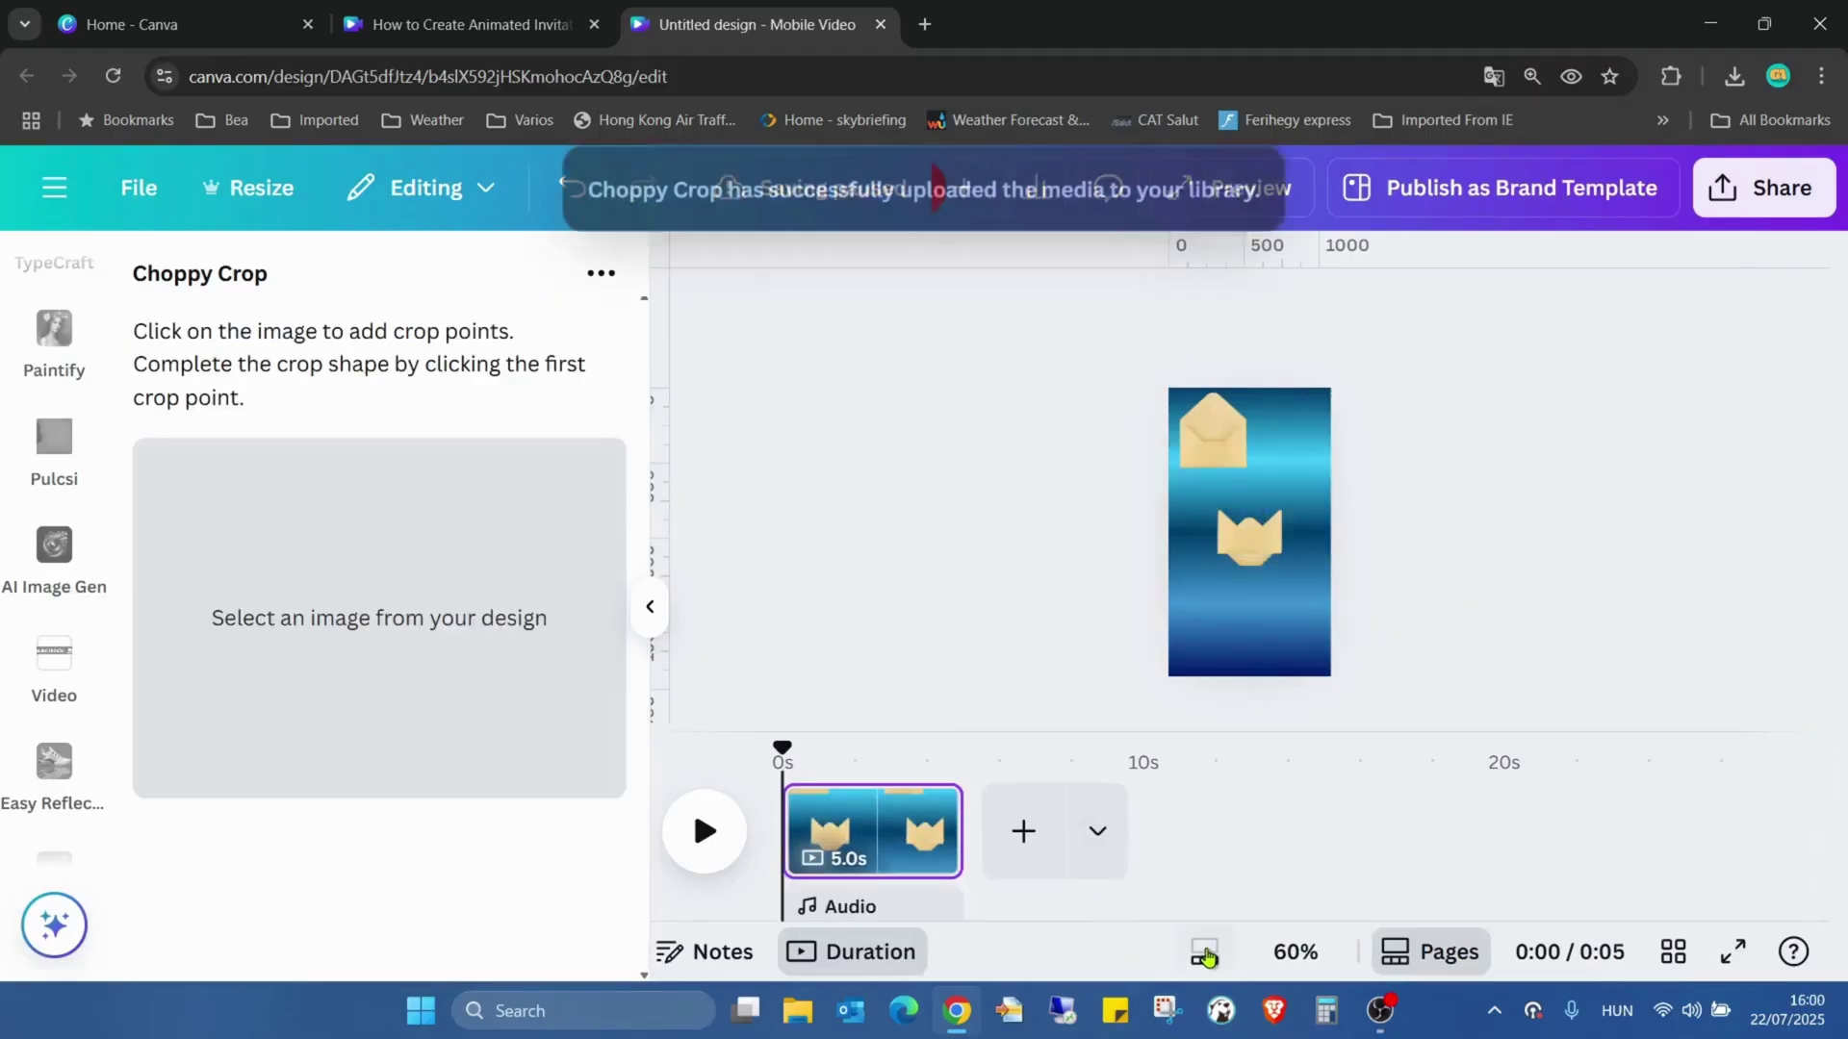
{"action": "left_click", "coordinate": [1206, 955]}
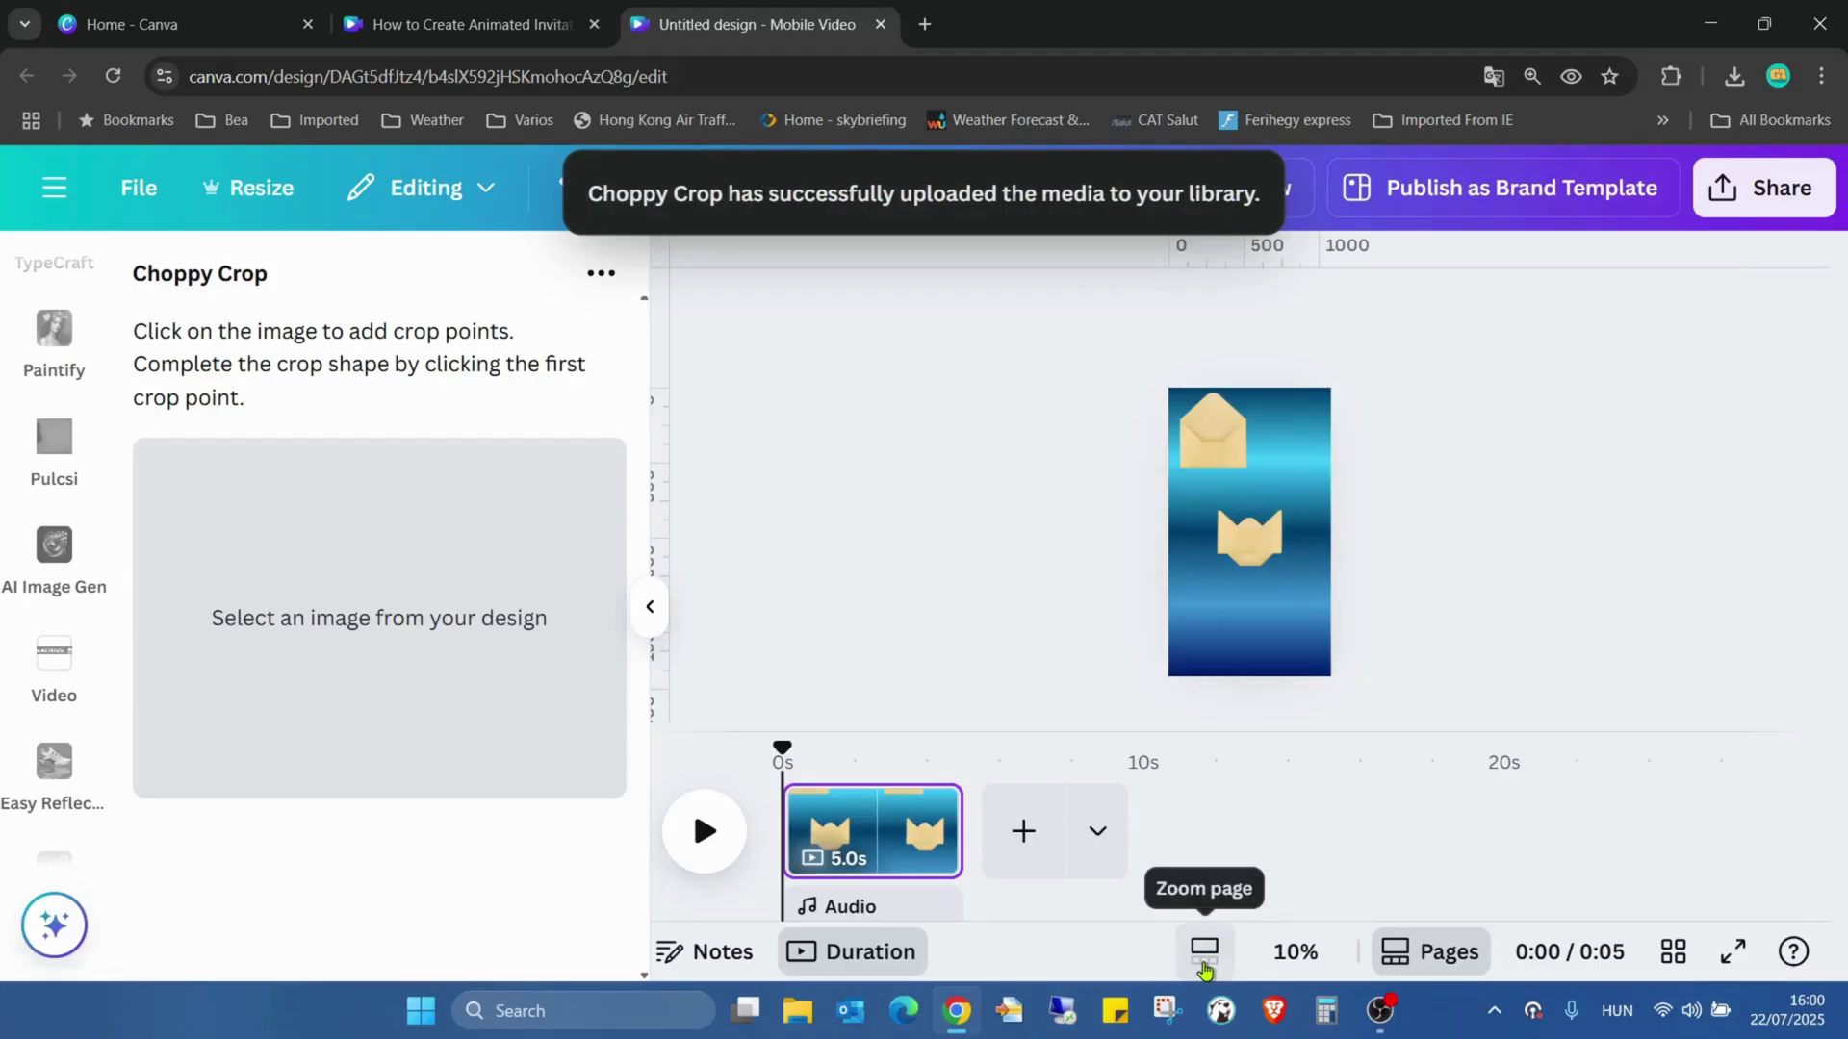
{"action": "left_click", "coordinate": [1205, 957]}
{"action": "left_click", "coordinate": [1204, 957]}
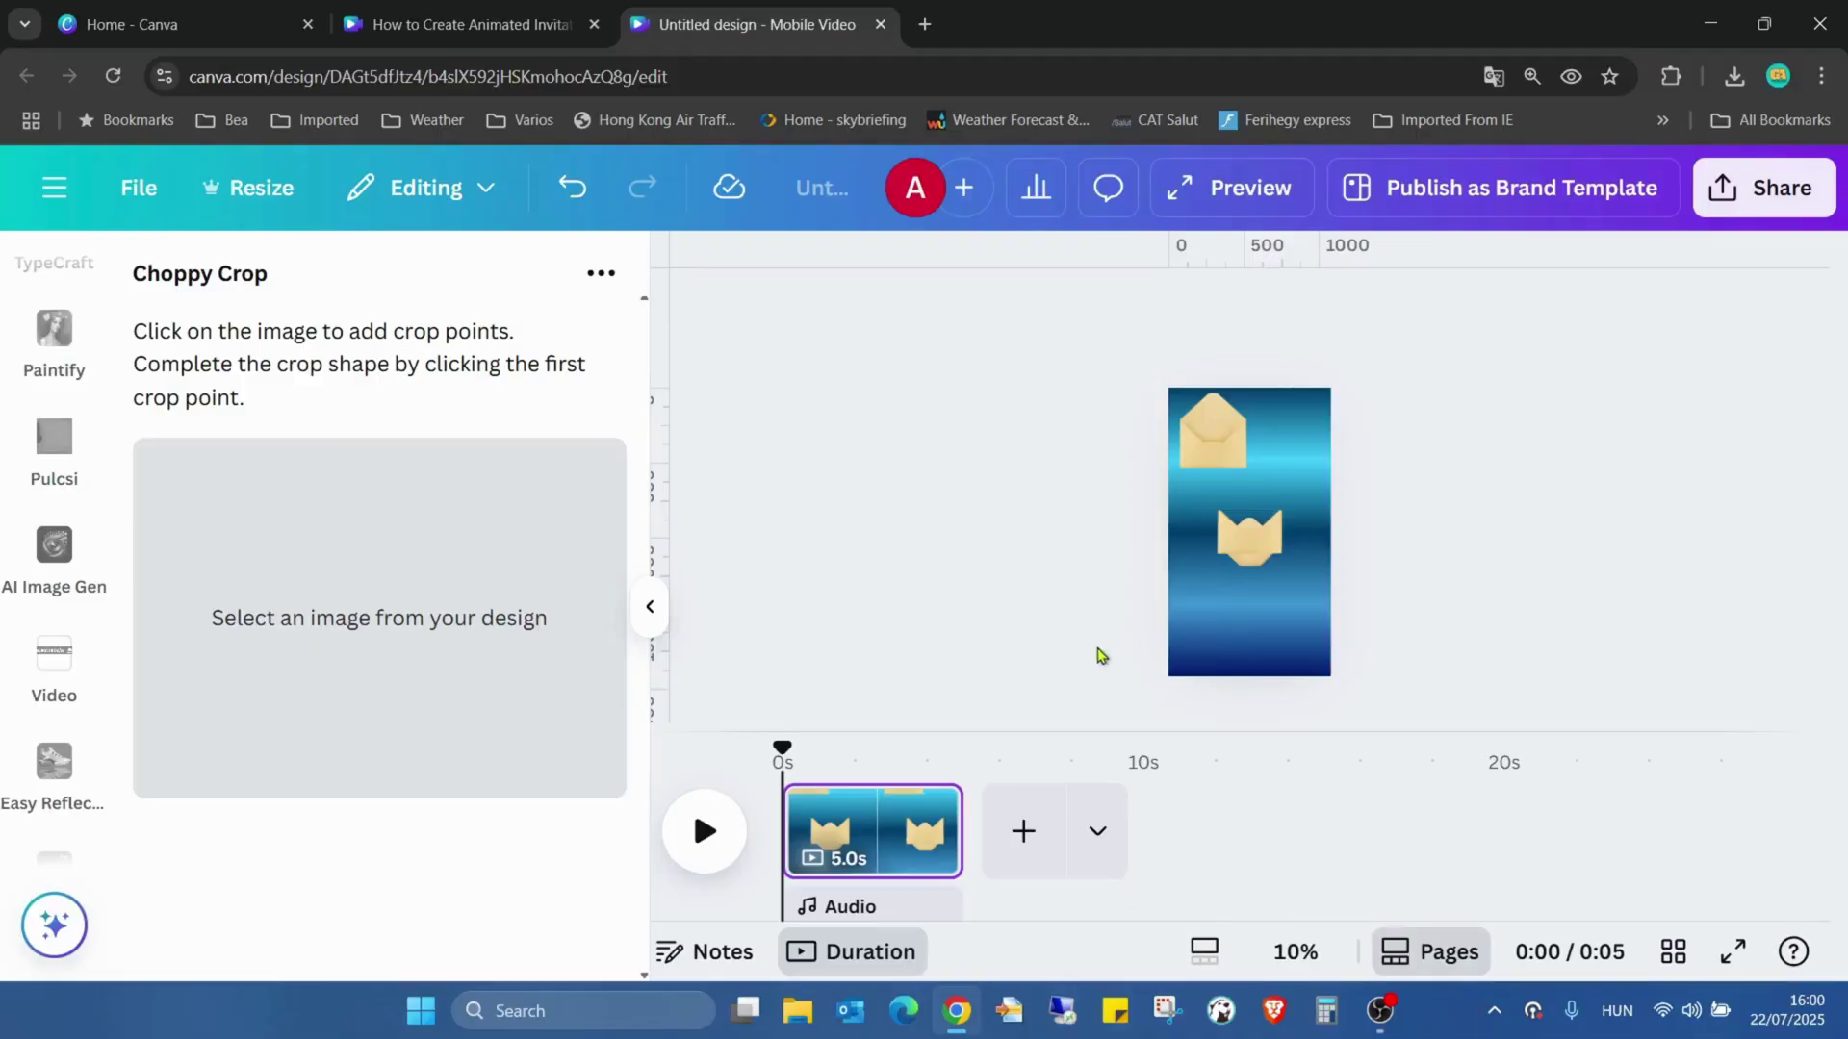
{"action": "left_click", "coordinate": [1233, 449]}
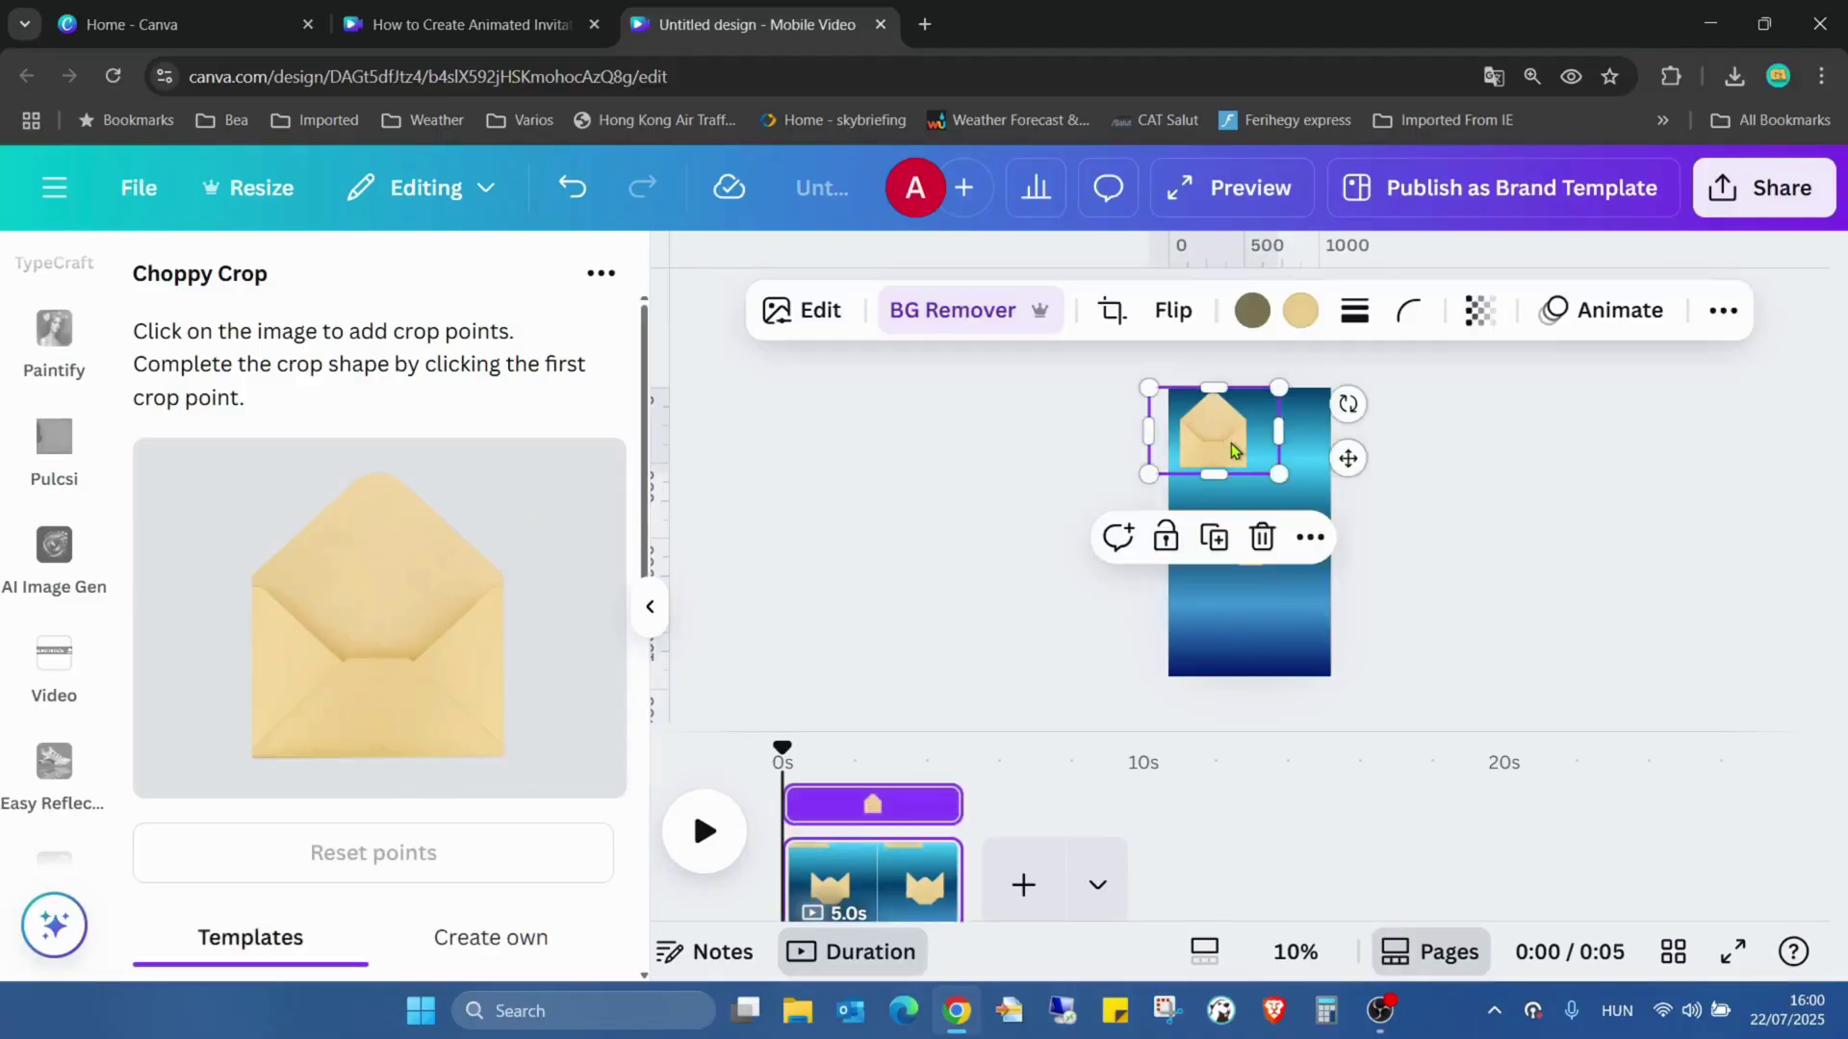
{"action": "key", "text": "Delete"}
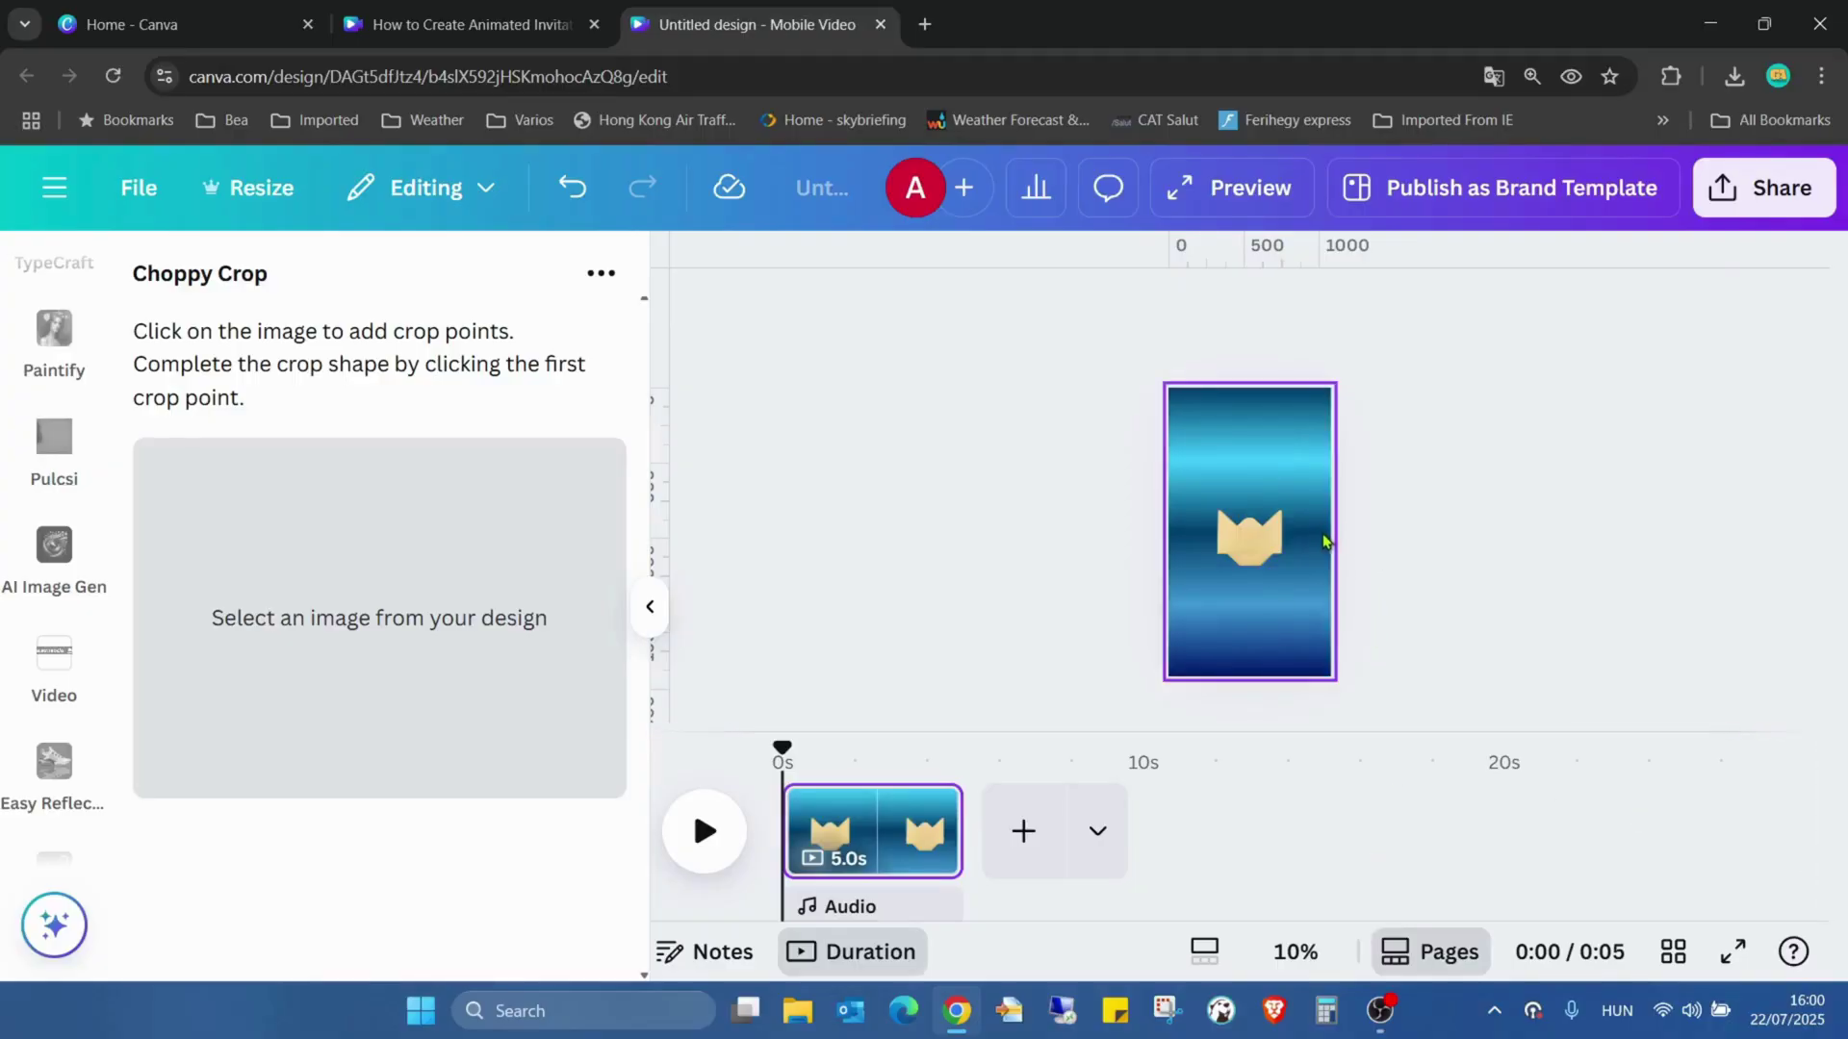
Move the envelope body down, zoom the canvas to 53%, and drag the trapezoid onto it.
{"action": "left_click", "coordinate": [1237, 454]}
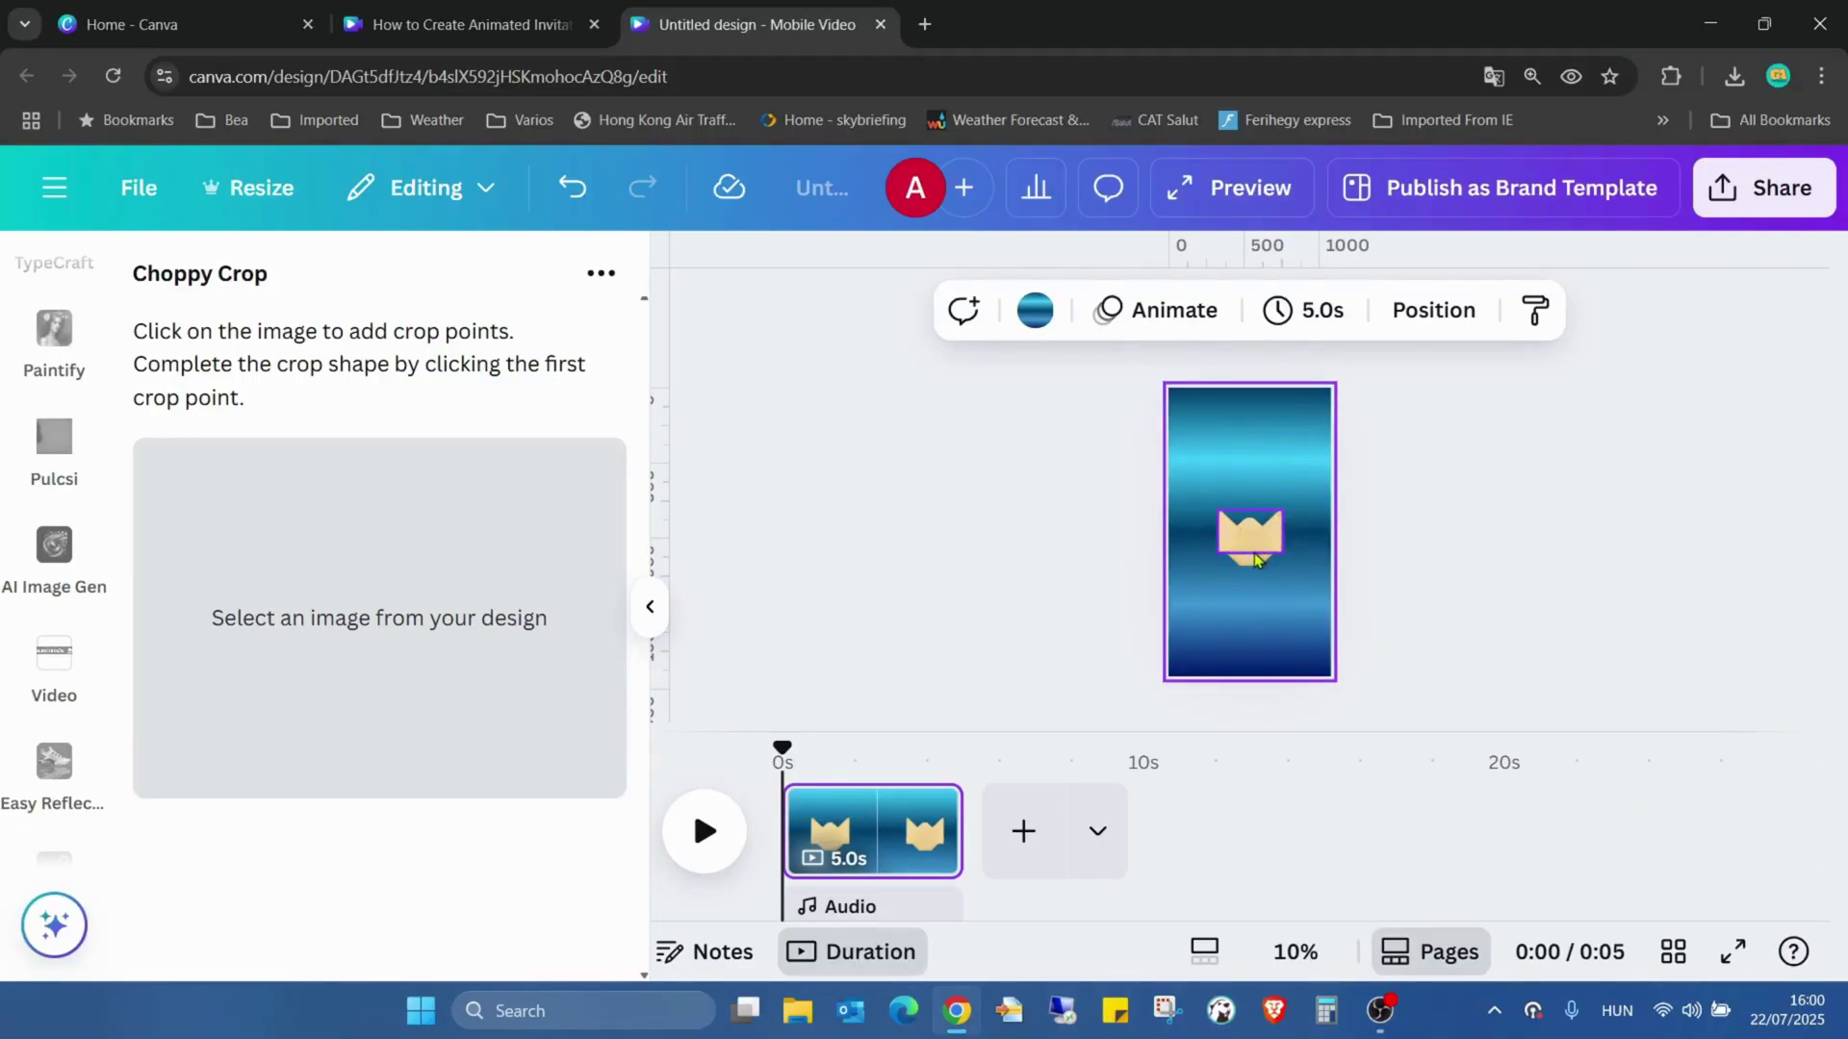
{"action": "left_click", "coordinate": [1251, 547]}
{"action": "left_click_drag", "start_coordinate": [1251, 547], "coordinate": [1241, 625]}
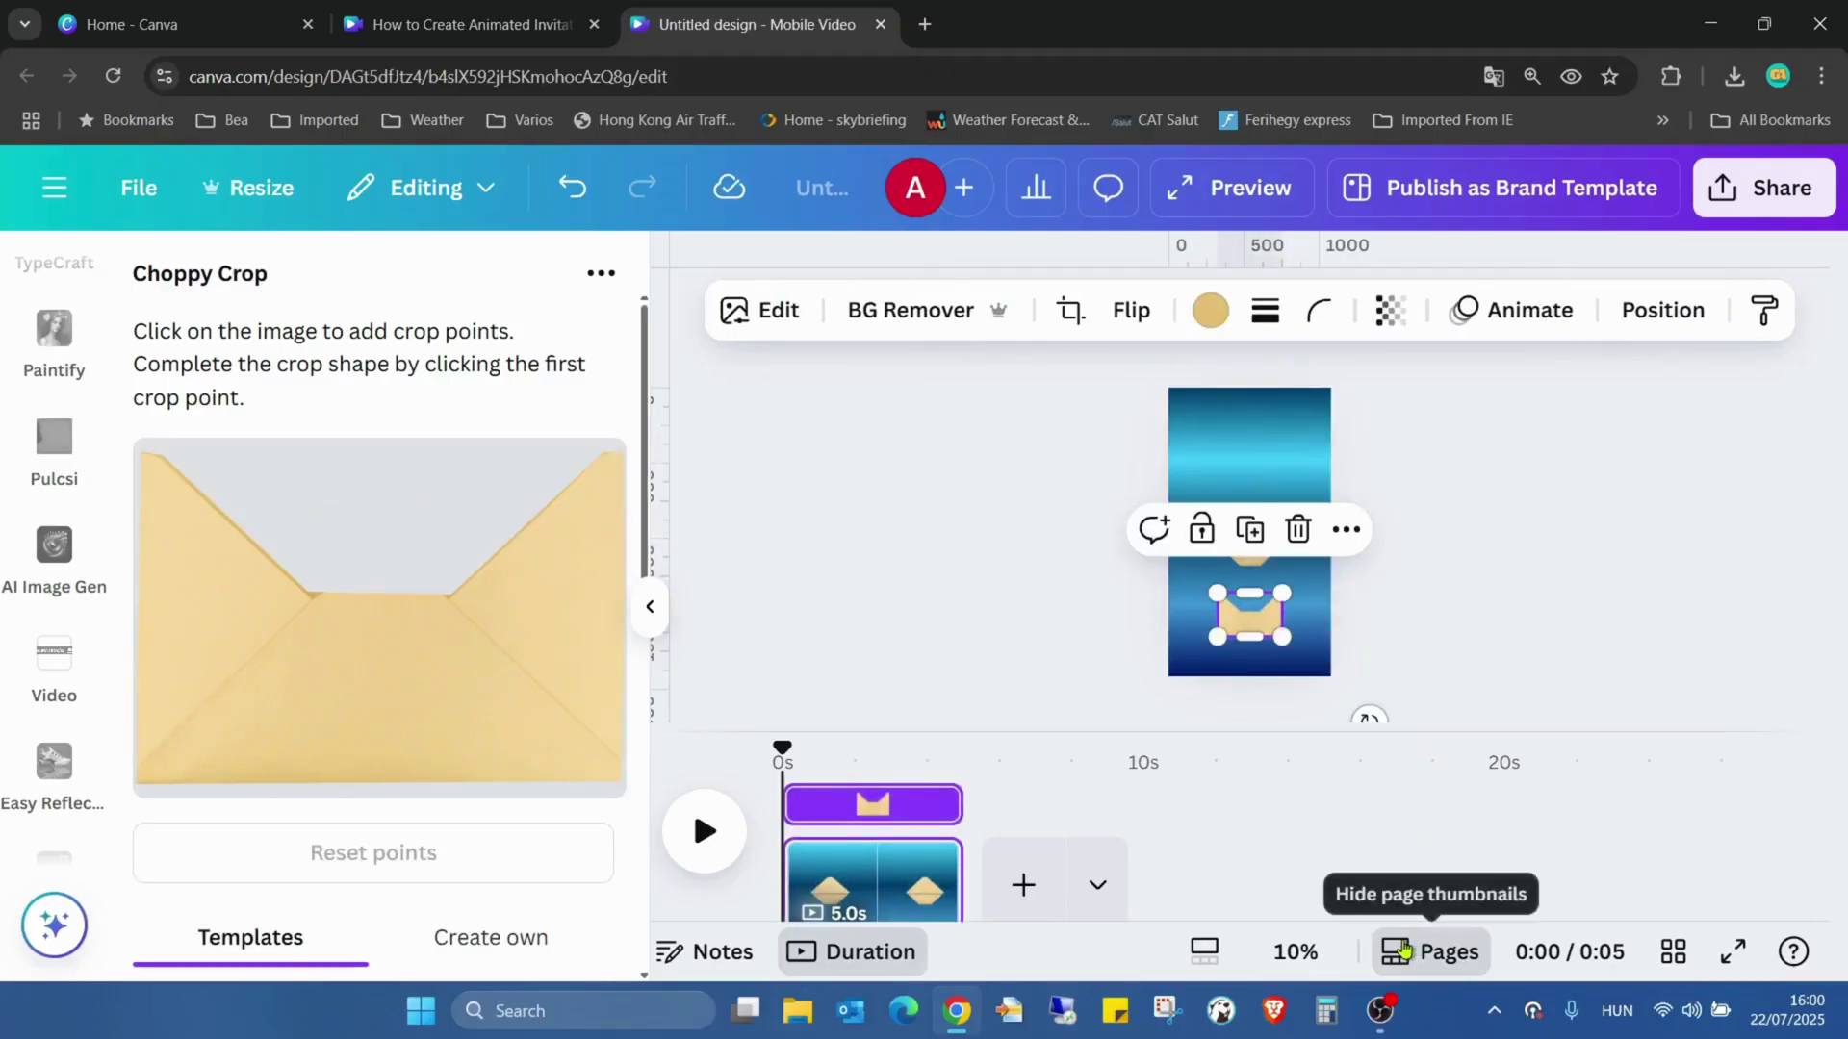
{"action": "left_click", "coordinate": [1401, 952]}
{"action": "left_click_drag", "start_coordinate": [1058, 955], "coordinate": [1148, 967]}
{"action": "scroll", "coordinate": [1513, 536], "scroll_direction": "down", "scroll_amount": 3}
{"action": "left_click_drag", "start_coordinate": [1283, 478], "coordinate": [1261, 648]}
Colour both trapezoid pieces Cotton candy pink from the default solid colours.
{"action": "left_click", "coordinate": [1231, 314]}
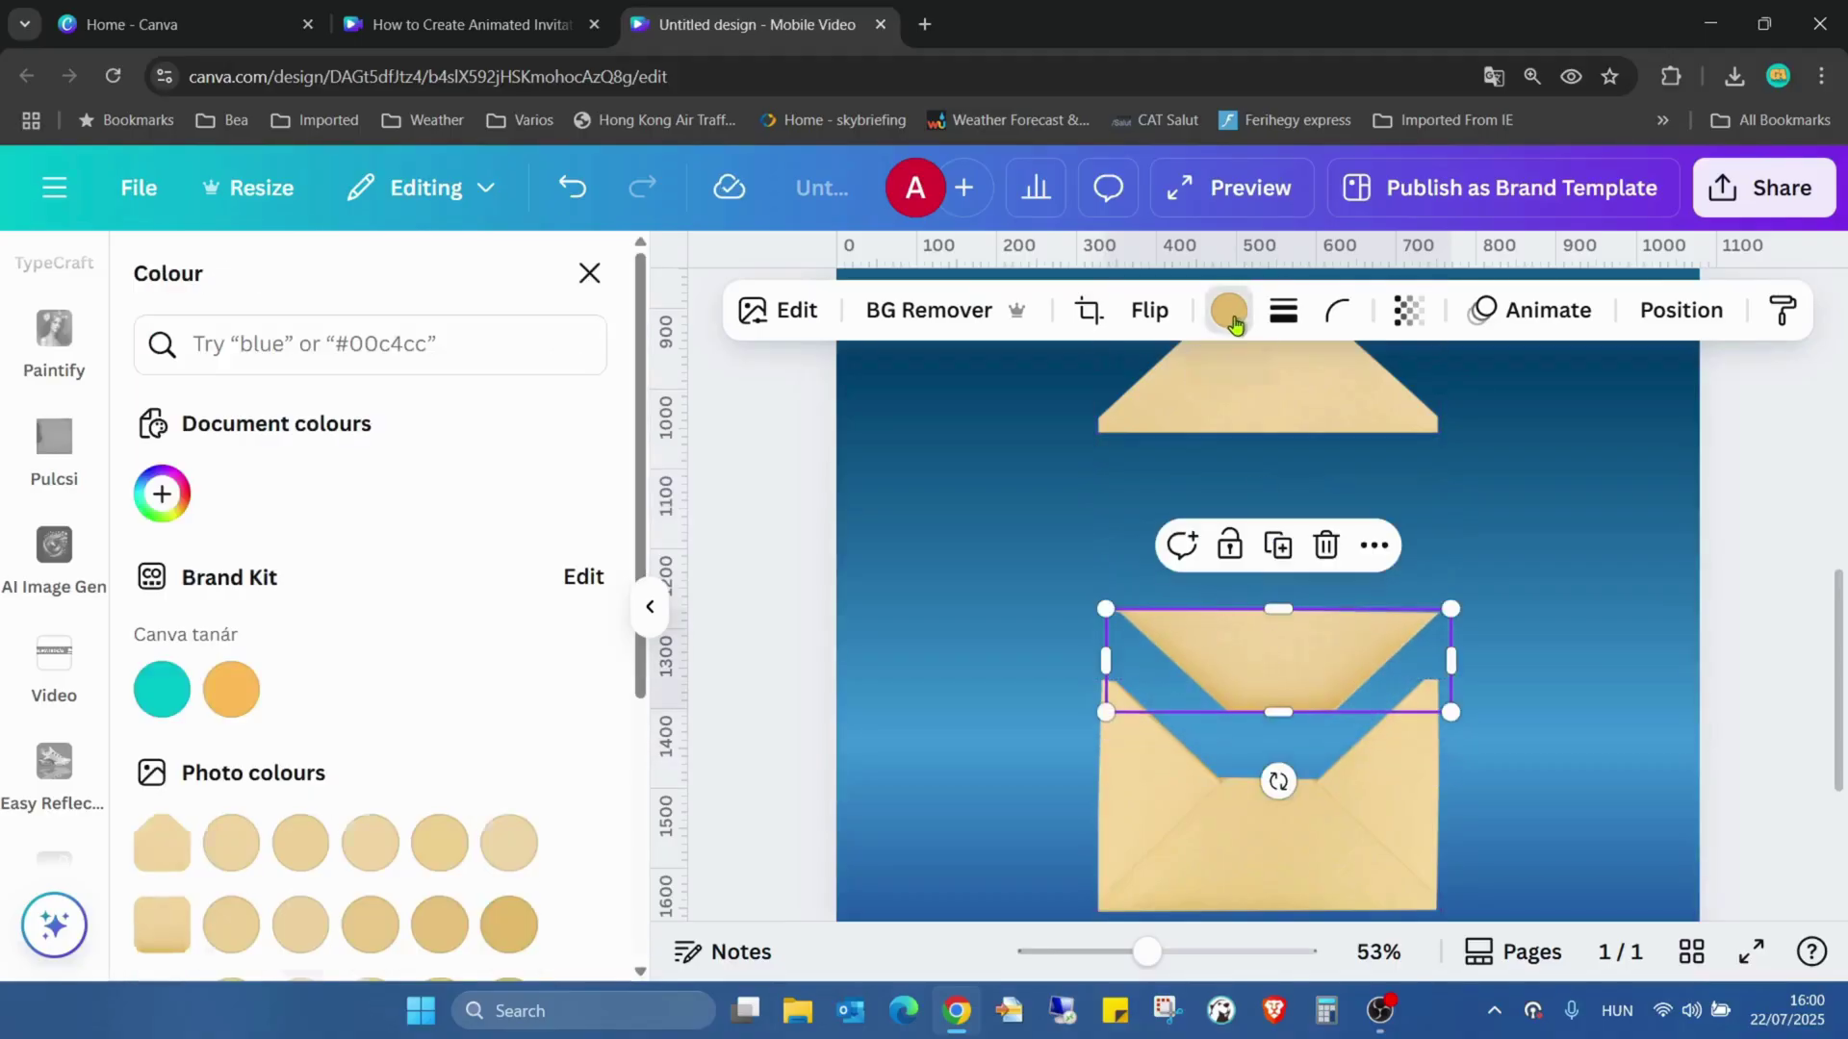
{"action": "scroll", "coordinate": [486, 531], "scroll_direction": "down", "scroll_amount": 5}
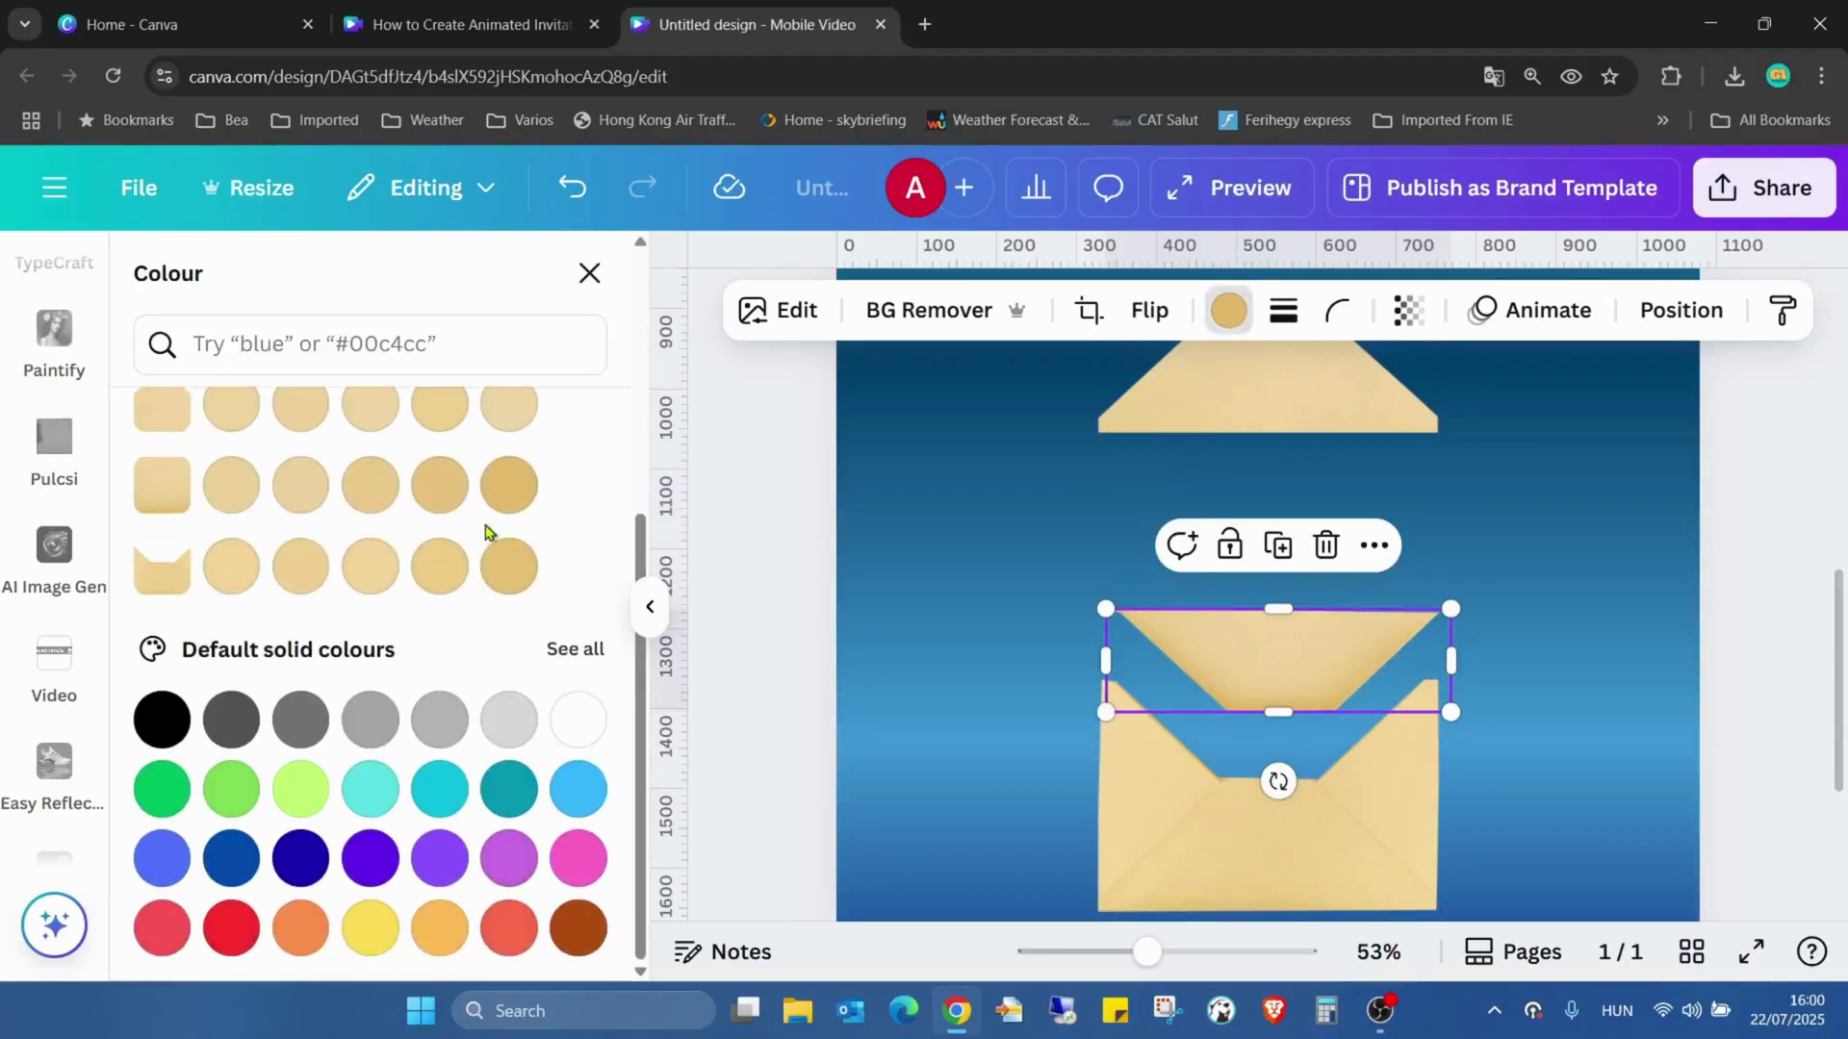
{"action": "left_click", "coordinate": [593, 647]}
{"action": "scroll", "coordinate": [616, 481], "scroll_direction": "down", "scroll_amount": 5}
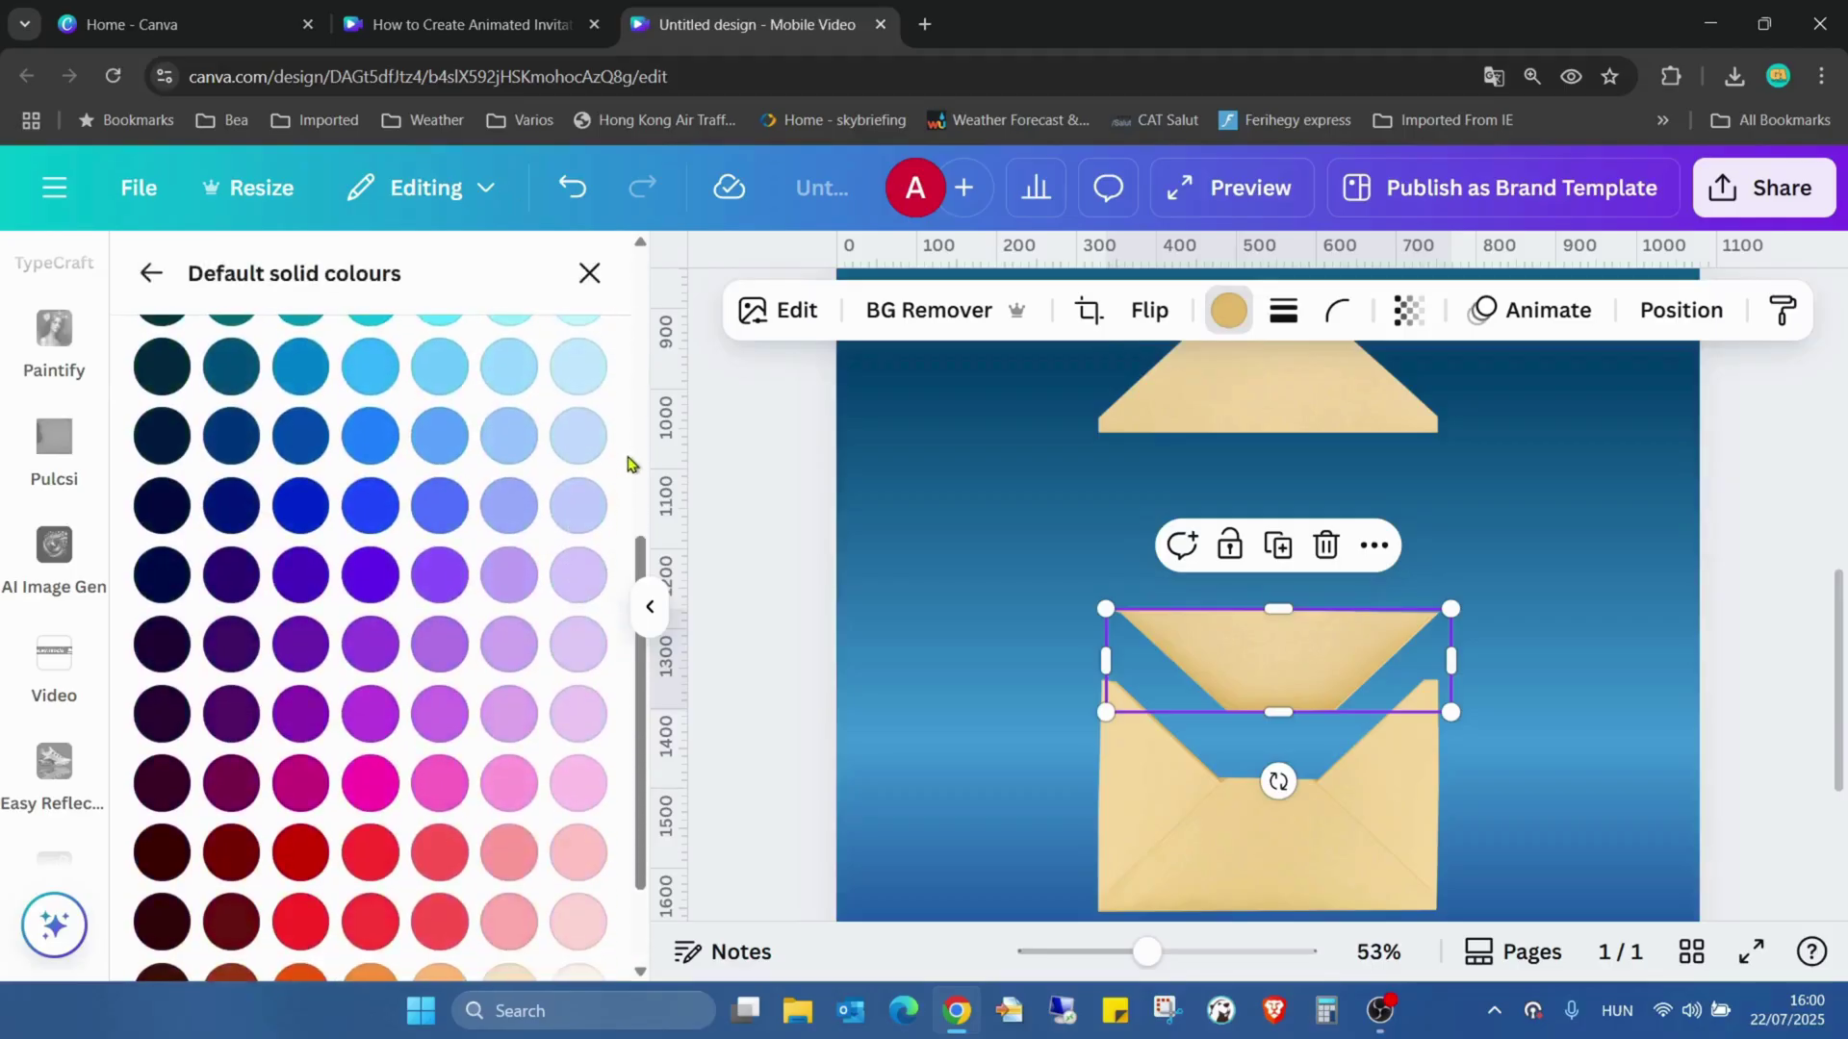
{"action": "left_click", "coordinate": [568, 804]}
{"action": "left_click", "coordinate": [1226, 416]}
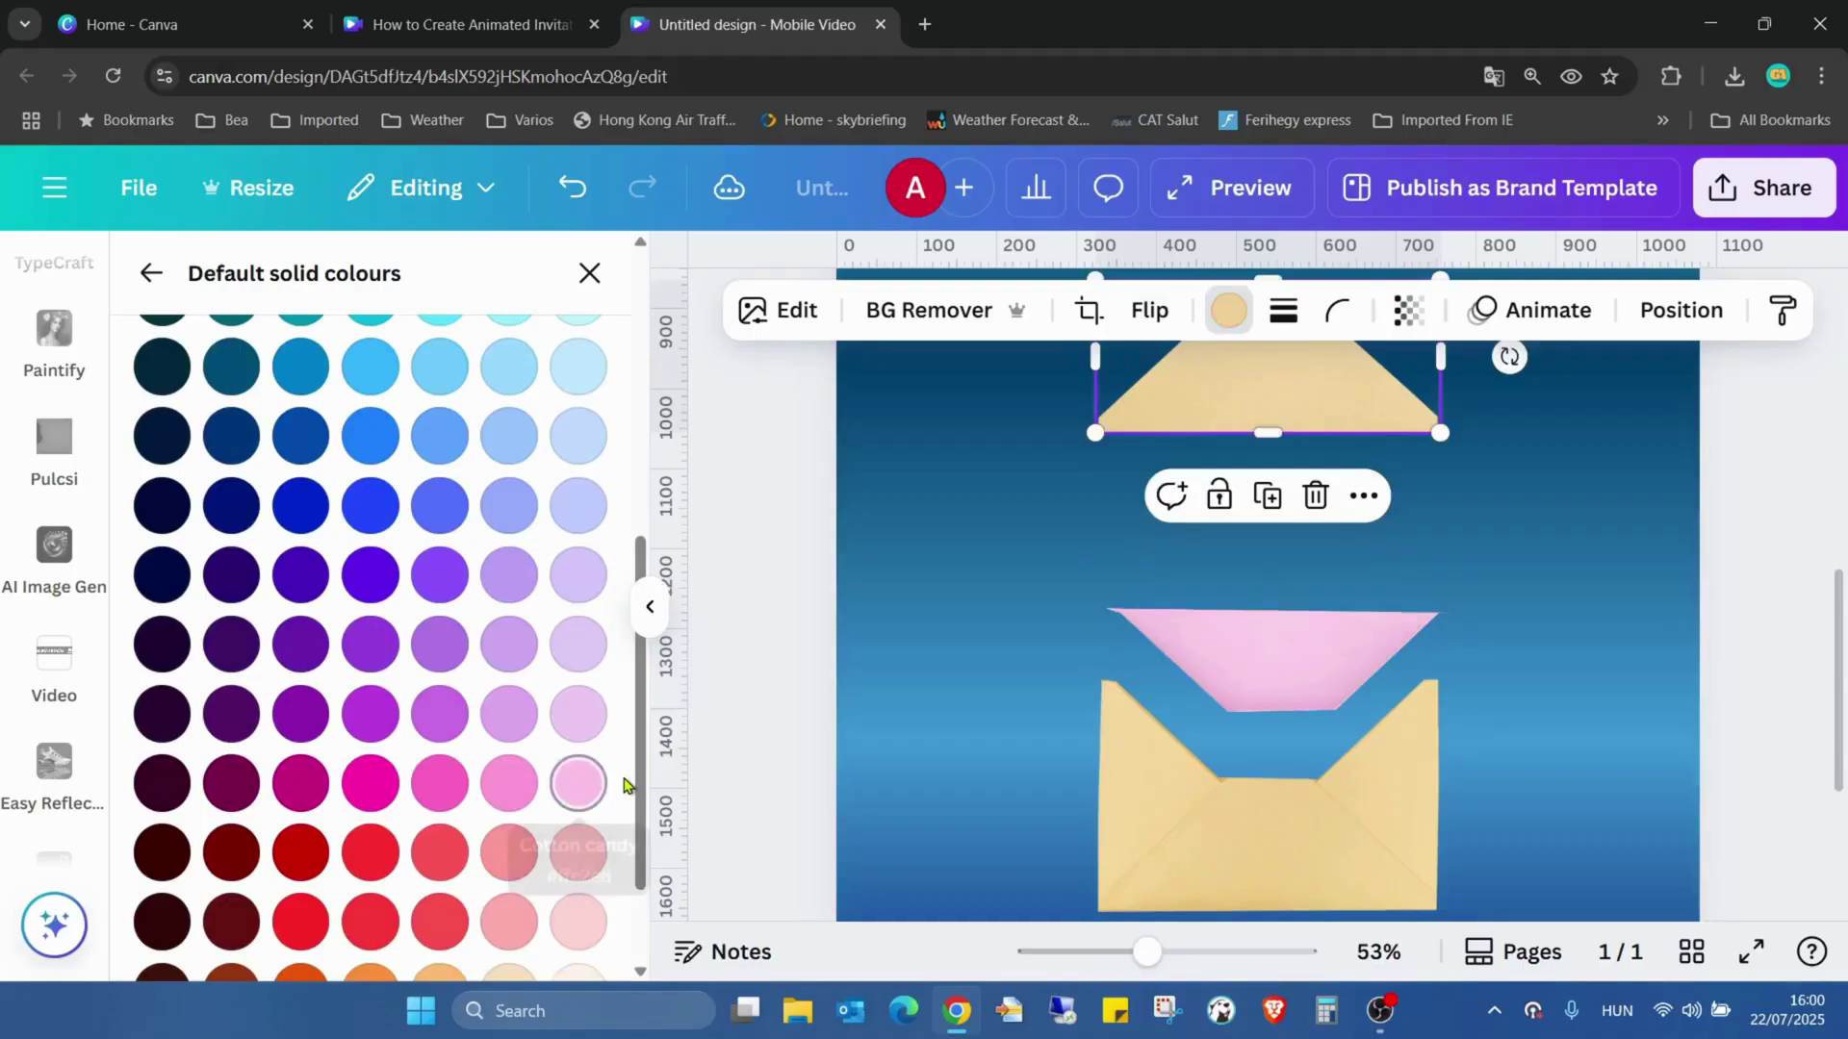
{"action": "left_click", "coordinate": [577, 782]}
Drag the pink trapezoids onto the envelope opening and zoom out to check the result.
{"action": "left_click_drag", "start_coordinate": [1275, 623], "coordinate": [1265, 683]}
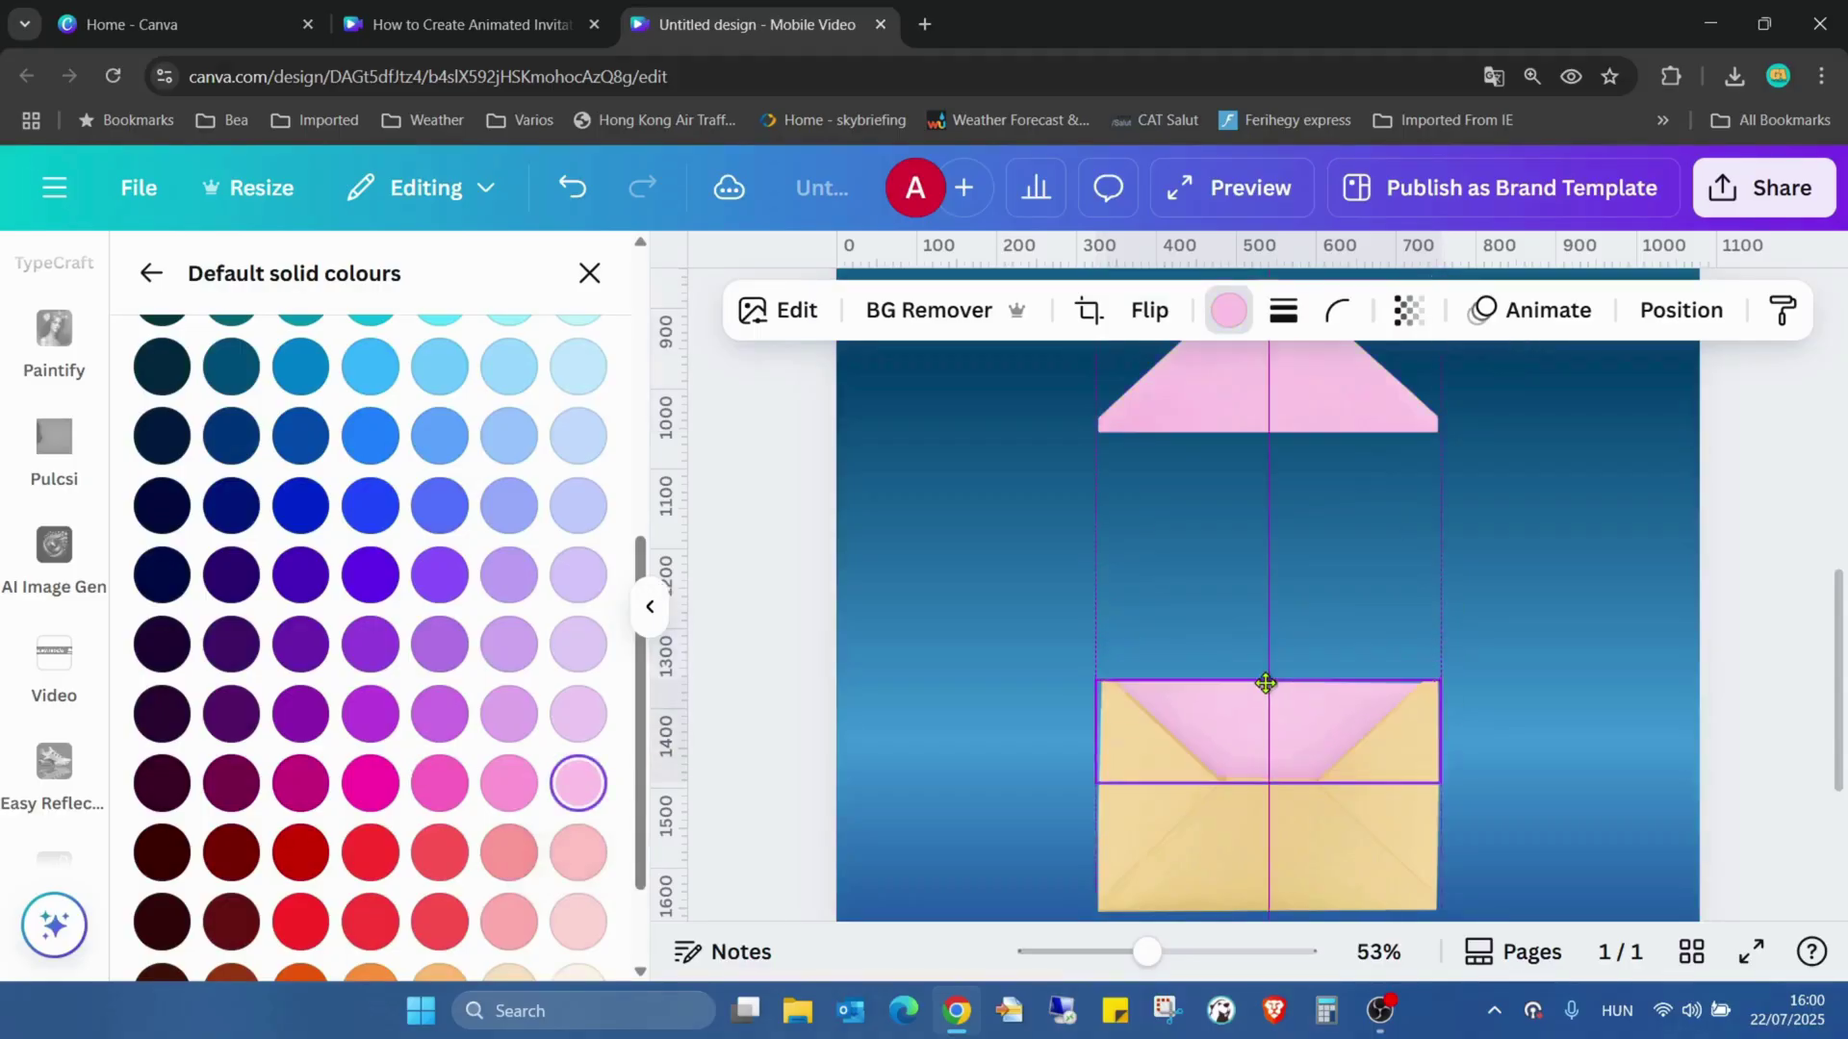
{"action": "left_click_drag", "start_coordinate": [1254, 380], "coordinate": [1253, 619]}
{"action": "left_click", "coordinate": [1641, 489]}
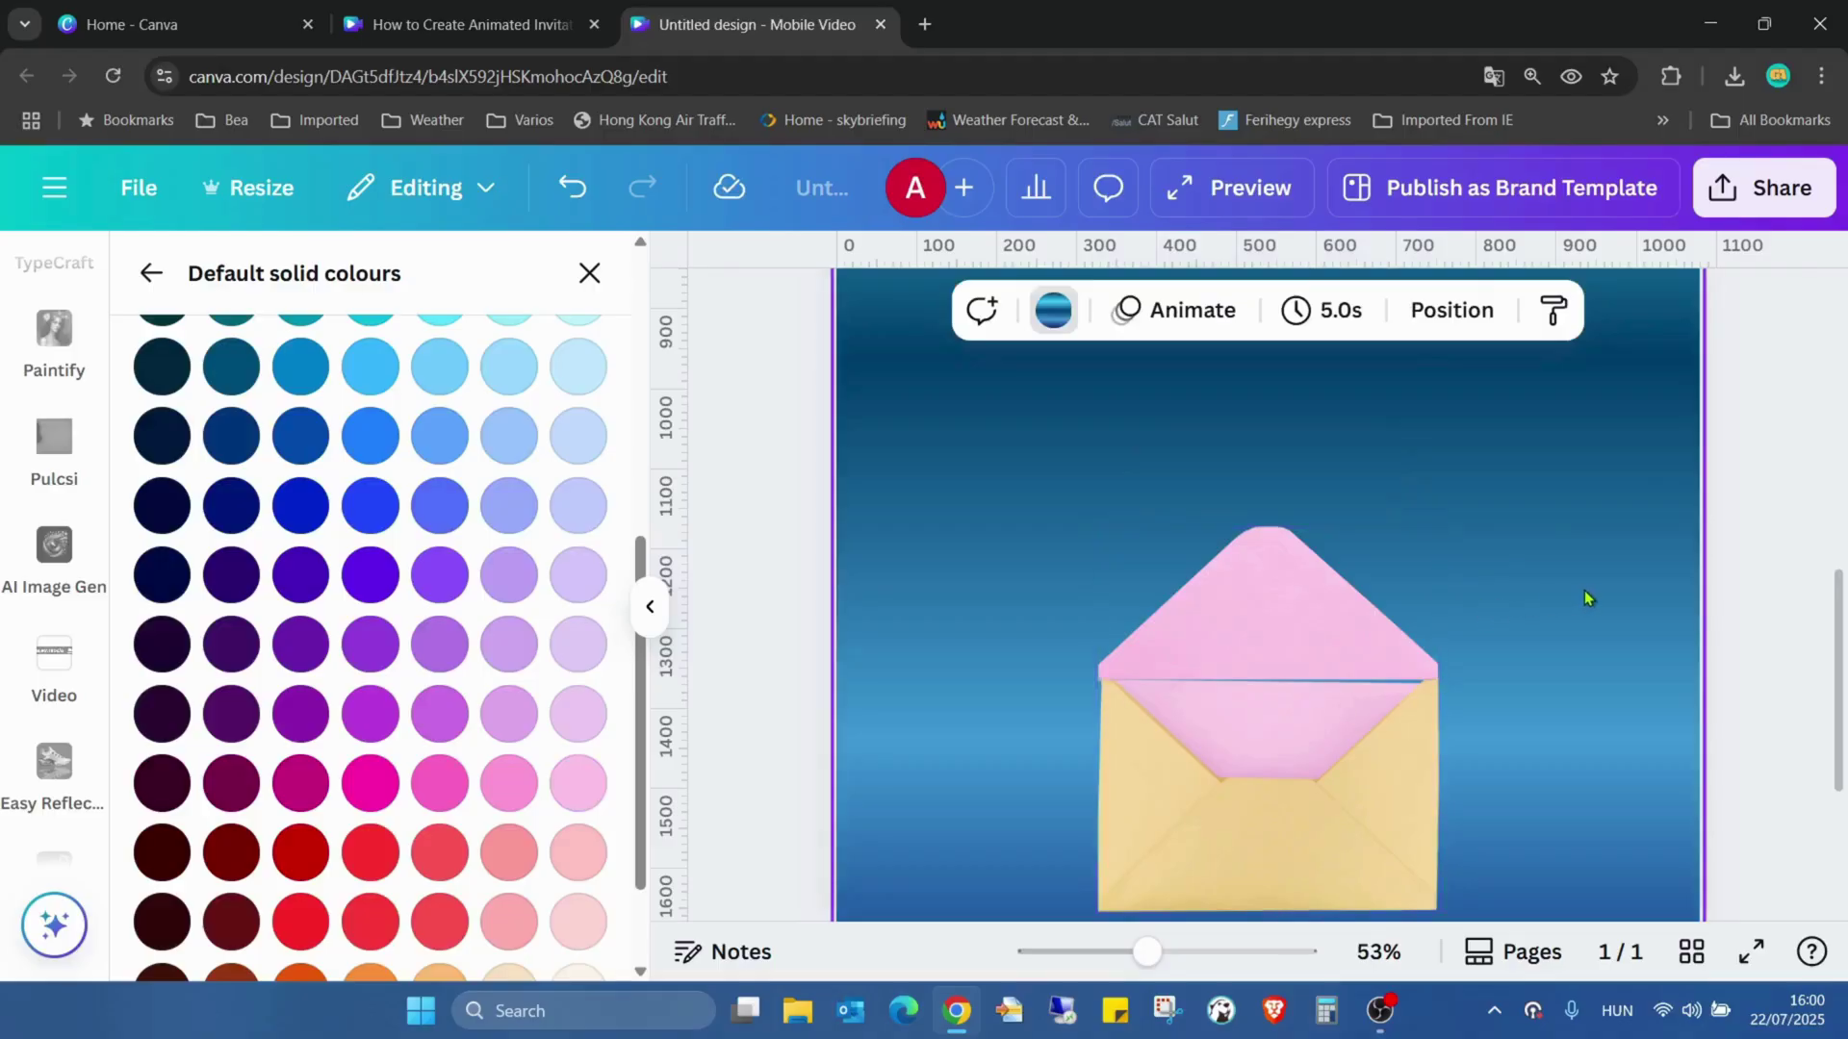
{"action": "left_click", "coordinate": [1352, 630]}
{"action": "left_click", "coordinate": [1598, 601]}
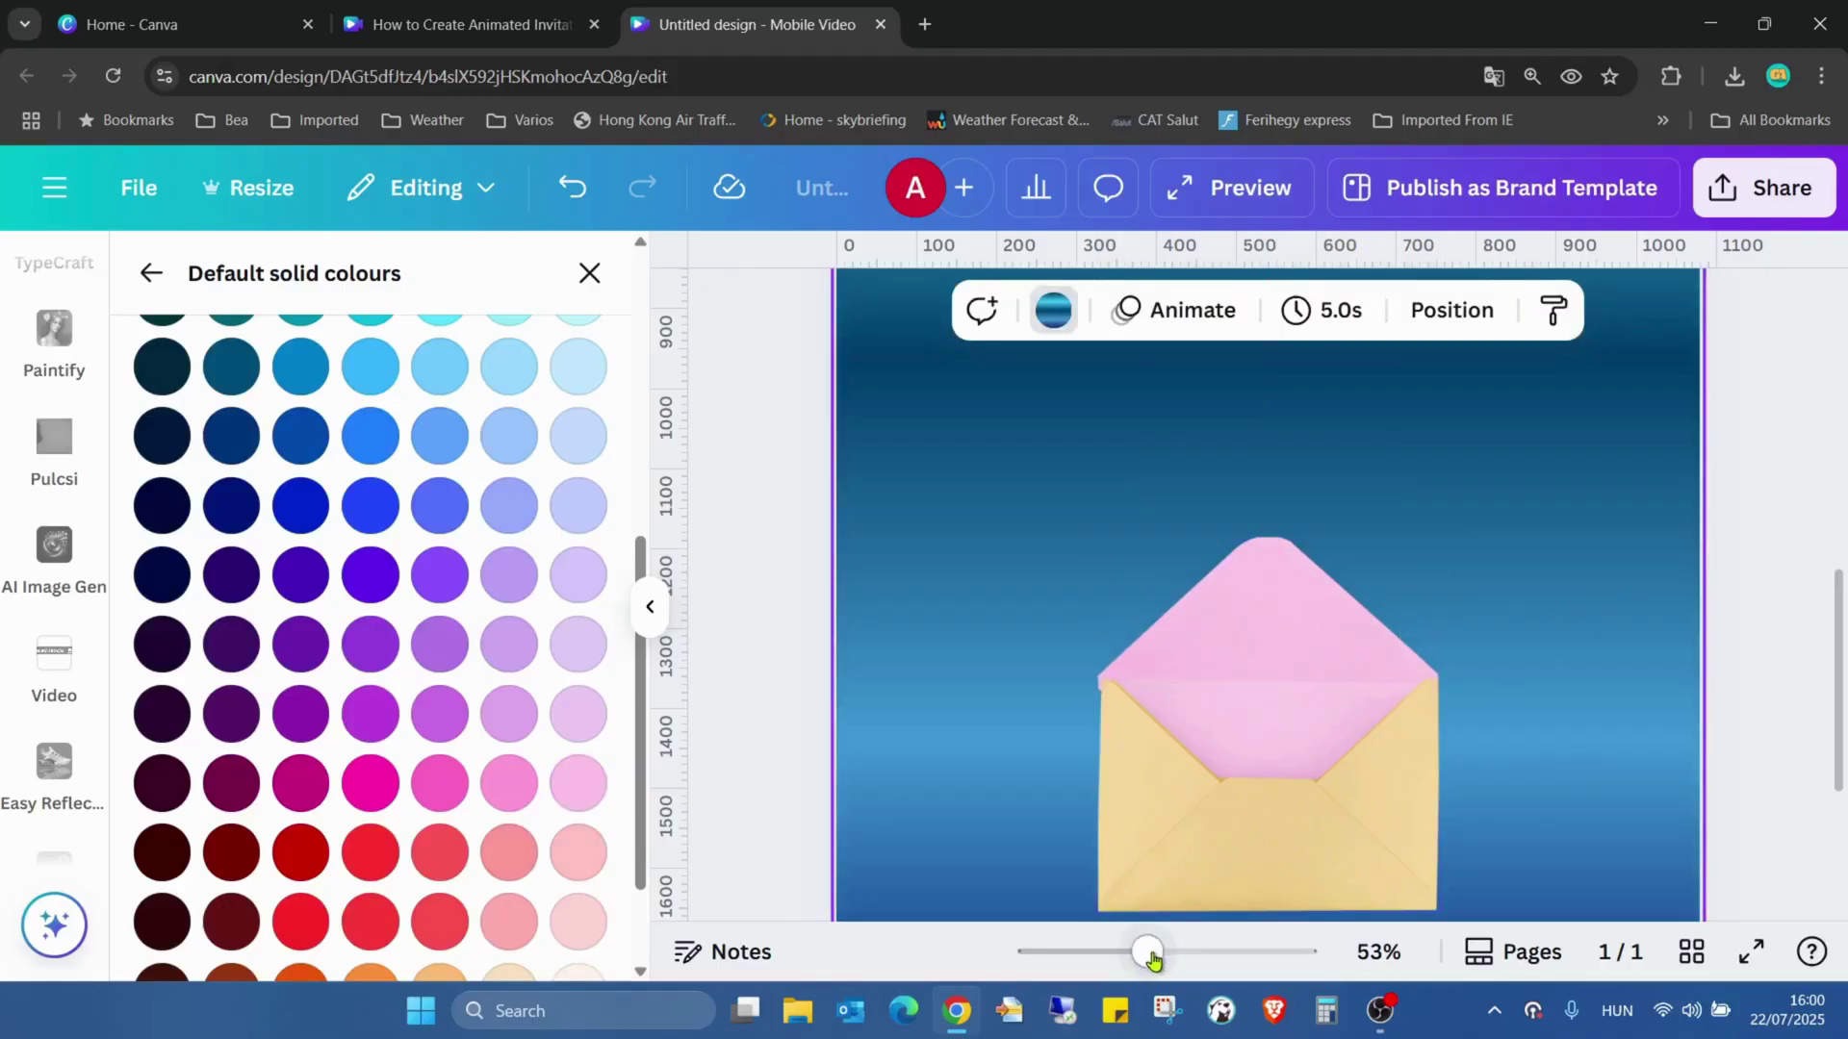
{"action": "left_click_drag", "start_coordinate": [1147, 953], "coordinate": [1088, 952]}
Open the Choppy Crop app panel and scroll the sidebar back to the top.
{"action": "left_click", "coordinate": [1636, 590]}
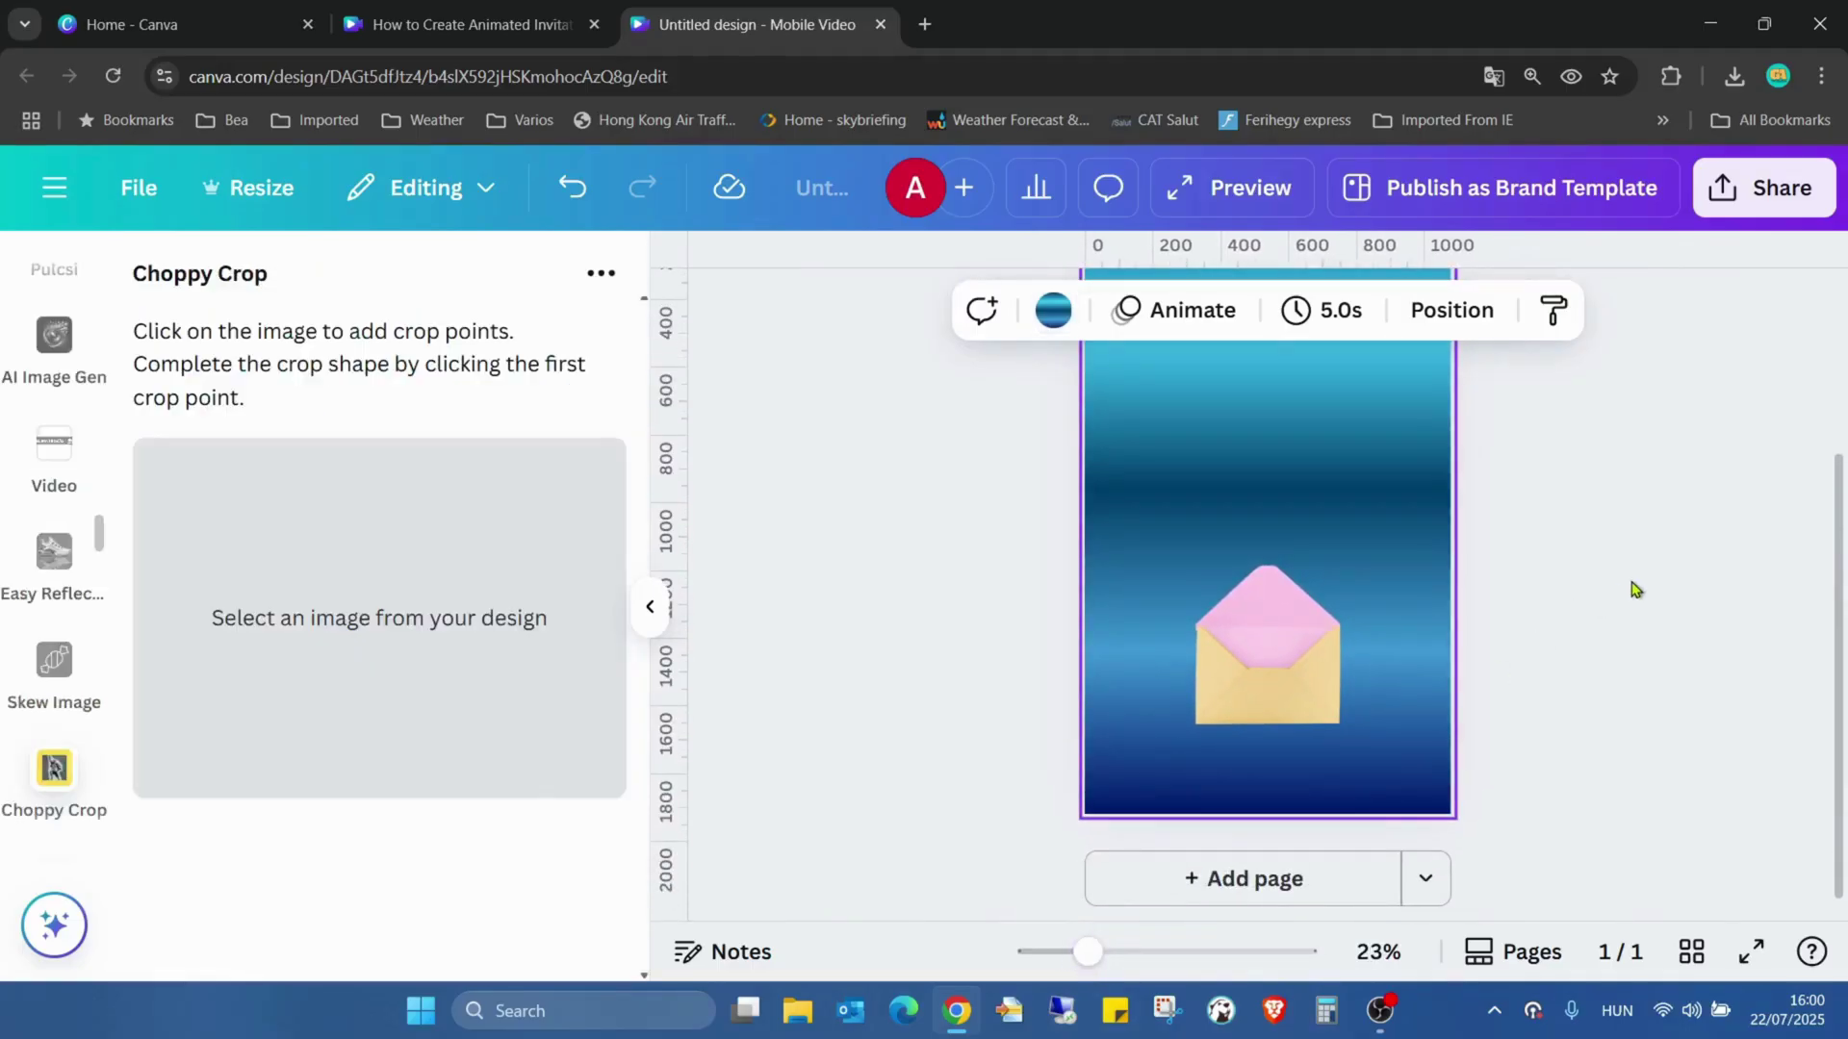
{"action": "scroll", "coordinate": [54, 385], "scroll_direction": "up", "scroll_amount": 15}
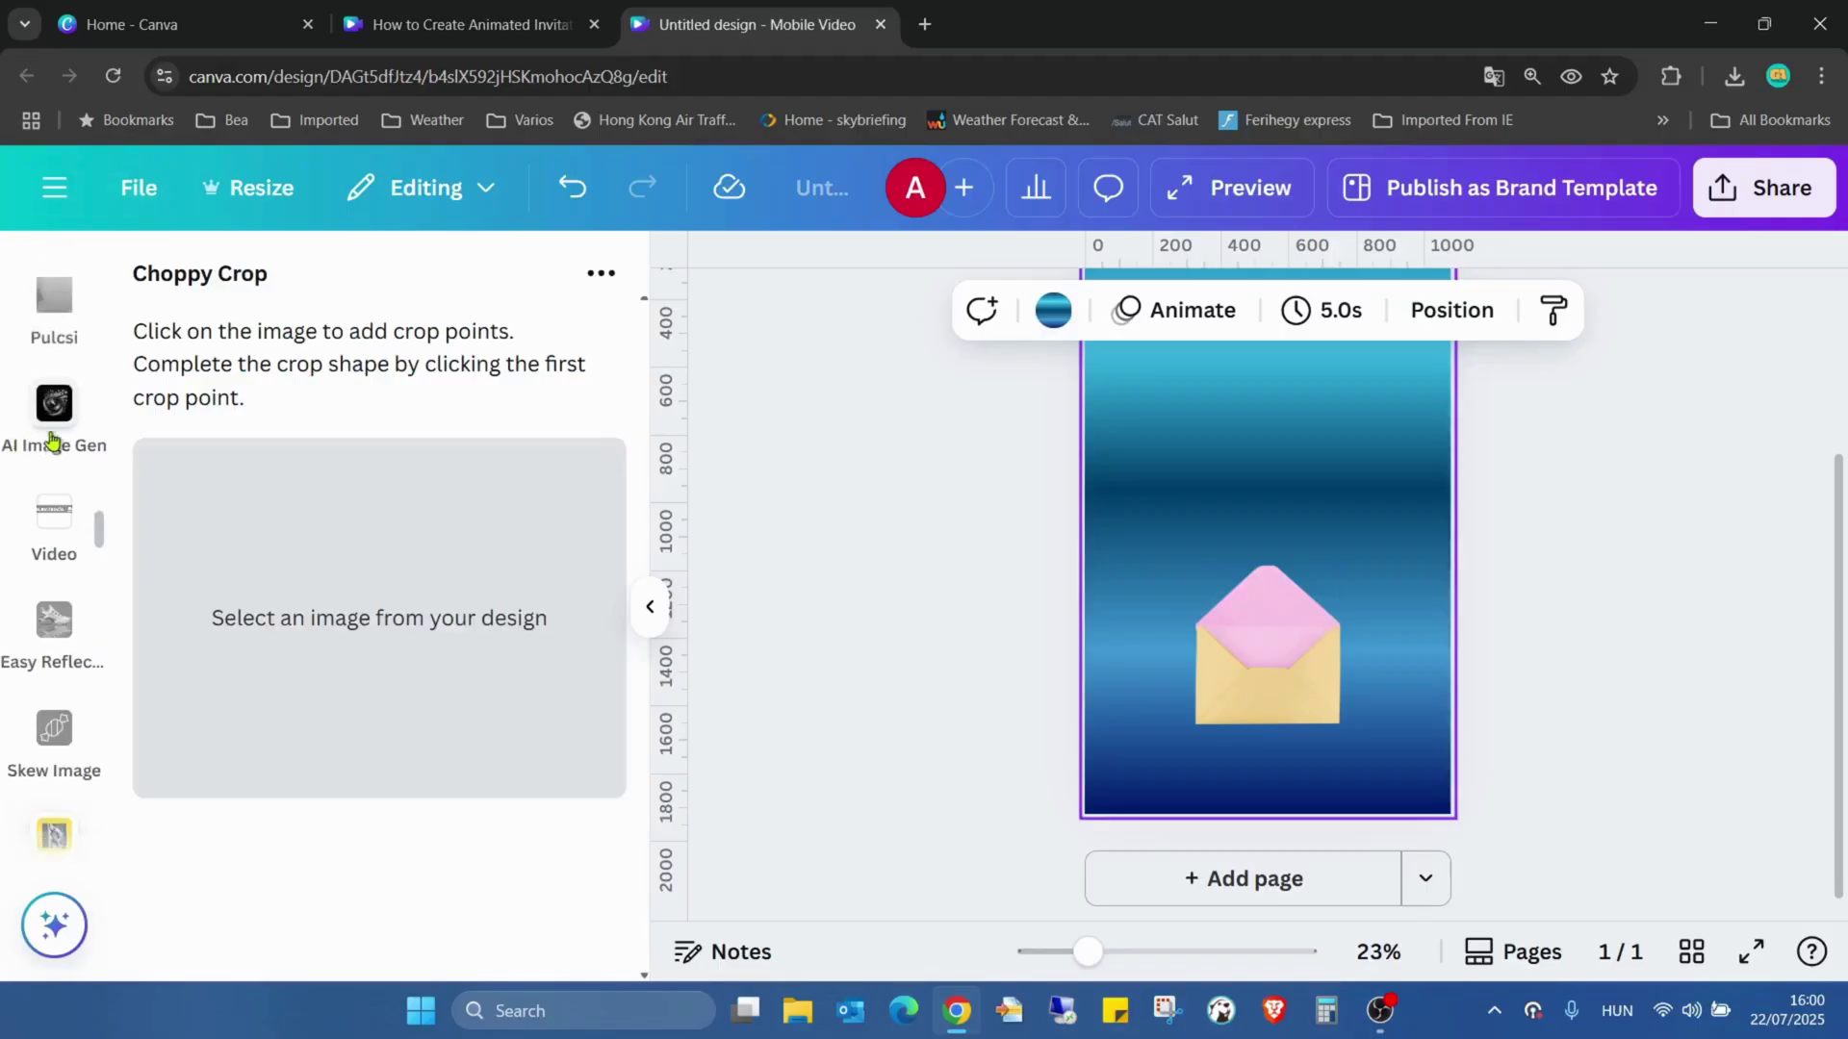
{"action": "scroll", "coordinate": [54, 440], "scroll_direction": "up", "scroll_amount": 6}
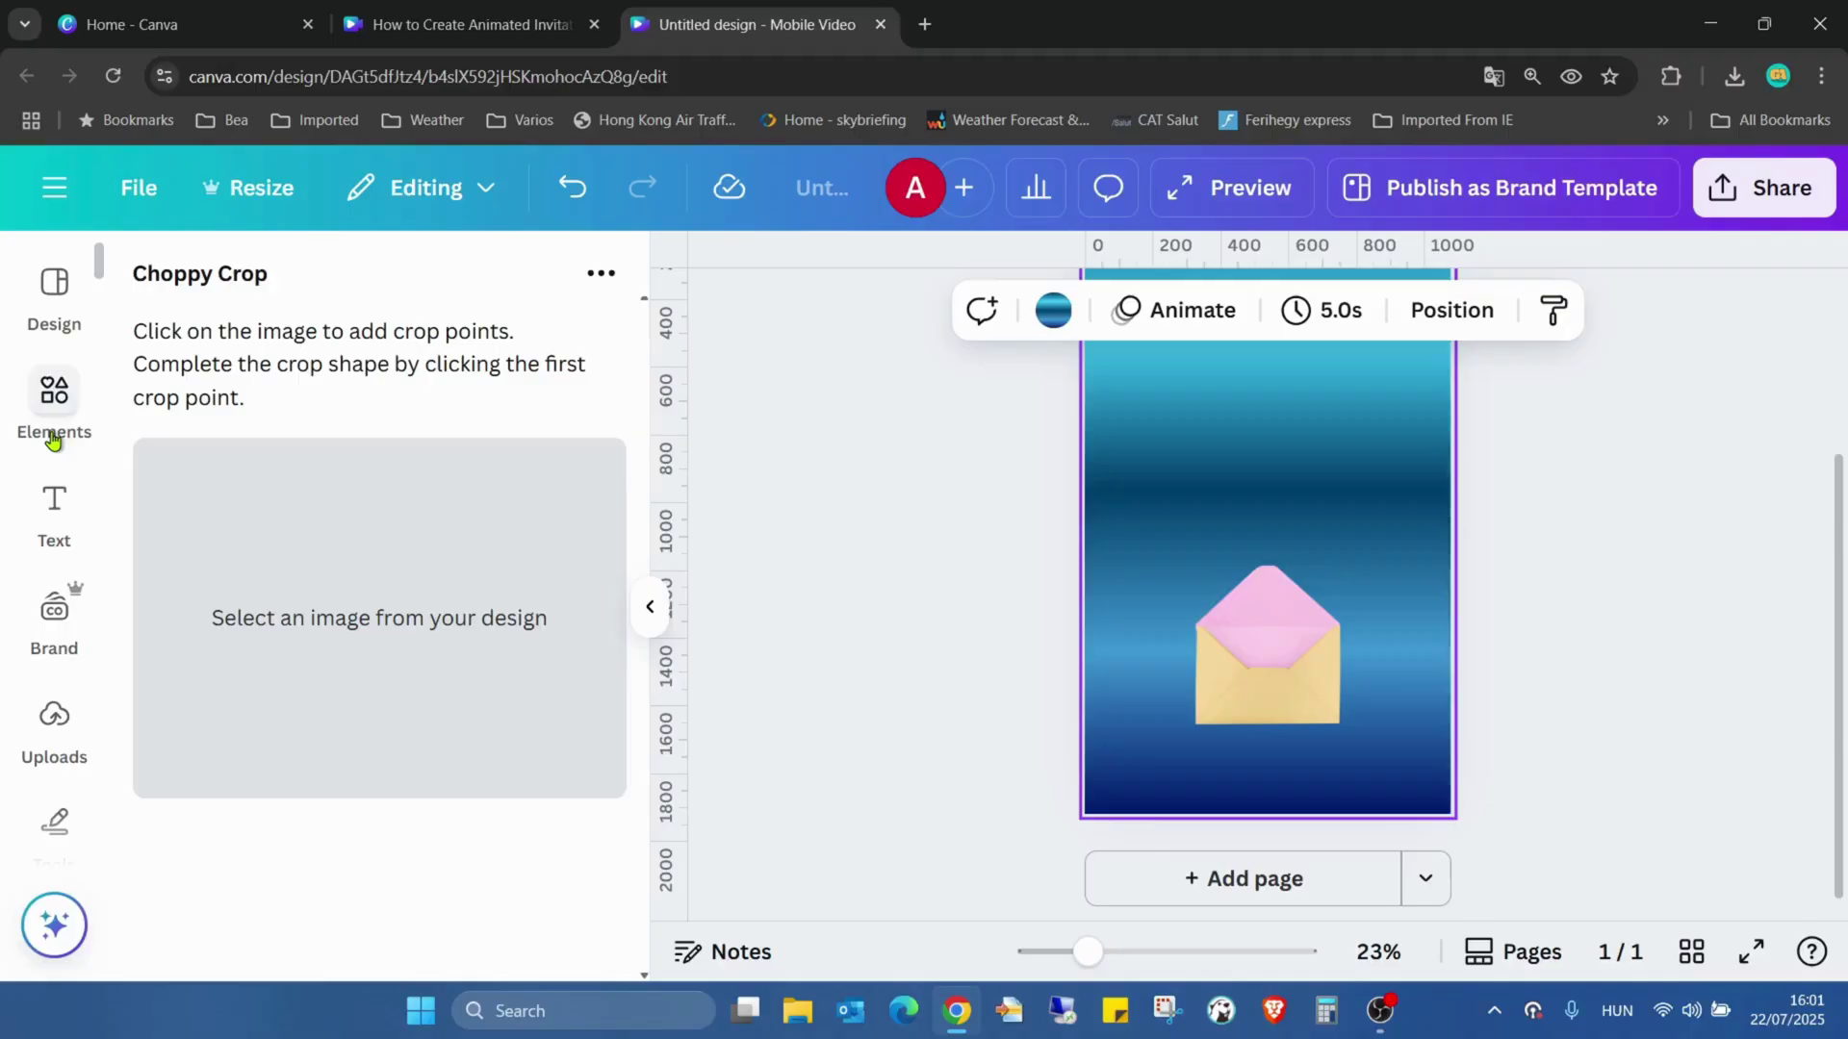
Add the uploaded birthday party invitation image to the page.
{"action": "left_click", "coordinate": [48, 722]}
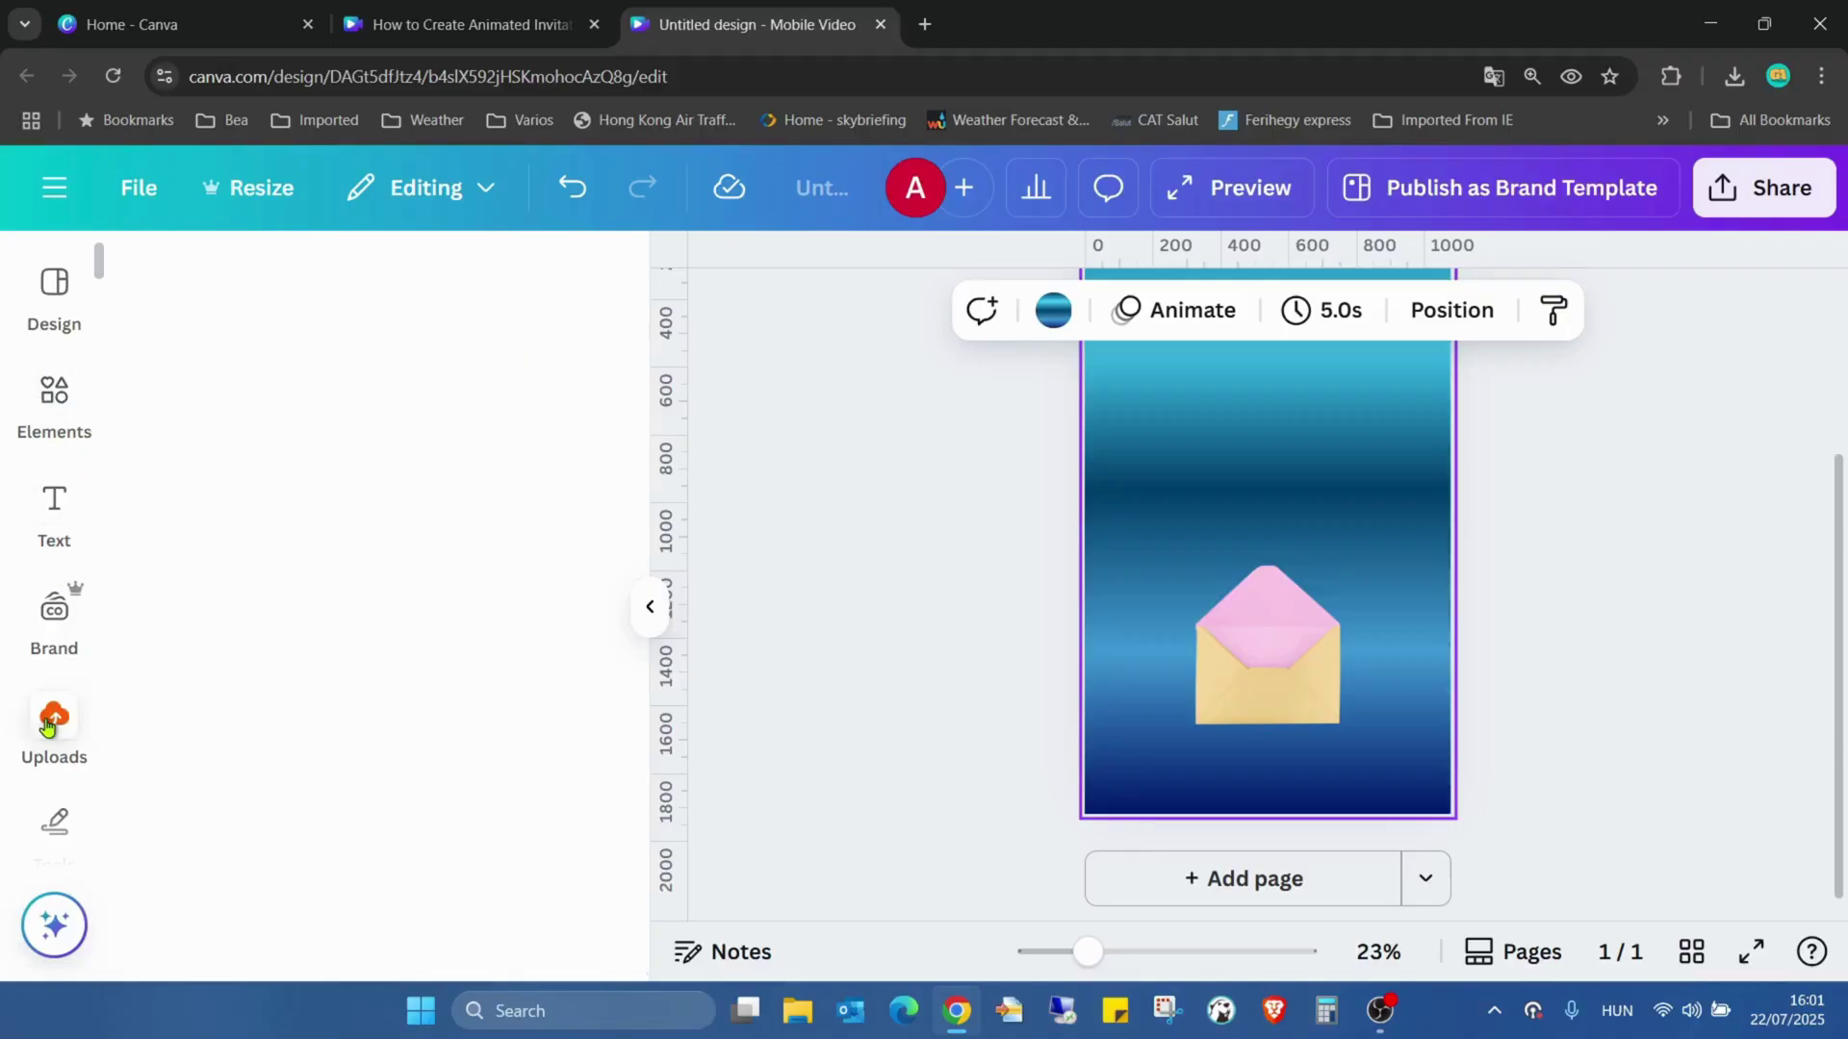
{"action": "scroll", "coordinate": [472, 616], "scroll_direction": "down", "scroll_amount": 8}
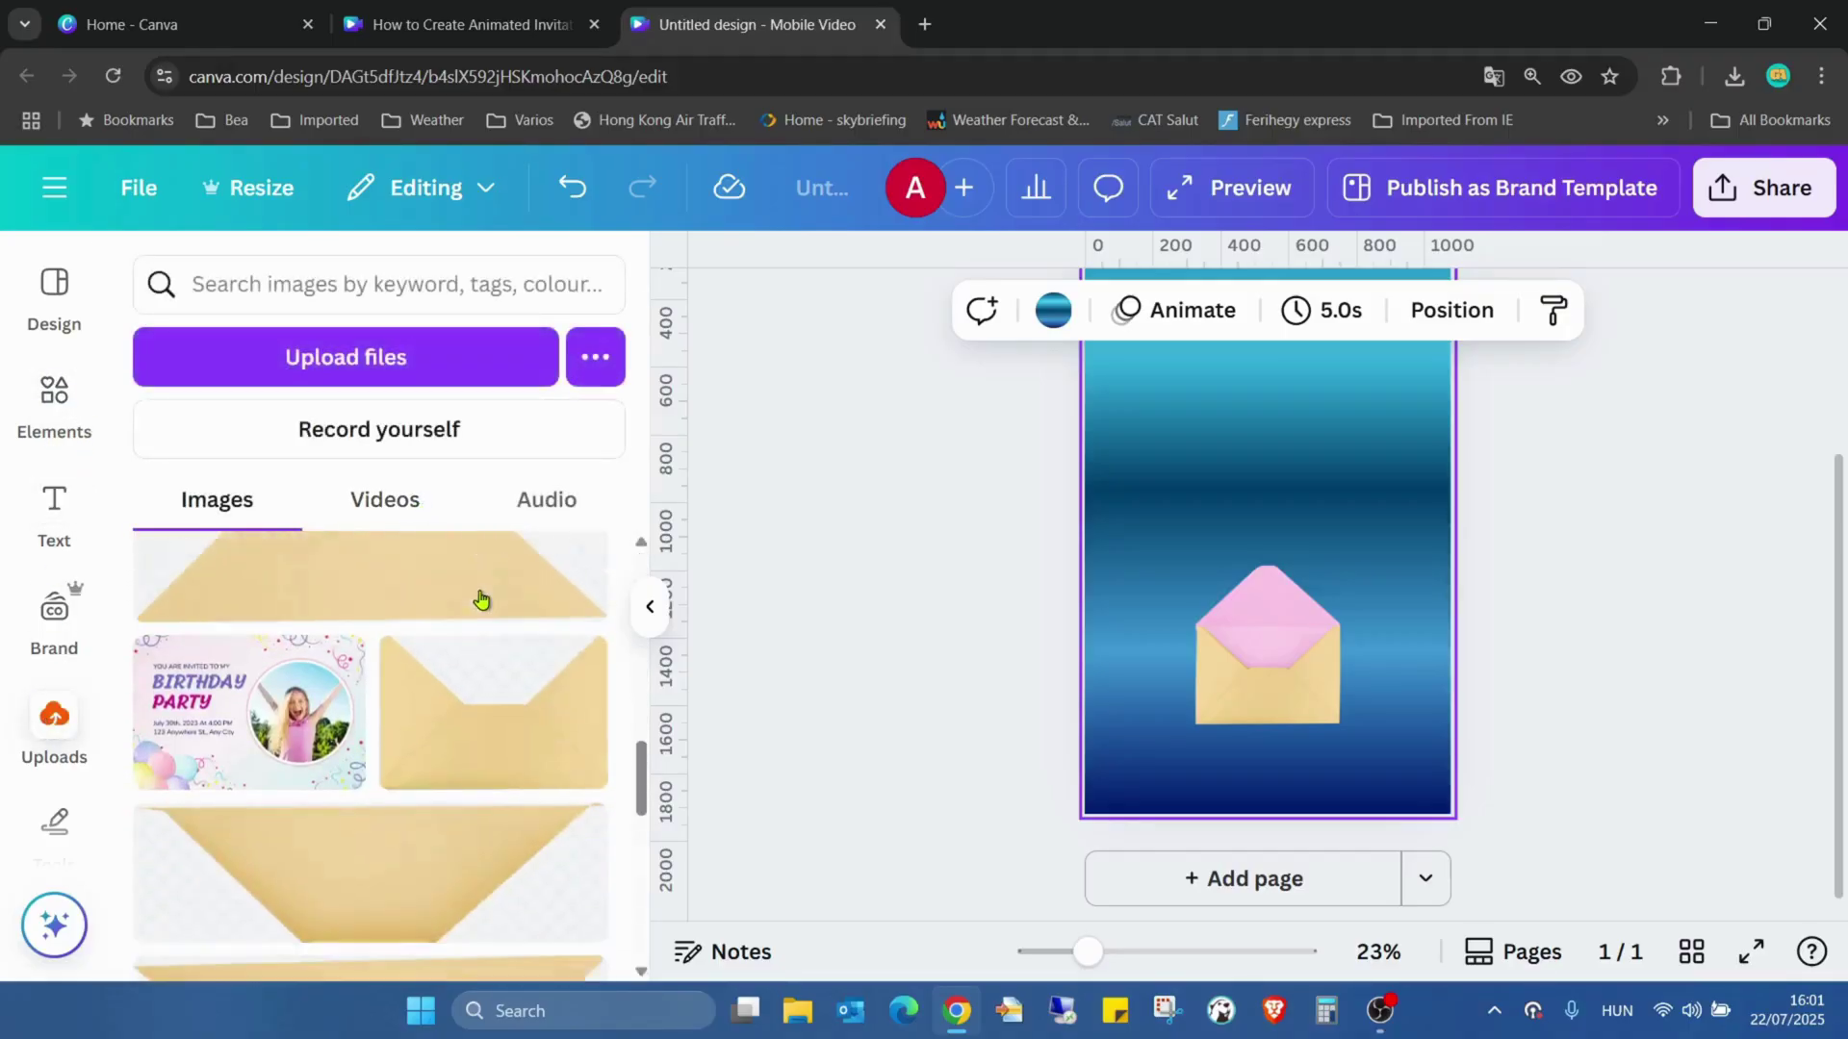
{"action": "scroll", "coordinate": [481, 600], "scroll_direction": "down", "scroll_amount": 2}
{"action": "left_click", "coordinate": [294, 587]}
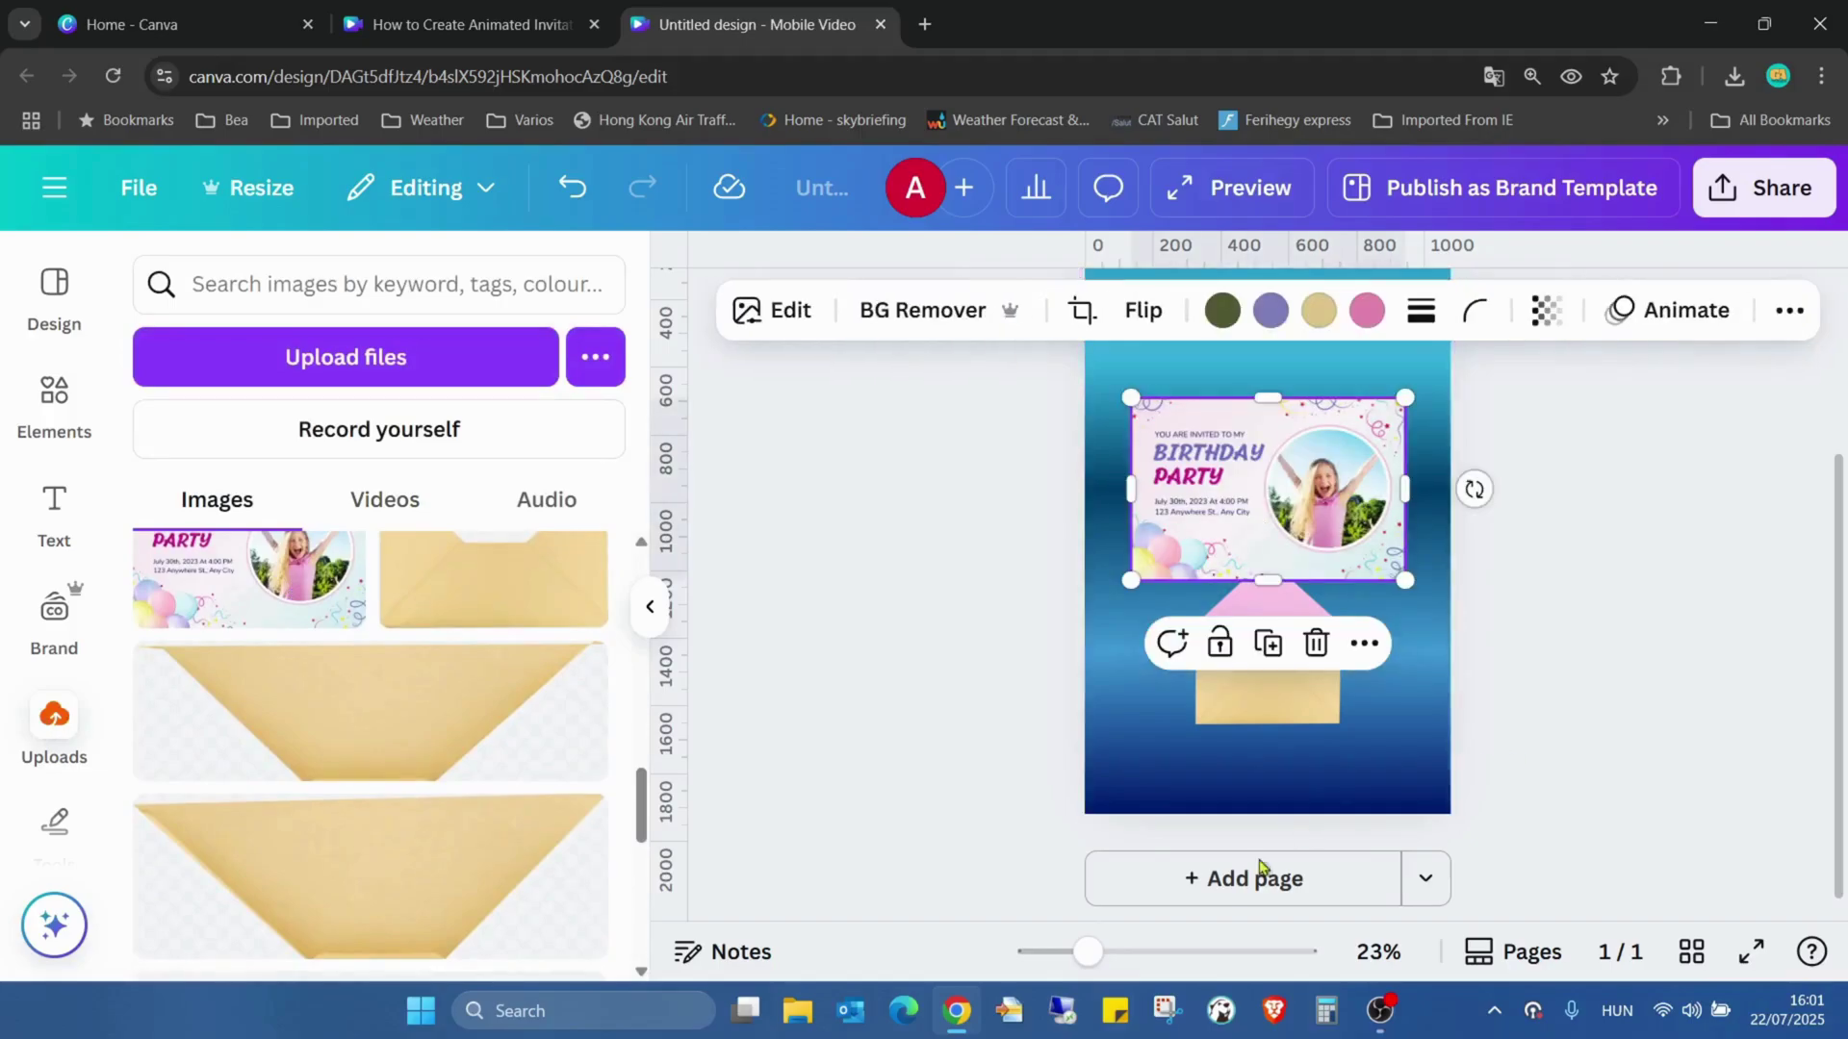
Shrink the invitation image to fit the envelope and centre it over the front.
{"action": "left_click_drag", "start_coordinate": [1405, 395], "coordinate": [1268, 489]}
{"action": "left_click_drag", "start_coordinate": [1174, 544], "coordinate": [1242, 688]}
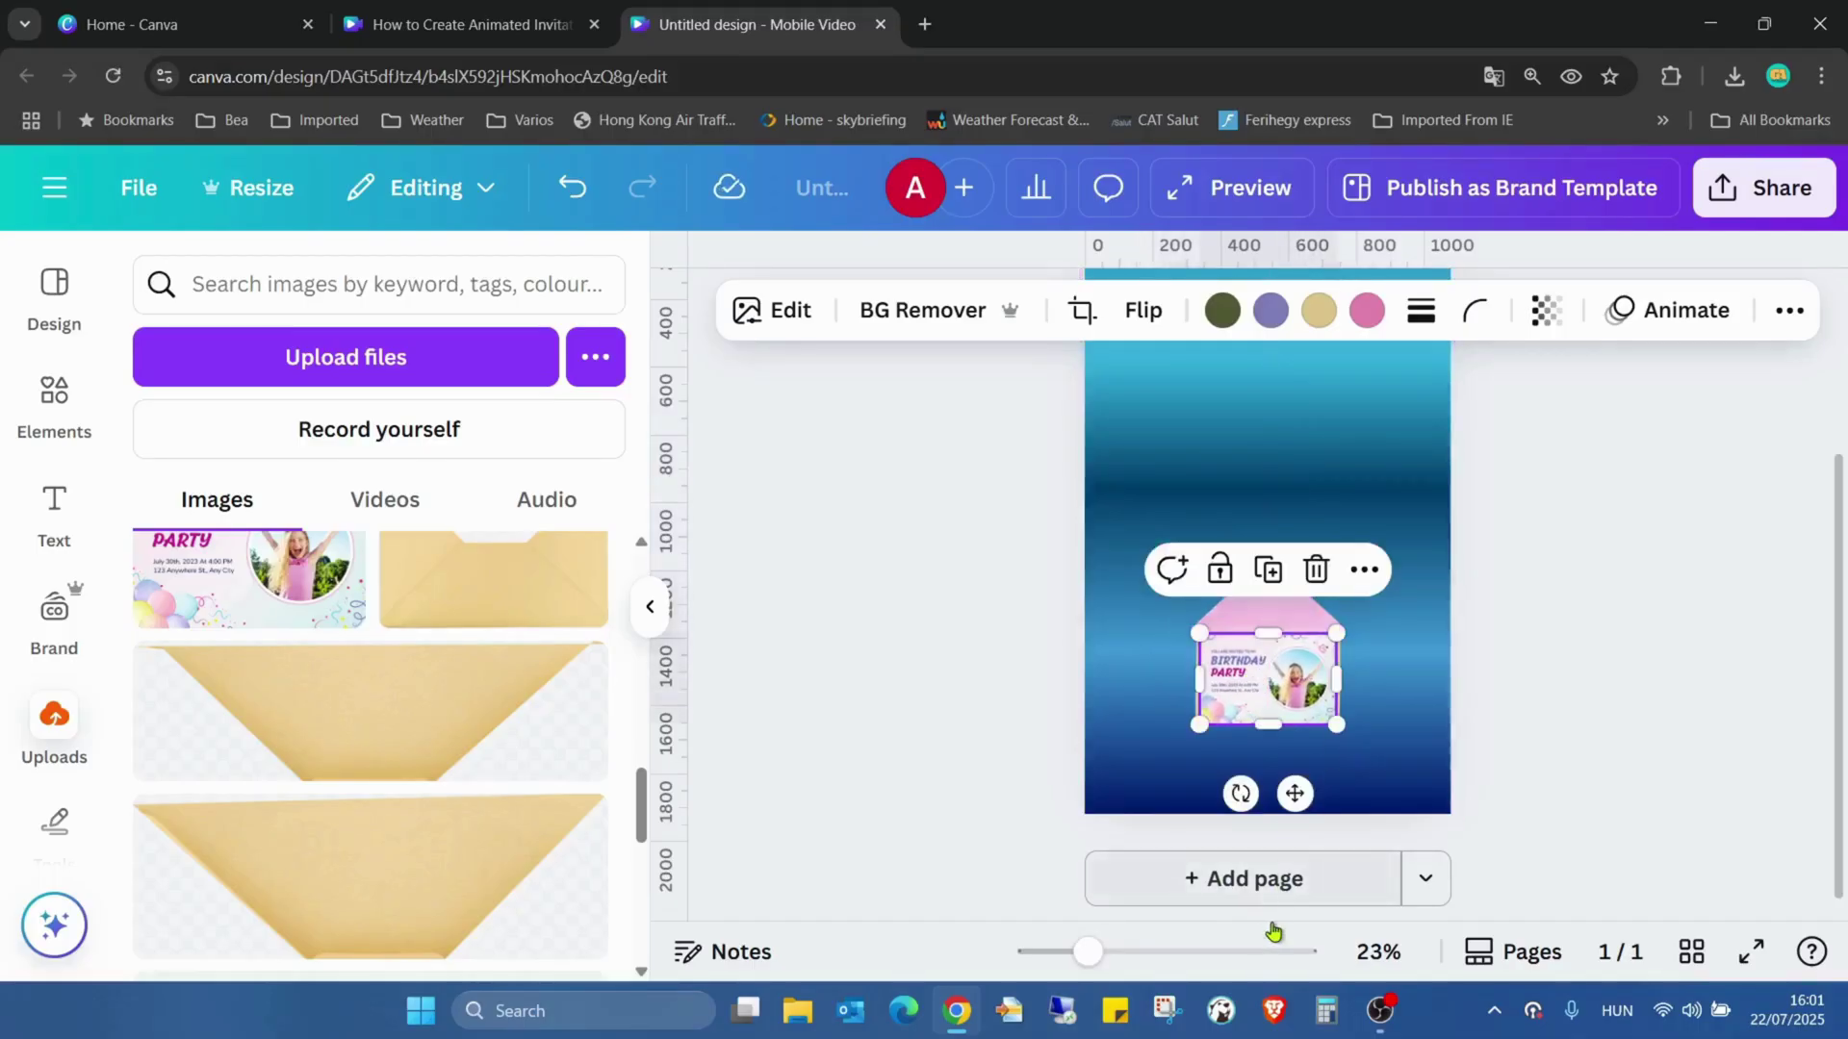
{"action": "left_click_drag", "start_coordinate": [1104, 961], "coordinate": [1146, 959]}
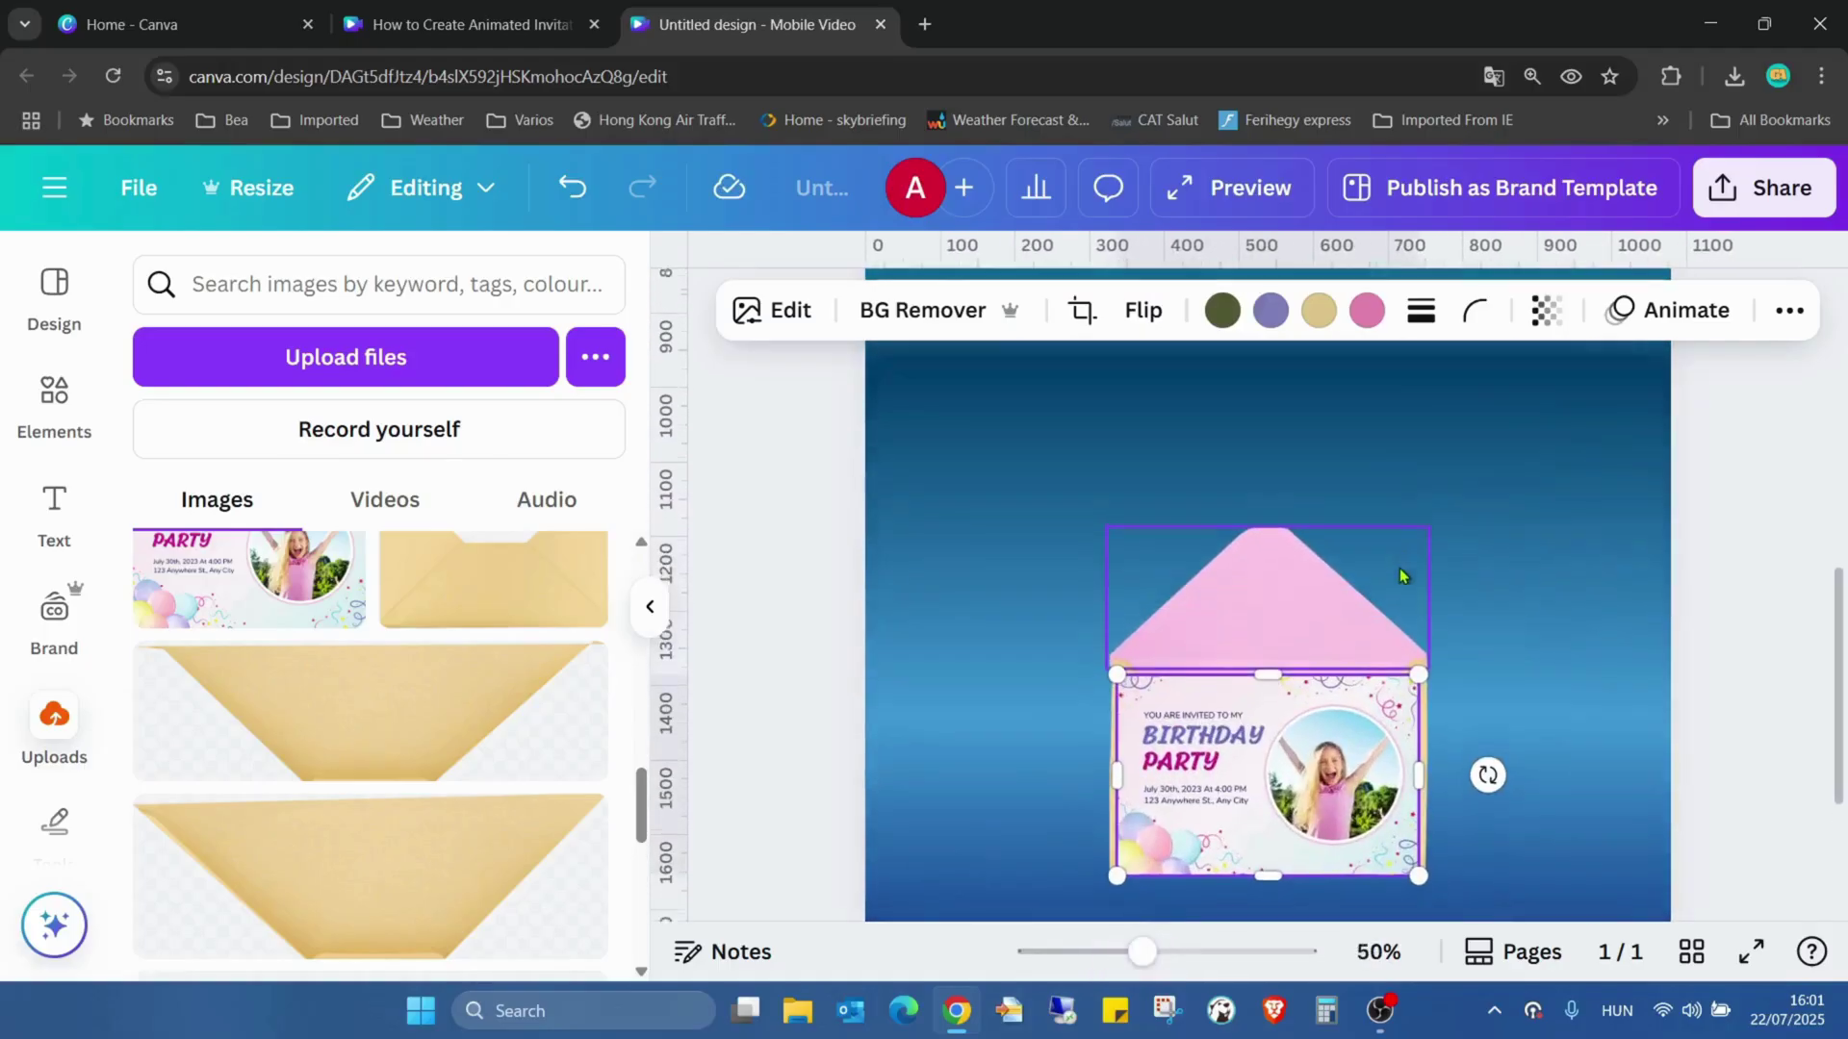
{"action": "left_click_drag", "start_coordinate": [1418, 570], "coordinate": [1395, 594]}
{"action": "mouse_move", "coordinate": [1246, 685]}
{"action": "left_mouse_down"}
{"action": "mouse_move", "coordinate": [1261, 666]}
{"action": "mouse_move", "coordinate": [1256, 685]}
{"action": "left_mouse_up"}
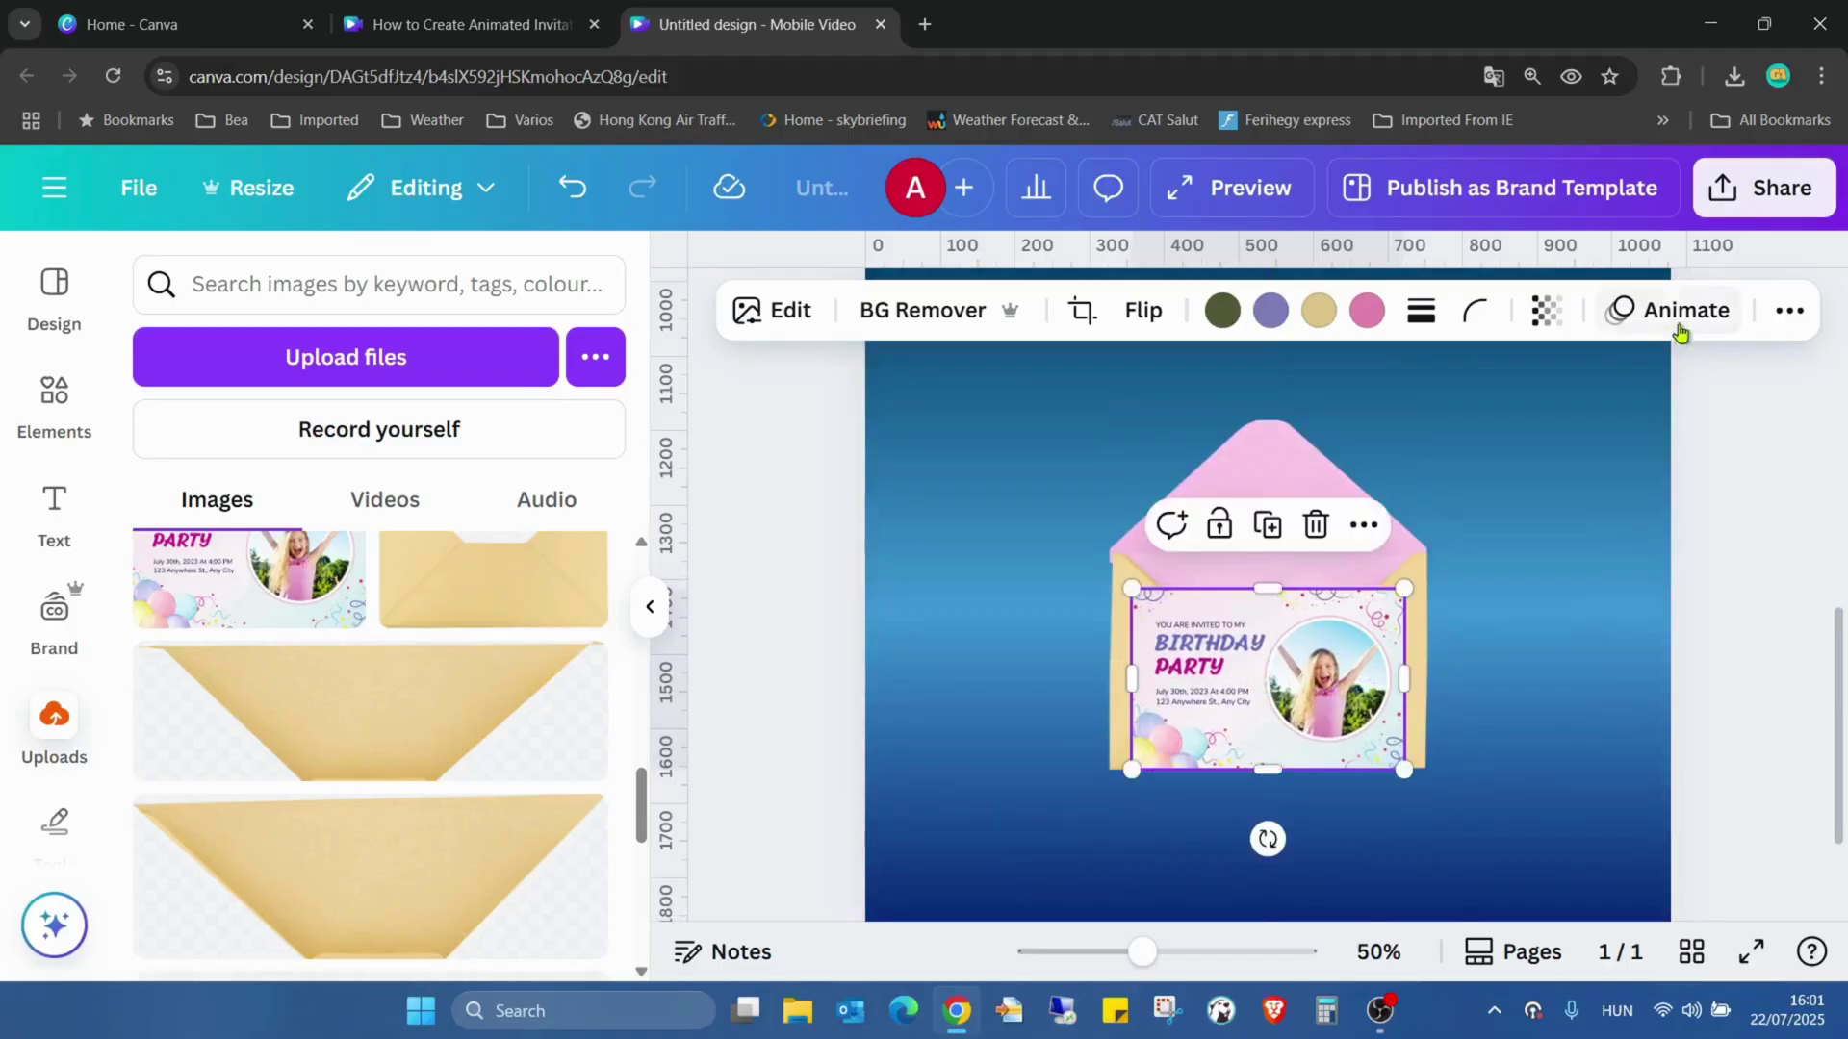
In the Layers list, move the invitation layer below the envelope front.
{"action": "left_click", "coordinate": [1792, 322]}
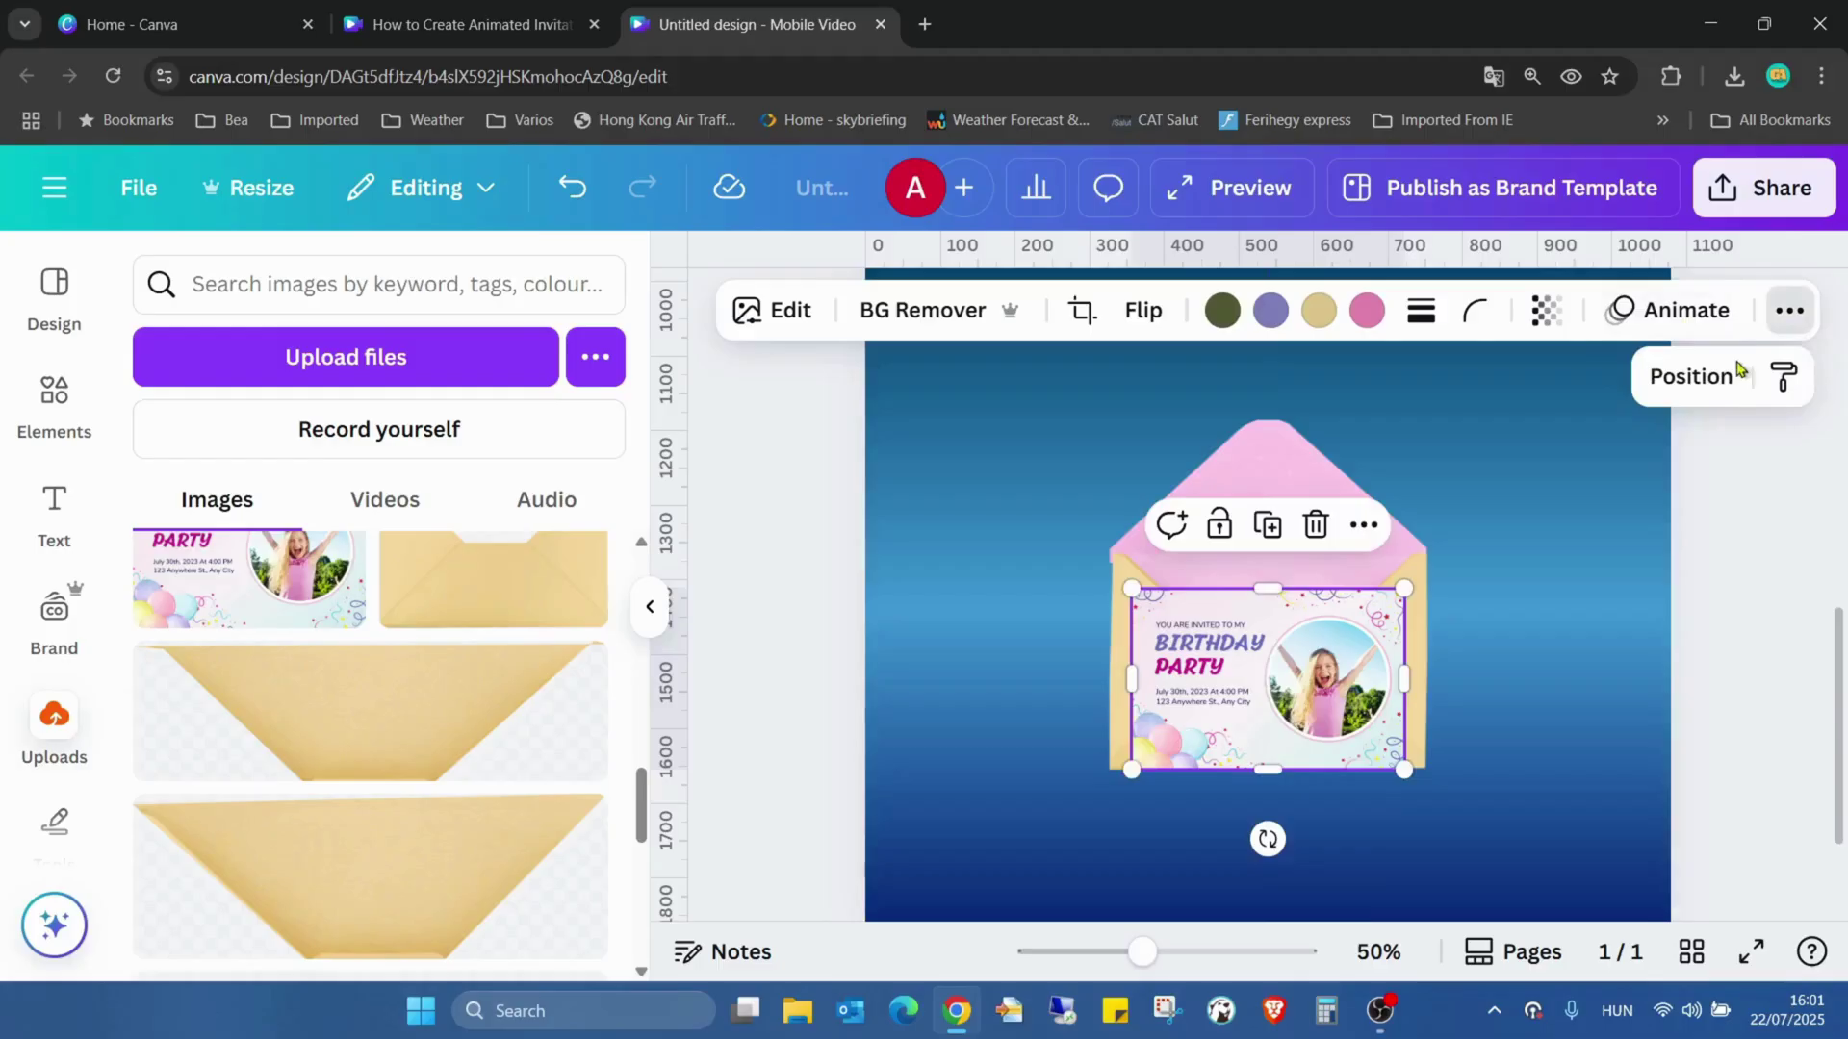
{"action": "left_click", "coordinate": [1693, 375]}
{"action": "left_click", "coordinate": [510, 342]}
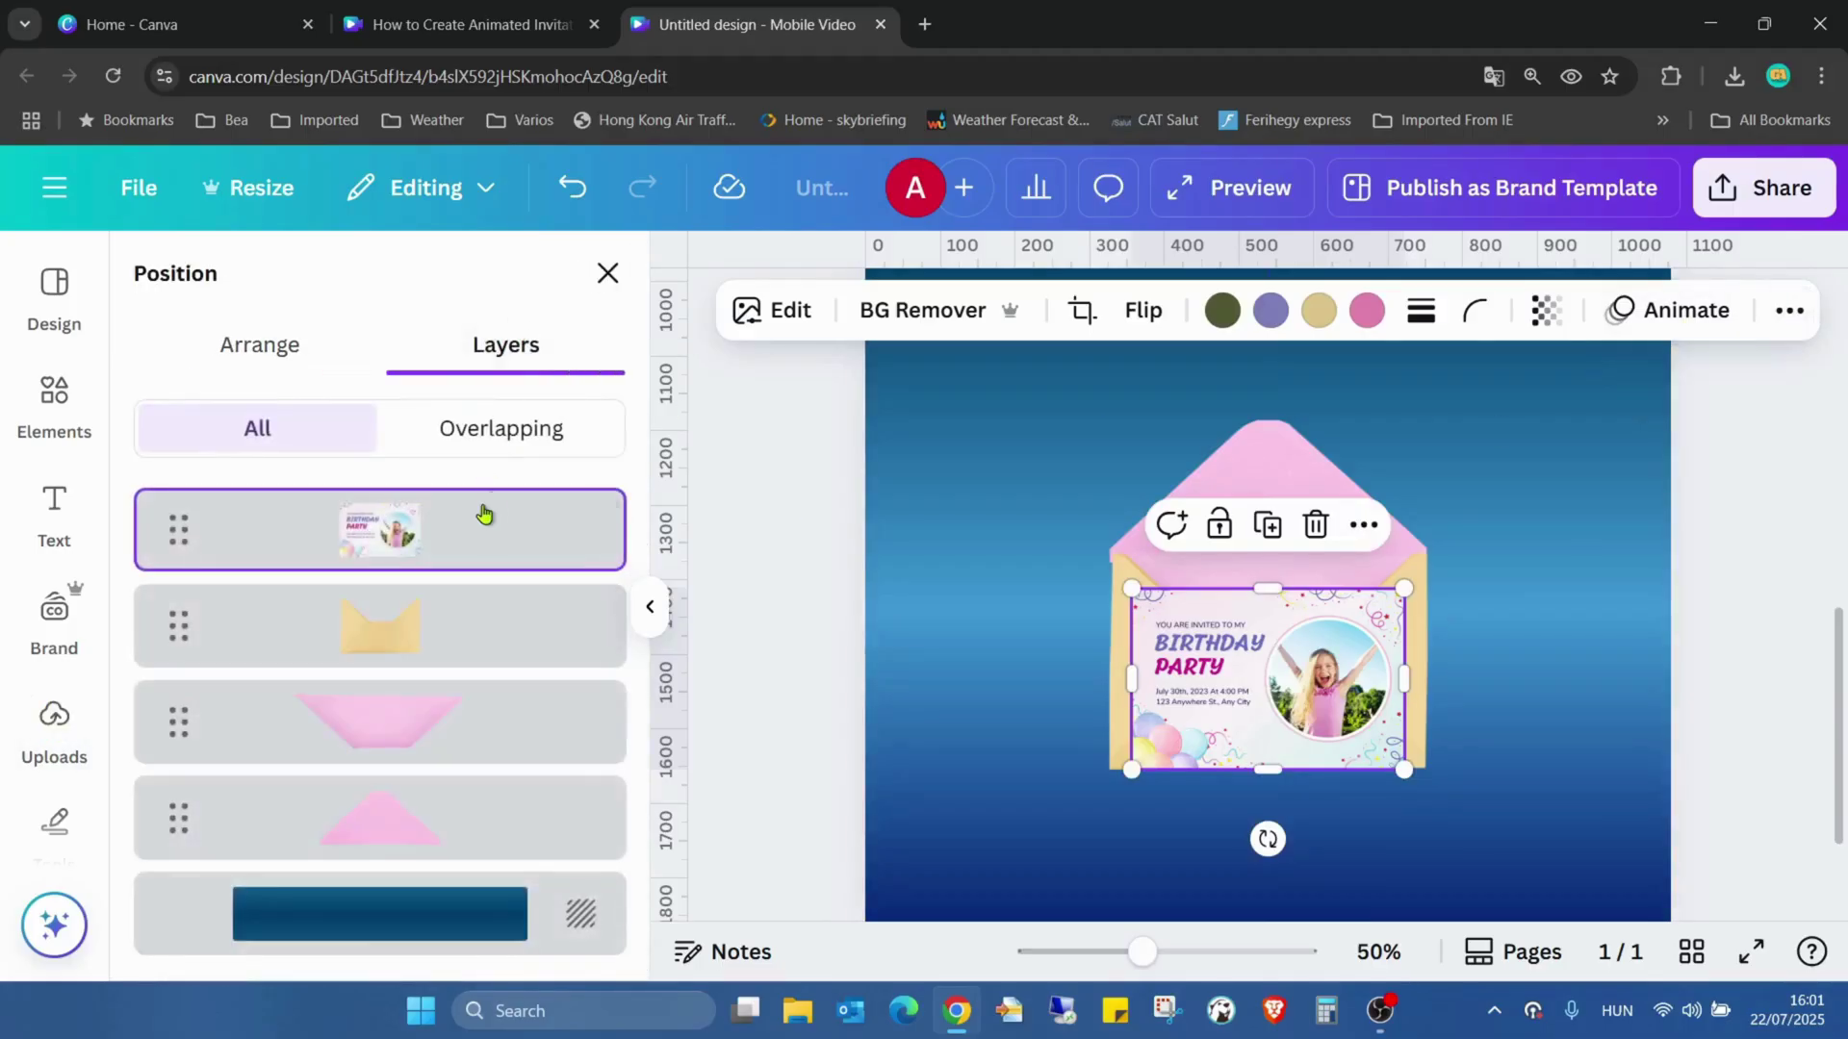
{"action": "left_click_drag", "start_coordinate": [484, 513], "coordinate": [498, 690]}
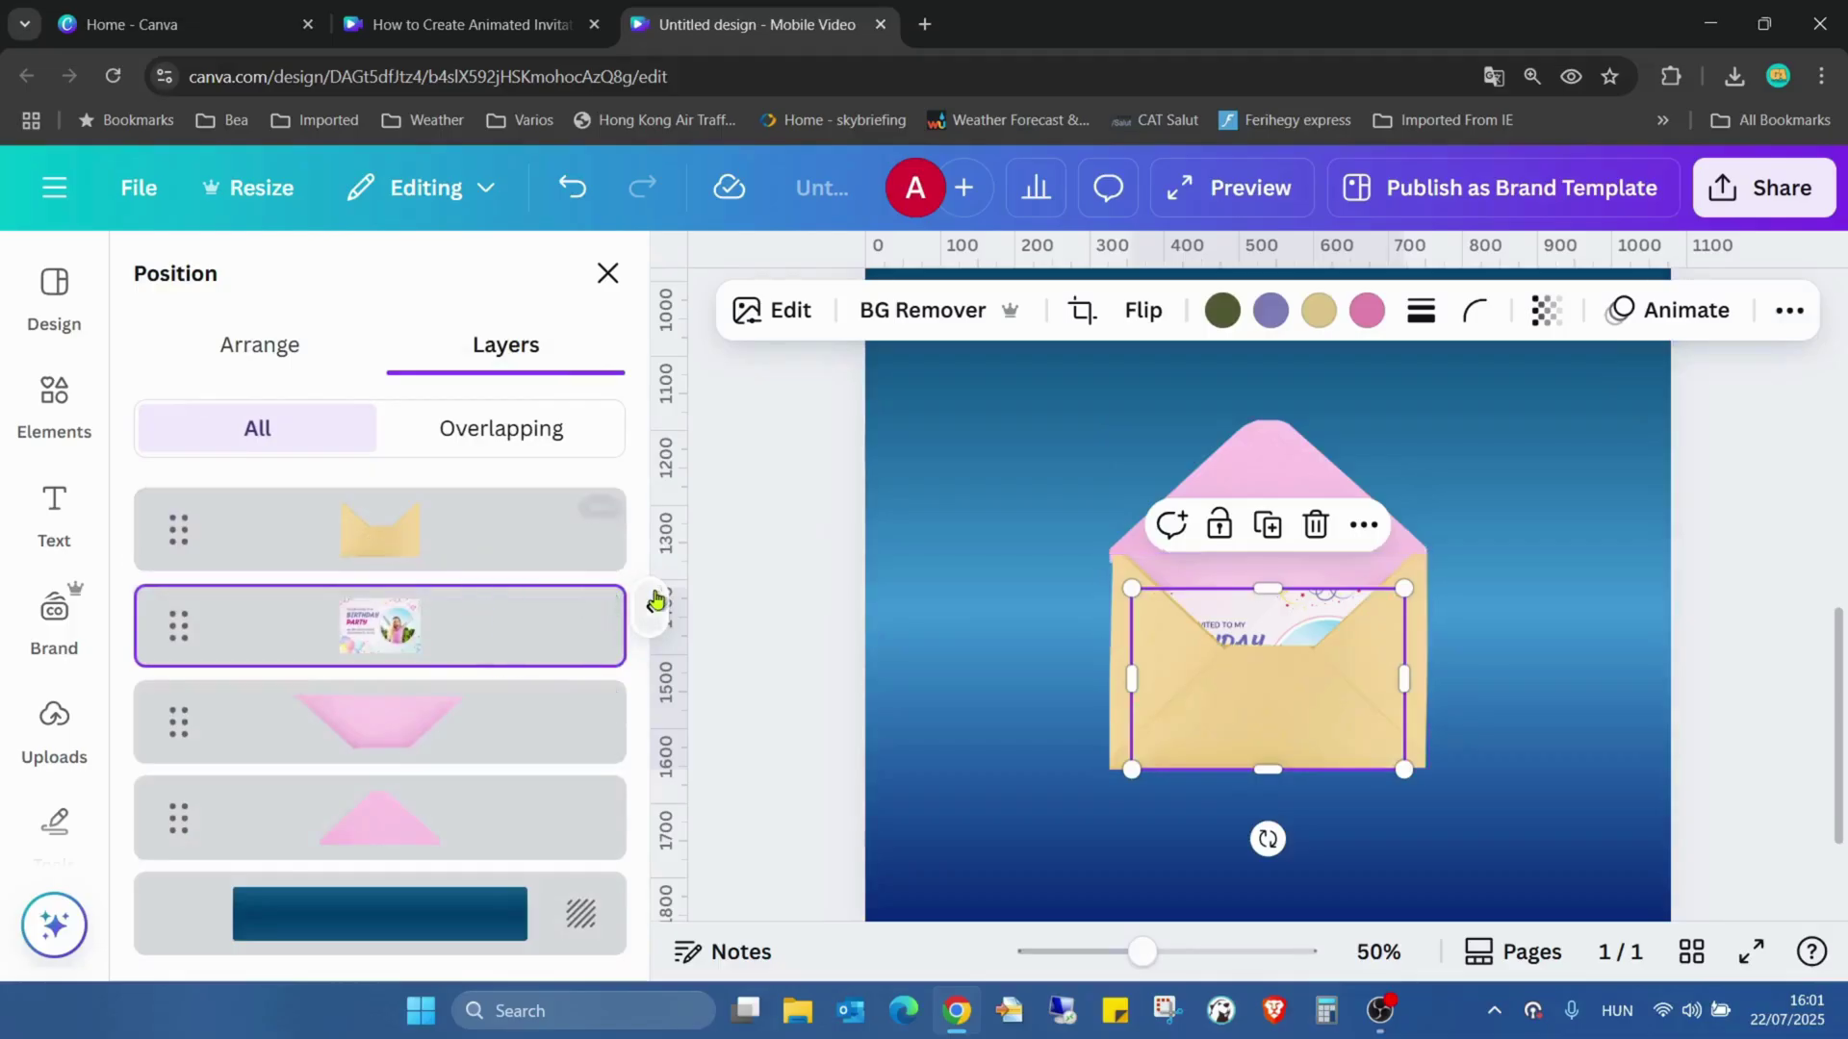
{"action": "scroll", "coordinate": [780, 573], "scroll_direction": "down", "scroll_amount": 5}
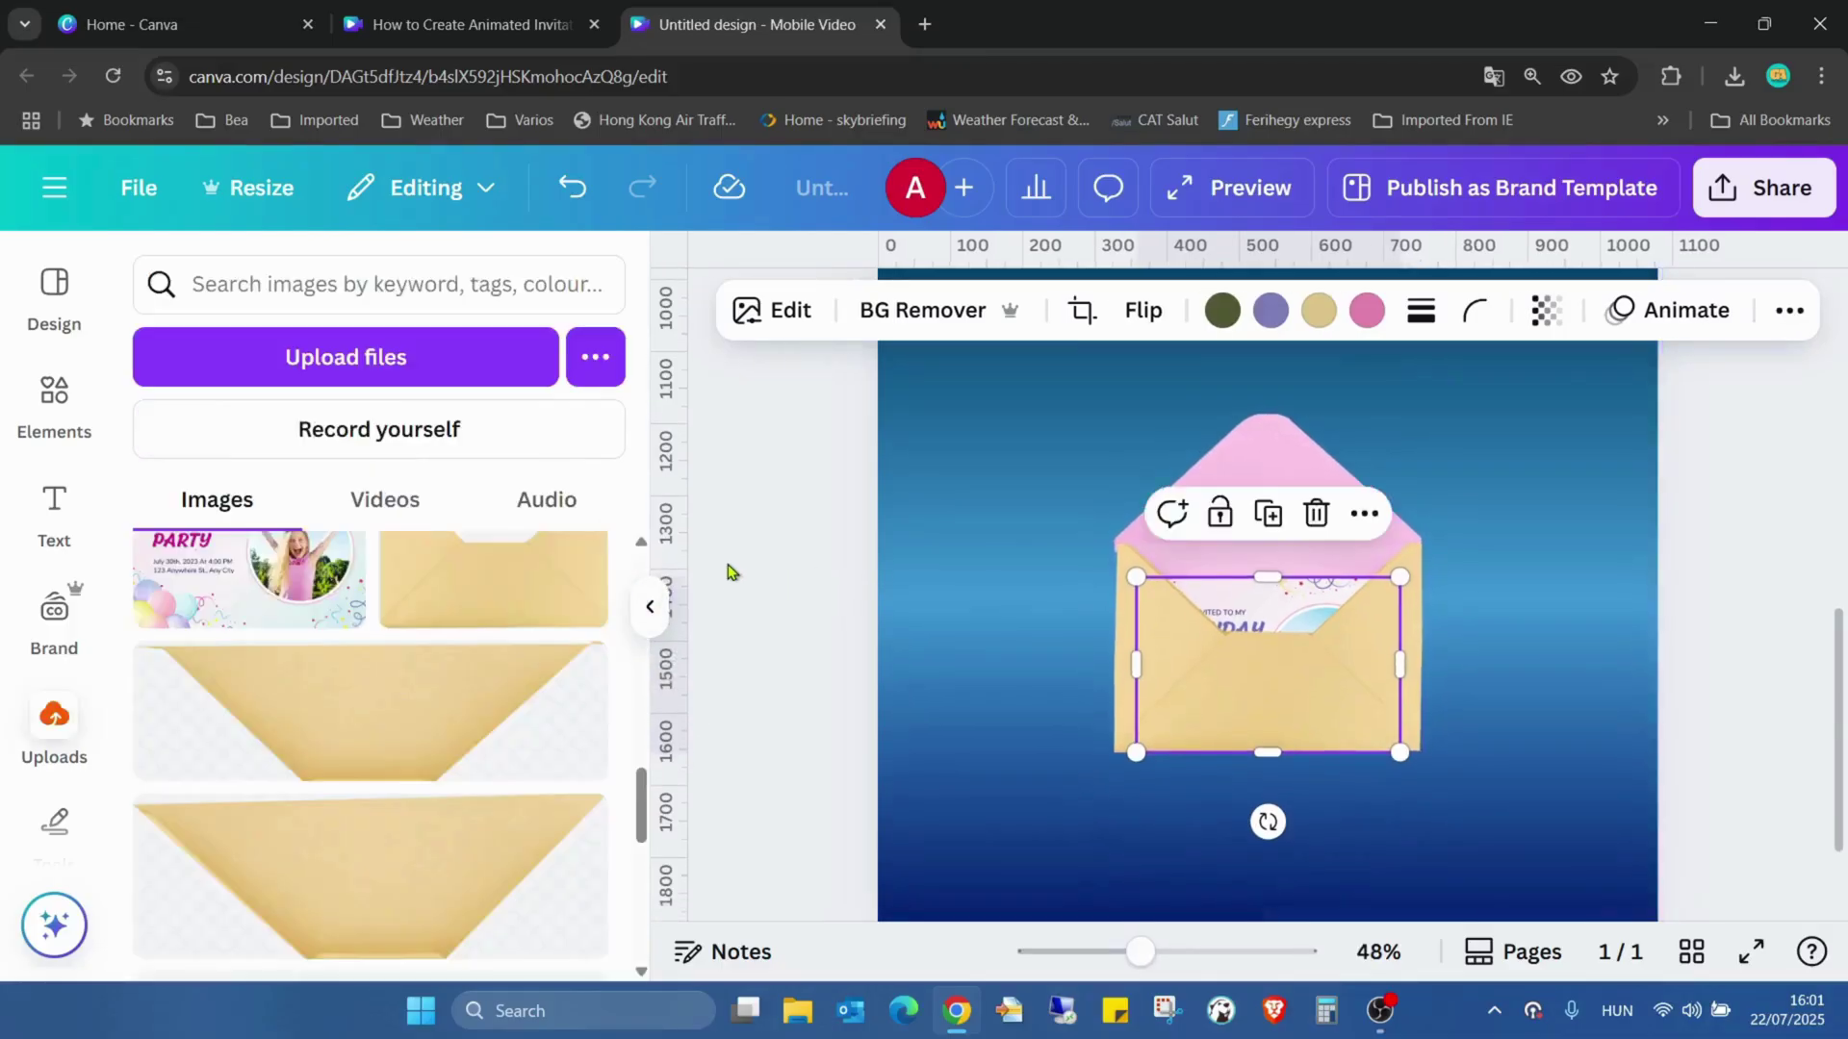
{"action": "scroll", "coordinate": [729, 573], "scroll_direction": "up", "scroll_amount": 2}
{"action": "scroll", "coordinate": [729, 573], "scroll_direction": "up", "scroll_amount": 3}
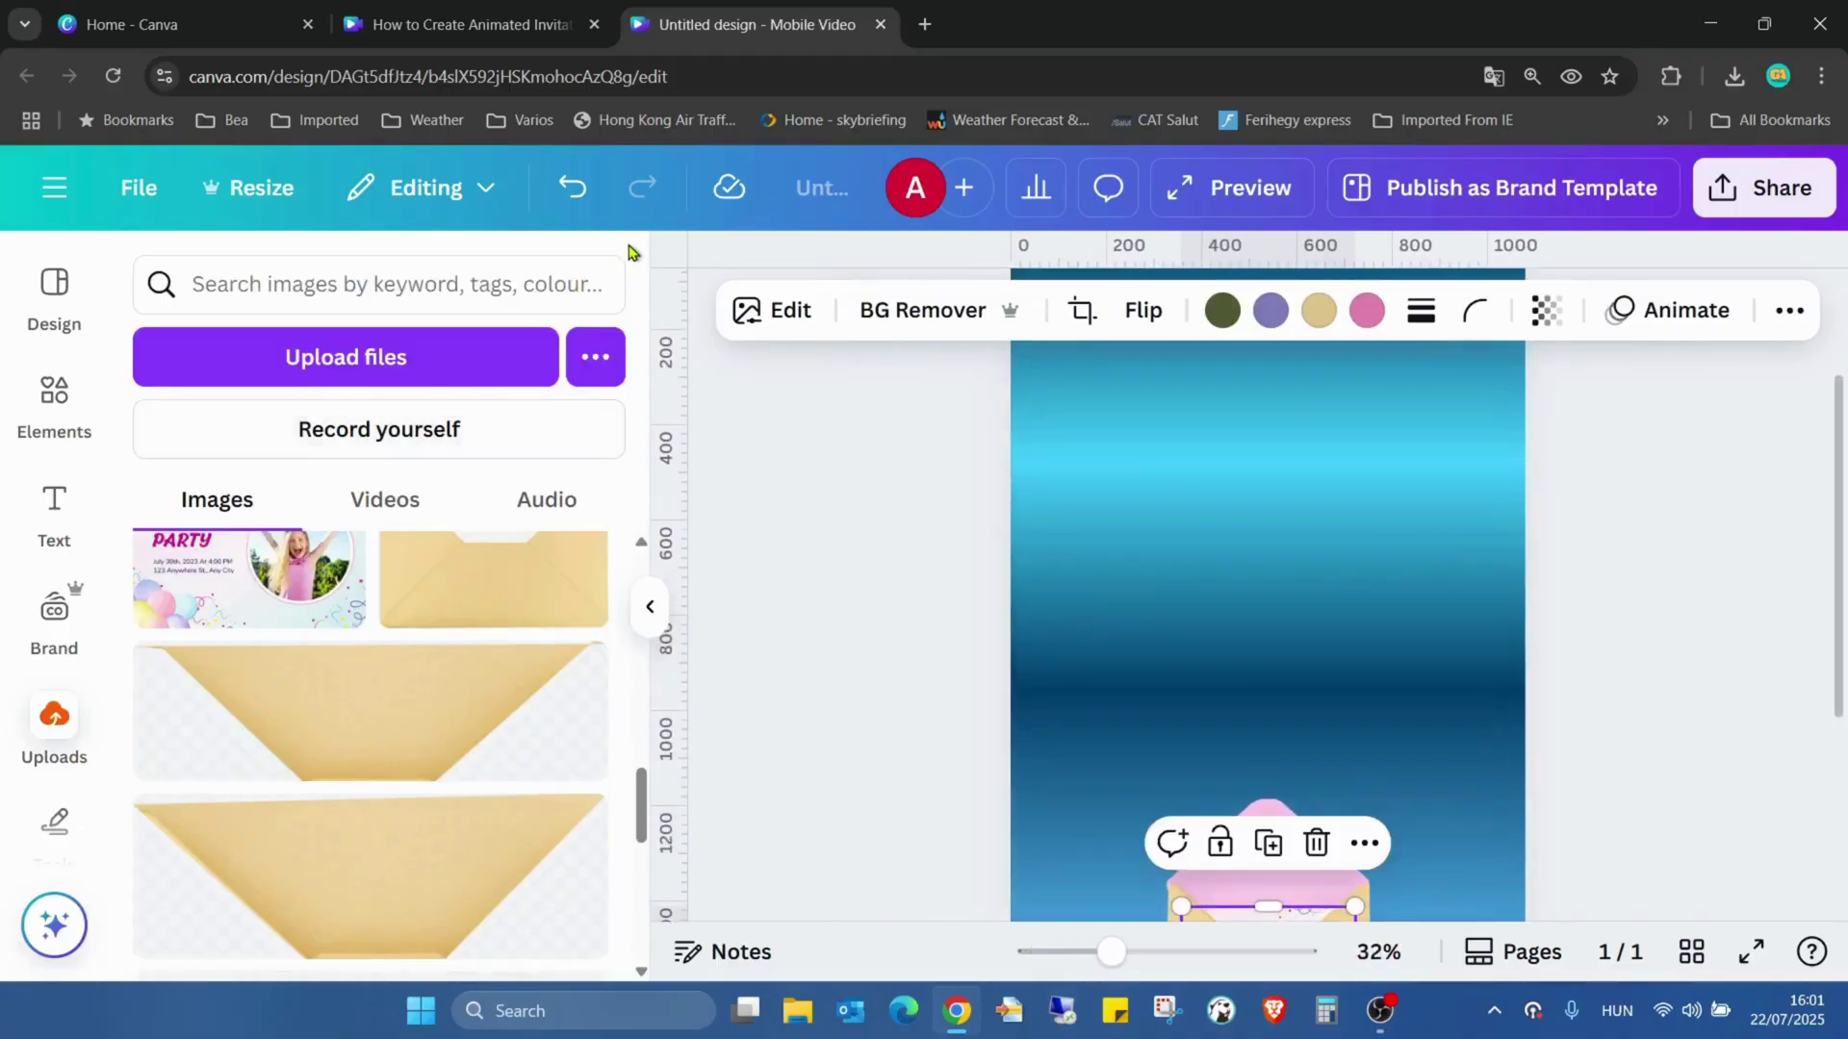
Select the whole envelope group with the card inside and enlarge it.
{"action": "key", "text": "ctrl+minus"}
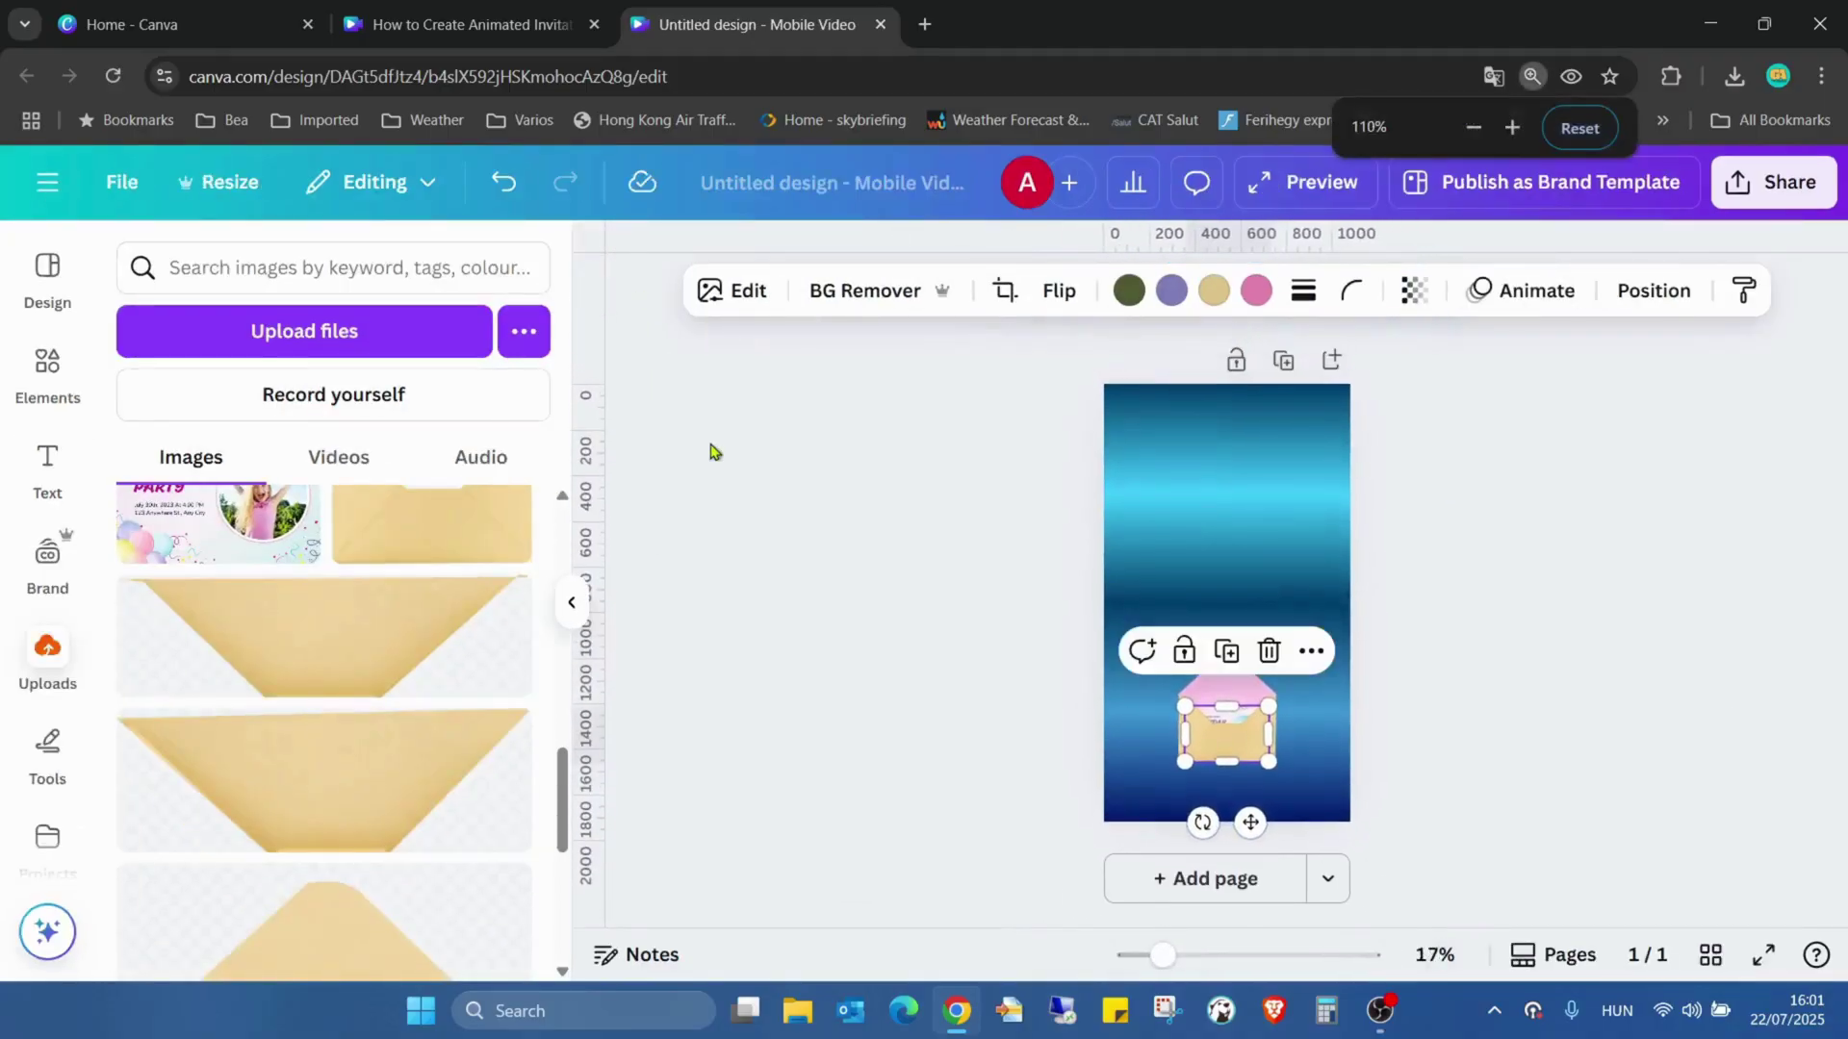
{"action": "left_click", "coordinate": [1601, 460]}
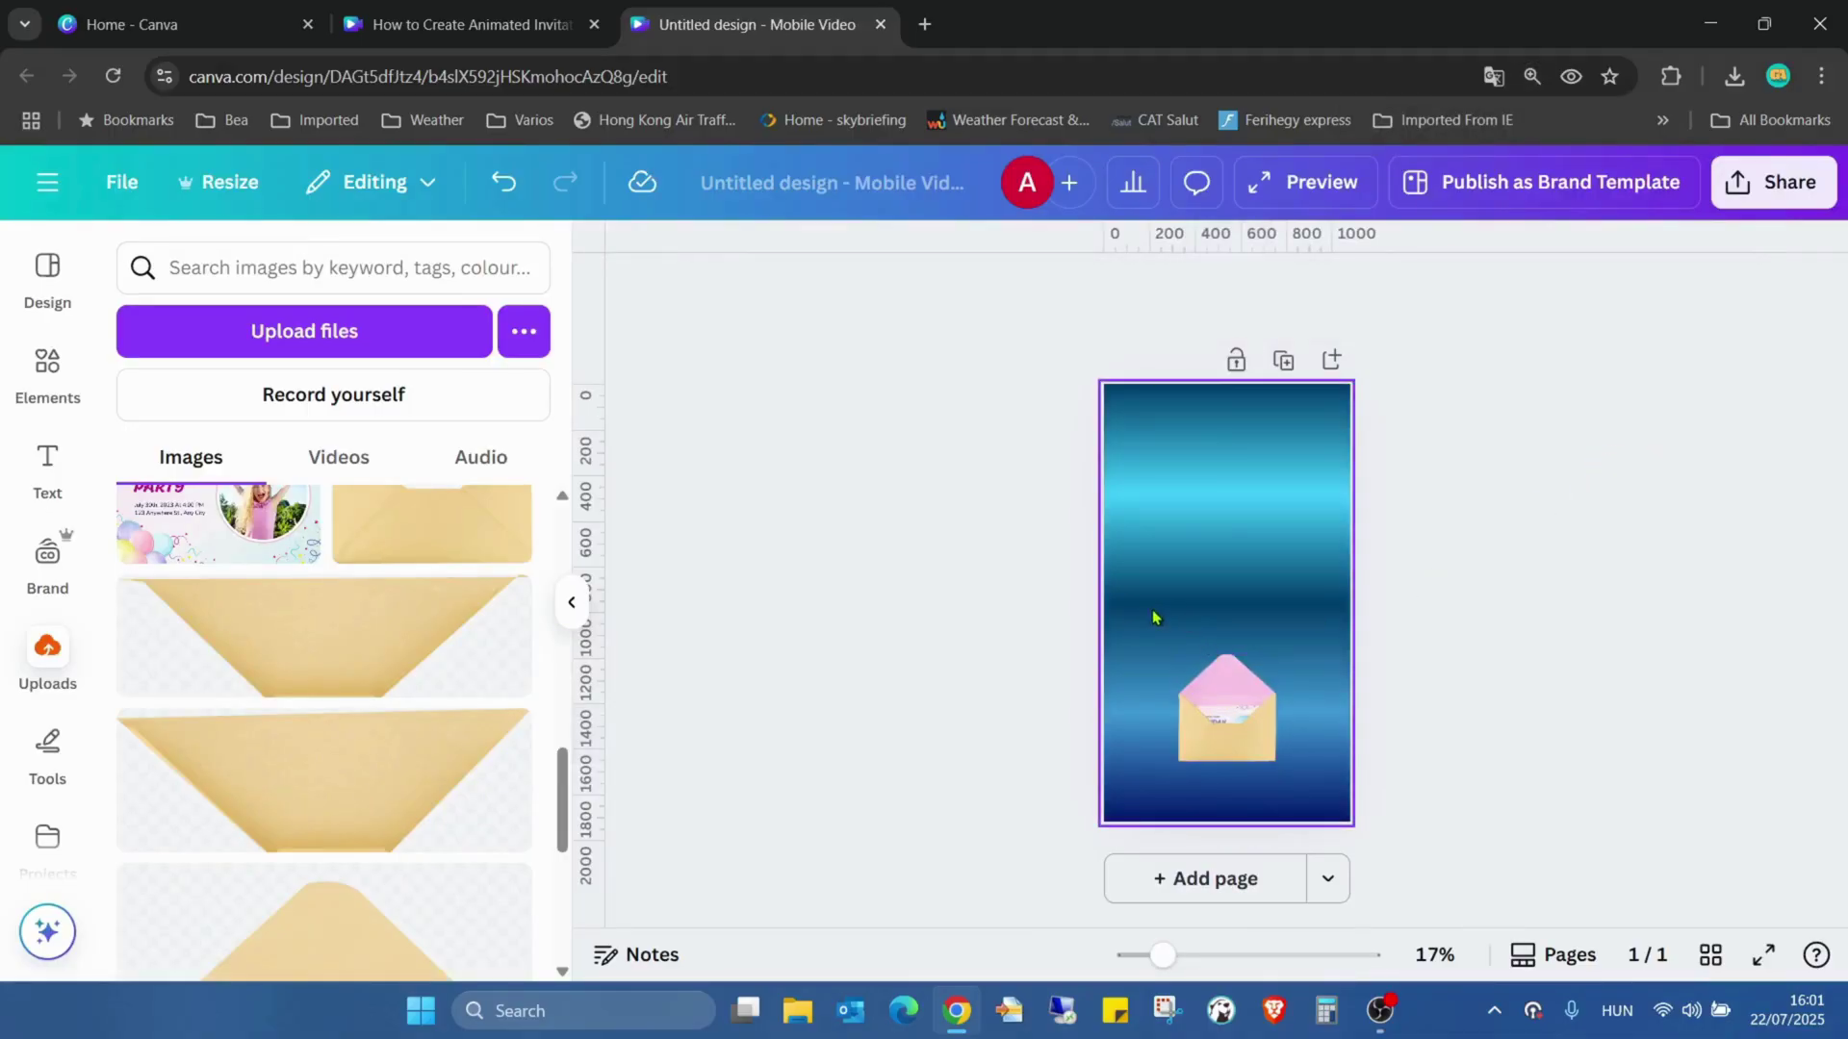
{"action": "left_click", "coordinate": [1222, 712]}
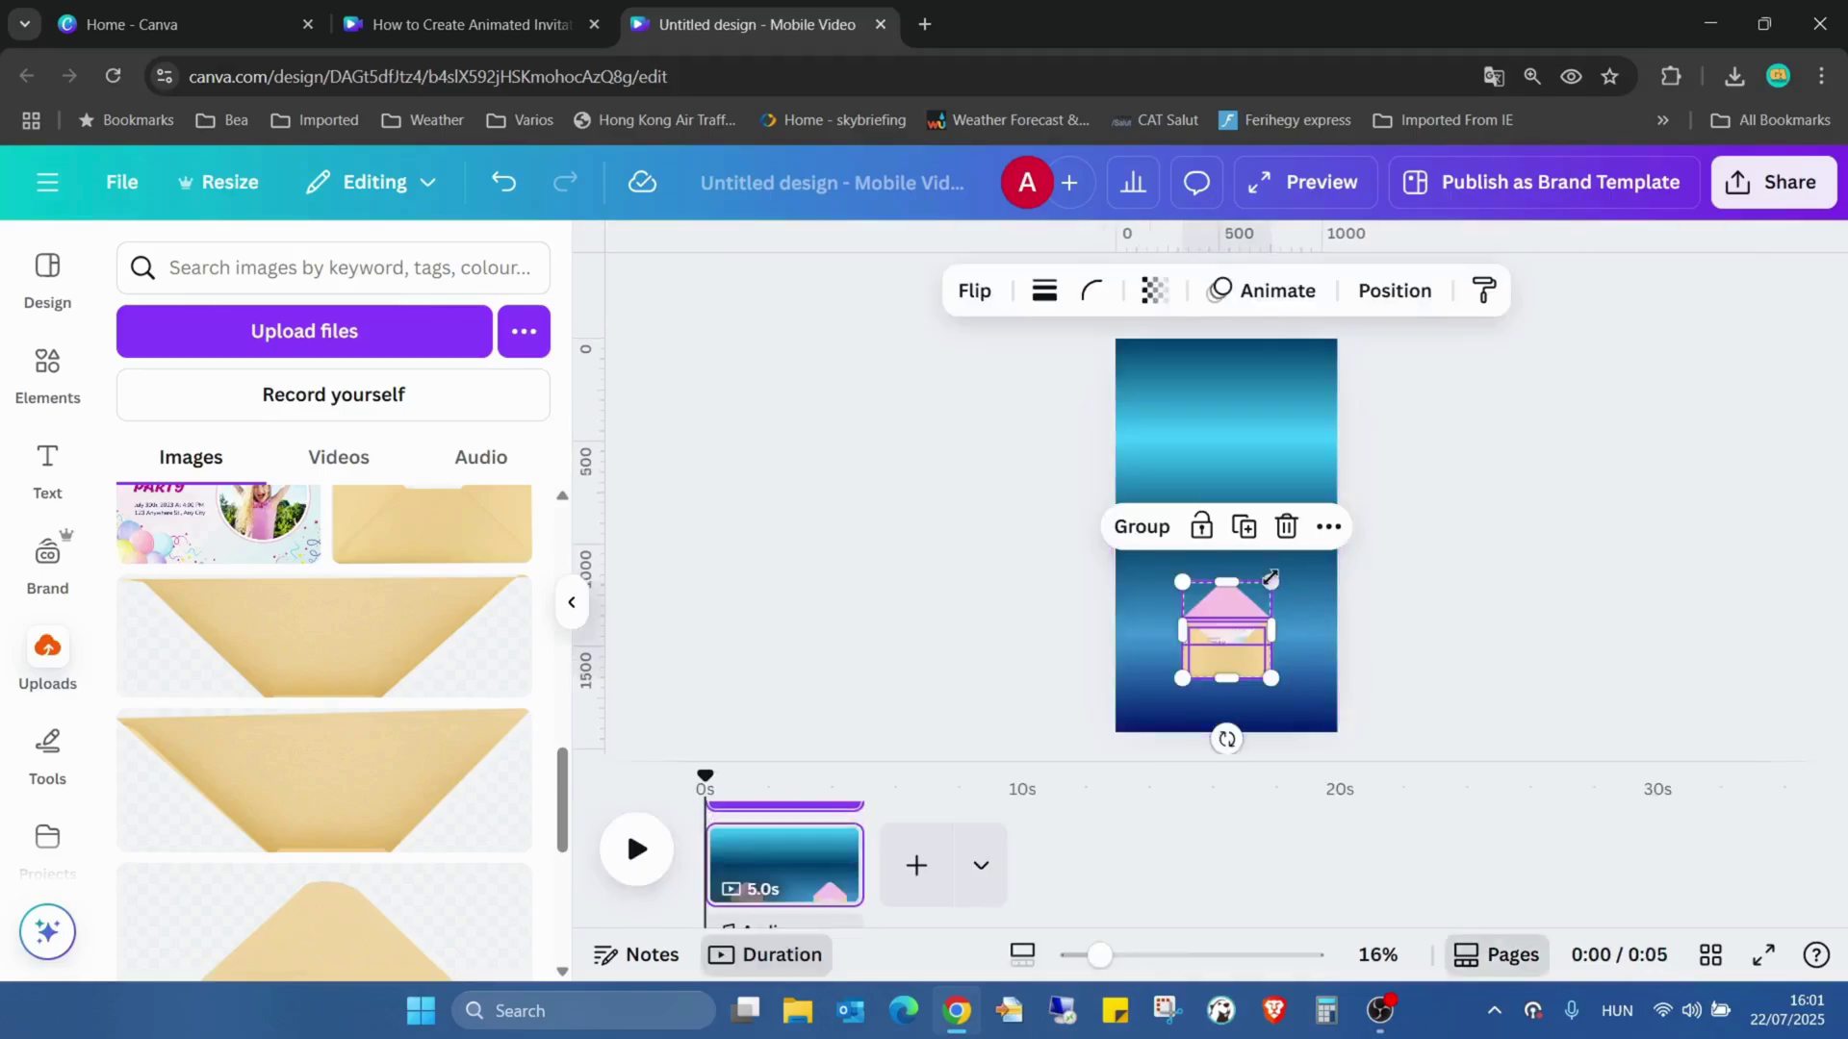
{"action": "mouse_move", "coordinate": [1272, 582]}
{"action": "left_mouse_down"}
{"action": "mouse_move", "coordinate": [1320, 506]}
{"action": "mouse_move", "coordinate": [1262, 572]}
{"action": "left_mouse_up"}
{"action": "left_click", "coordinate": [1405, 568]}
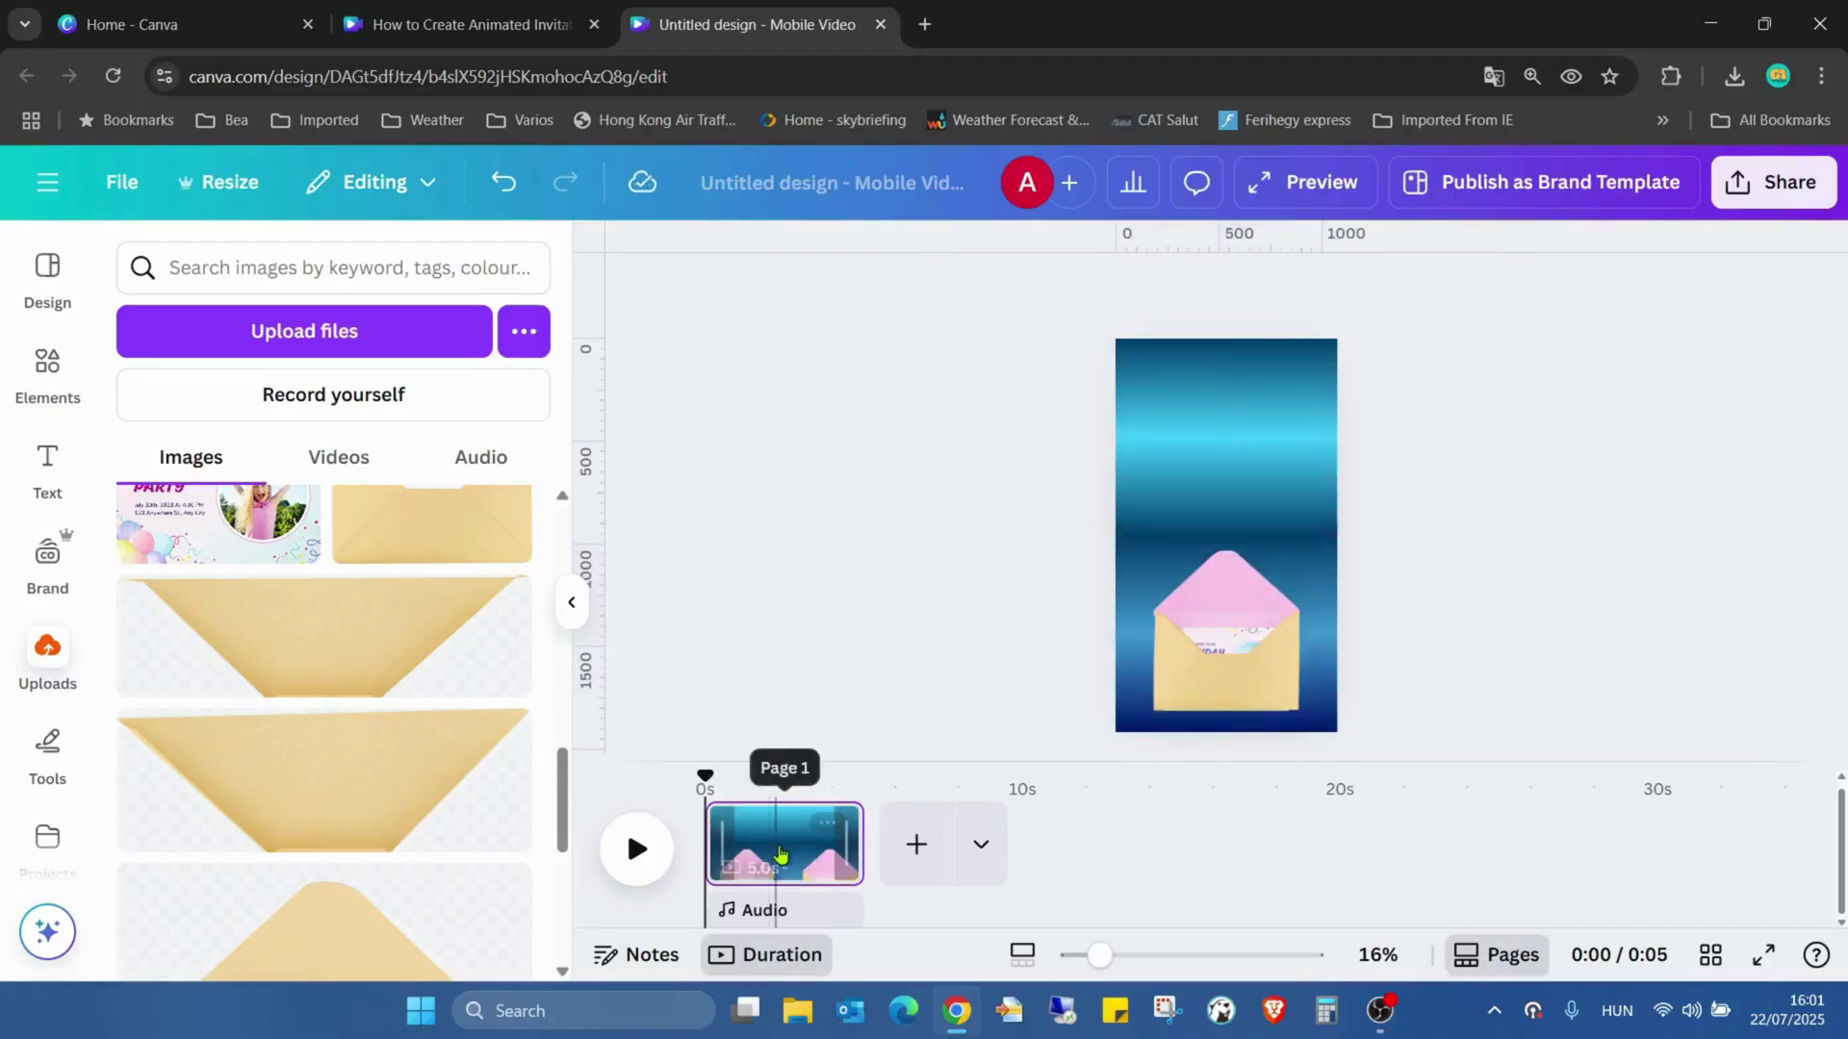
Duplicate the first page and move to the new second page.
{"action": "right_click", "coordinate": [780, 854]}
{"action": "left_click", "coordinate": [962, 522]}
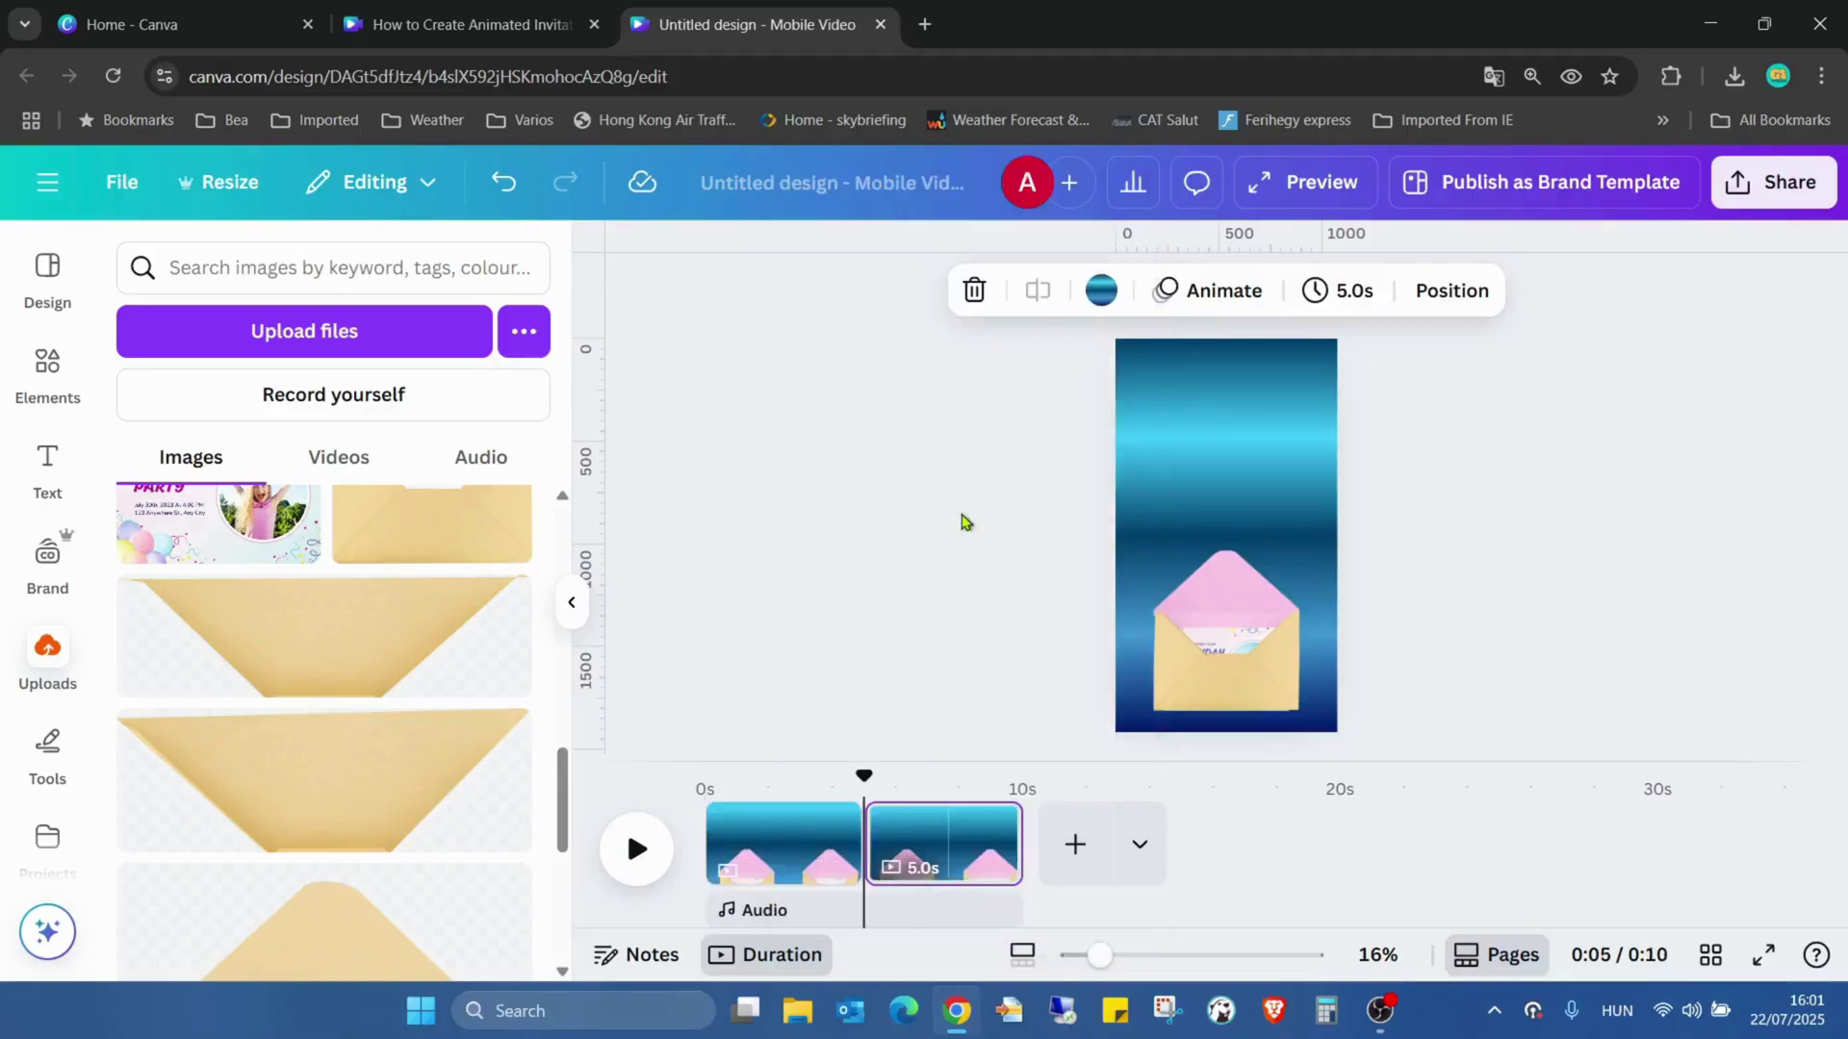
{"action": "left_click", "coordinate": [961, 844]}
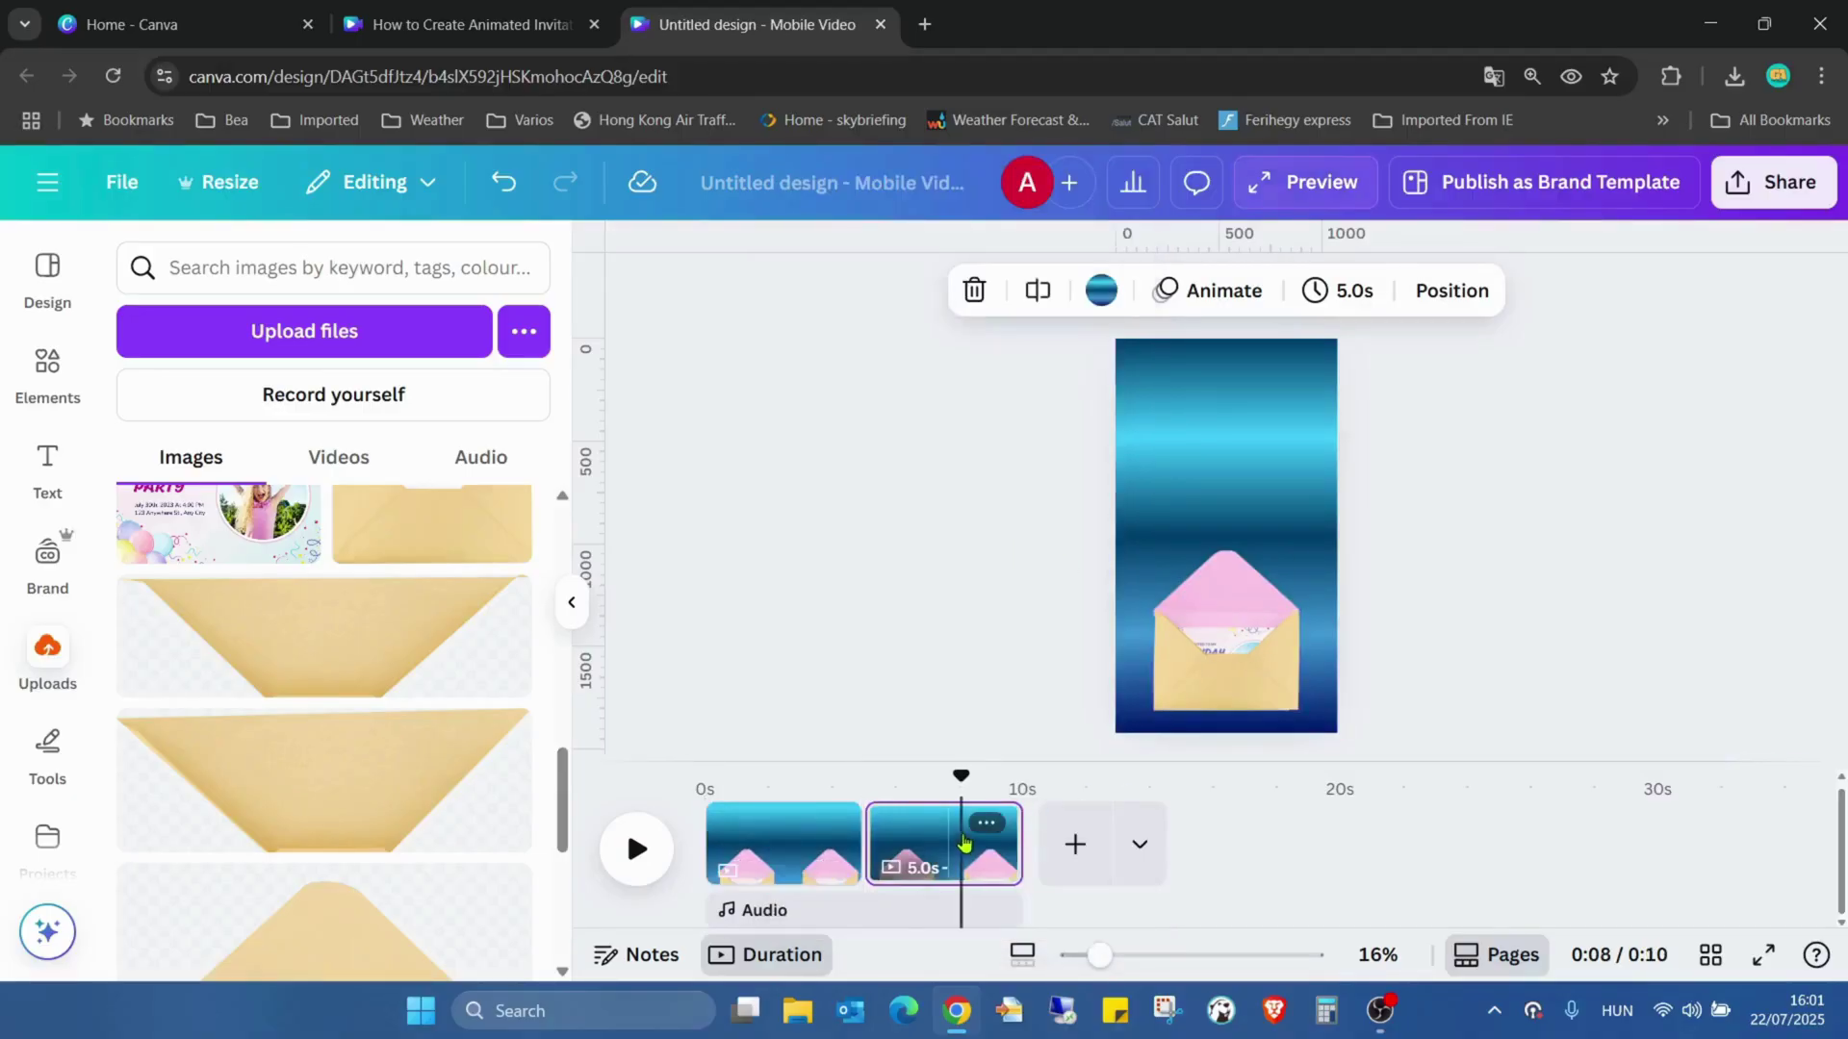
Select the birthday card layer and lift the card out of the envelope to the page top.
{"action": "left_click", "coordinate": [1261, 607]}
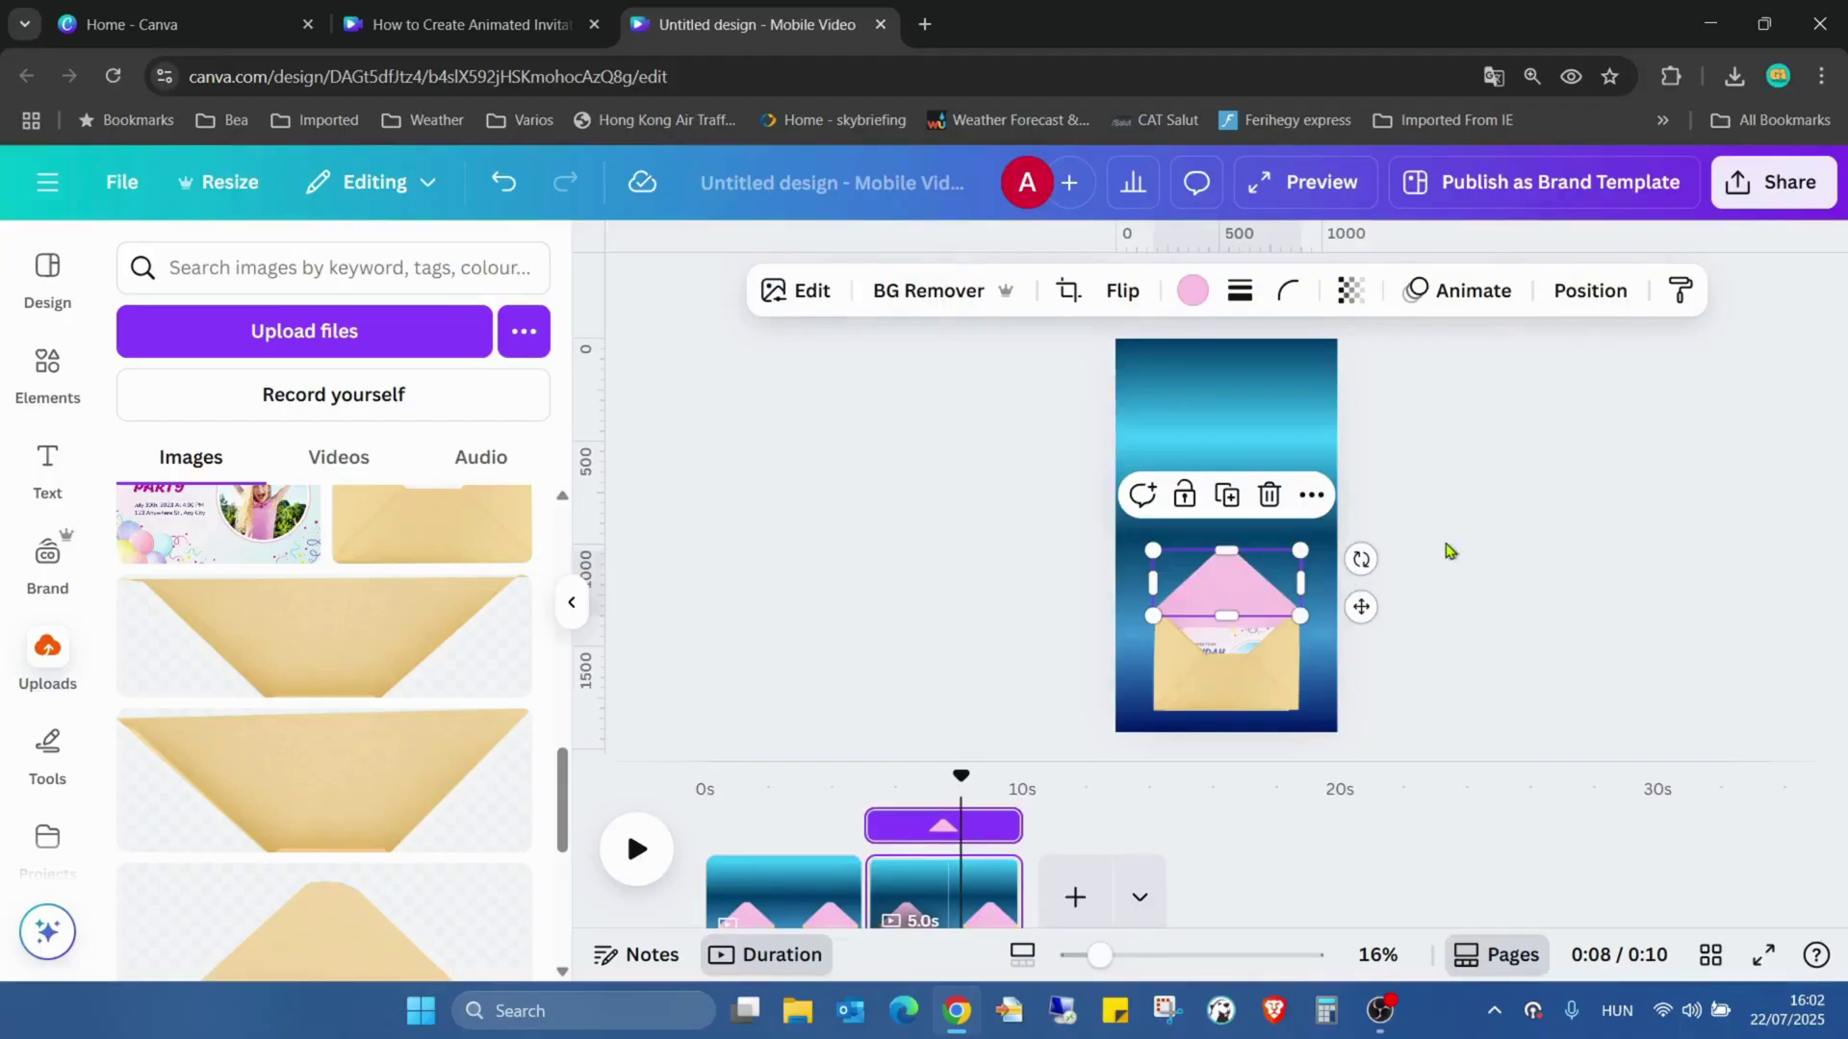
{"action": "left_click", "coordinate": [1589, 291]}
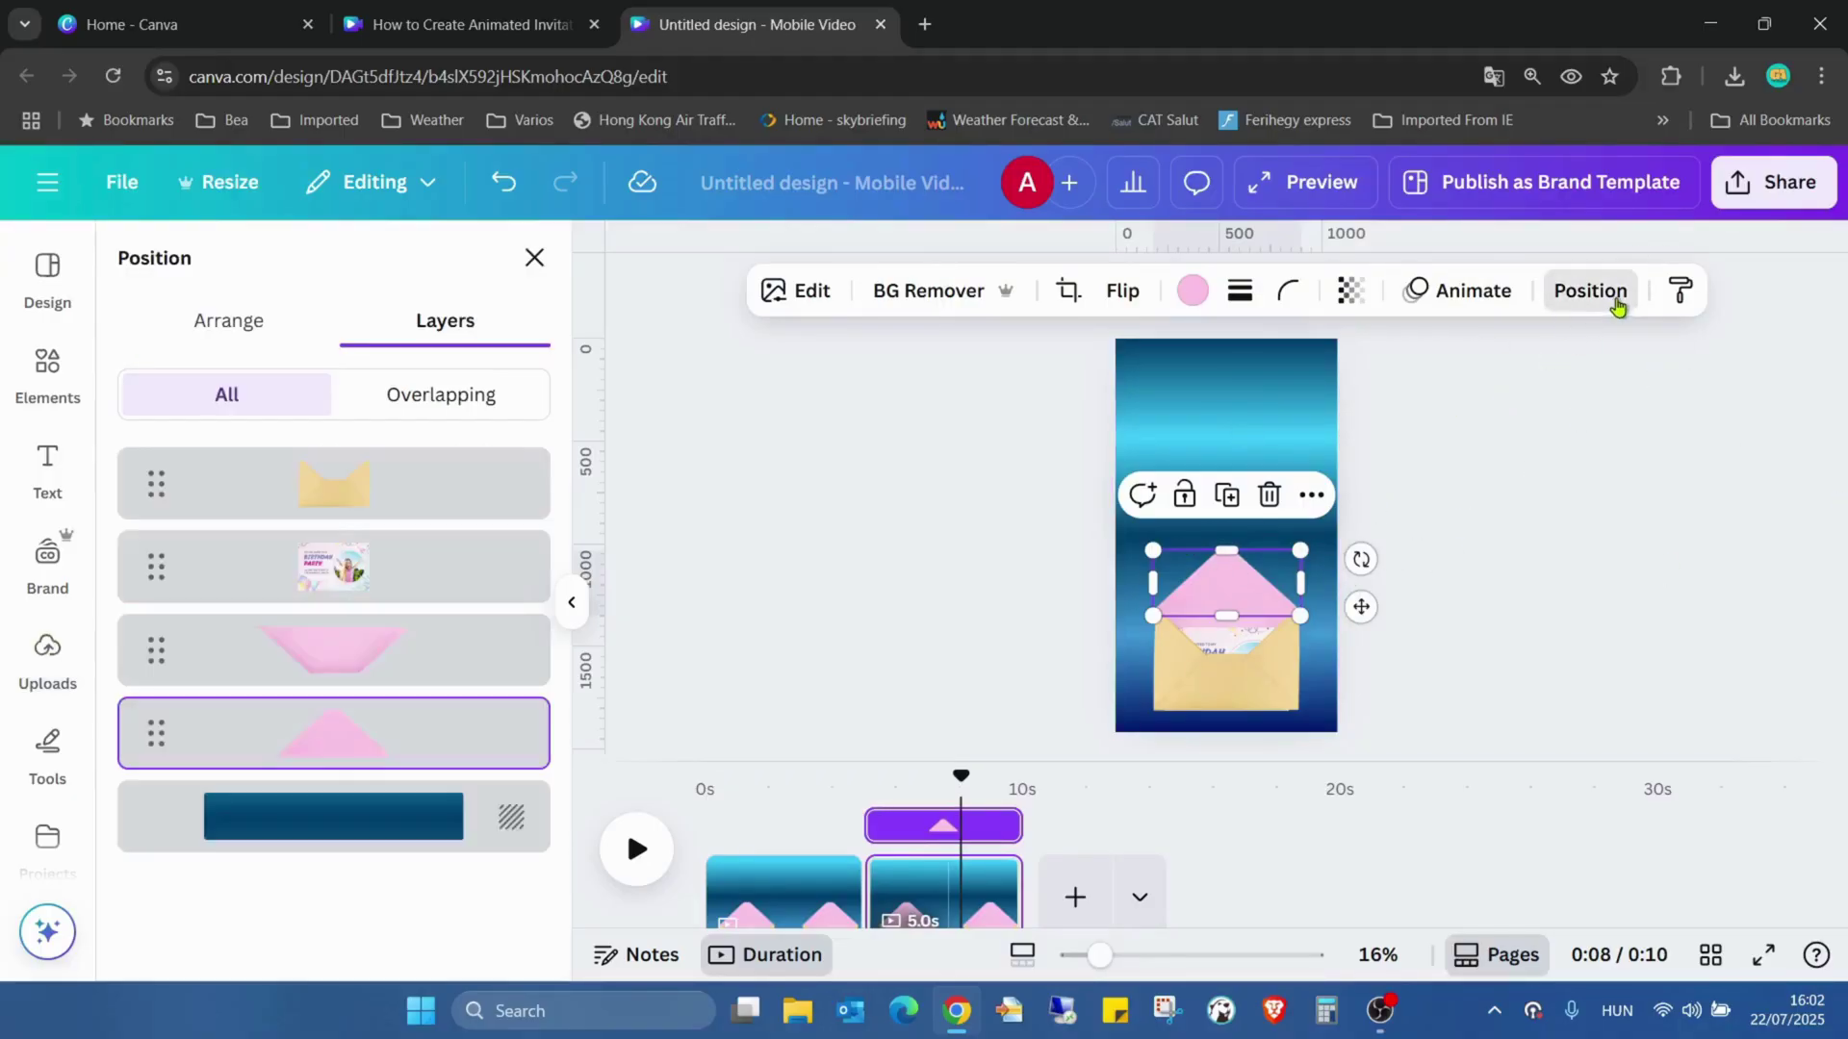
{"action": "left_click", "coordinate": [404, 544]}
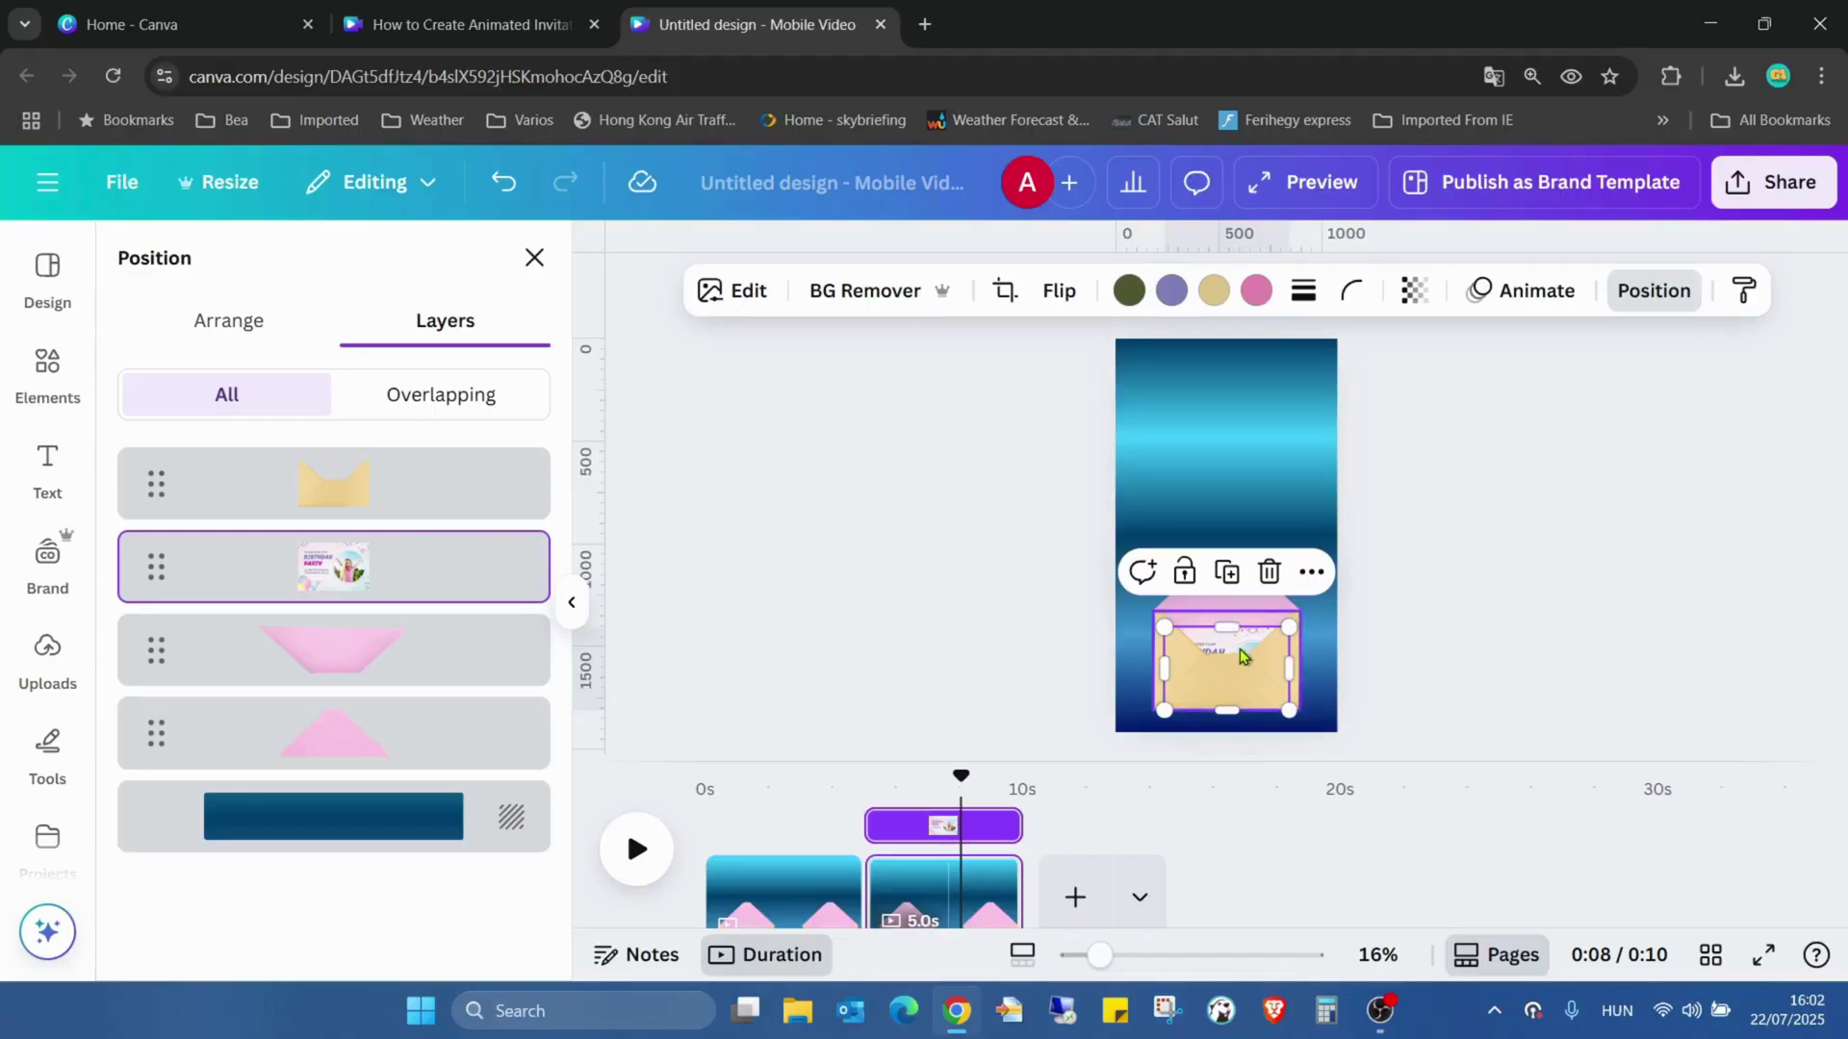
{"action": "left_click_drag", "start_coordinate": [1241, 649], "coordinate": [1244, 423]}
{"action": "left_click", "coordinate": [1621, 632]}
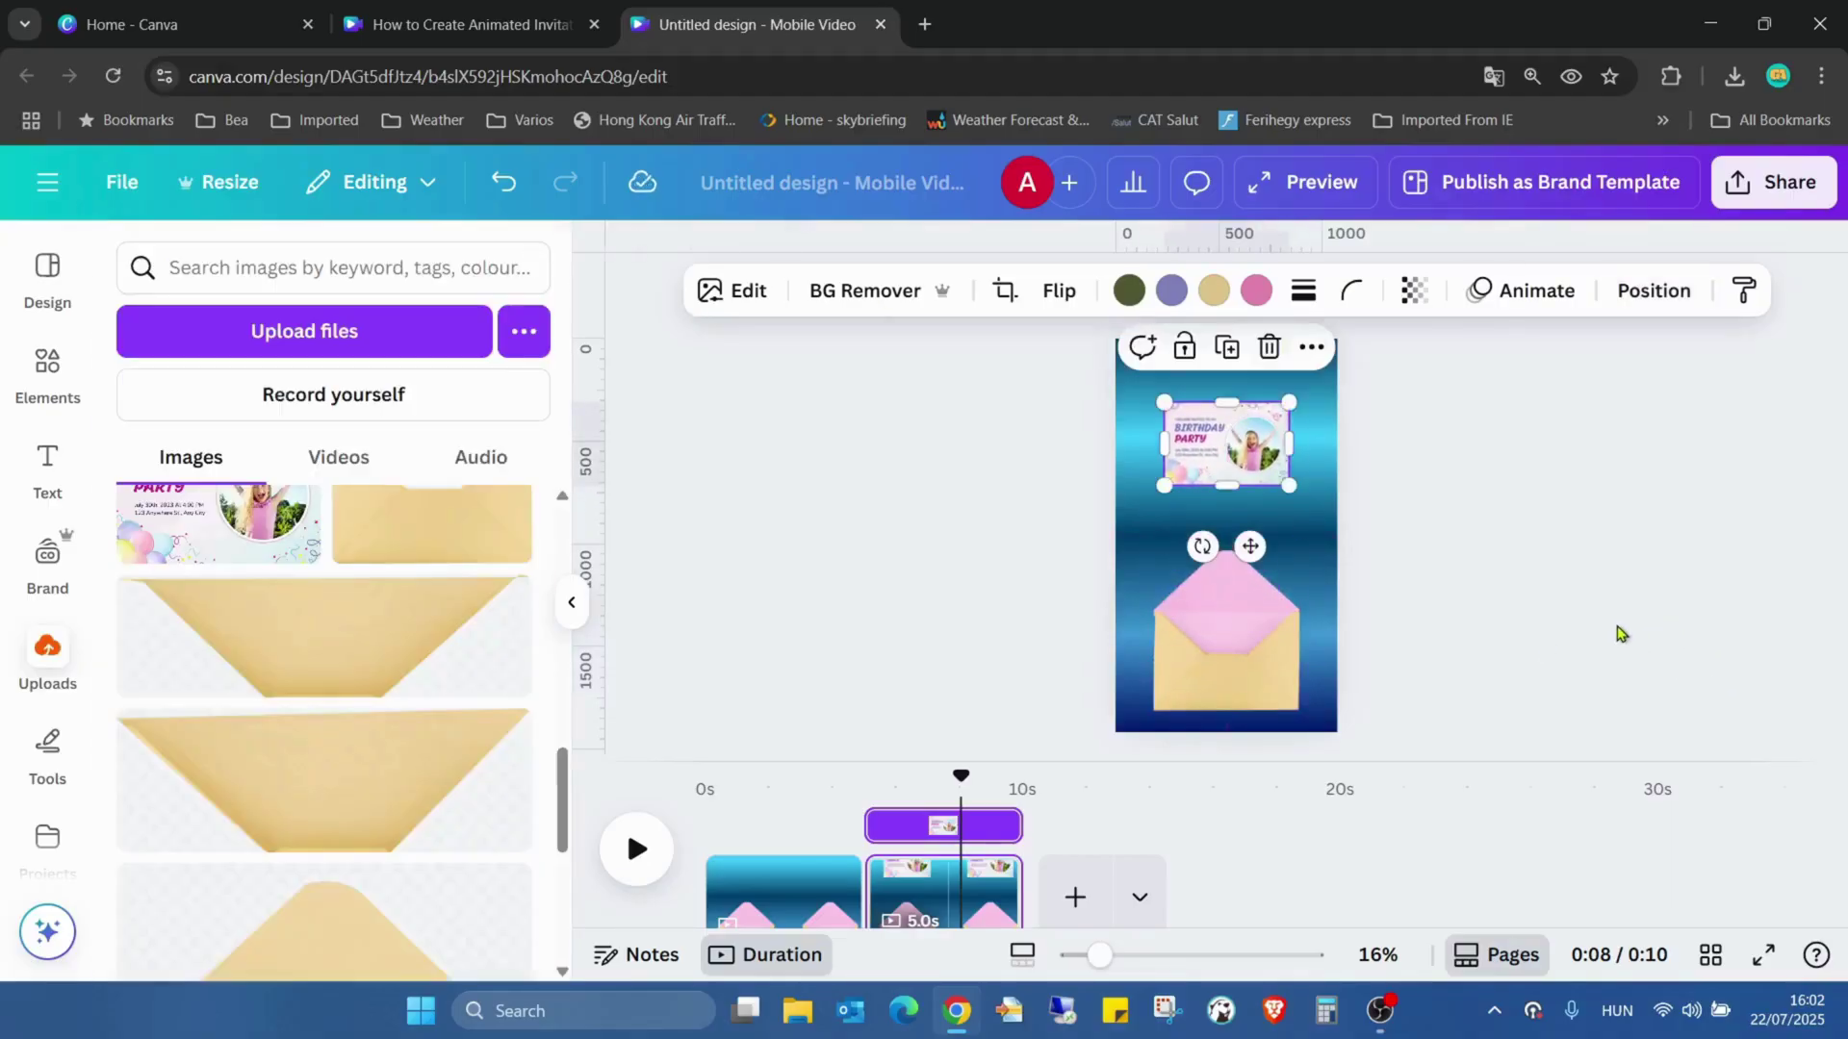
Duplicate the second page to create a third page.
{"action": "right_click", "coordinate": [951, 851]}
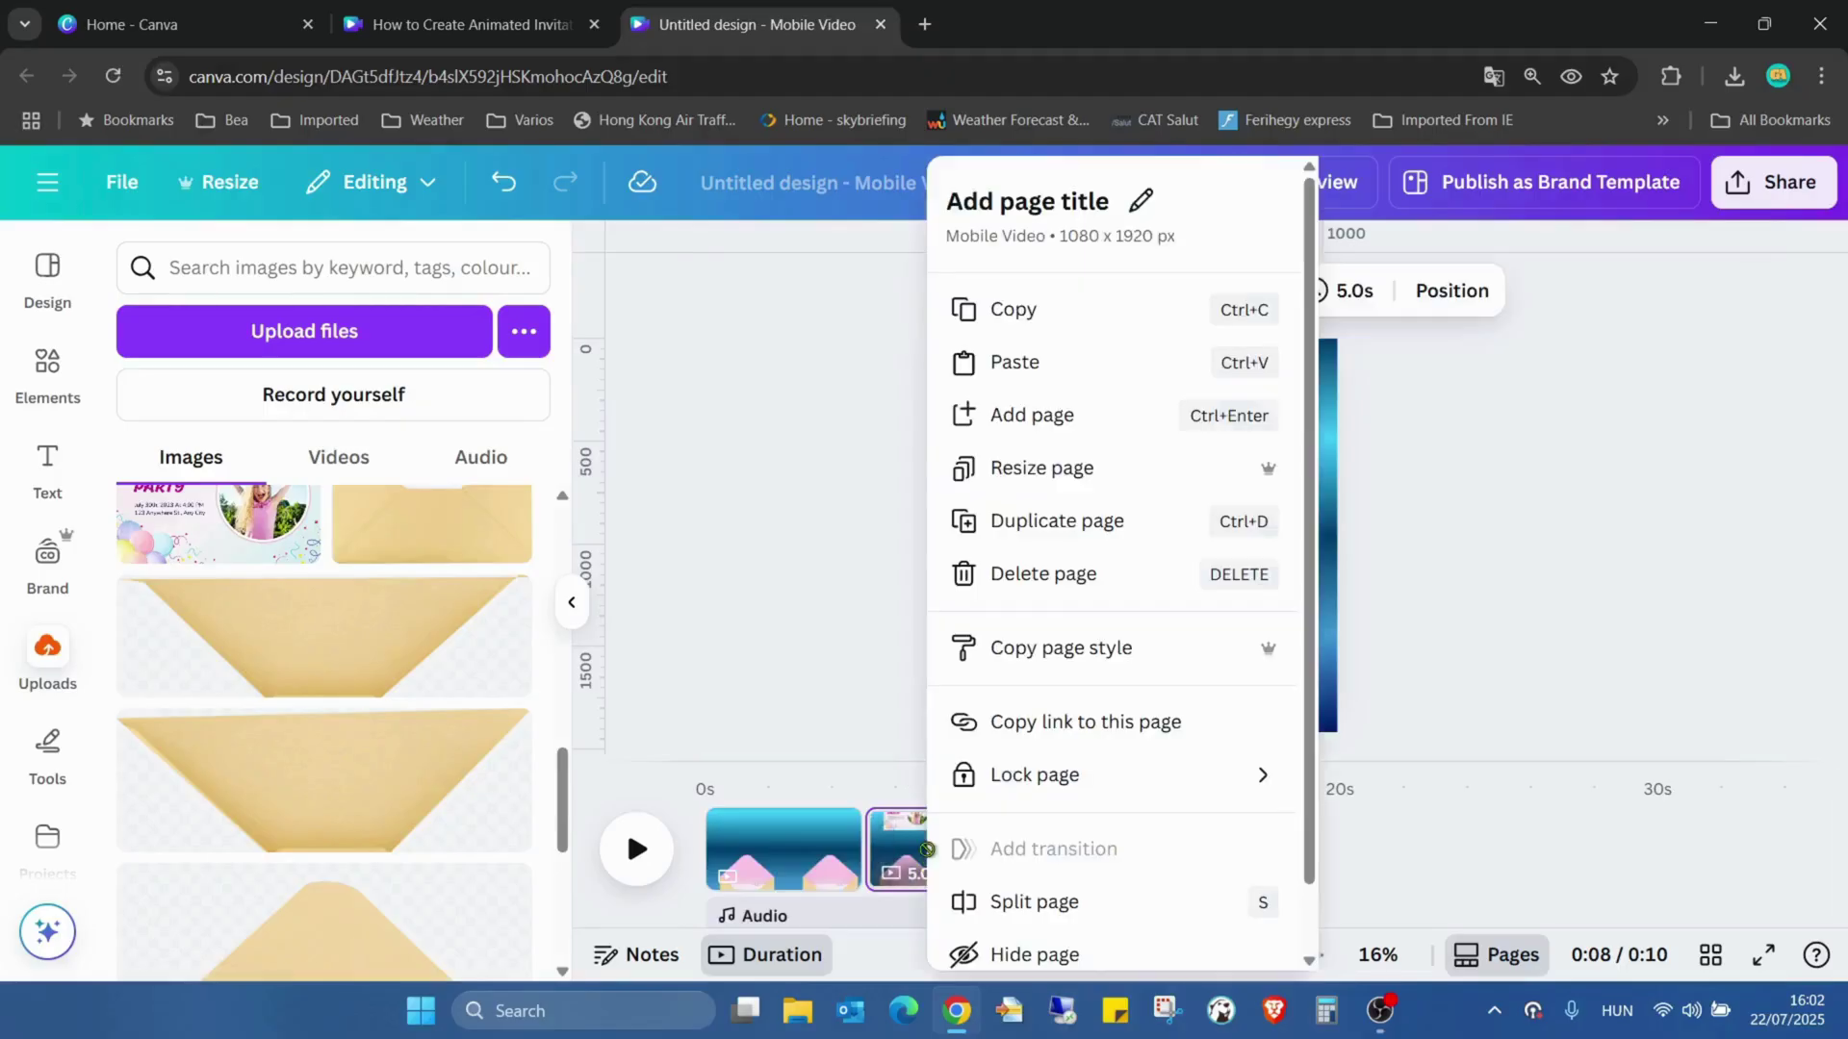
{"action": "left_click", "coordinate": [1103, 519]}
{"action": "left_click", "coordinate": [1545, 568]}
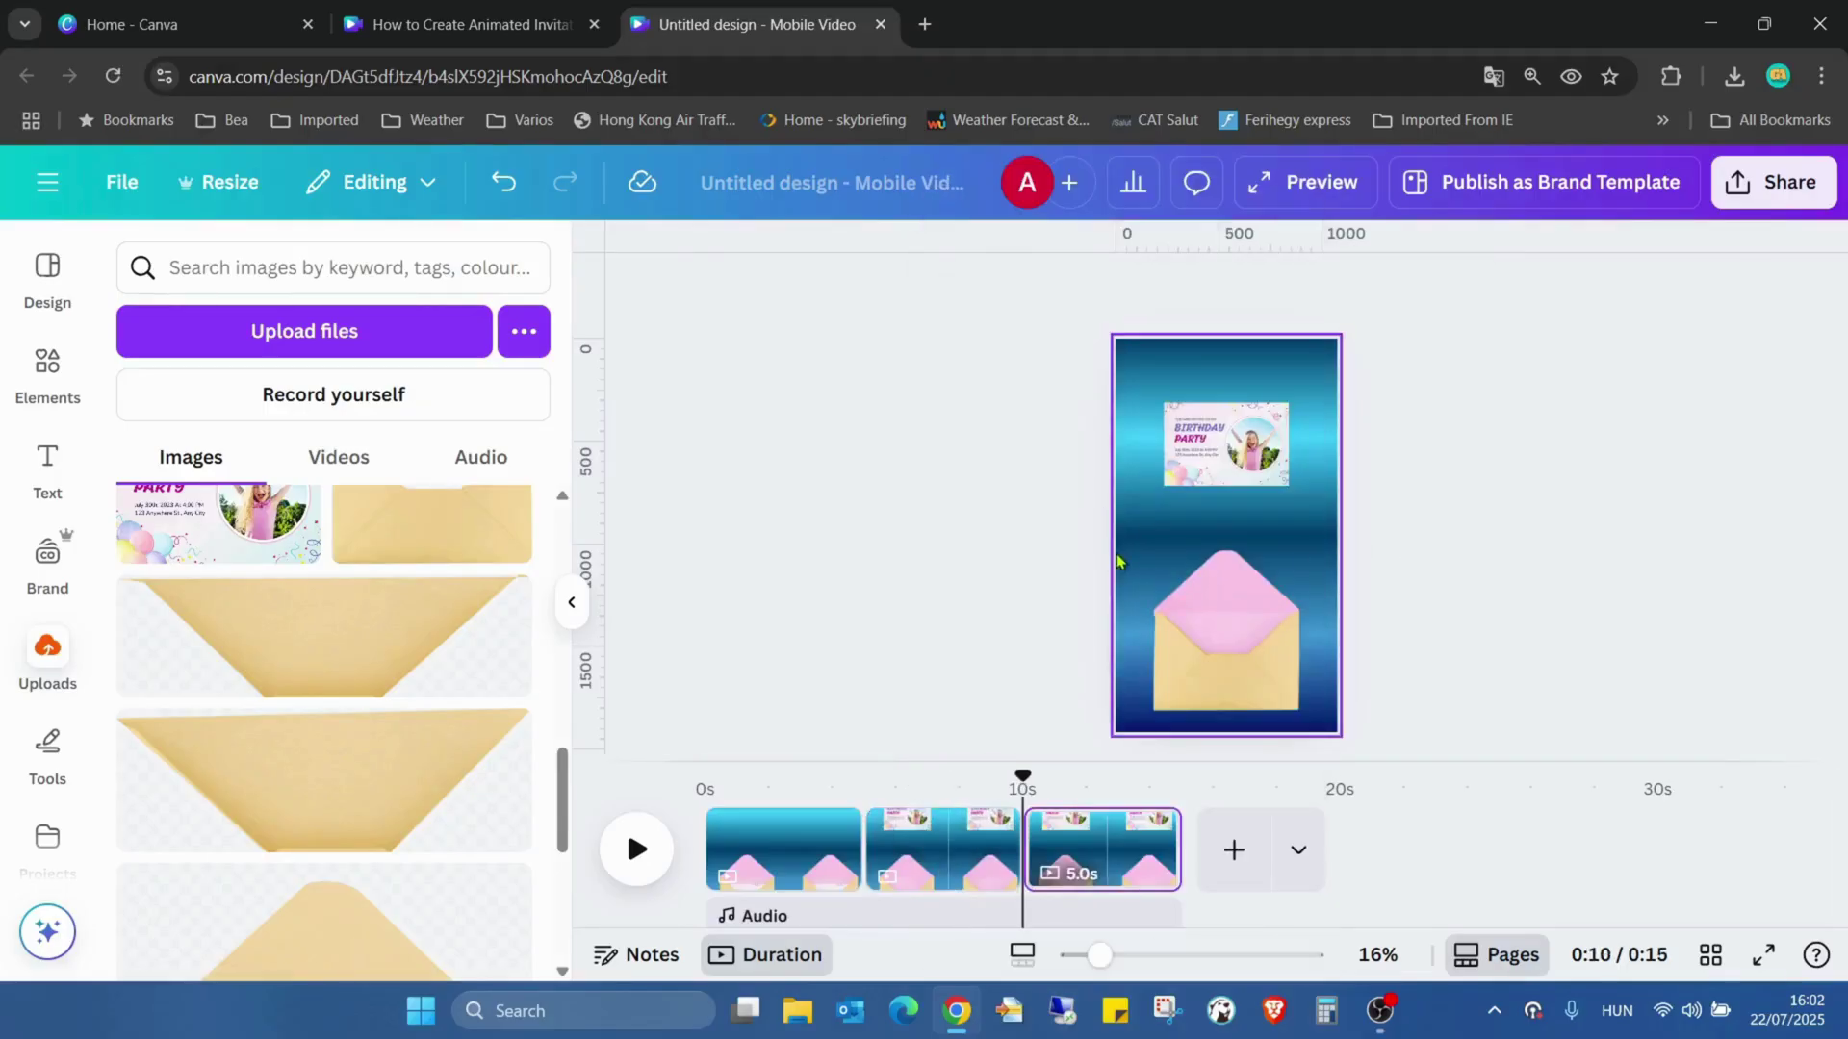
Move the envelope down to the page bottom and the invitation card to mid-page.
{"action": "left_click_drag", "start_coordinate": [1130, 541], "coordinate": [1316, 722]}
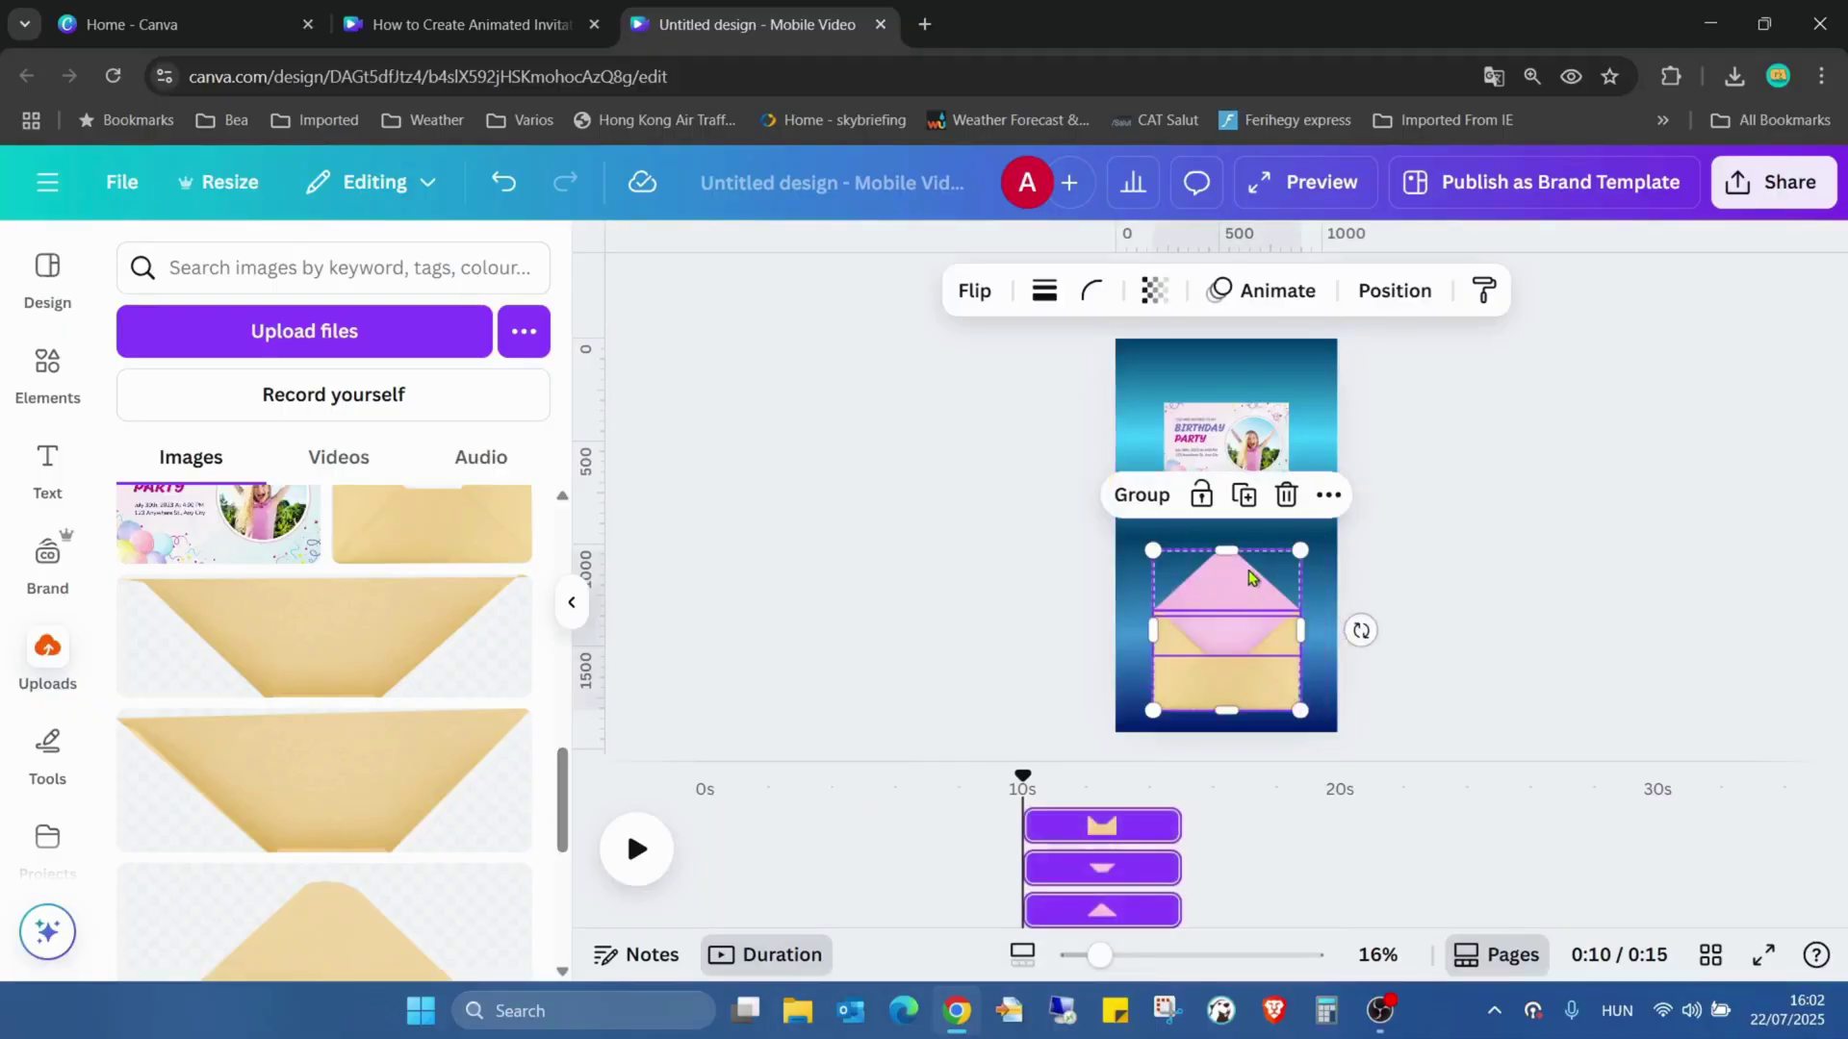
{"action": "left_click_drag", "start_coordinate": [1248, 578], "coordinate": [1245, 666]}
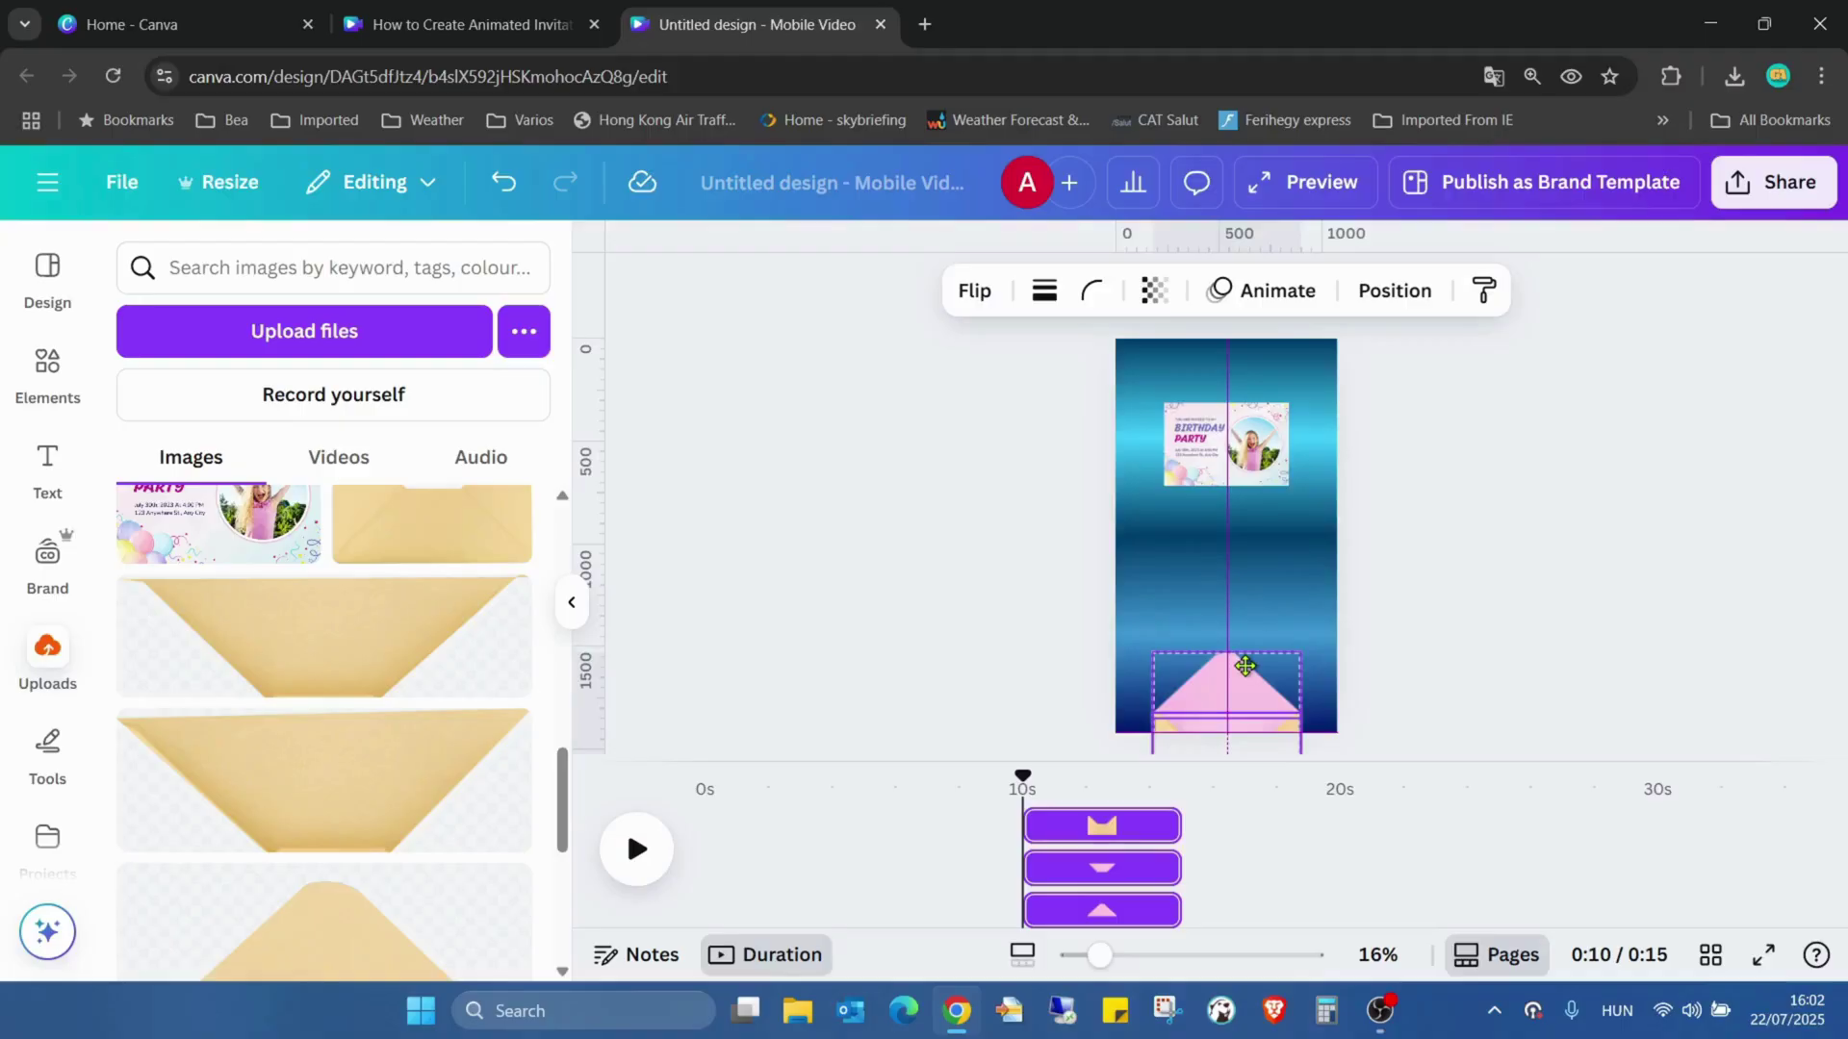
{"action": "left_click_drag", "start_coordinate": [1245, 666], "coordinate": [1245, 666]}
{"action": "left_click", "coordinate": [1477, 639]}
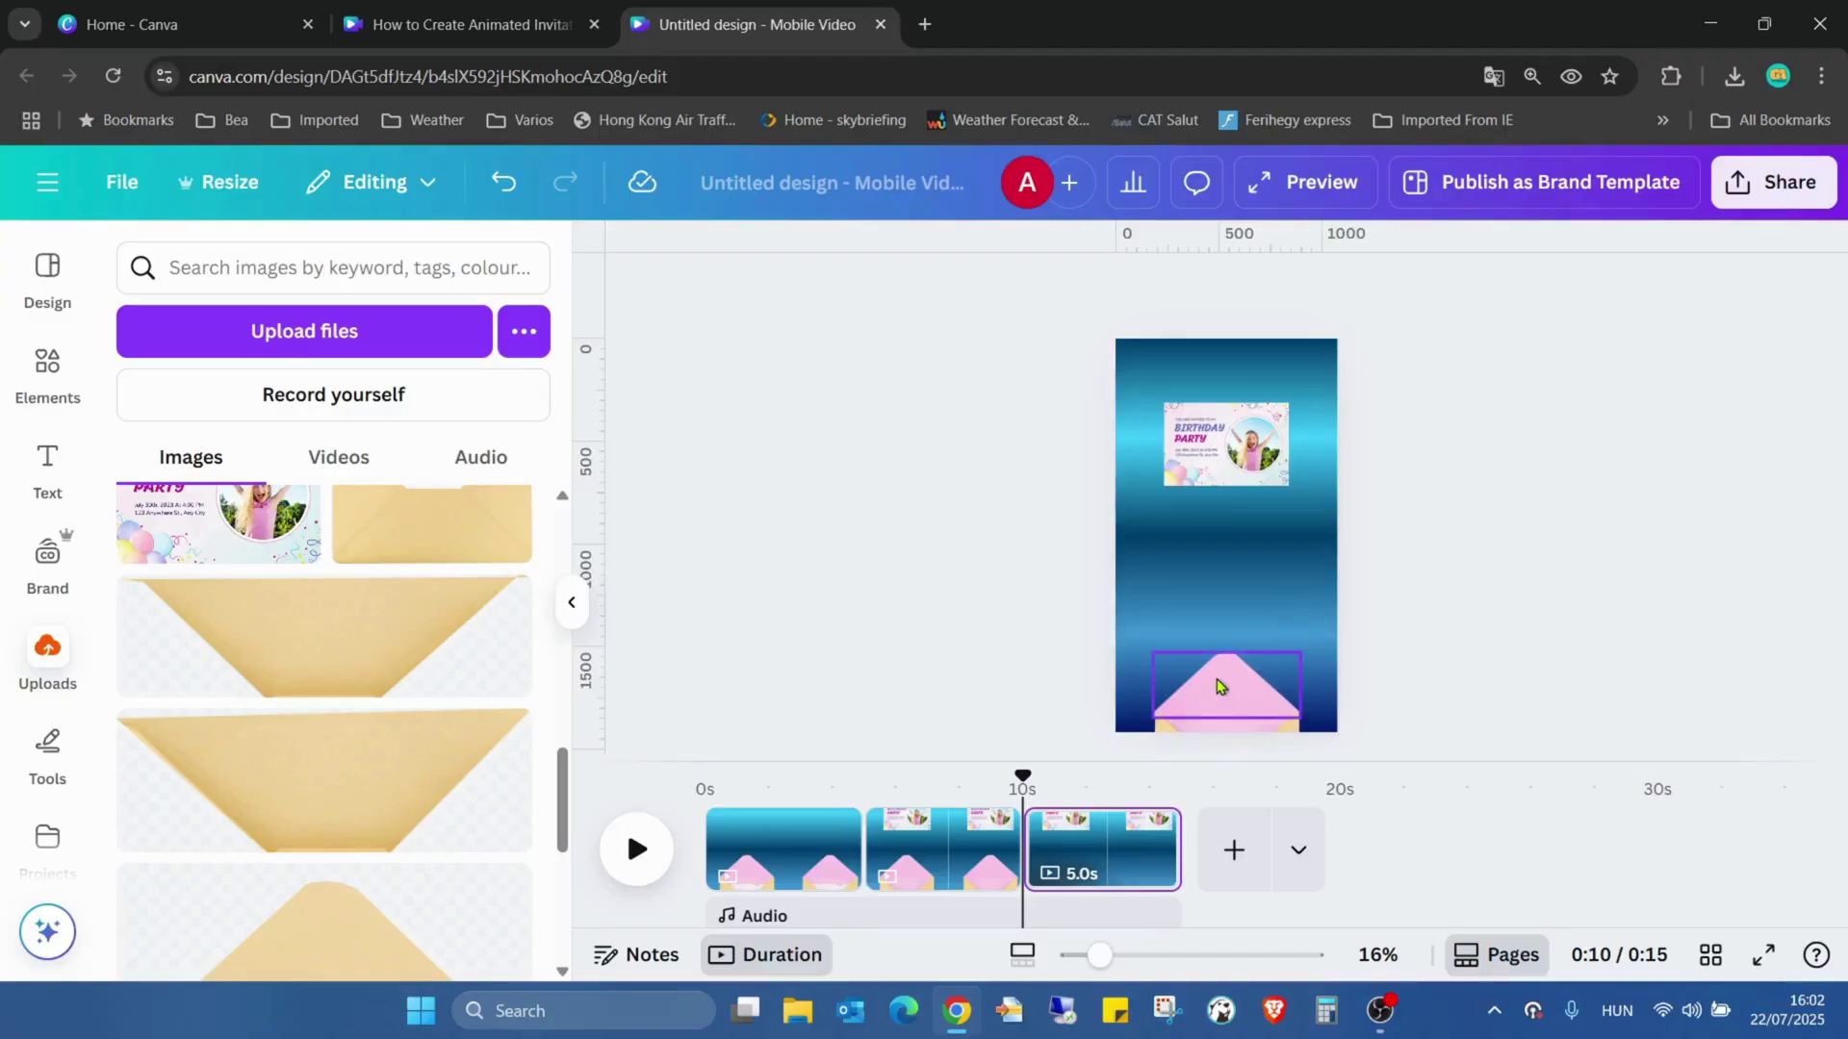
{"action": "left_click_drag", "start_coordinate": [1254, 460], "coordinate": [1275, 590]}
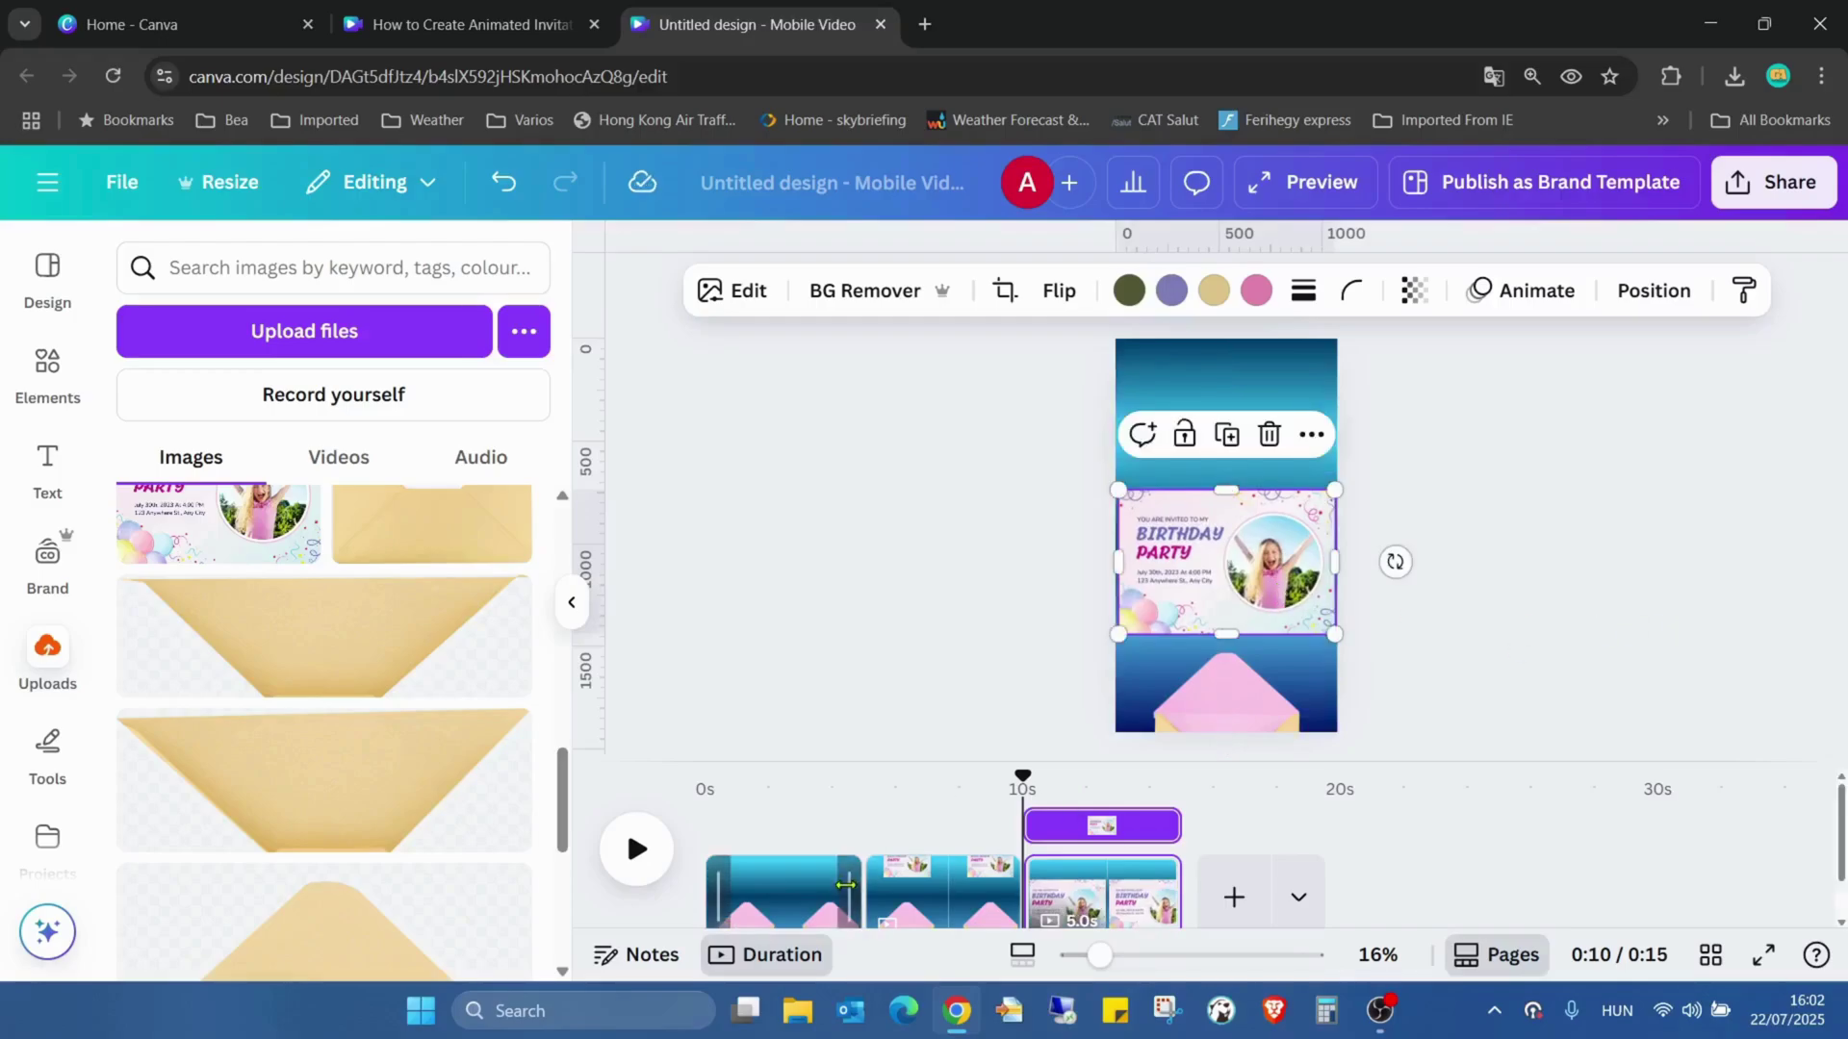
Choose Match & Move for the page 2–3 transition, set it to 2 seconds, and apply to all pages.
{"action": "mouse_move", "coordinate": [1023, 904]}
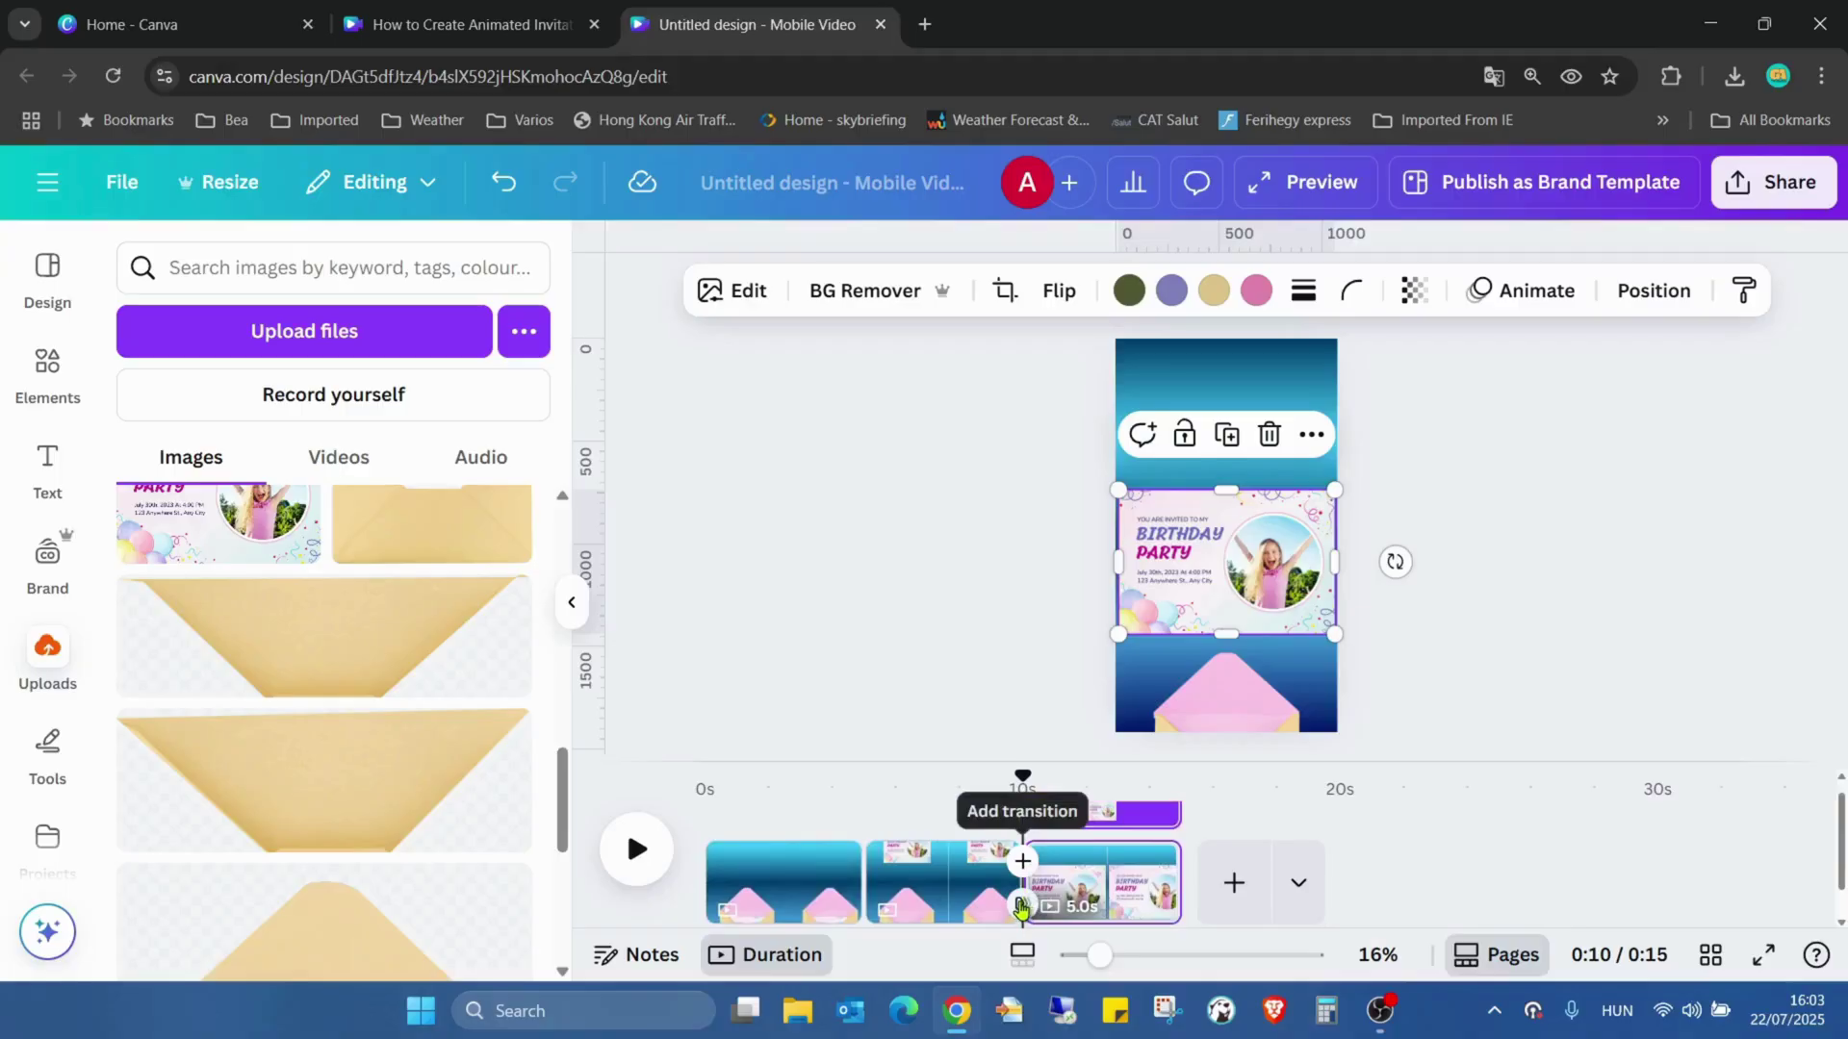
{"action": "left_click", "coordinate": [1020, 905]}
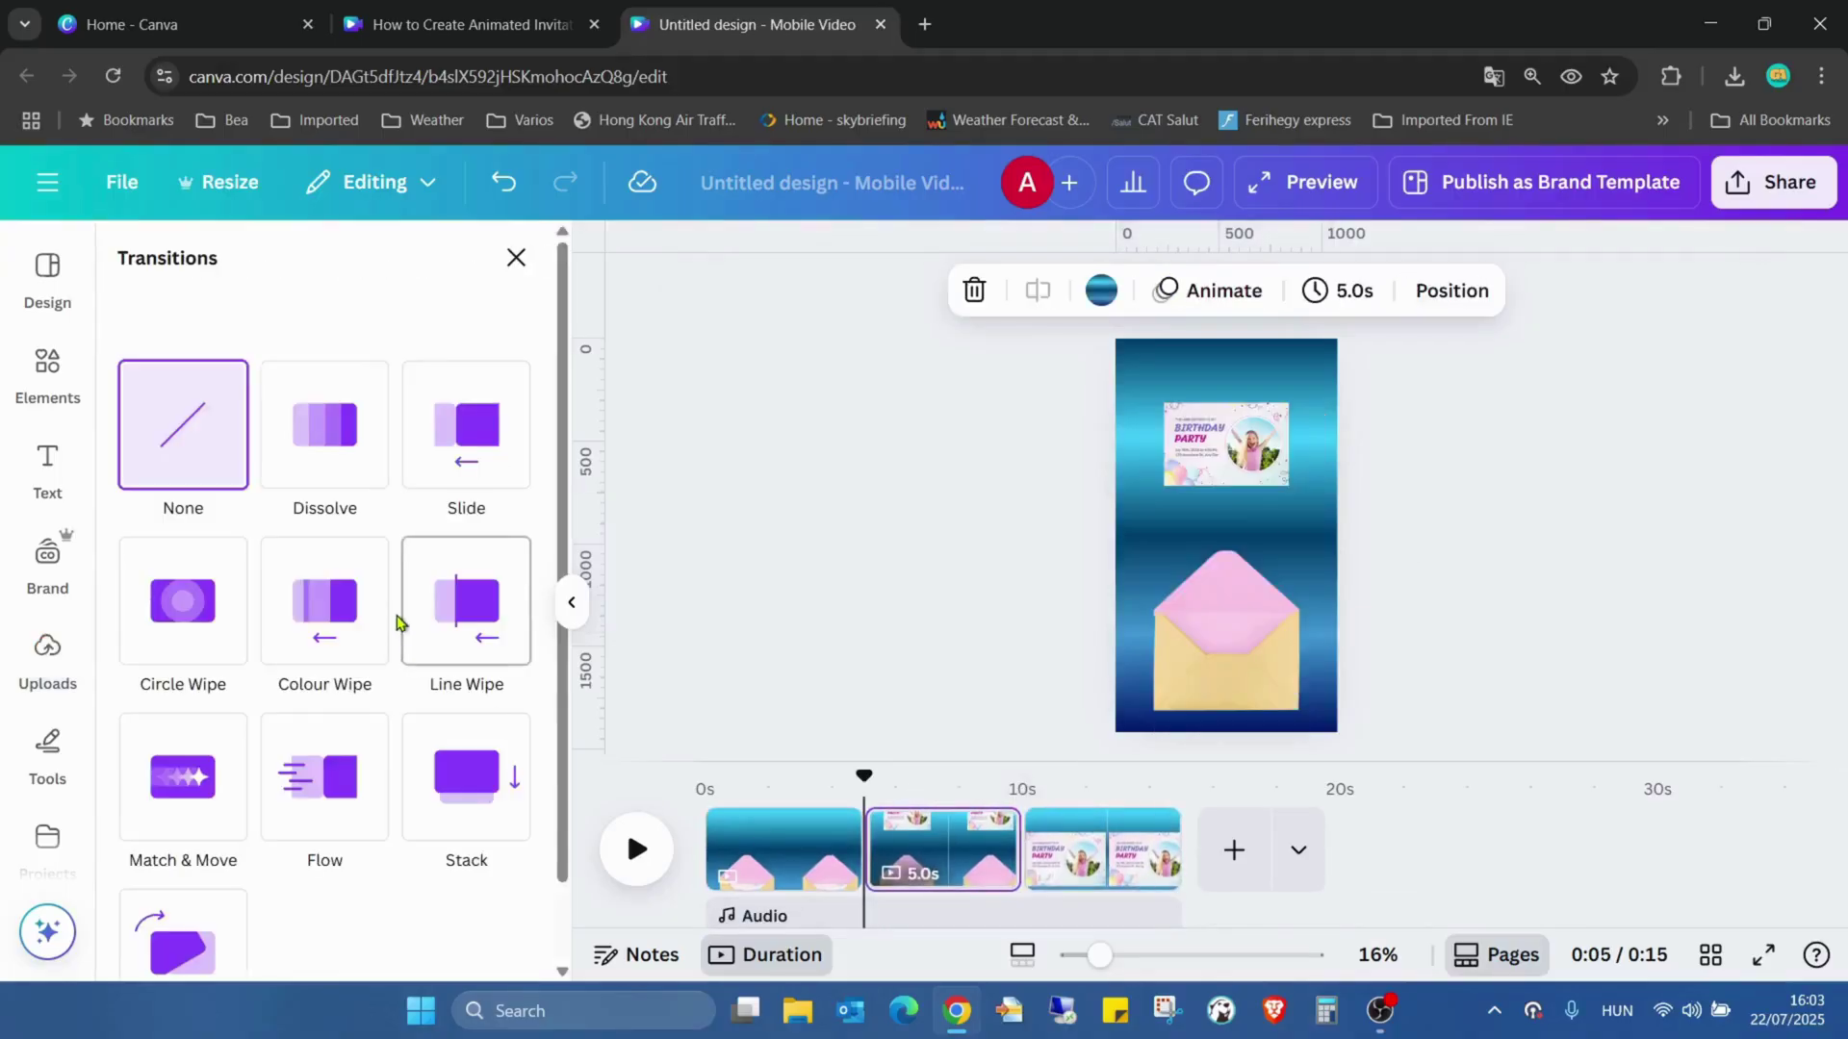
{"action": "scroll", "coordinate": [288, 481], "scroll_direction": "down", "scroll_amount": 2}
{"action": "left_click", "coordinate": [163, 690]}
{"action": "scroll", "coordinate": [206, 783], "scroll_direction": "down", "scroll_amount": 1}
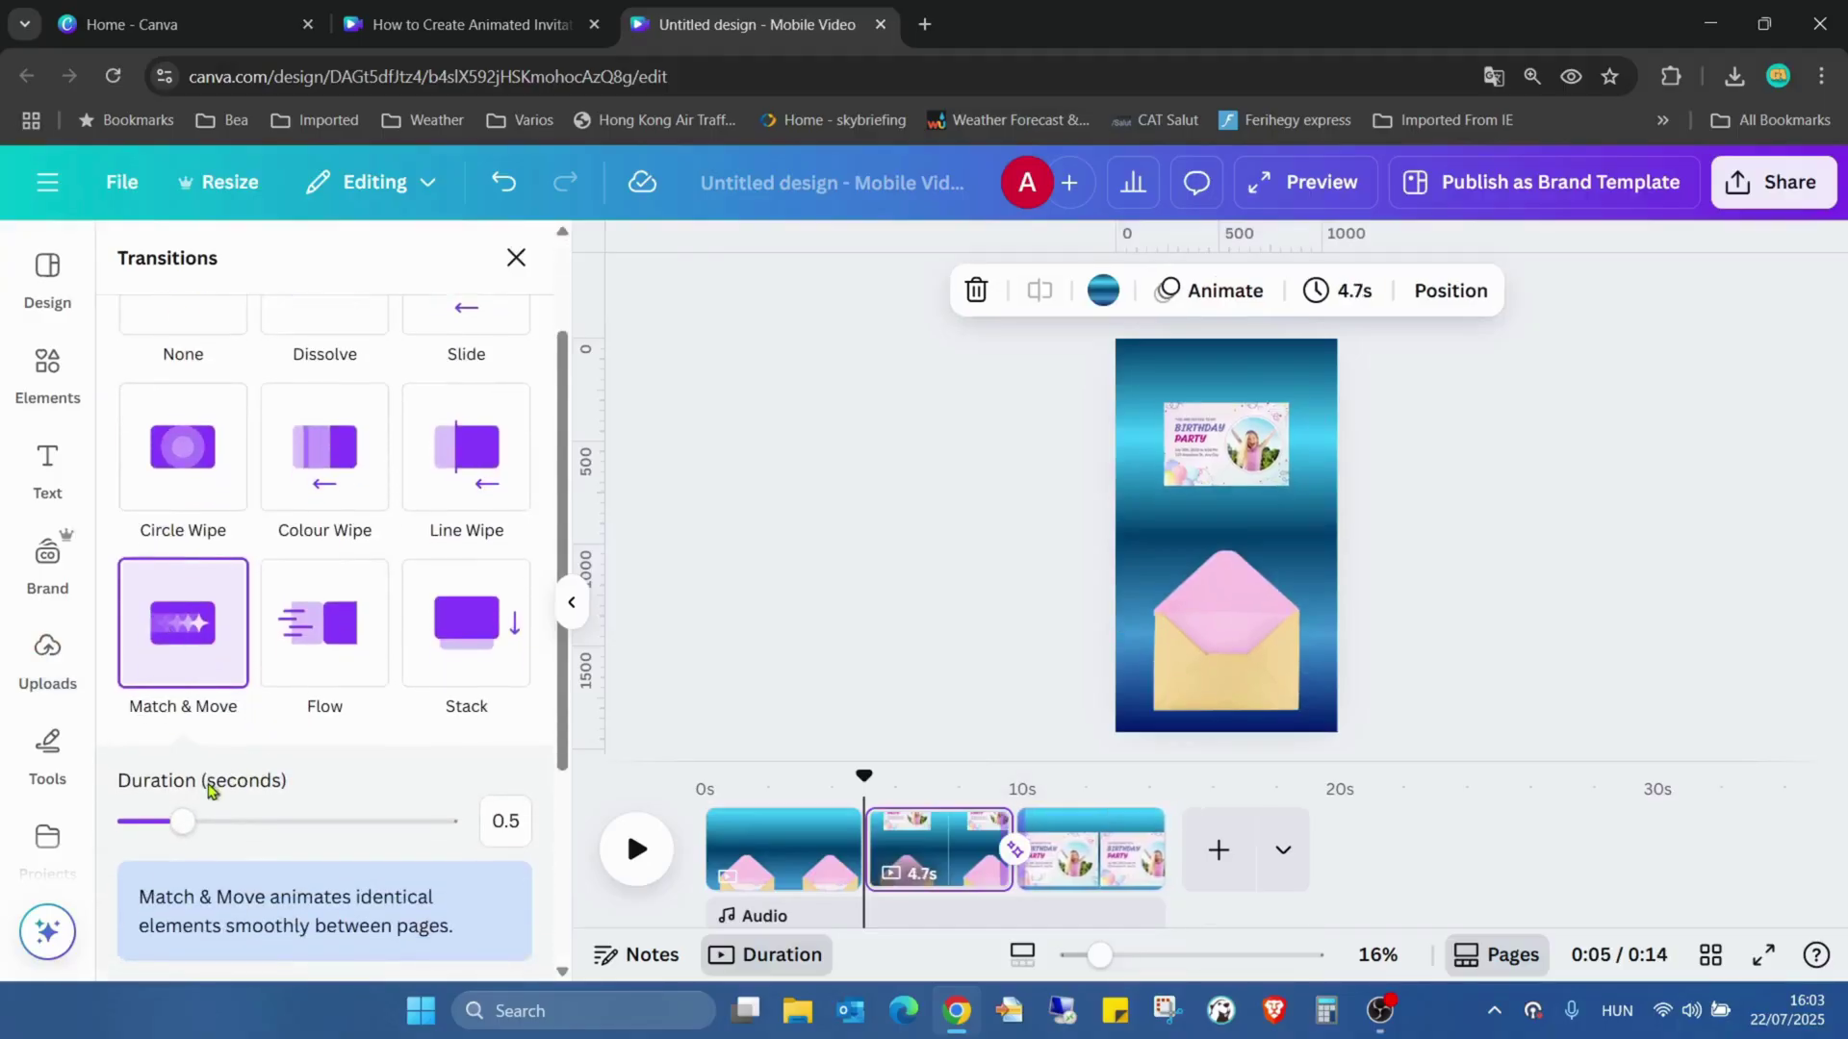
{"action": "left_click_drag", "start_coordinate": [173, 821], "coordinate": [380, 821]}
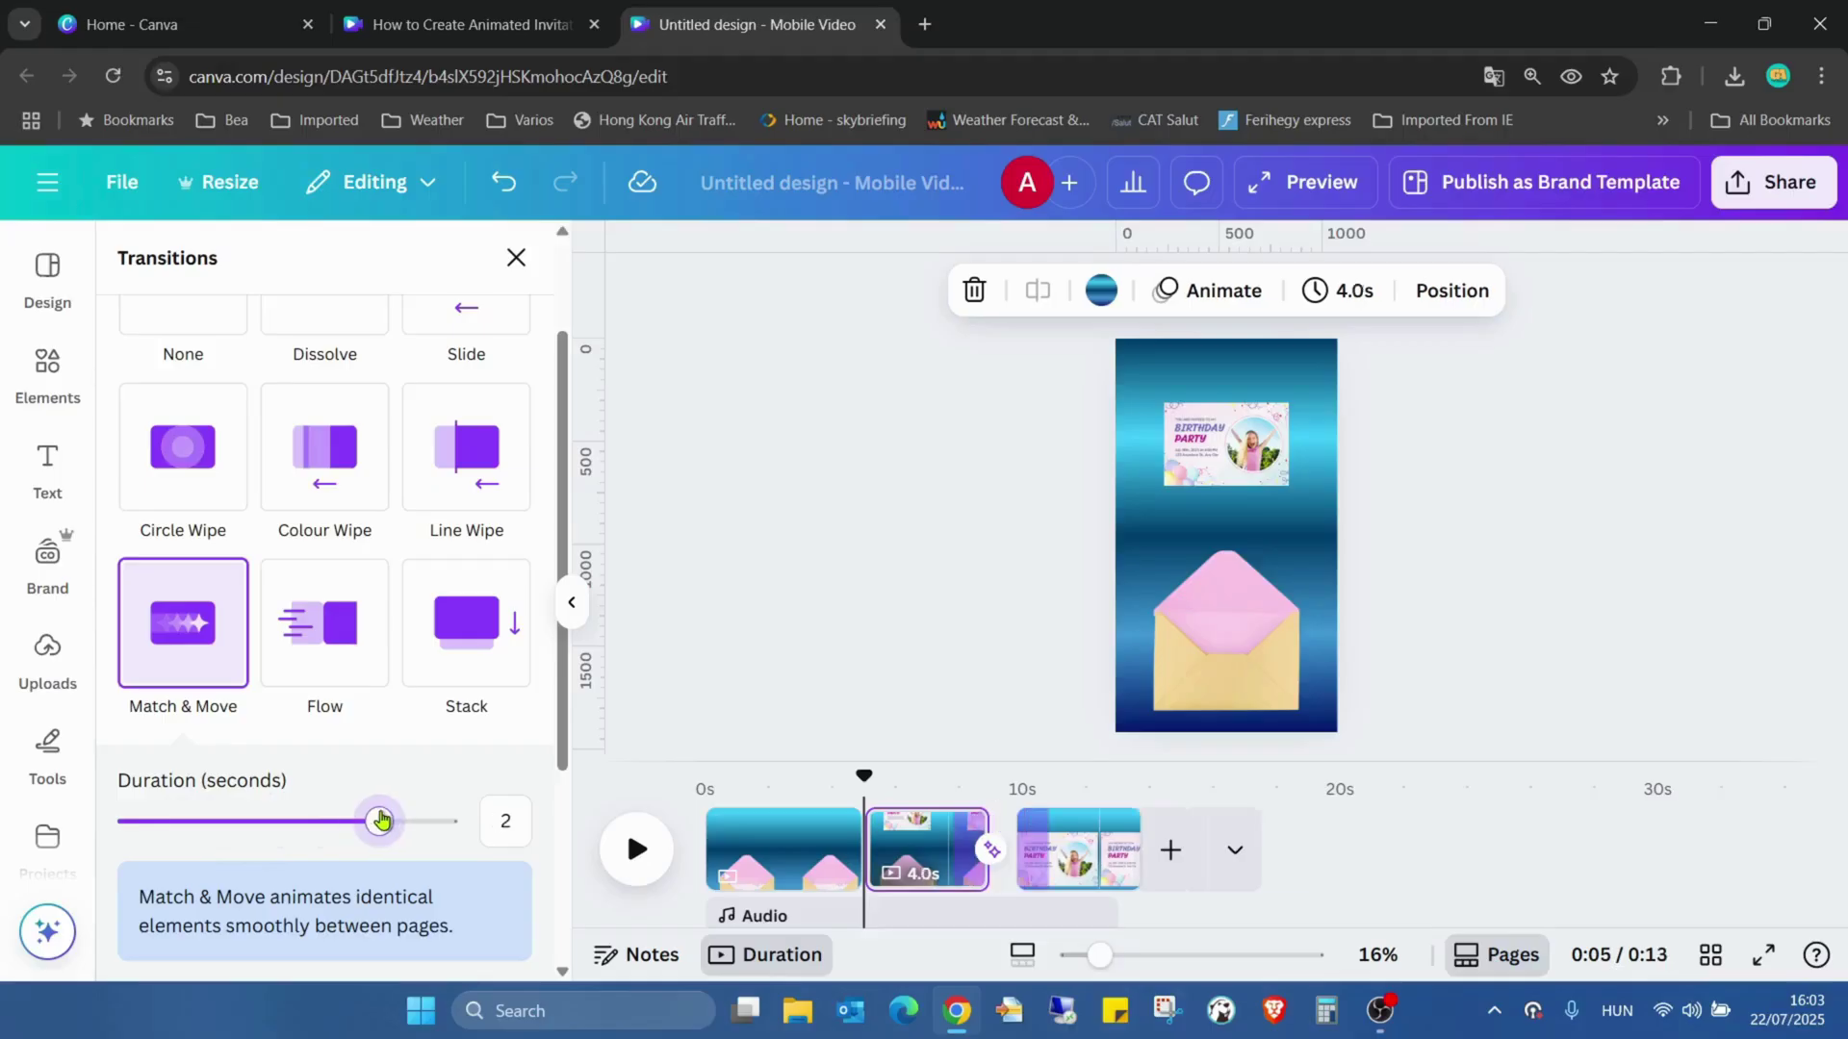
{"action": "scroll", "coordinate": [323, 660], "scroll_direction": "down", "scroll_amount": 3}
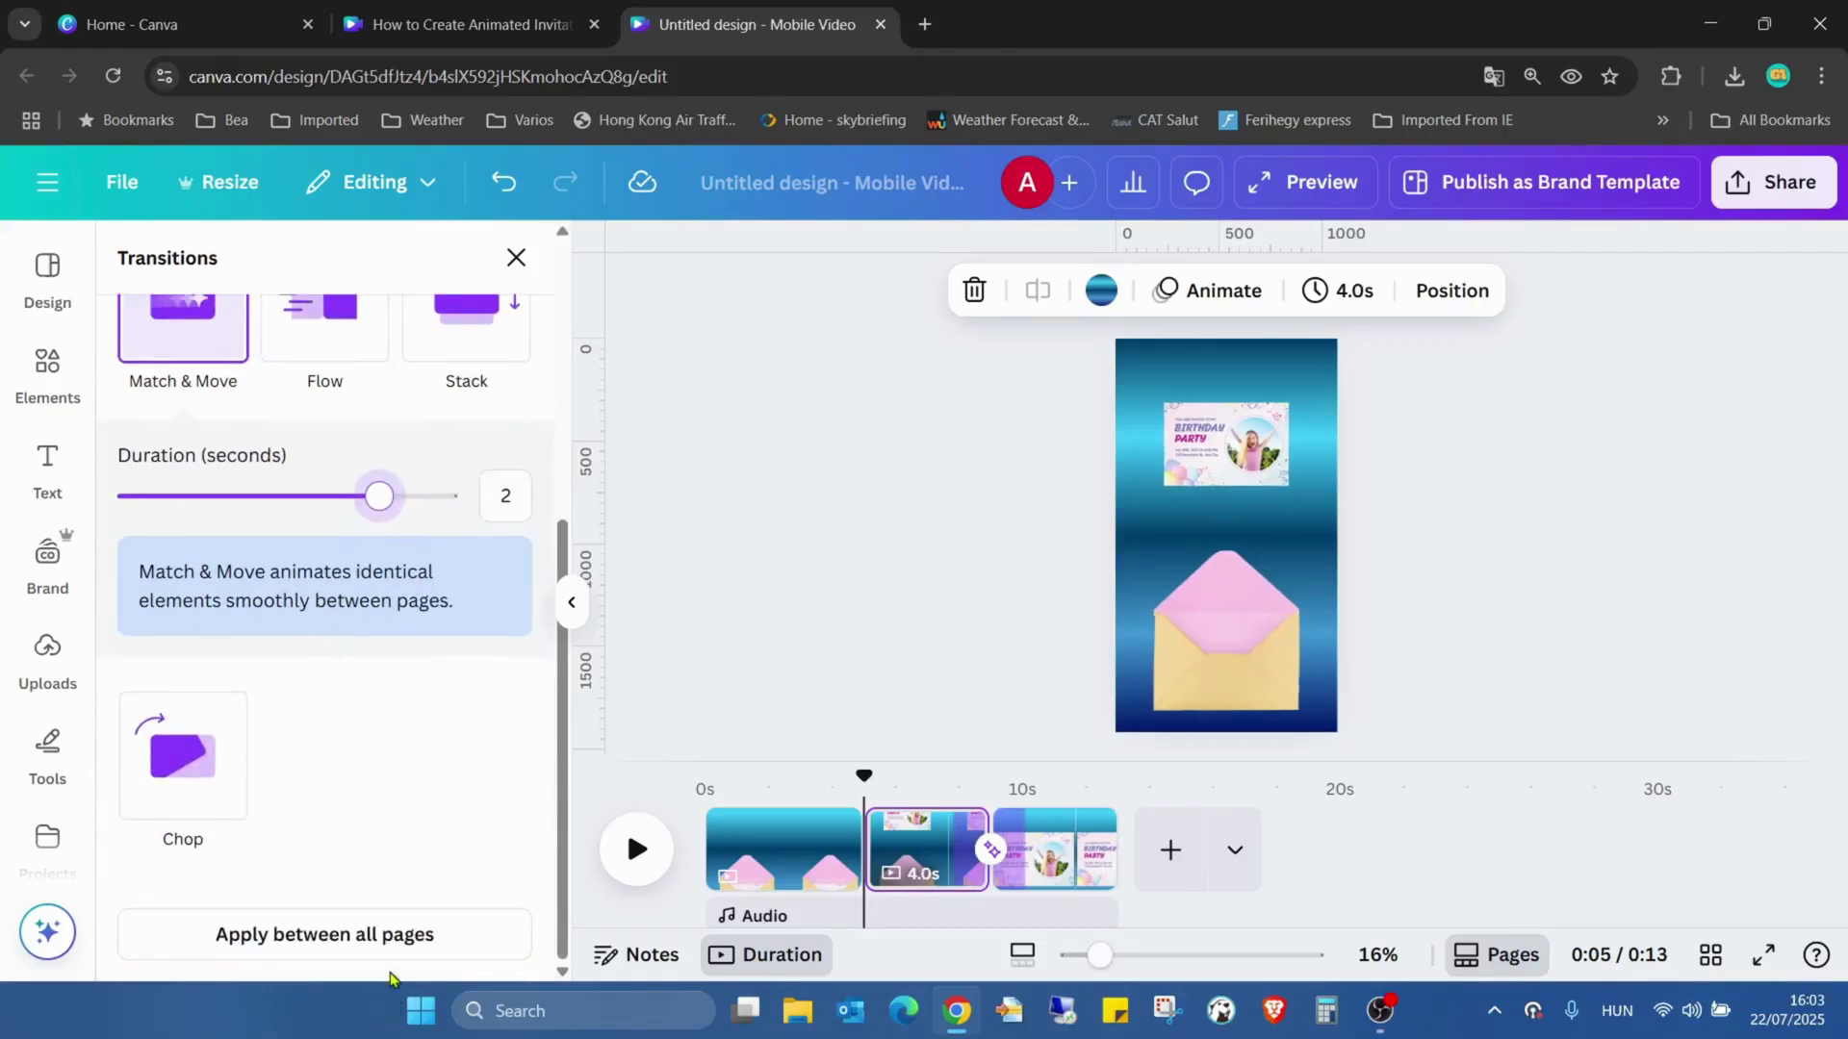
{"action": "left_click", "coordinate": [396, 934]}
{"action": "left_click", "coordinate": [1023, 603]}
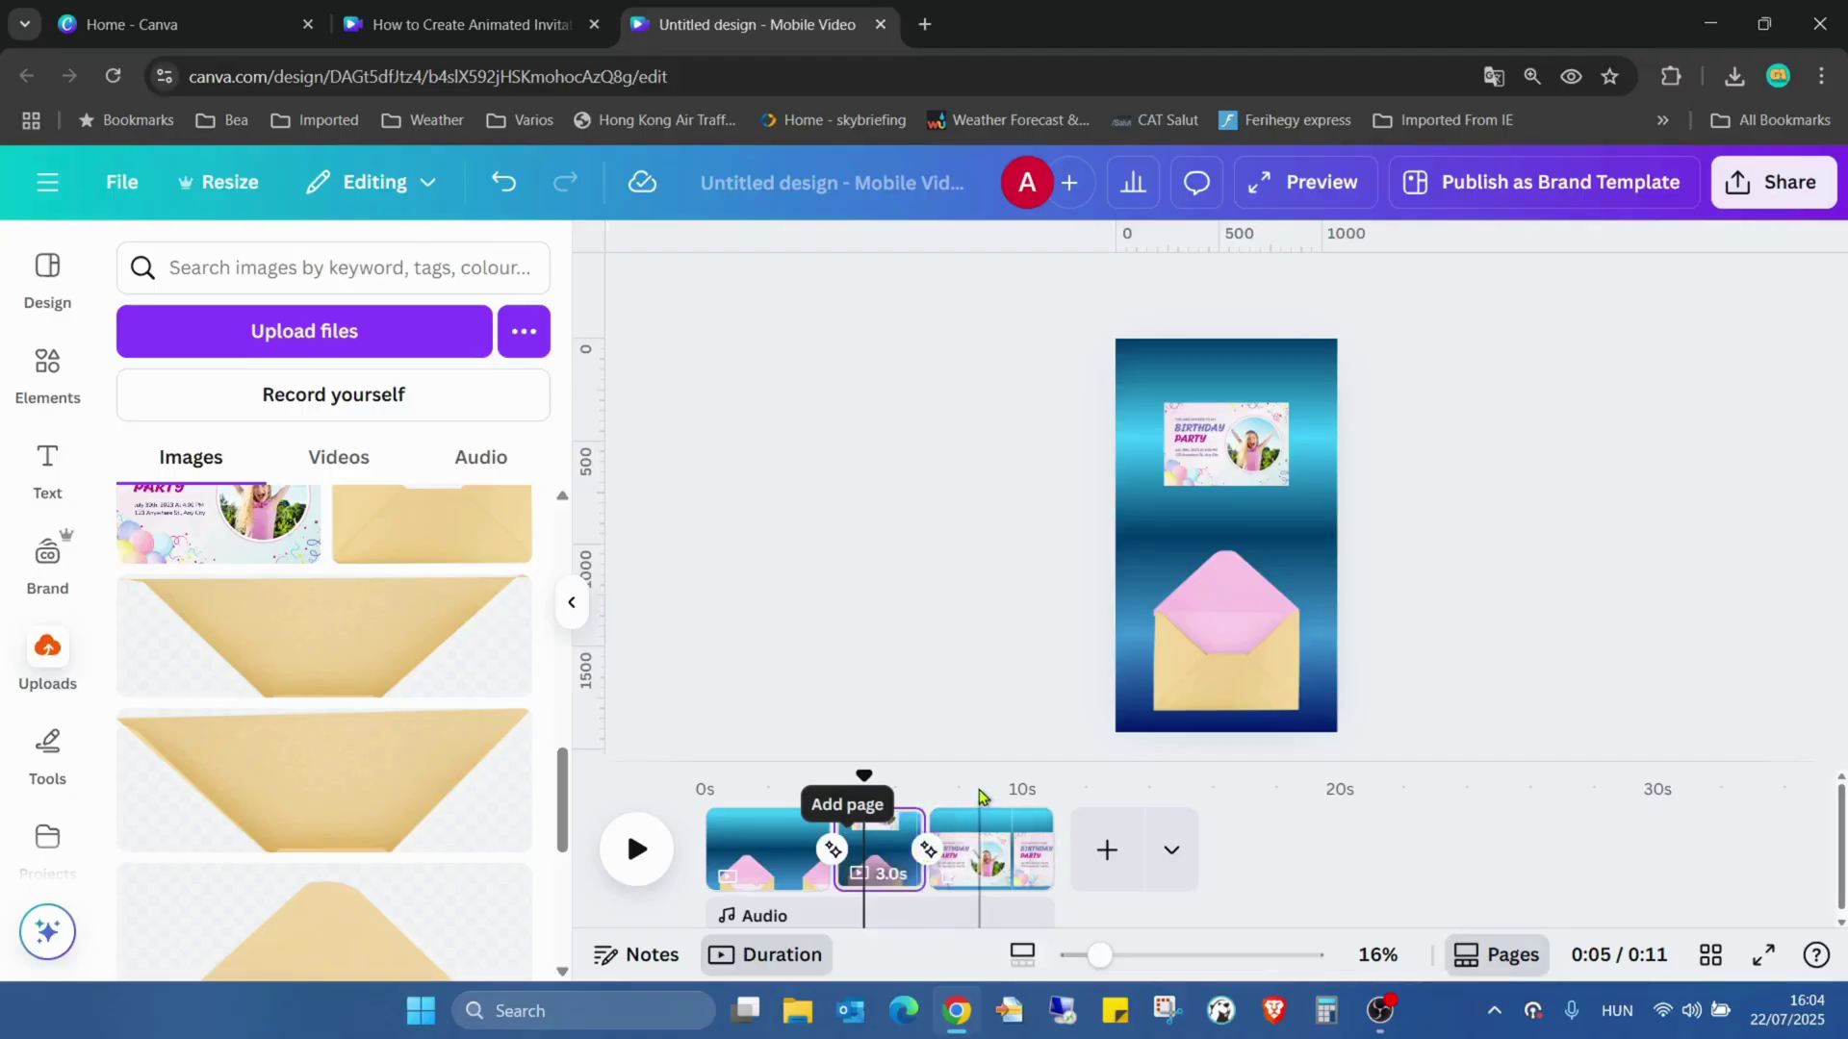
Set page 1's duration to 3 seconds and apply it to all pages, totalling 9 seconds.
{"action": "left_click", "coordinate": [773, 846]}
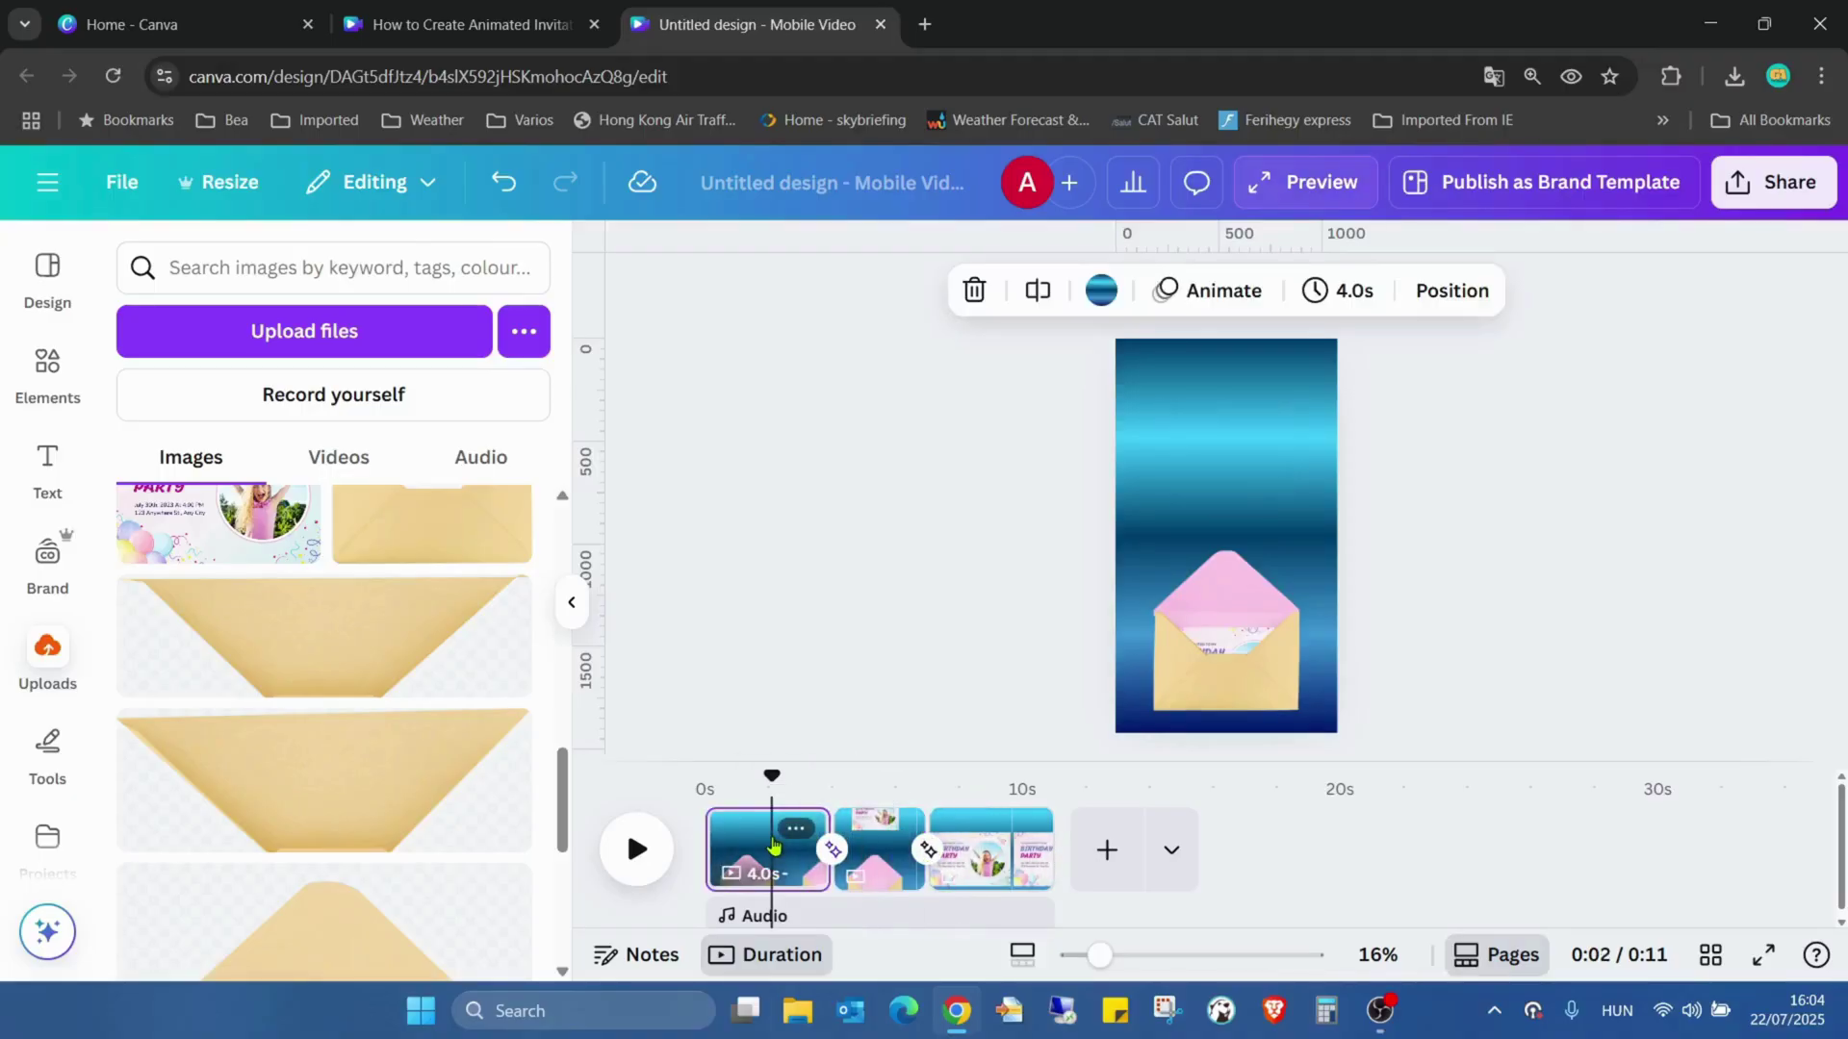
{"action": "left_click", "coordinate": [1344, 298]}
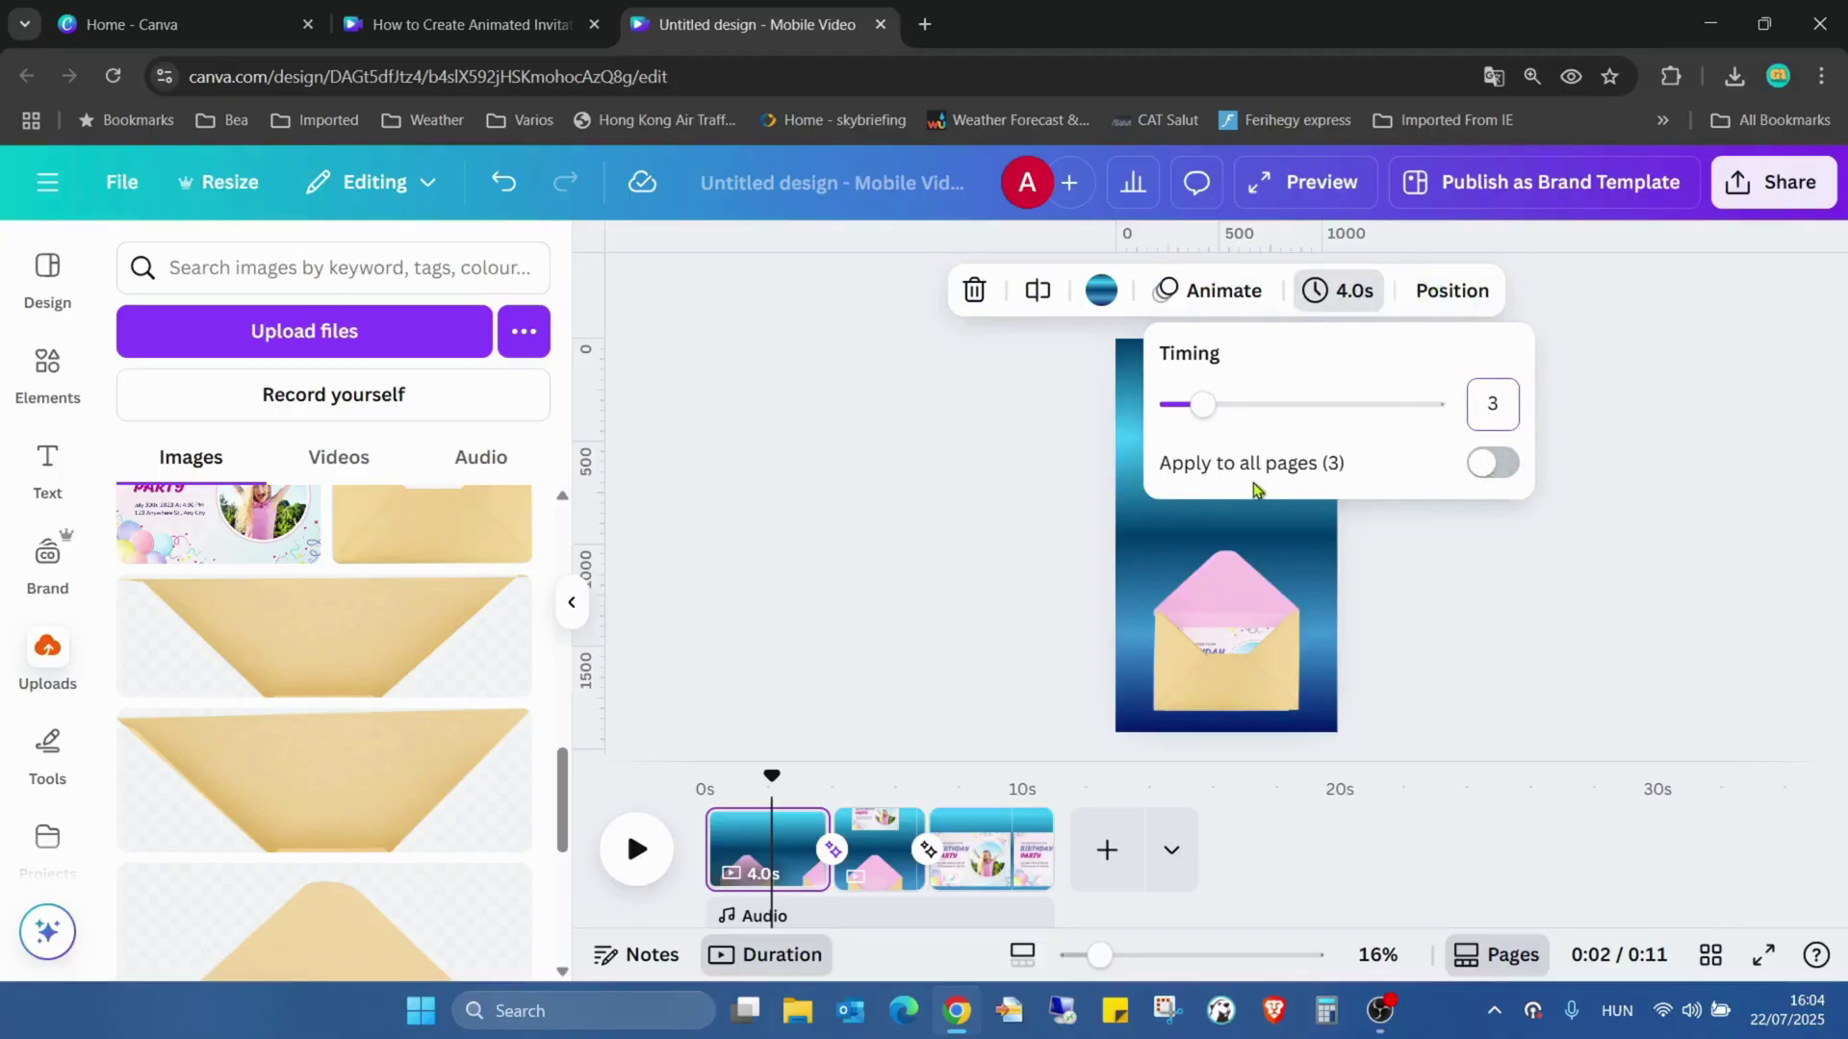
{"action": "left_click", "coordinate": [1494, 463]}
{"action": "left_click", "coordinate": [1515, 546]}
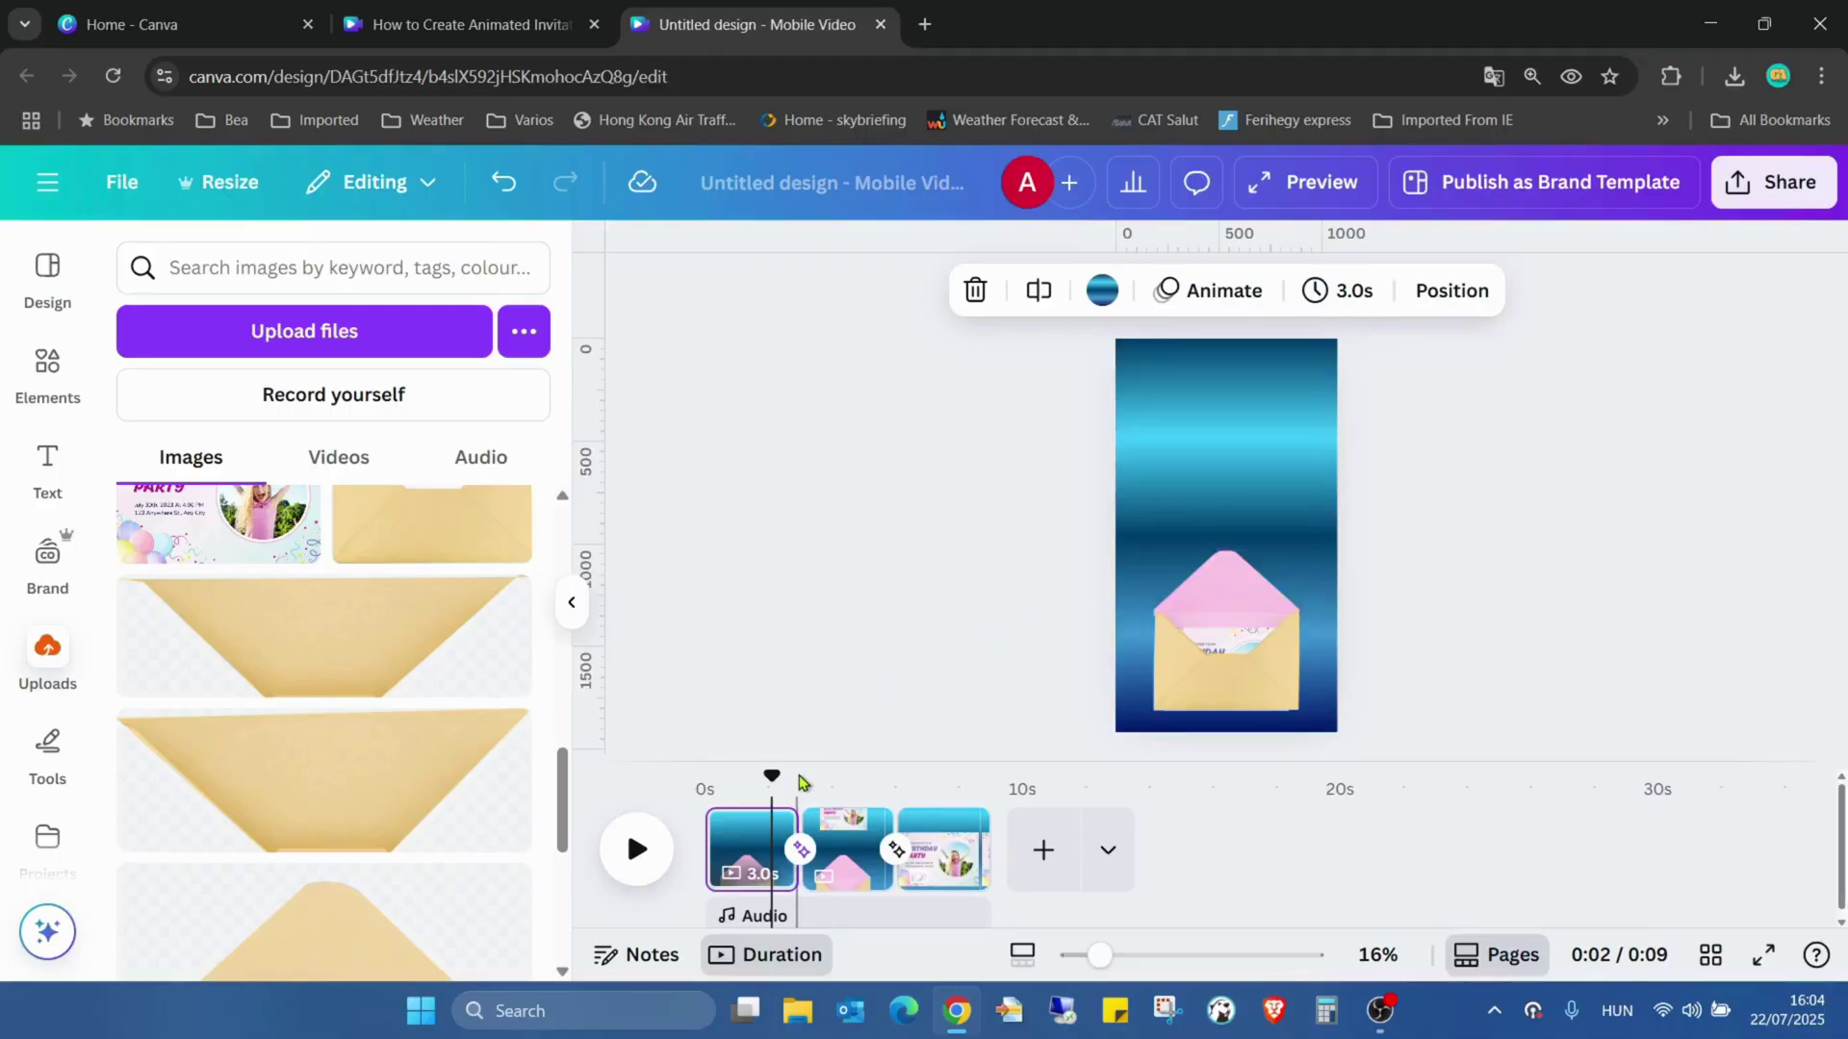
{"action": "left_click_drag", "start_coordinate": [772, 776], "coordinate": [931, 791]}
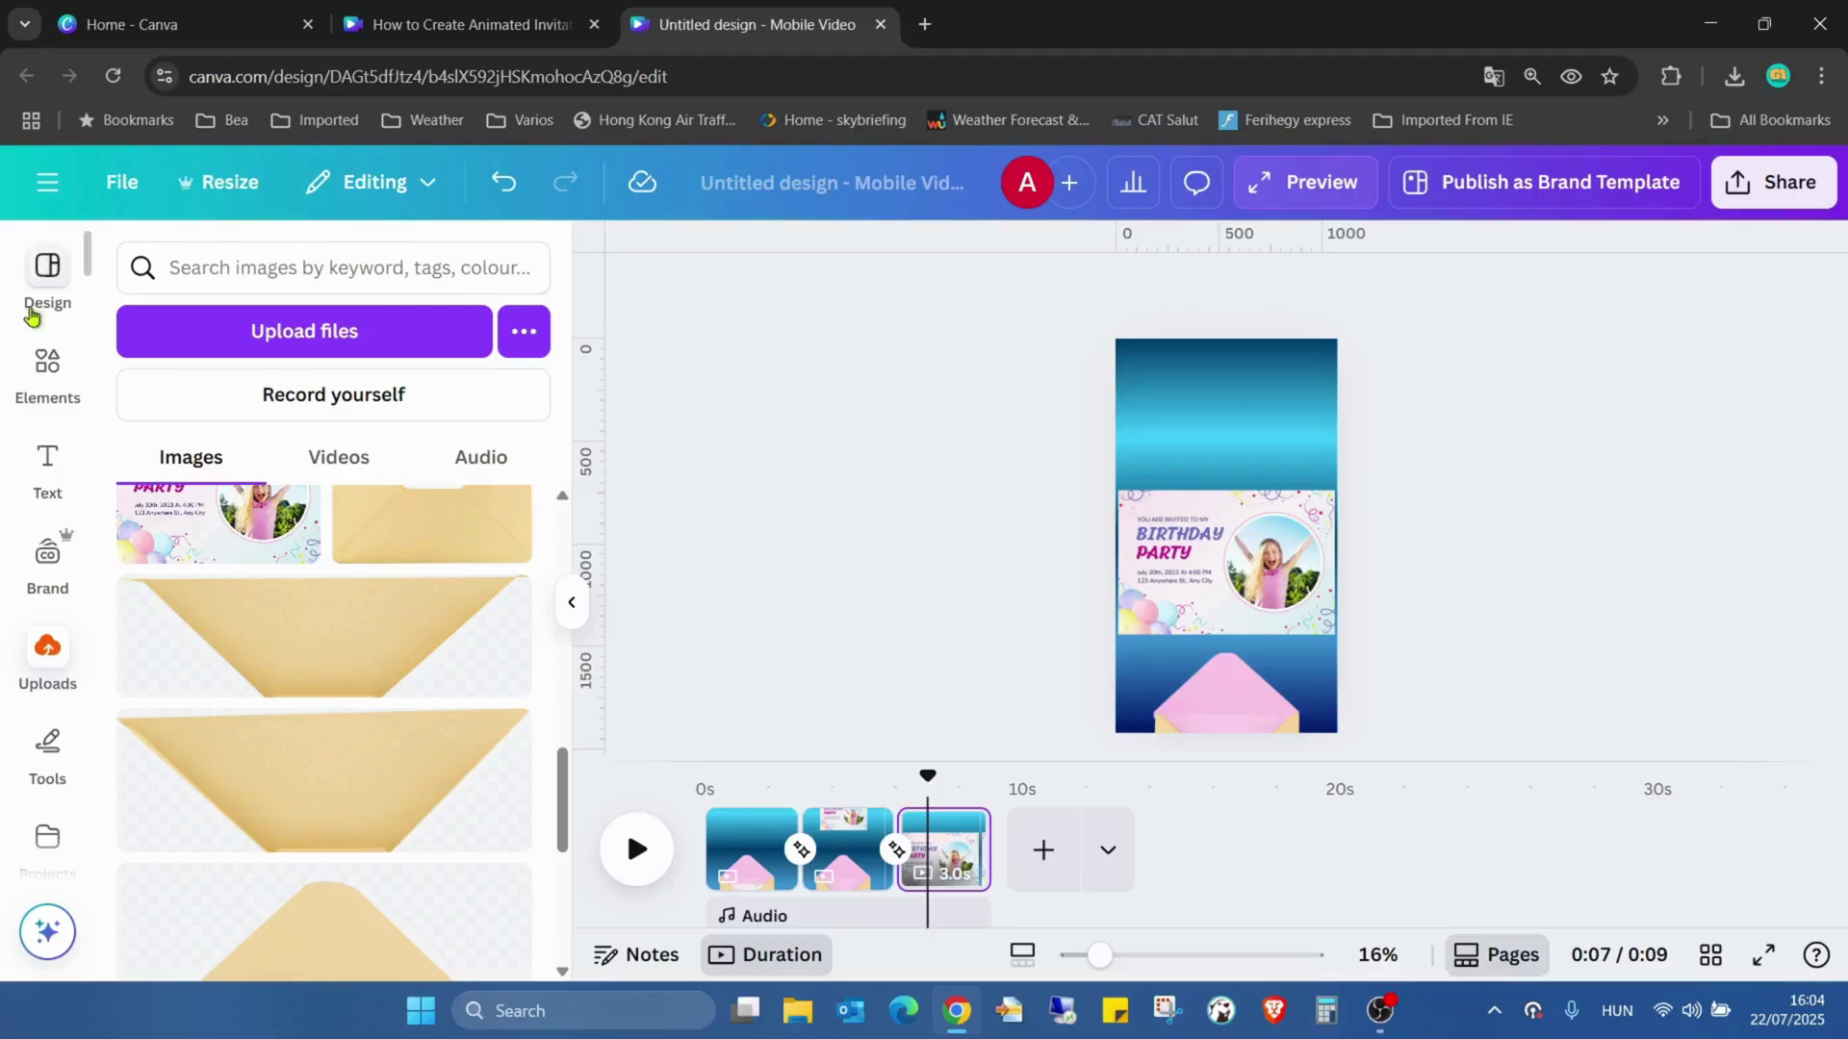
Search Elements for 'sparkling' and limit the results to Graphics.
{"action": "left_click", "coordinate": [43, 370]}
{"action": "left_click", "coordinate": [331, 252]}
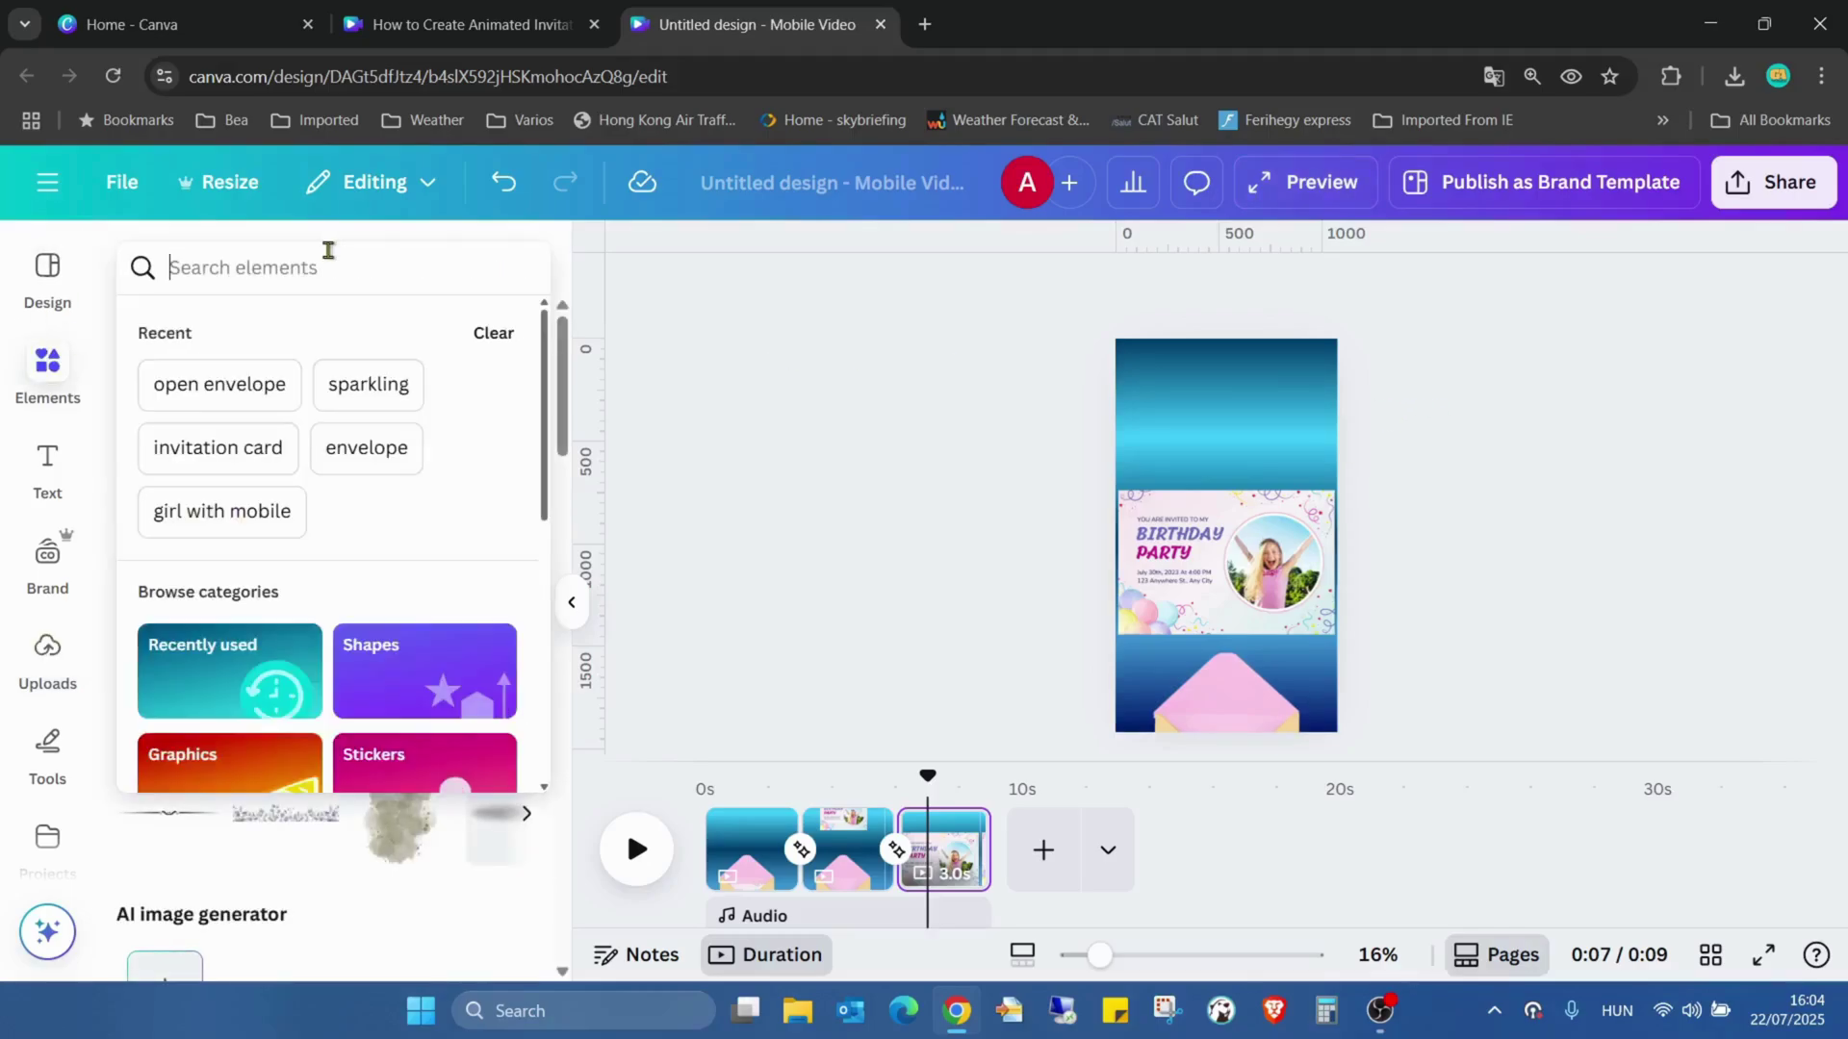
{"action": "left_click", "coordinate": [370, 387]}
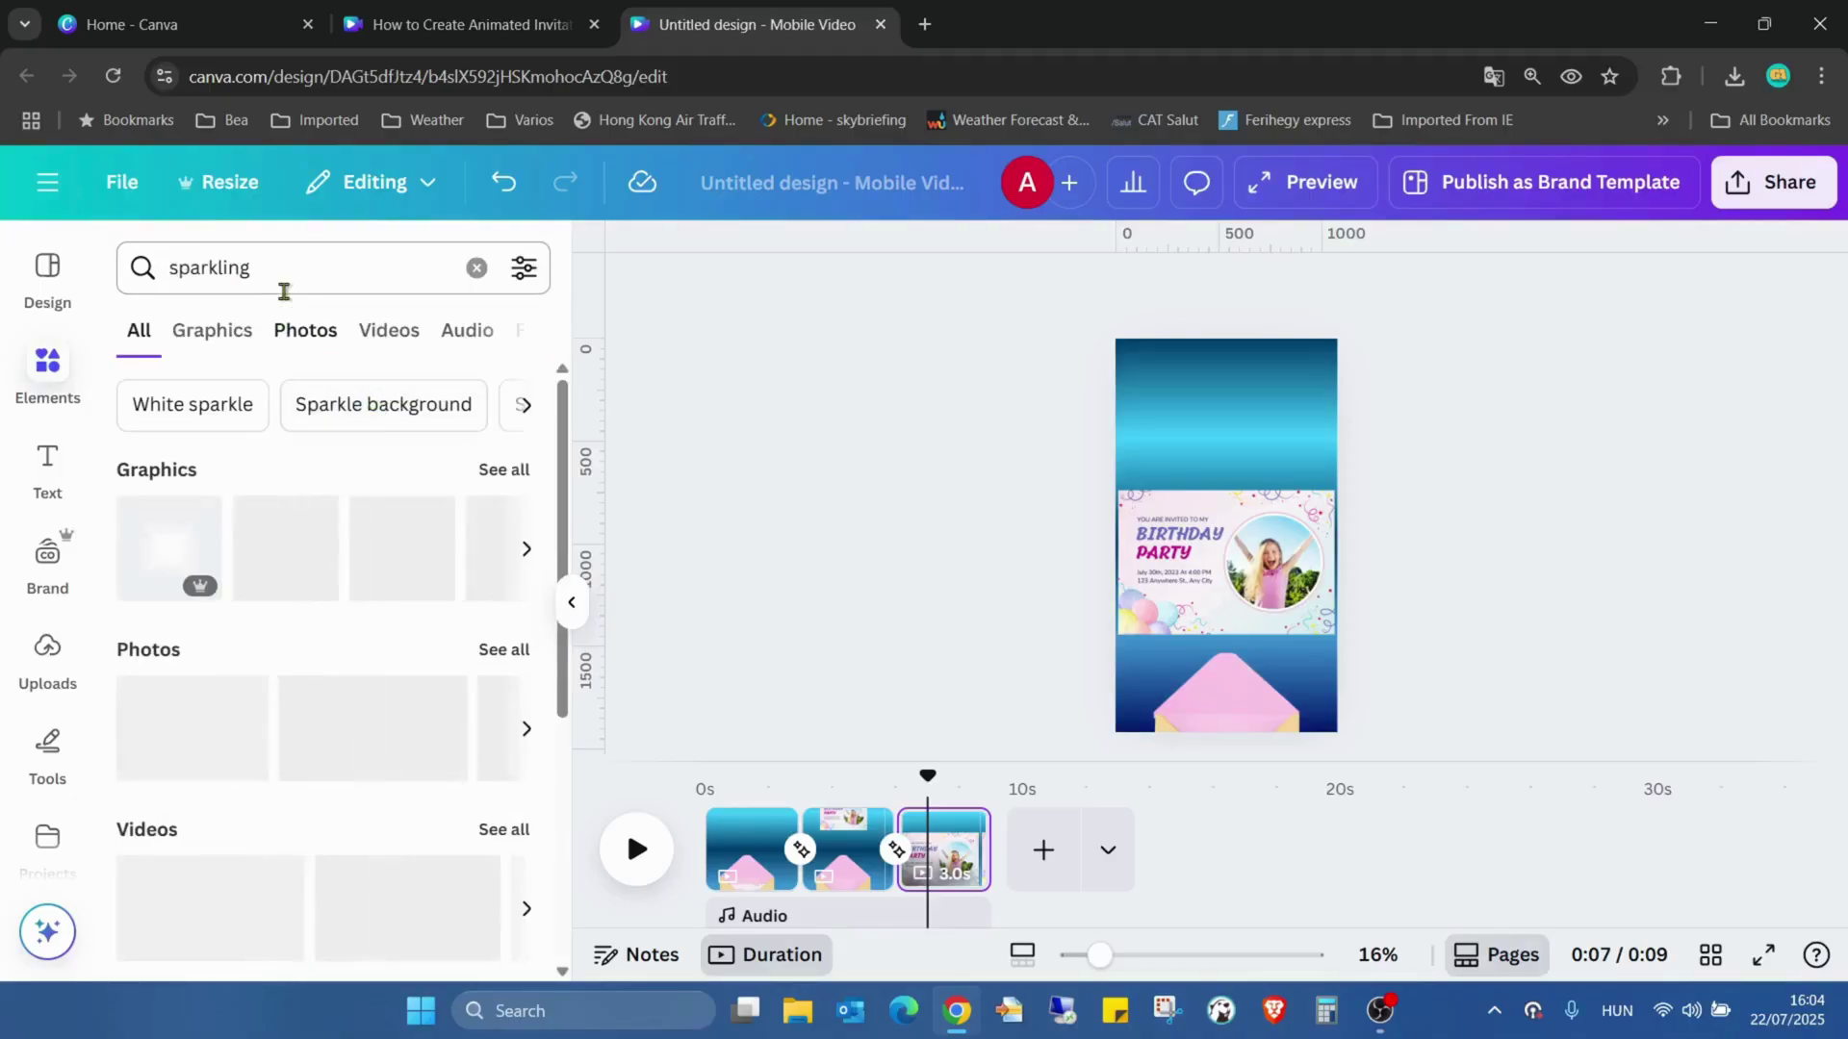
{"action": "left_click", "coordinate": [212, 330]}
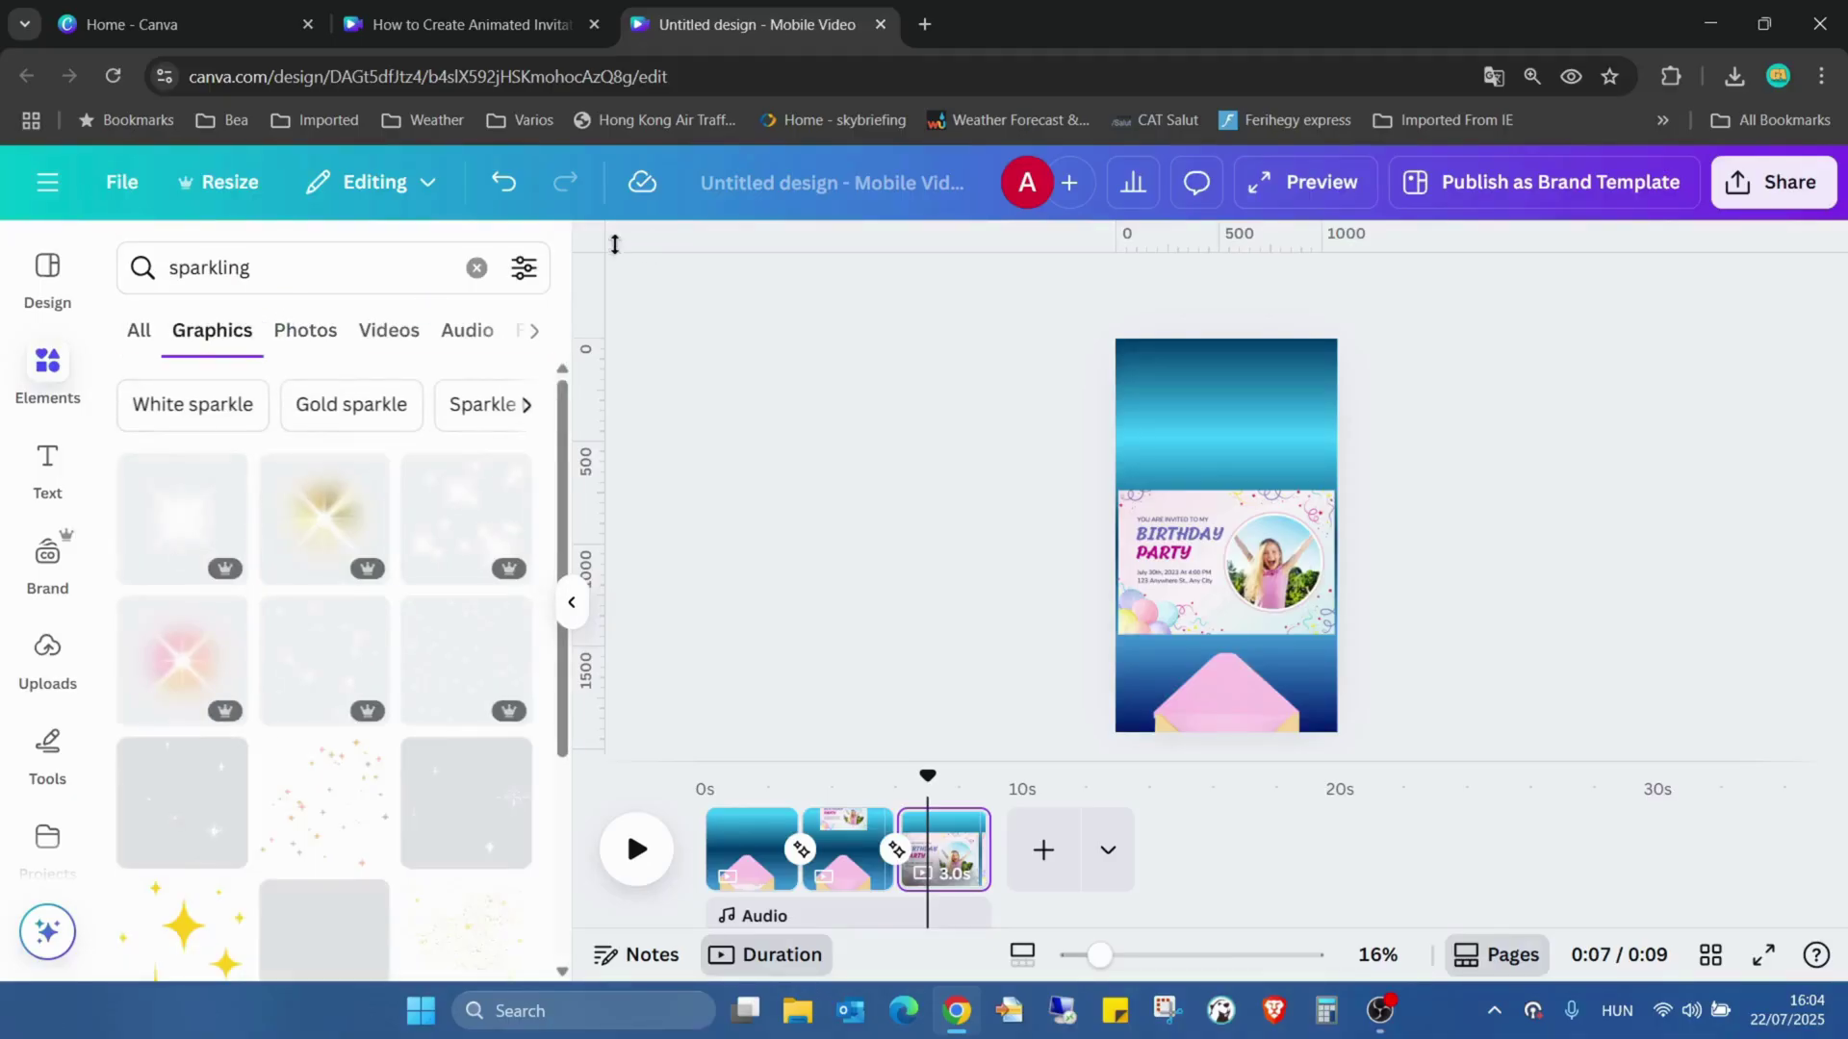
Filter the sparkling graphics to Animated only and browse the results.
{"action": "left_click", "coordinate": [523, 267]}
{"action": "scroll", "coordinate": [222, 636], "scroll_direction": "down", "scroll_amount": 3}
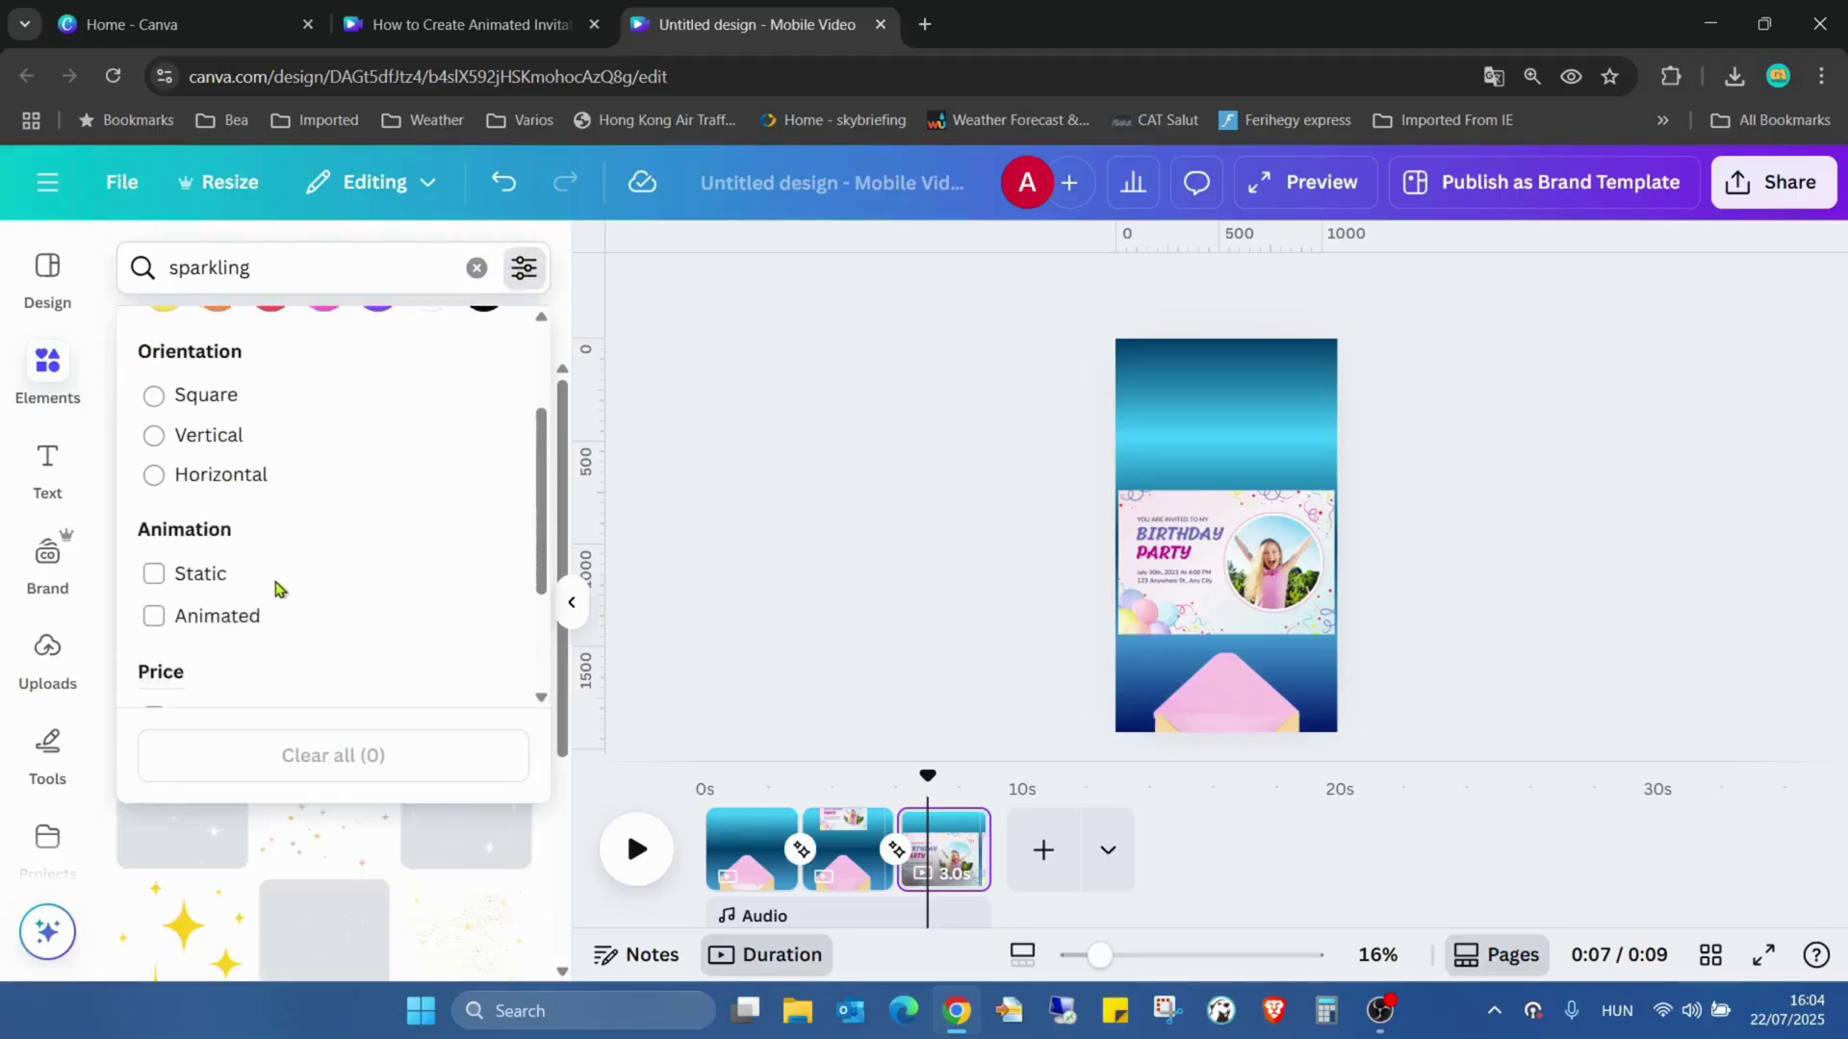
{"action": "left_click", "coordinate": [229, 539]}
{"action": "left_click", "coordinate": [693, 413]}
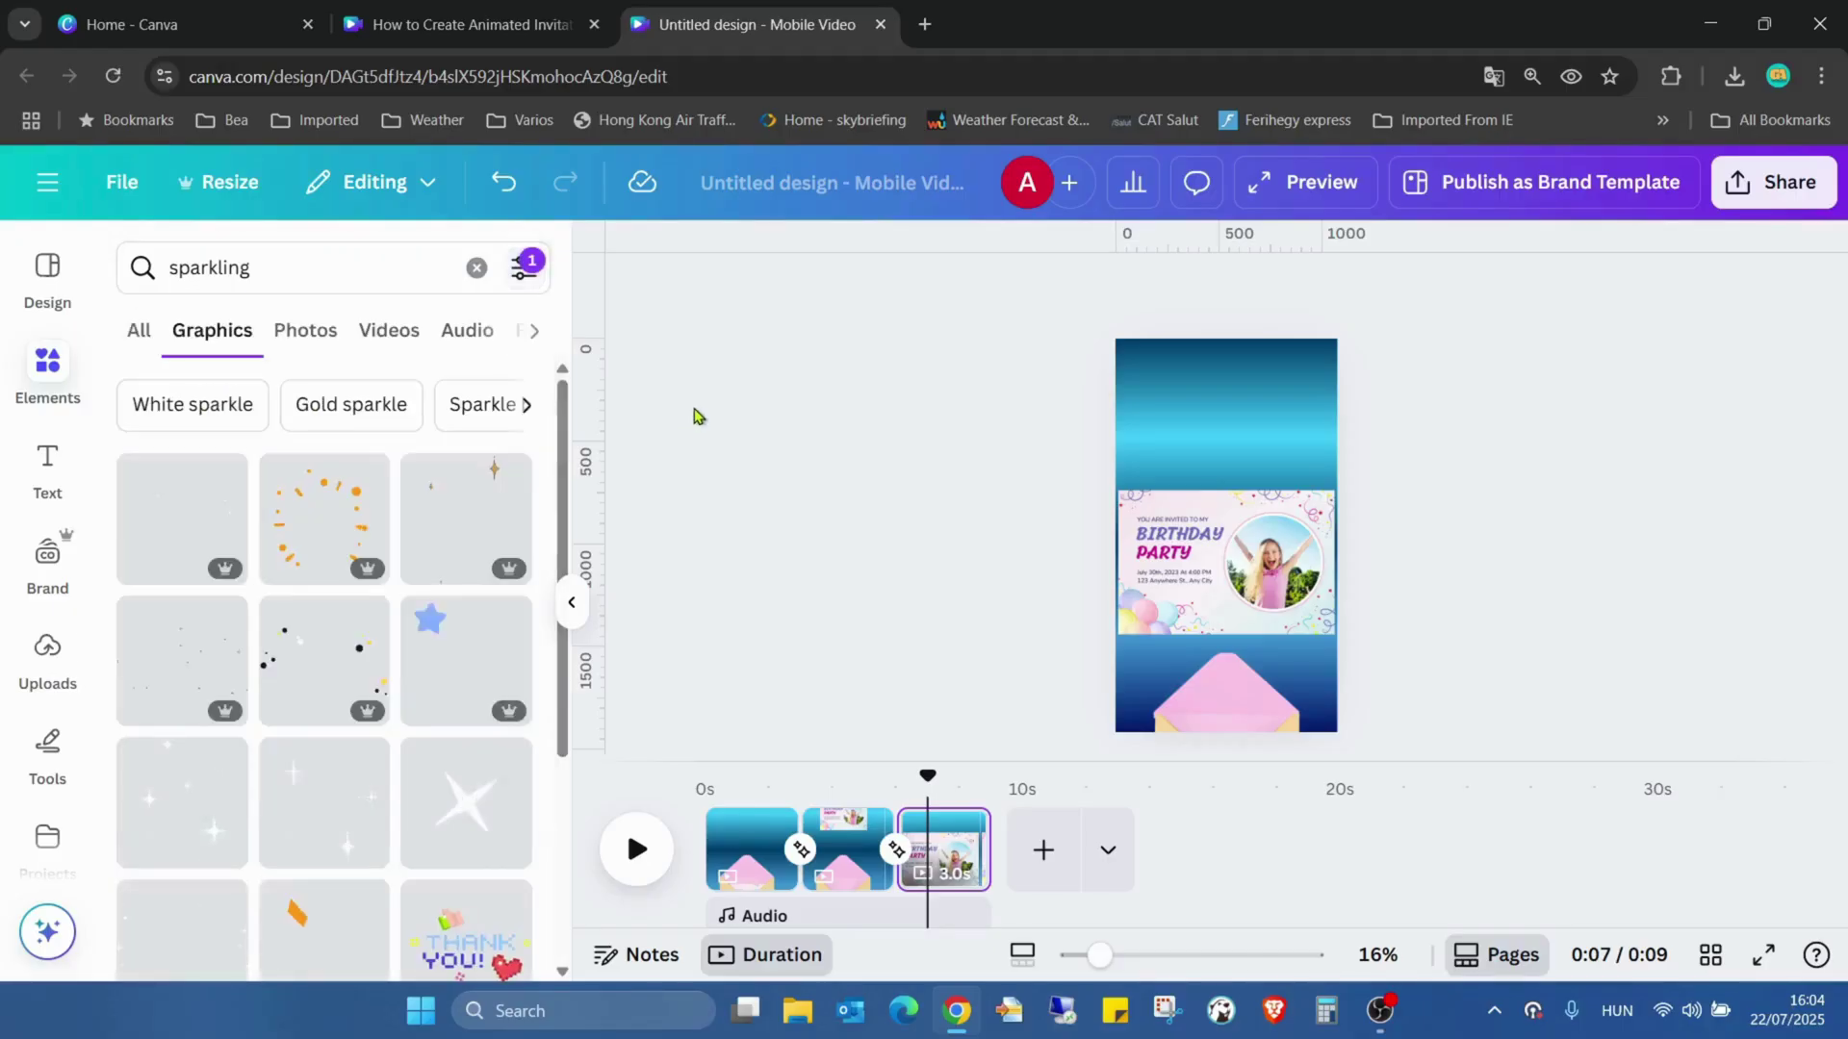
{"action": "scroll", "coordinate": [459, 545], "scroll_direction": "down", "scroll_amount": 2}
{"action": "scroll", "coordinate": [459, 545], "scroll_direction": "down", "scroll_amount": 6}
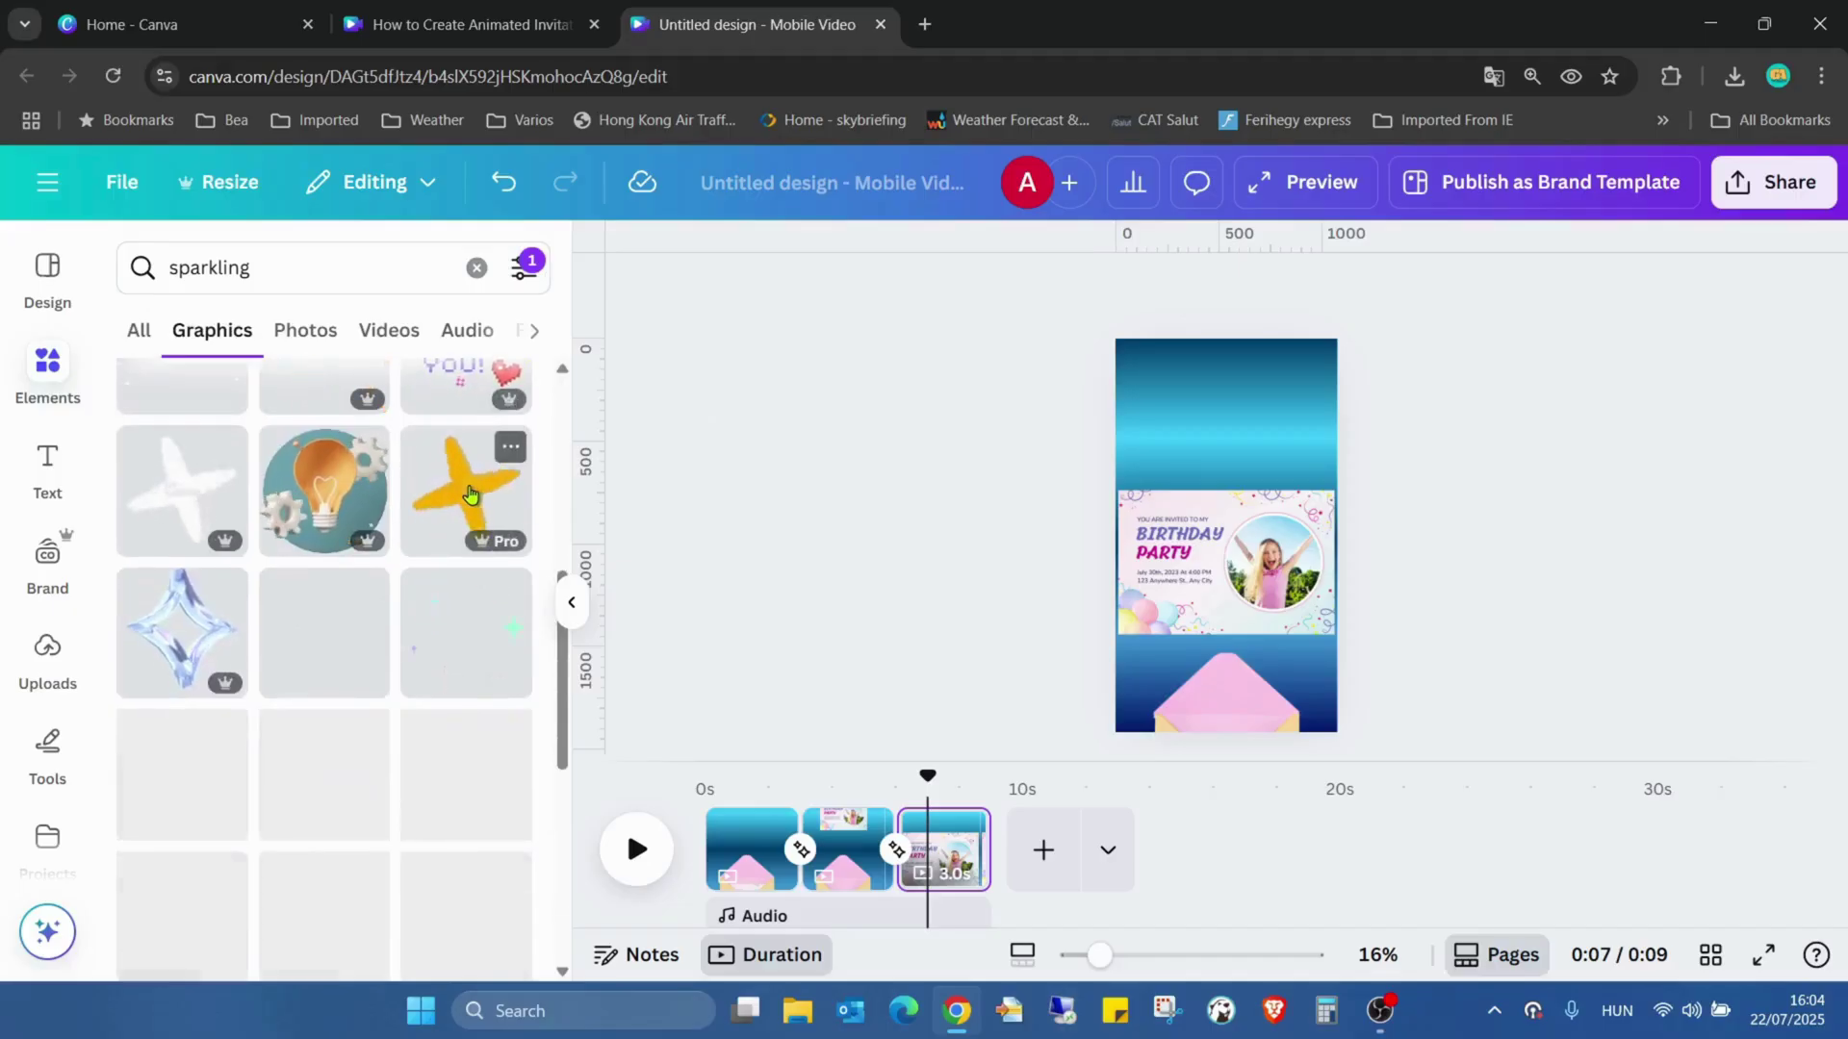
{"action": "scroll", "coordinate": [470, 489], "scroll_direction": "down", "scroll_amount": 2}
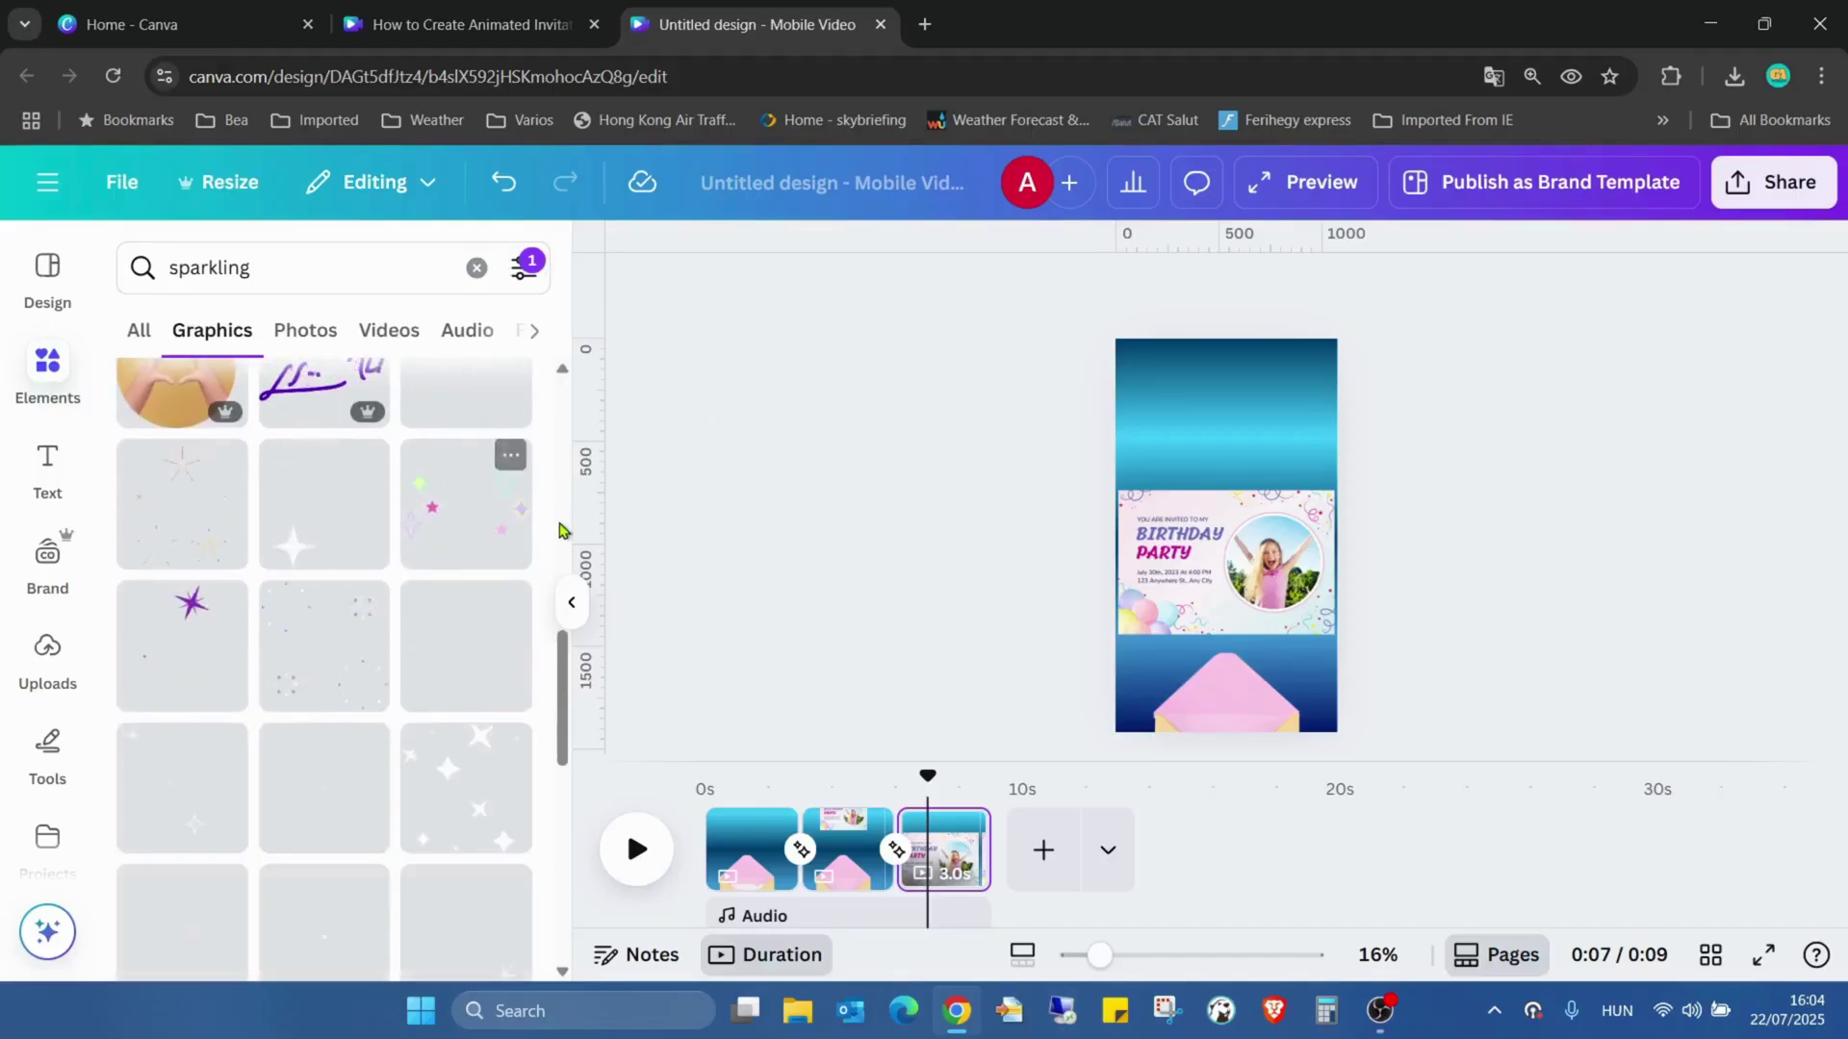
{"action": "scroll", "coordinate": [491, 577], "scroll_direction": "down", "scroll_amount": 3}
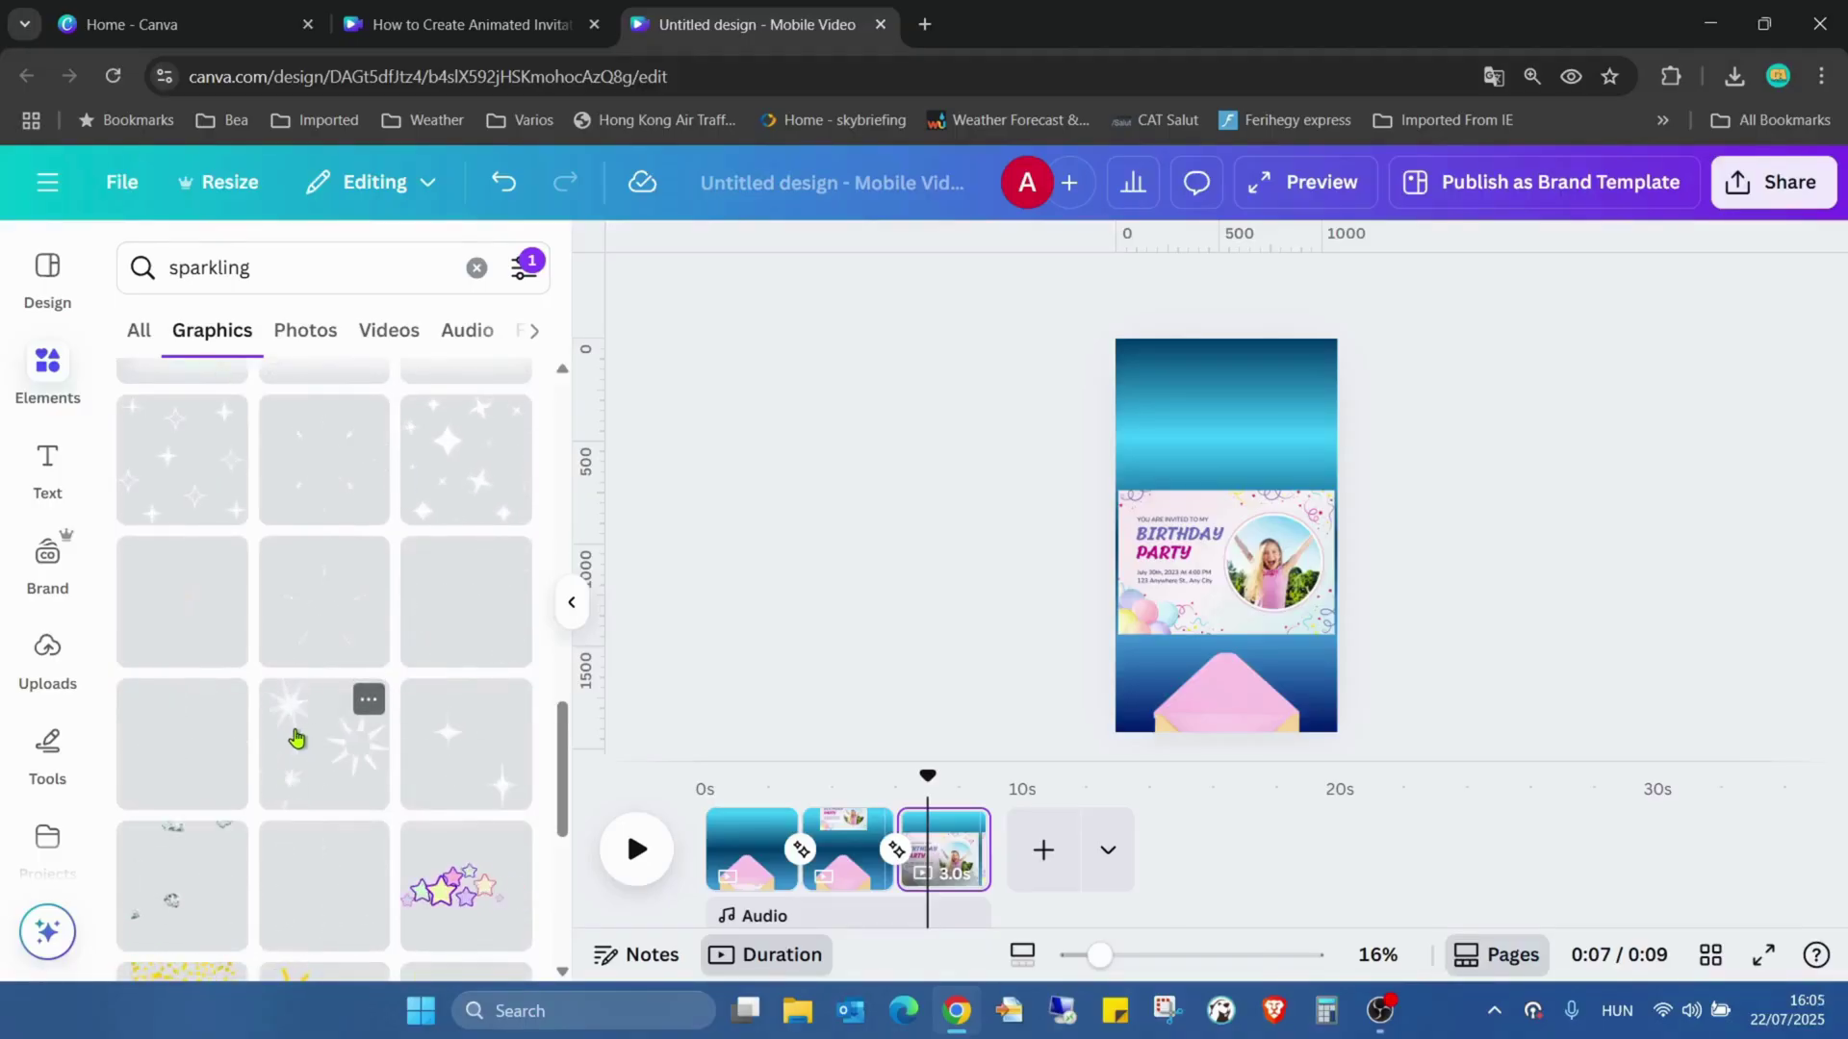
Add a white starburst sparkle, shrink it, and place it at a card corner.
{"action": "left_click_drag", "start_coordinate": [678, 681], "coordinate": [678, 681]}
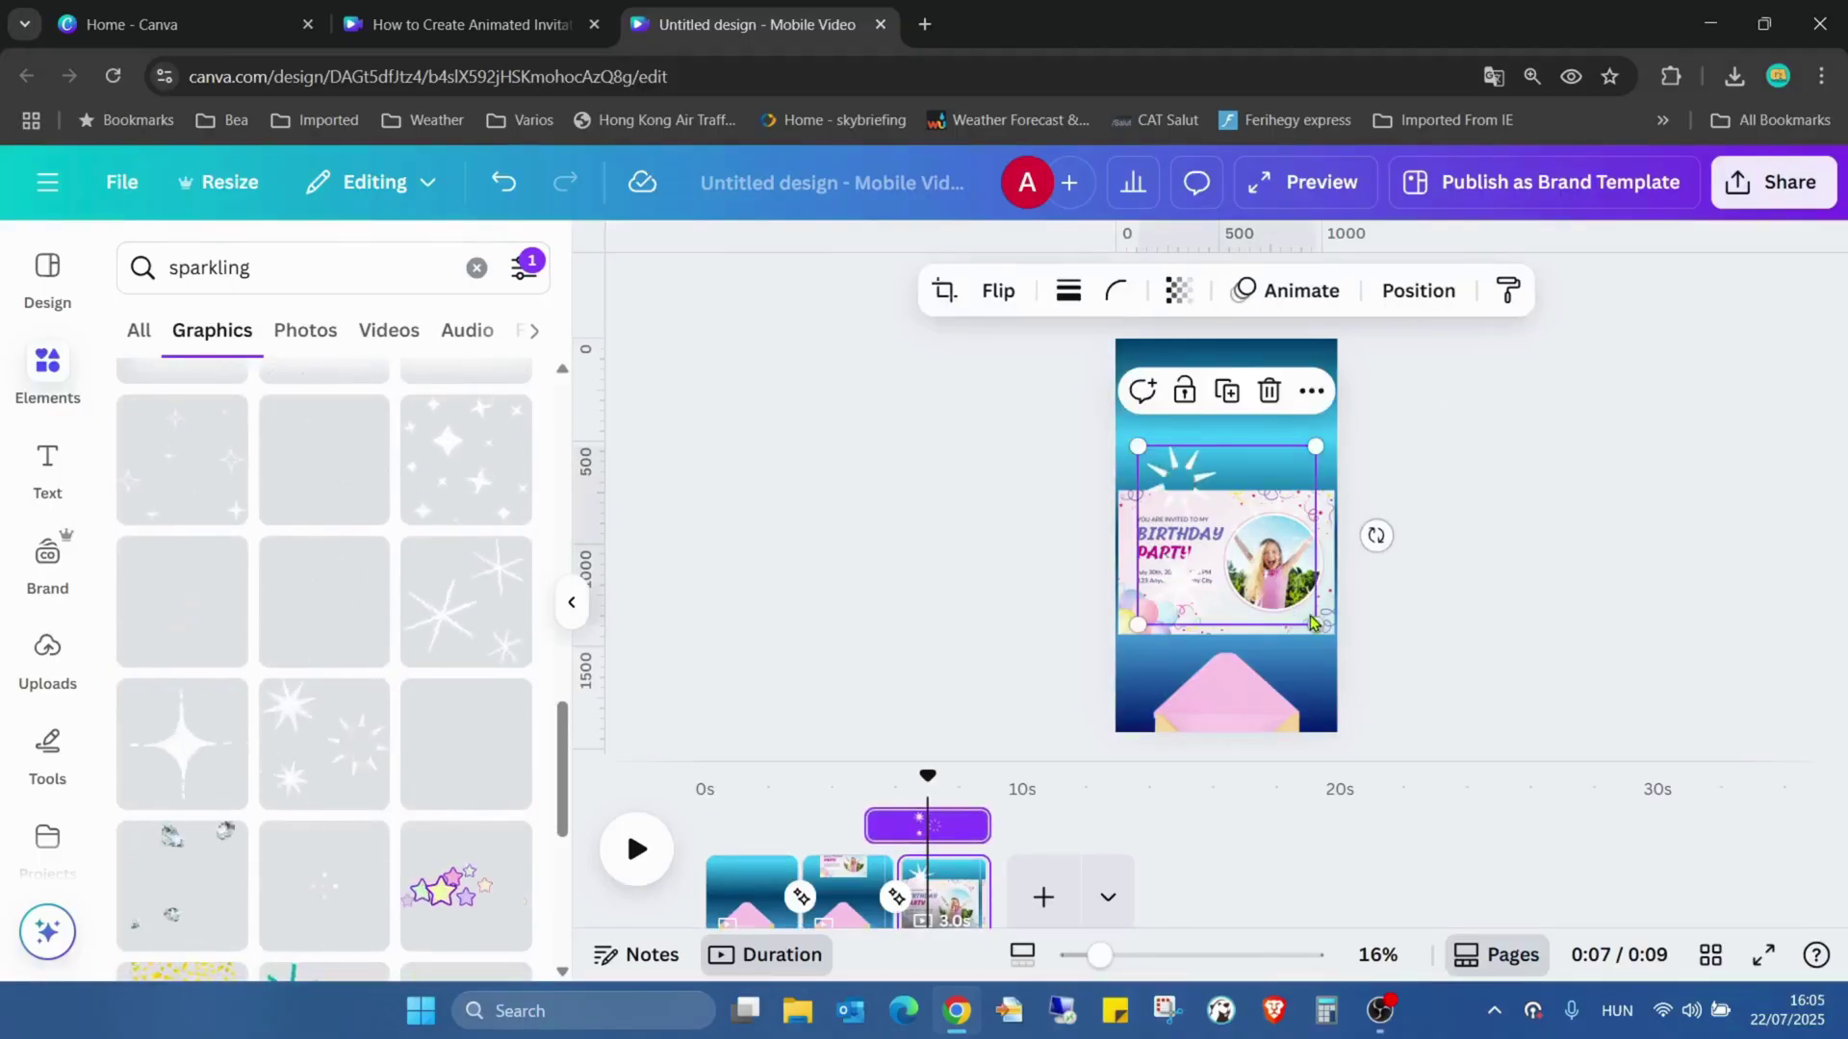
{"action": "left_click_drag", "start_coordinate": [1309, 615], "coordinate": [1182, 490]}
{"action": "left_click_drag", "start_coordinate": [1099, 955], "coordinate": [1155, 955]}
{"action": "left_click_drag", "start_coordinate": [1100, 383], "coordinate": [1468, 425]}
Duplicate the sparkle and place the copies at the card's other corners.
{"action": "left_click", "coordinate": [1013, 522]}
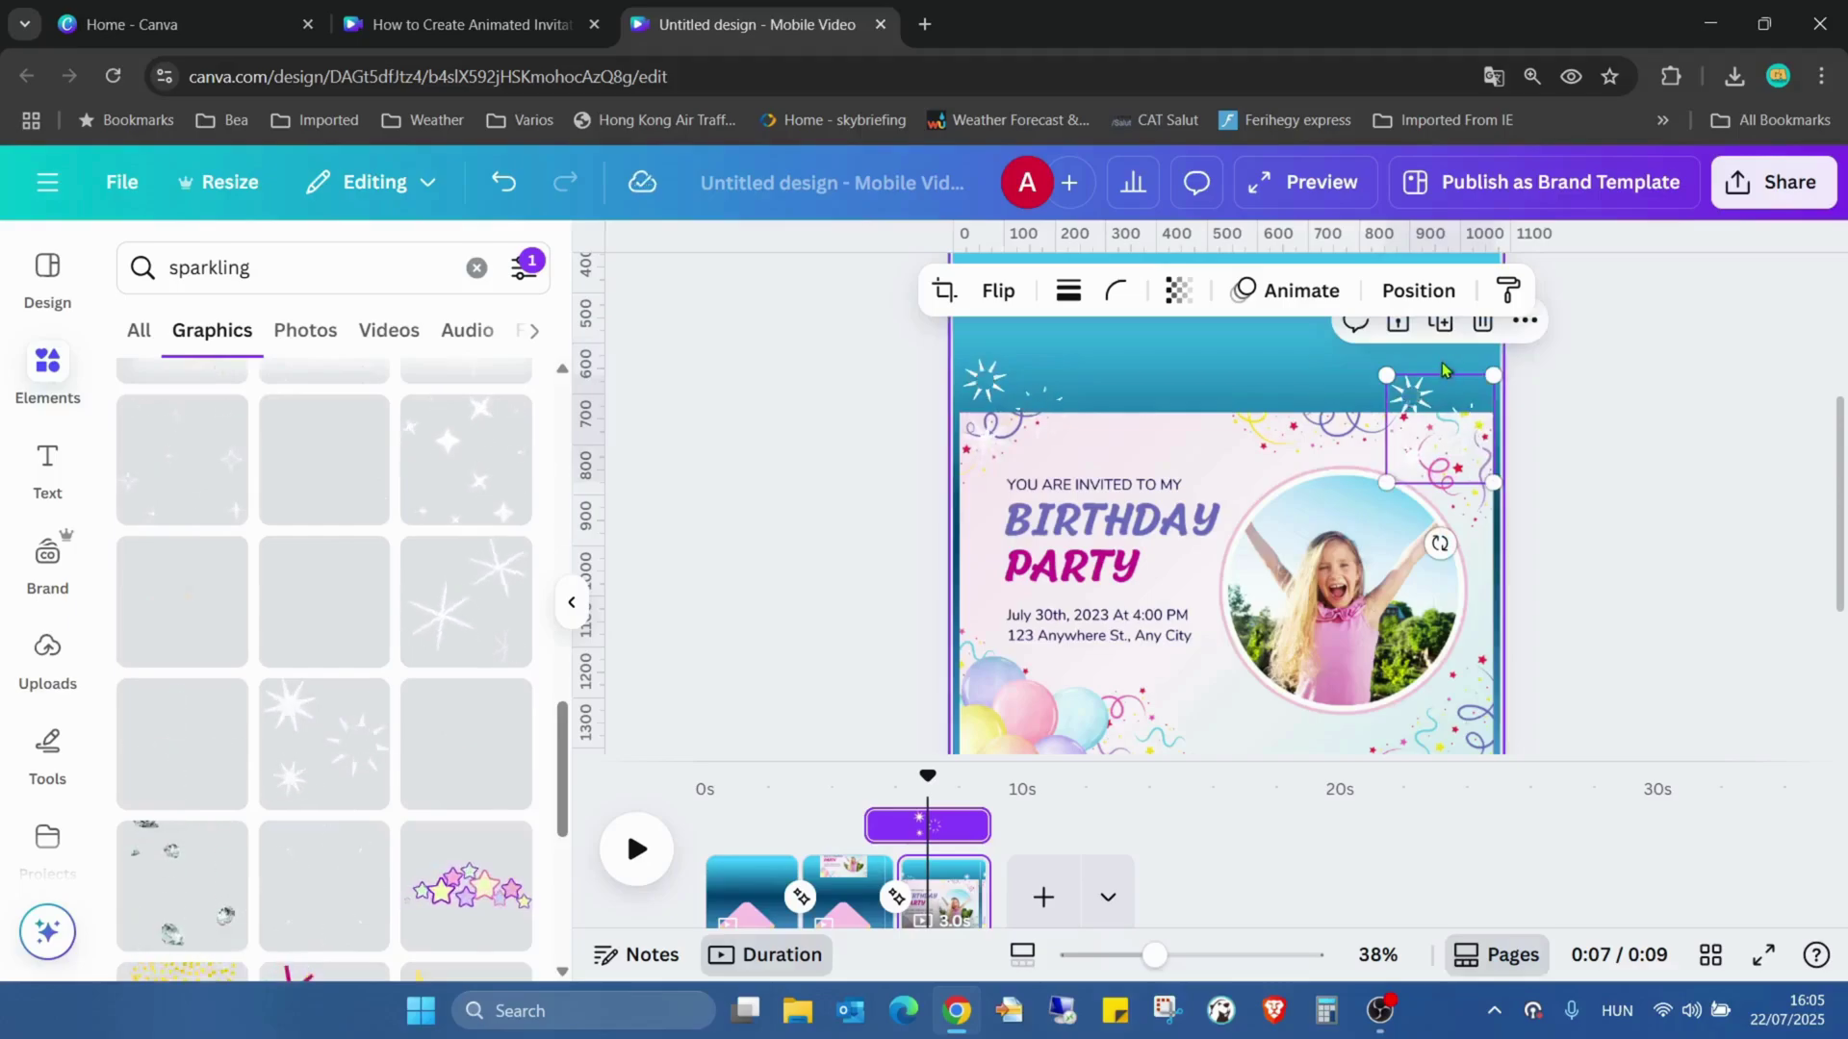
{"action": "left_click", "coordinate": [1448, 328]}
{"action": "scroll", "coordinate": [1561, 332], "scroll_direction": "down", "scroll_amount": 2}
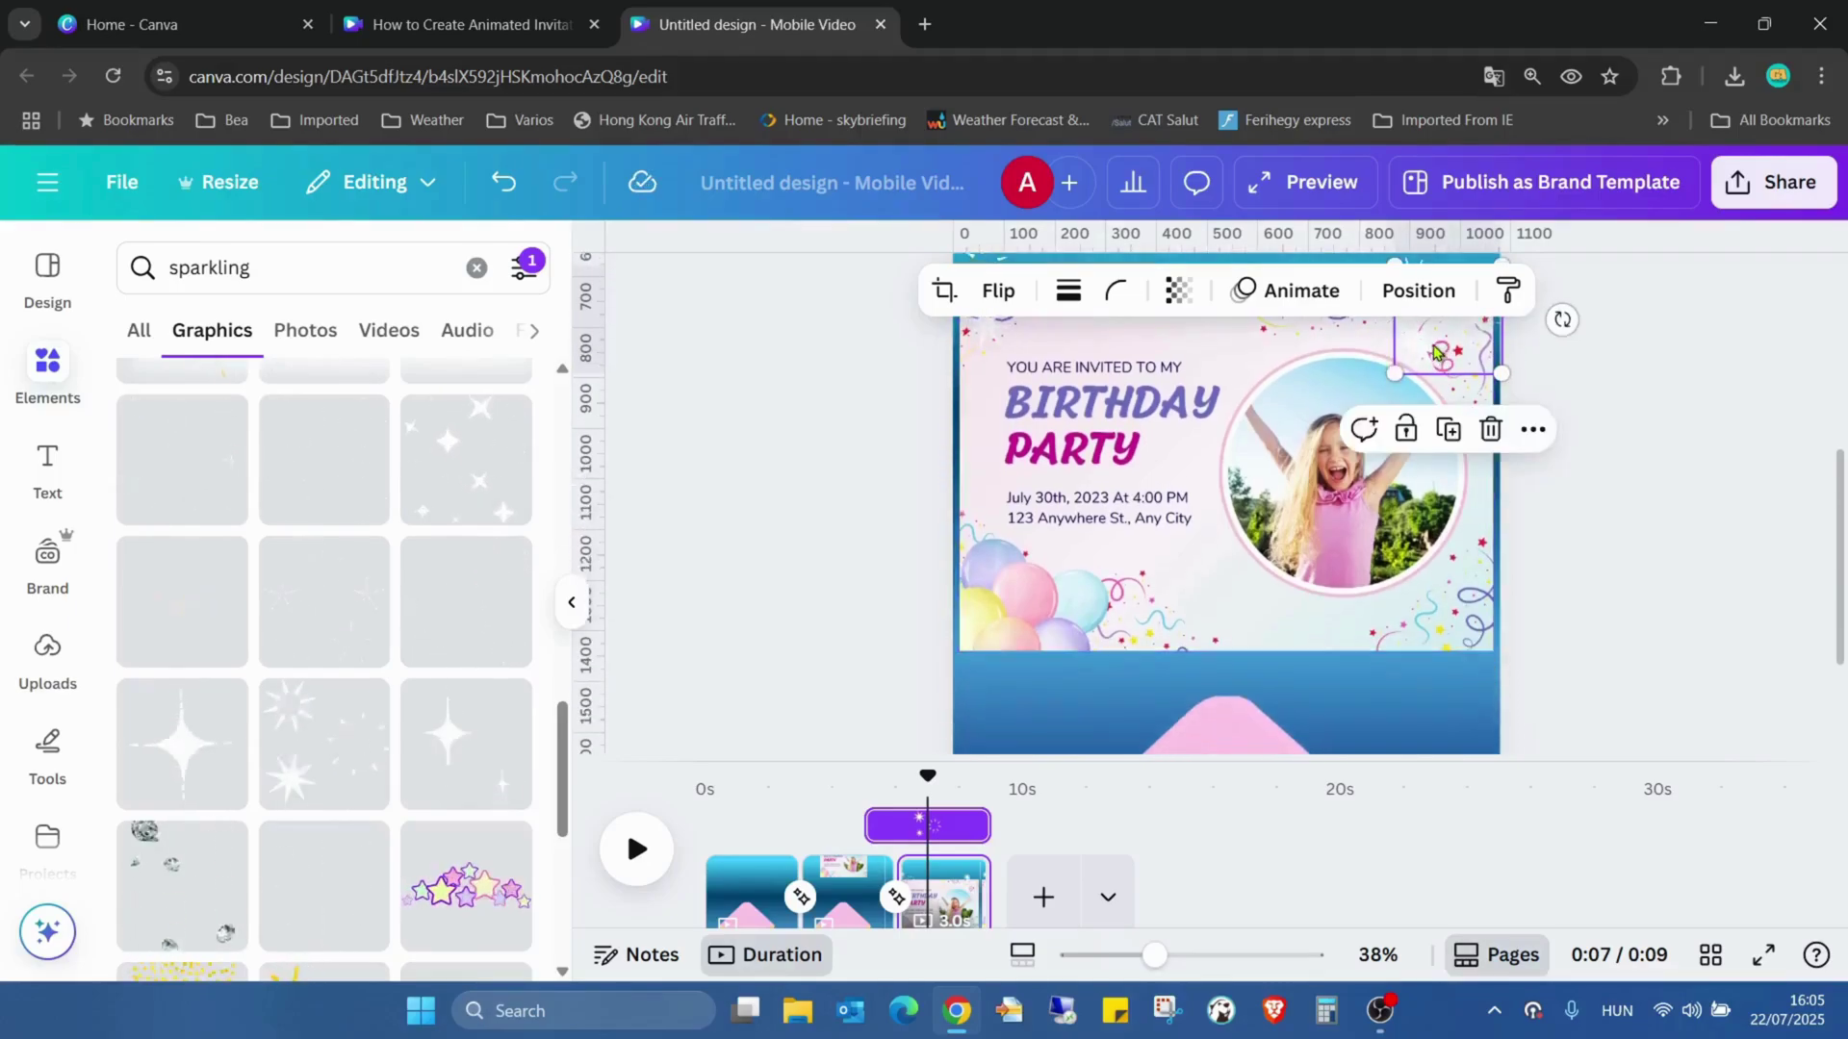
{"action": "left_click_drag", "start_coordinate": [1435, 346], "coordinate": [1022, 664]}
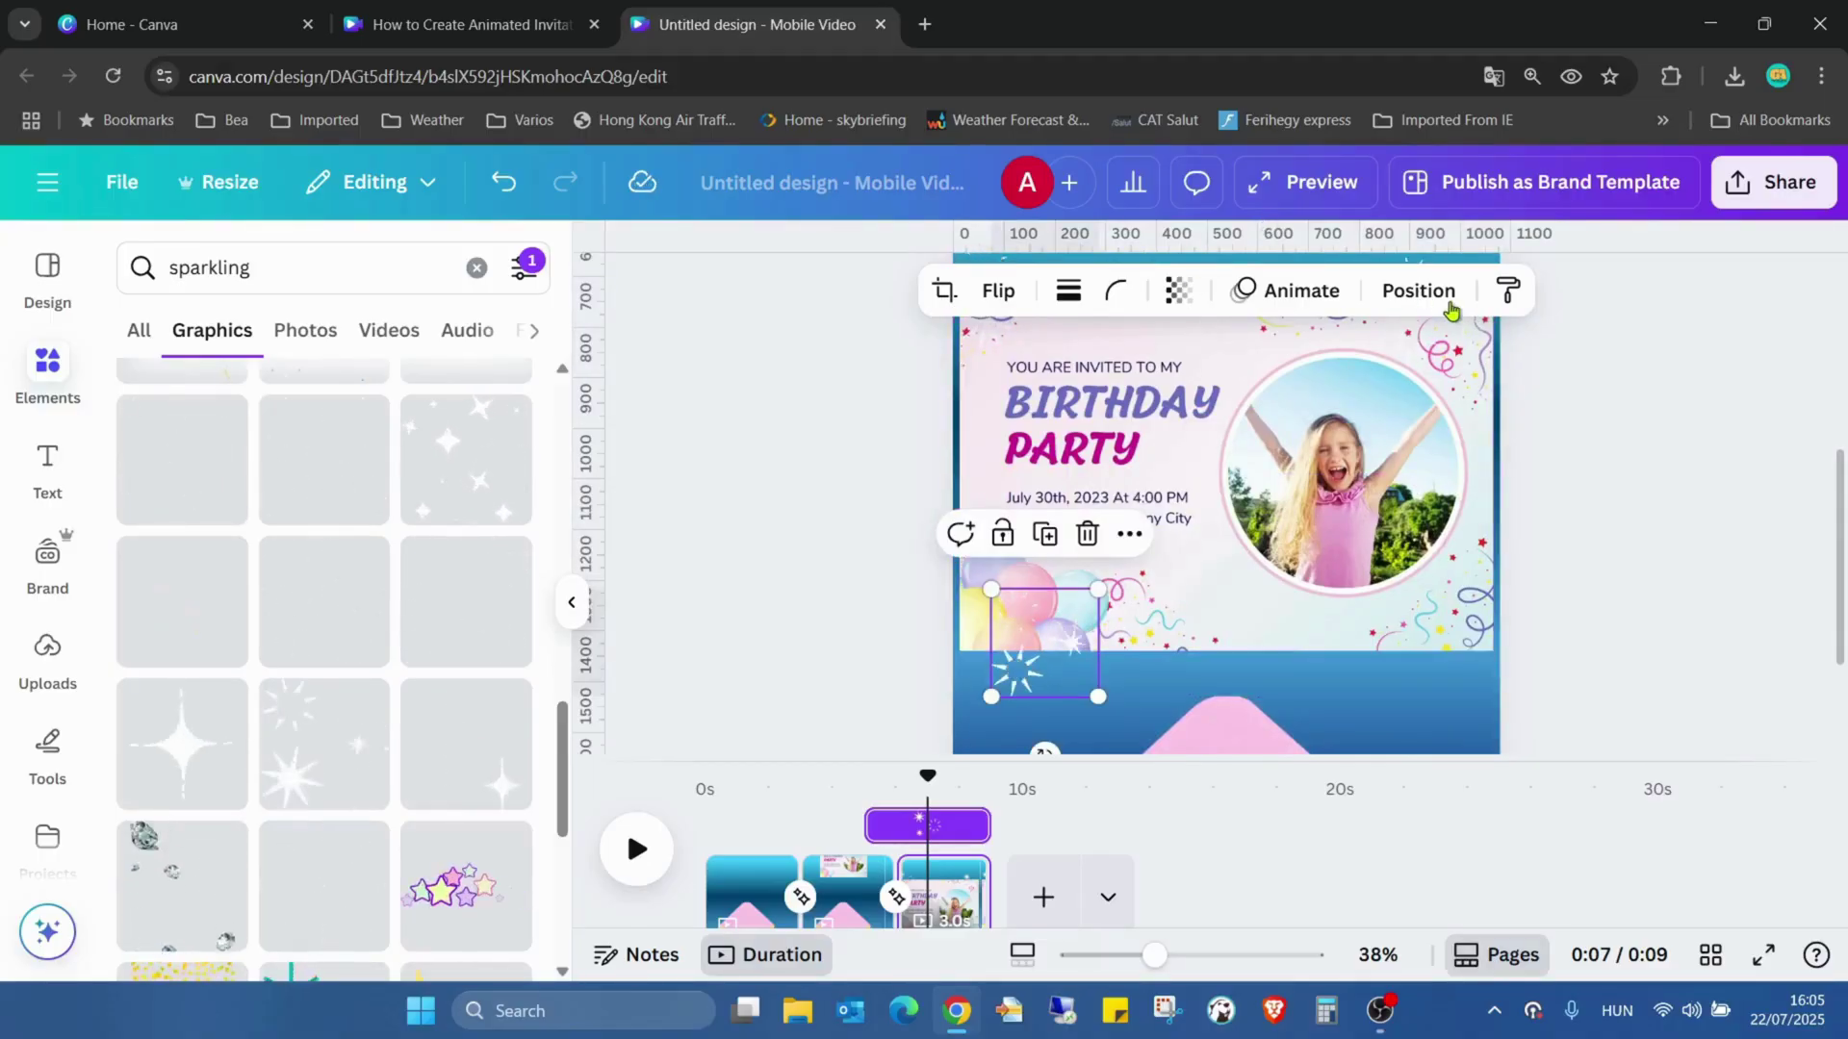
{"action": "left_click", "coordinate": [1046, 535]}
{"action": "left_click_drag", "start_coordinate": [1059, 655], "coordinate": [1435, 613]}
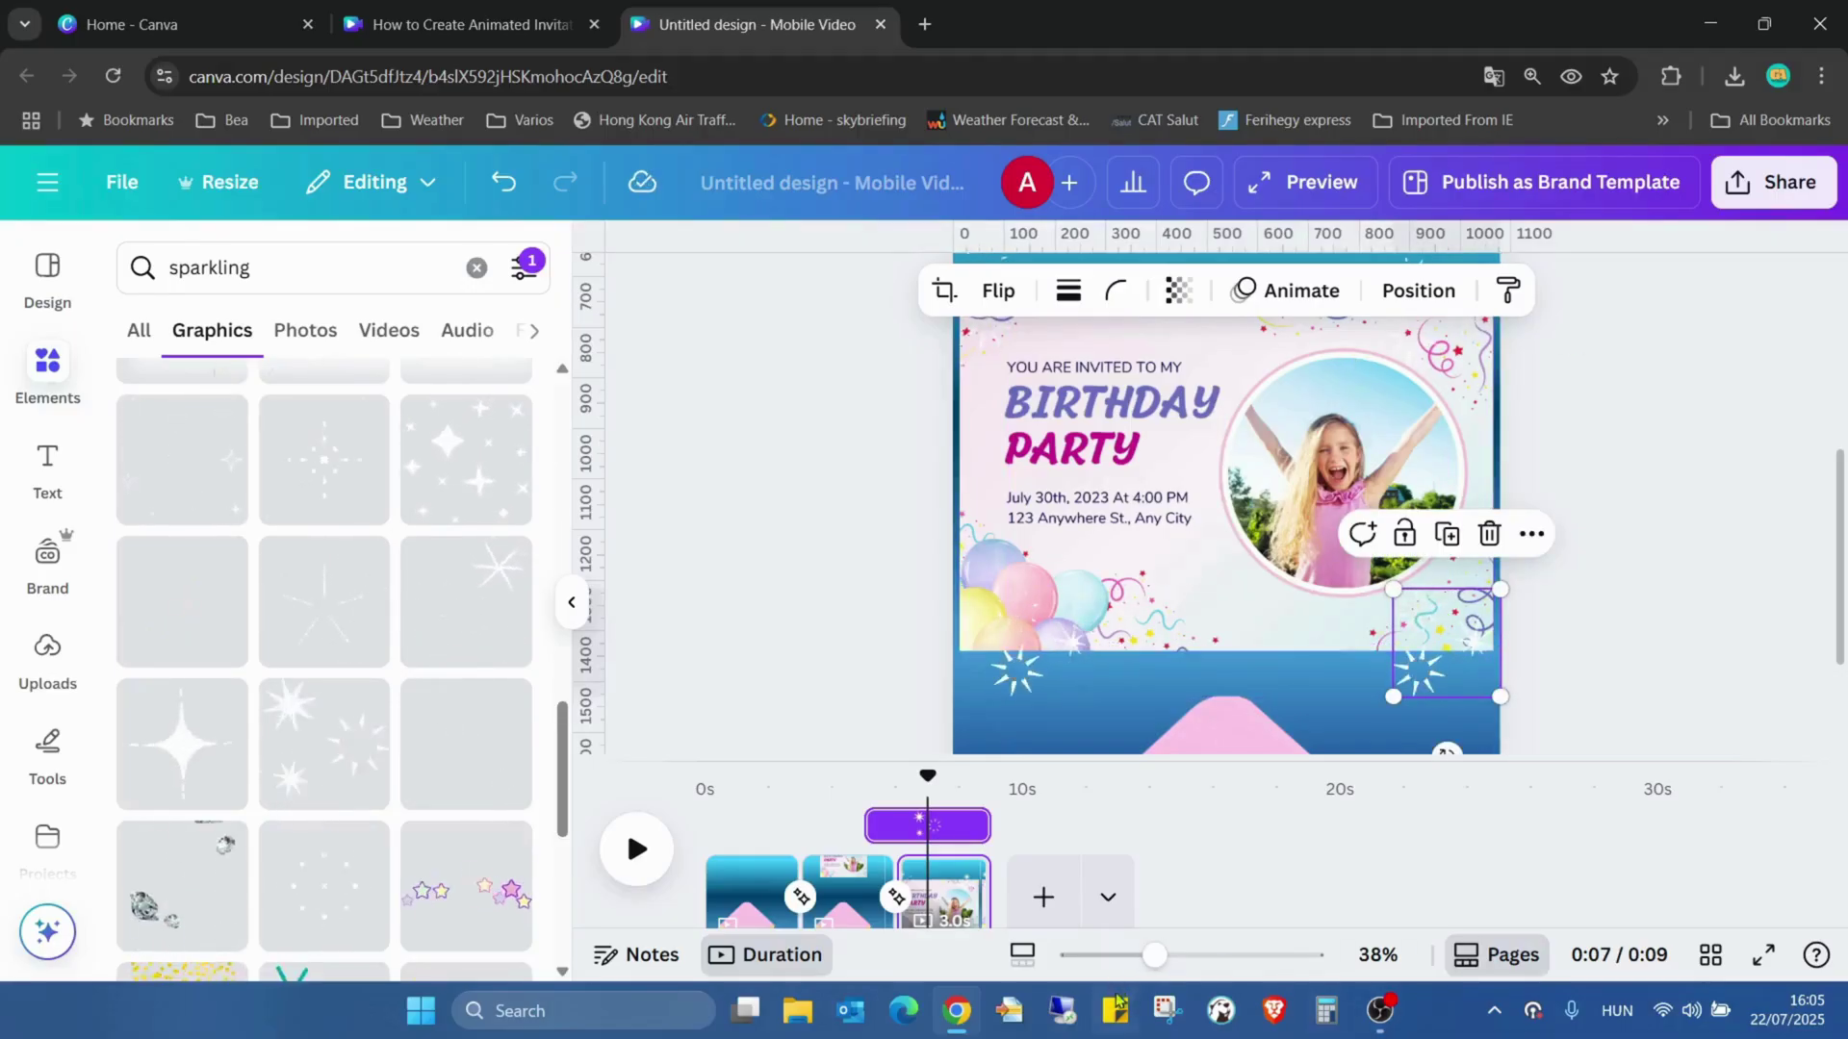
{"action": "left_click_drag", "start_coordinate": [1154, 954], "coordinate": [1106, 961]}
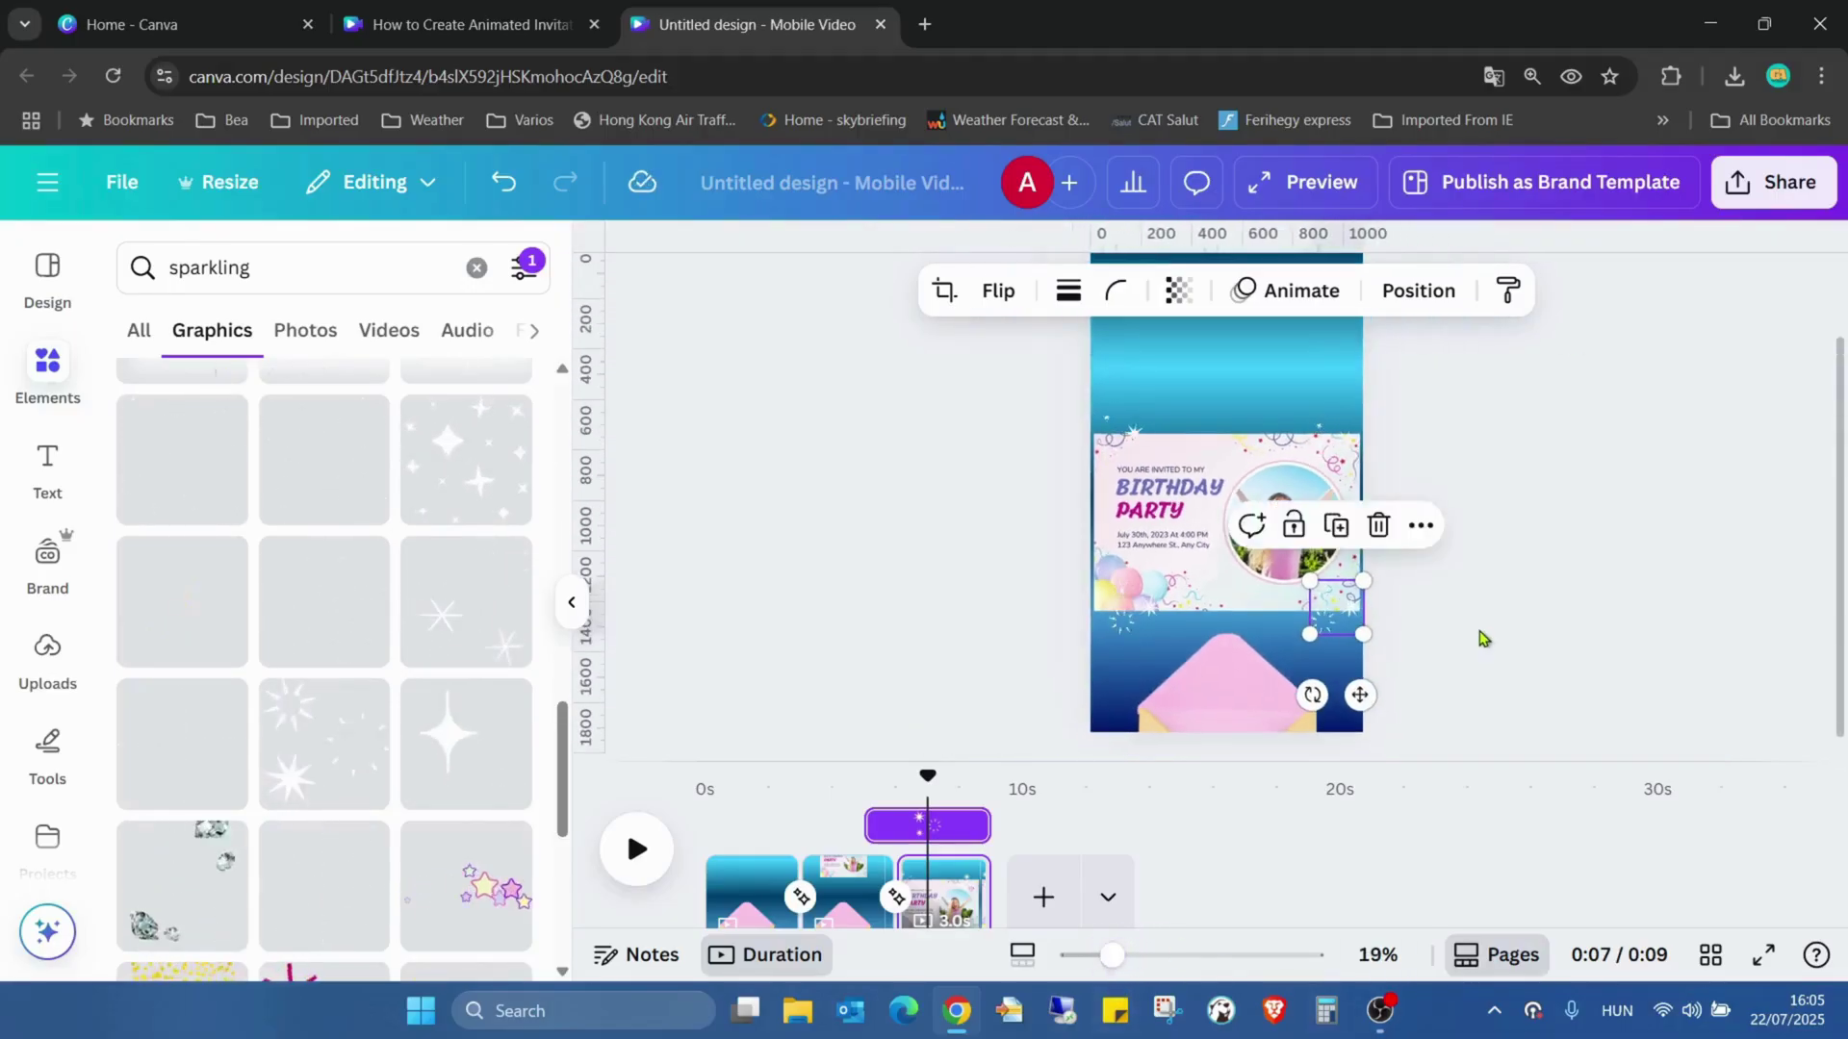
{"action": "left_click", "coordinate": [1481, 639]}
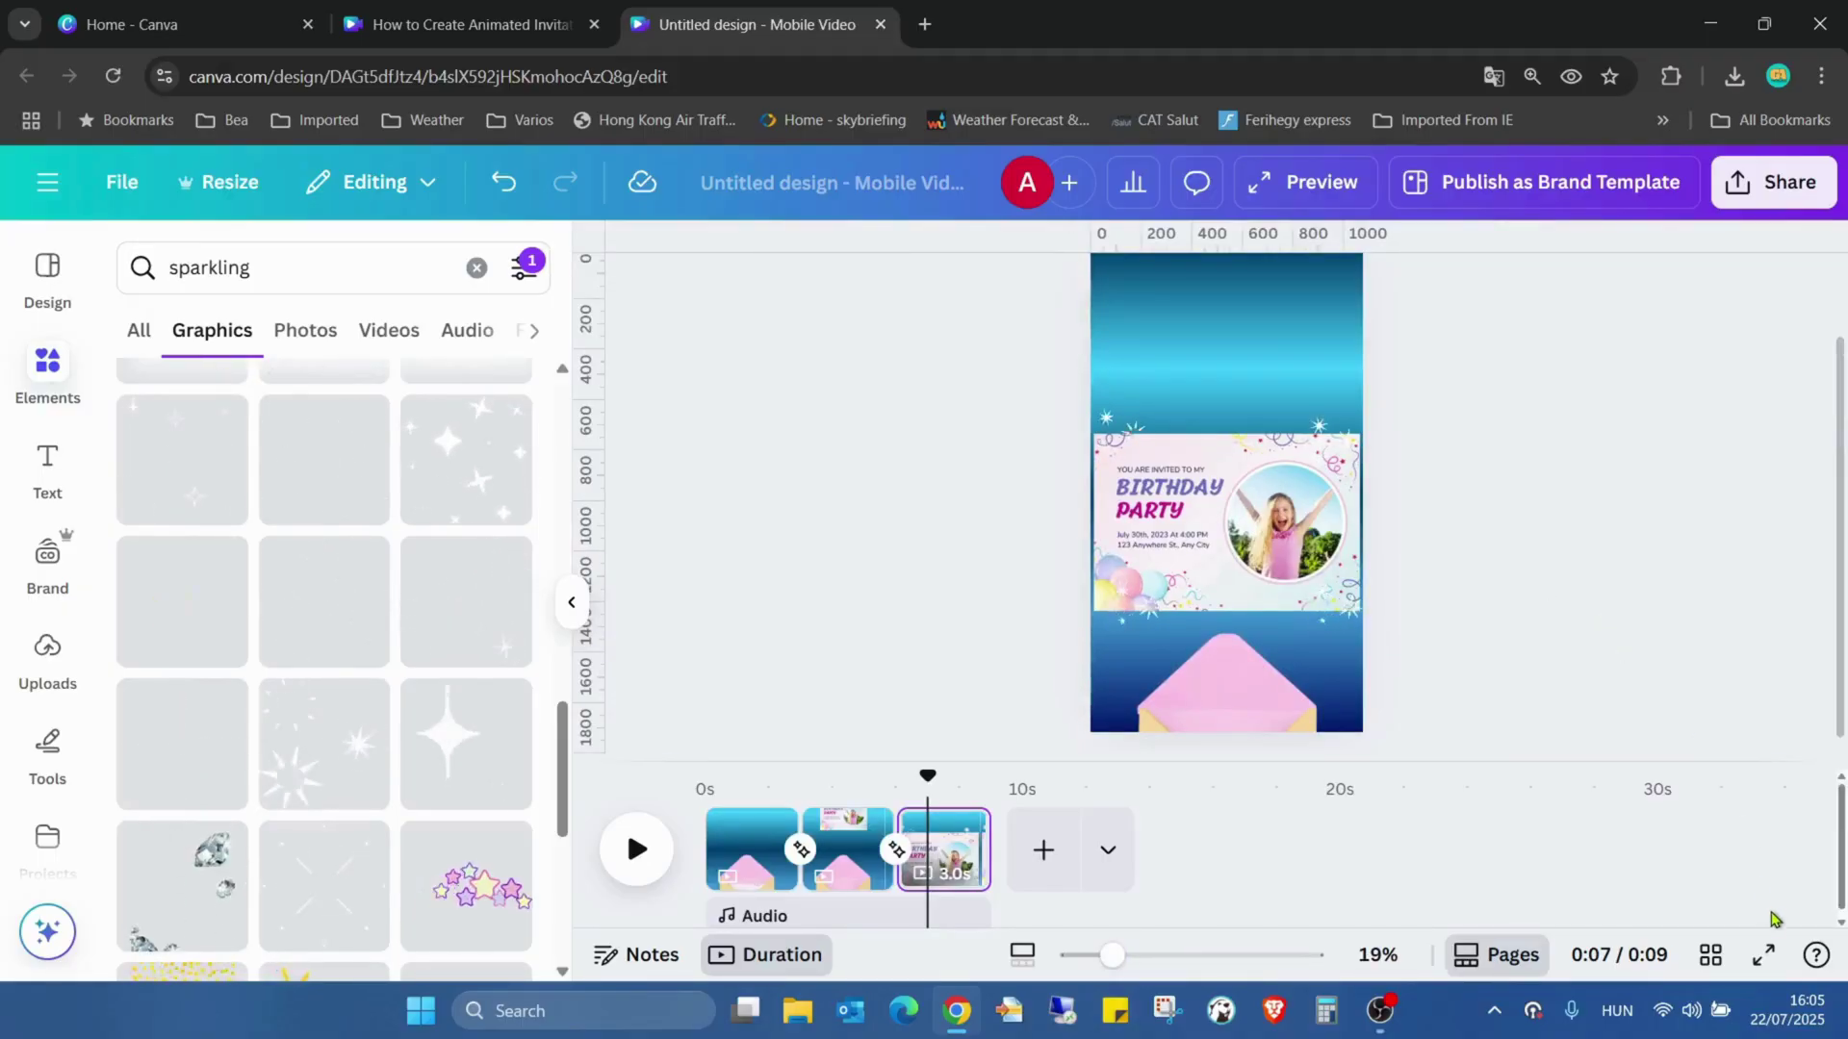
Play the 9-second invitation full screen with Ctrl+Alt+P, then exit with Esc.
{"action": "key", "text": "ctrl+alt+p"}
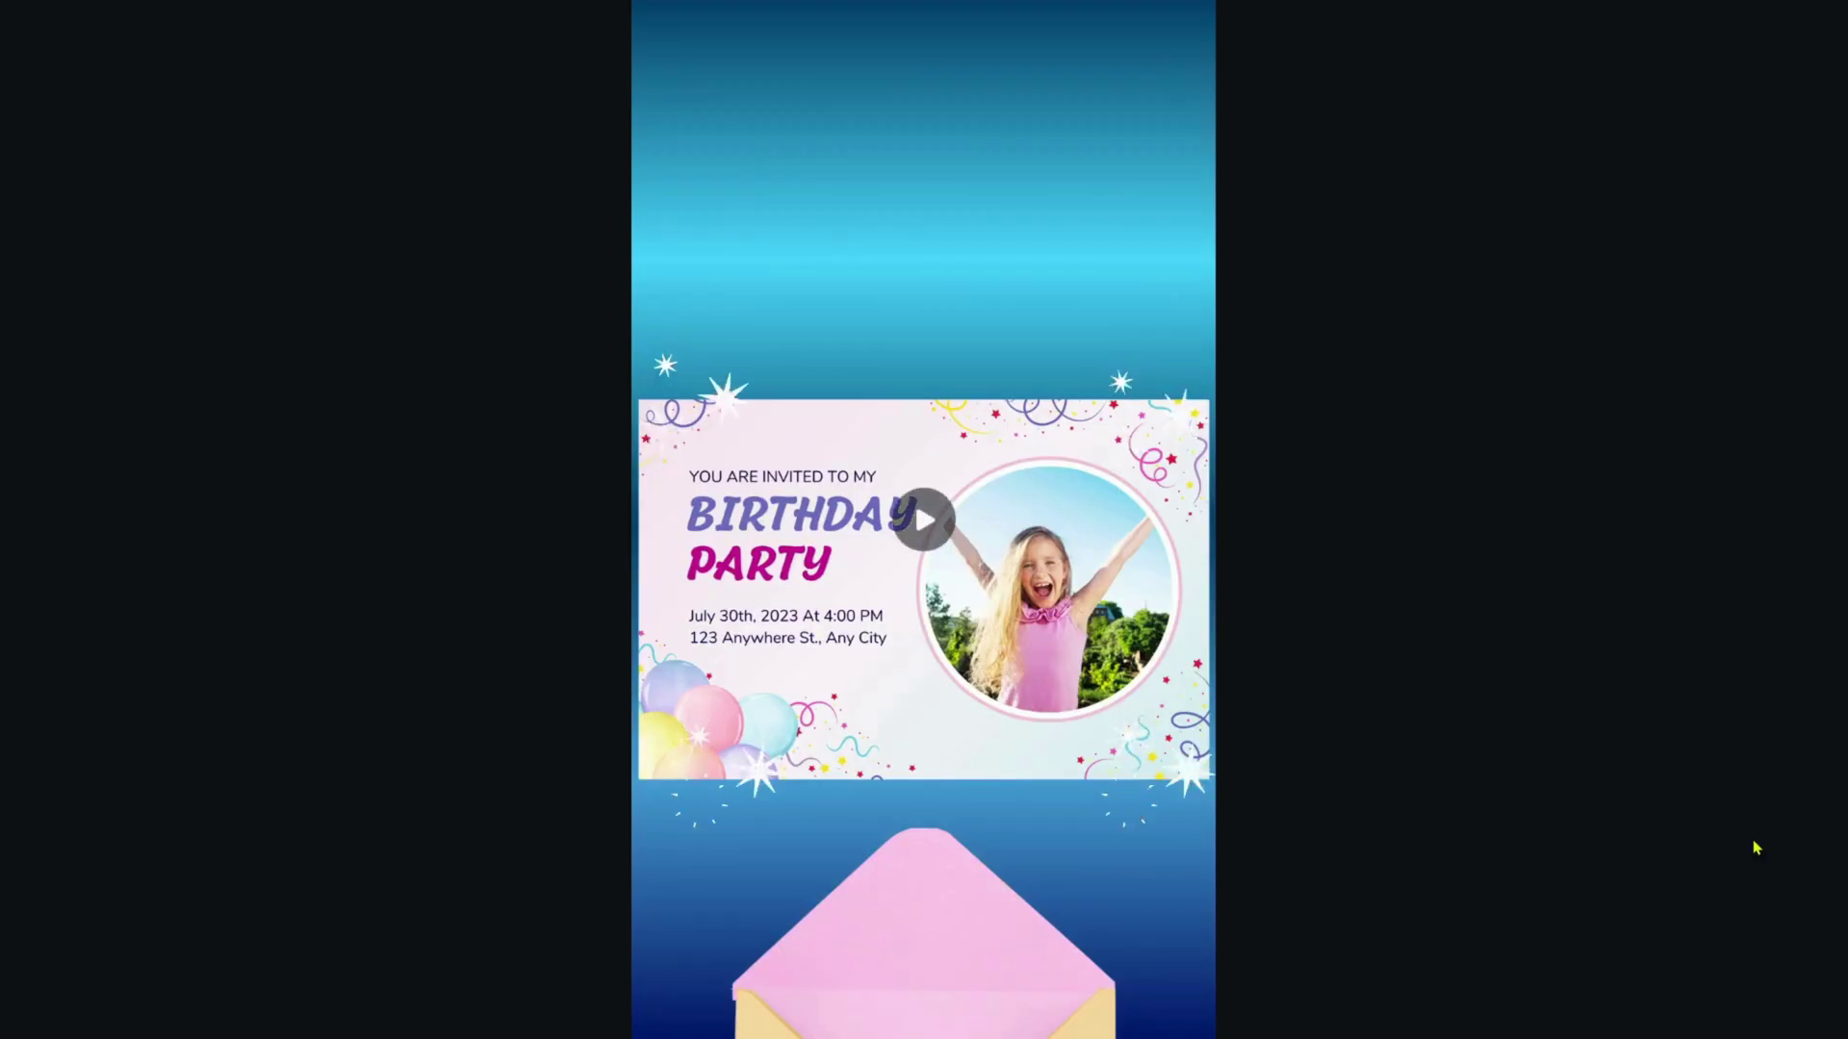
{"action": "key", "text": "Escape"}
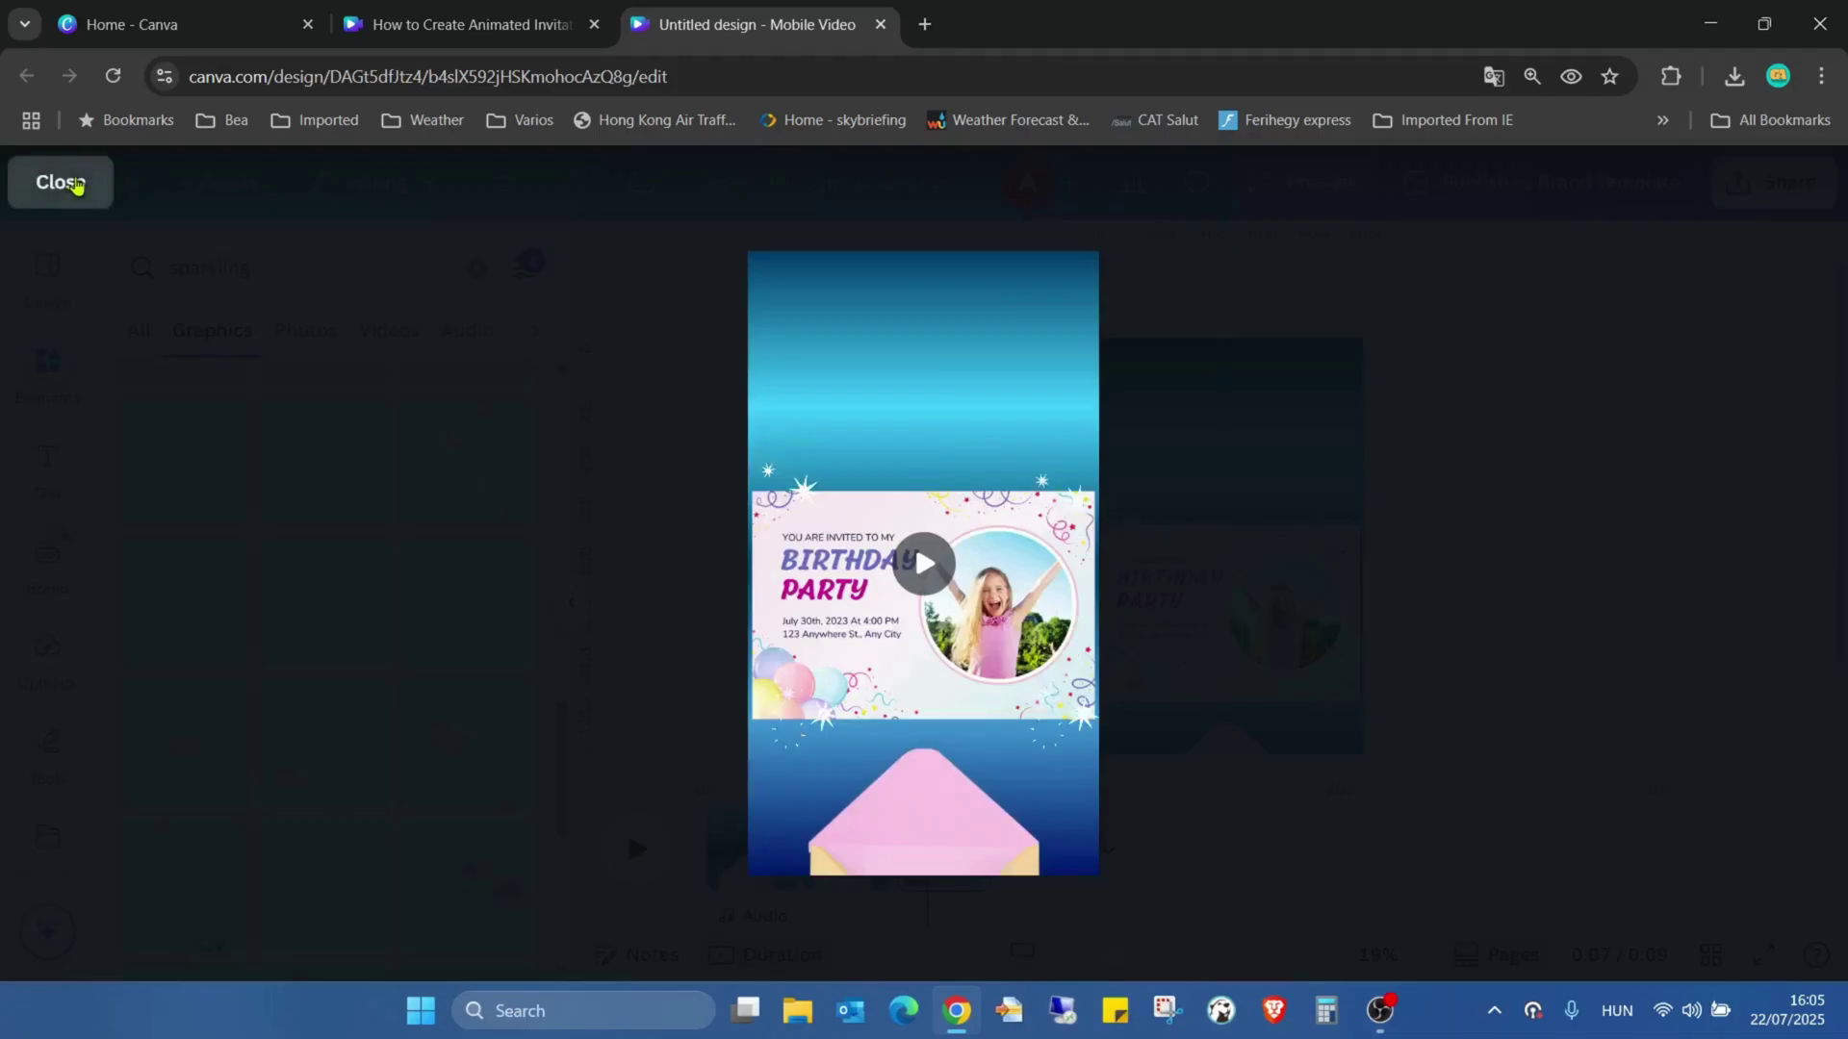
Close the video preview and switch the Pages area between scroll and timeline views.
{"action": "left_click", "coordinate": [63, 184]}
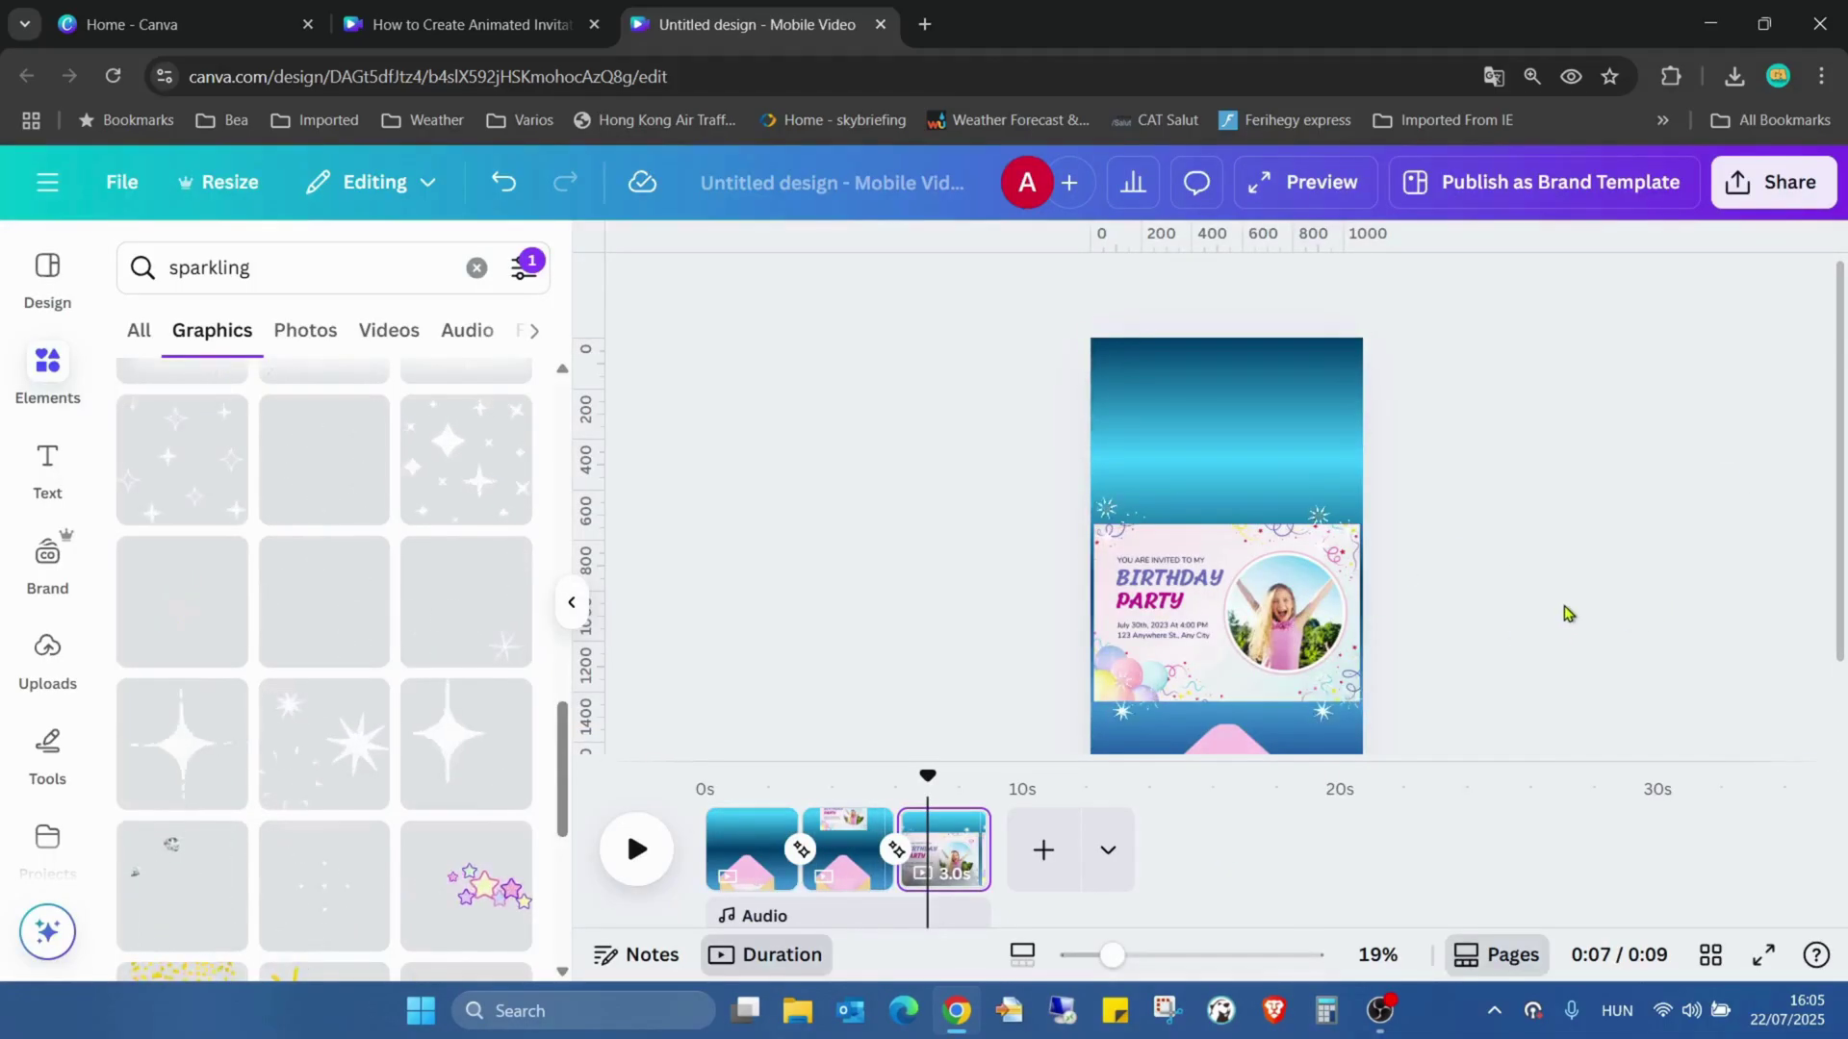
{"action": "left_click", "coordinate": [1474, 960]}
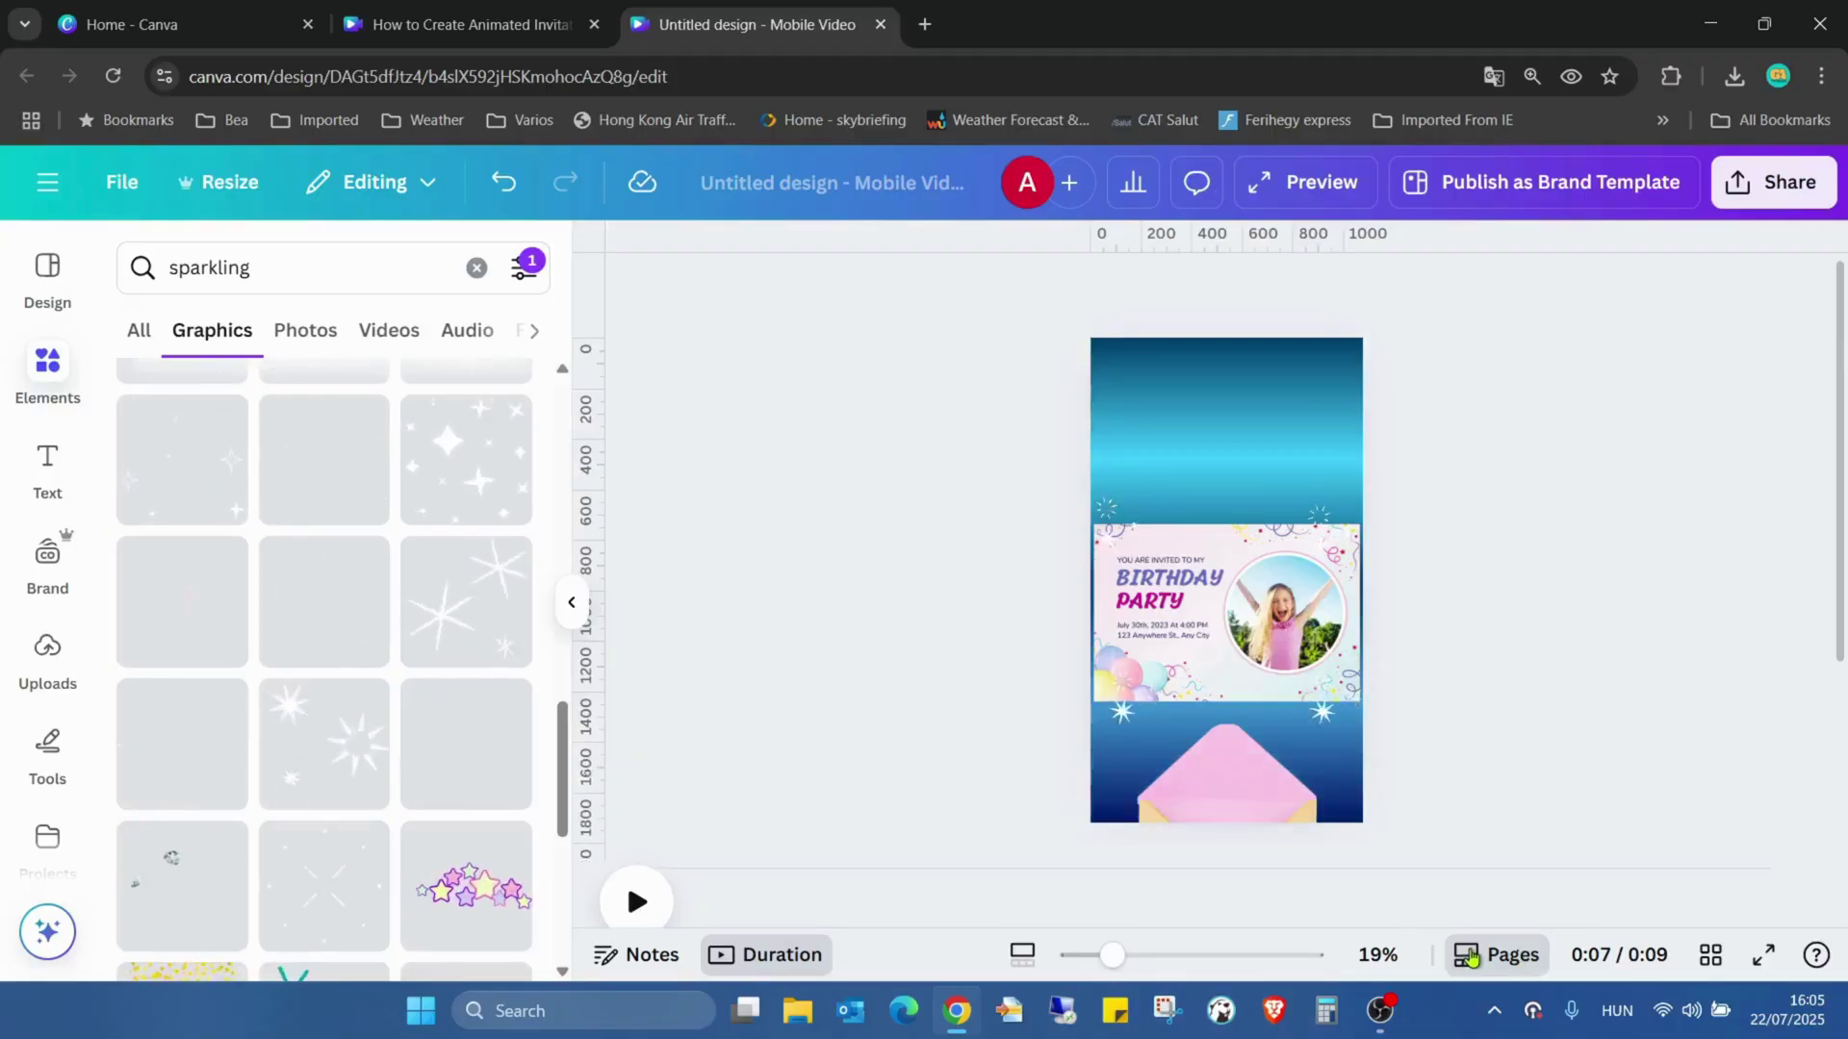
{"action": "left_click", "coordinate": [1528, 956]}
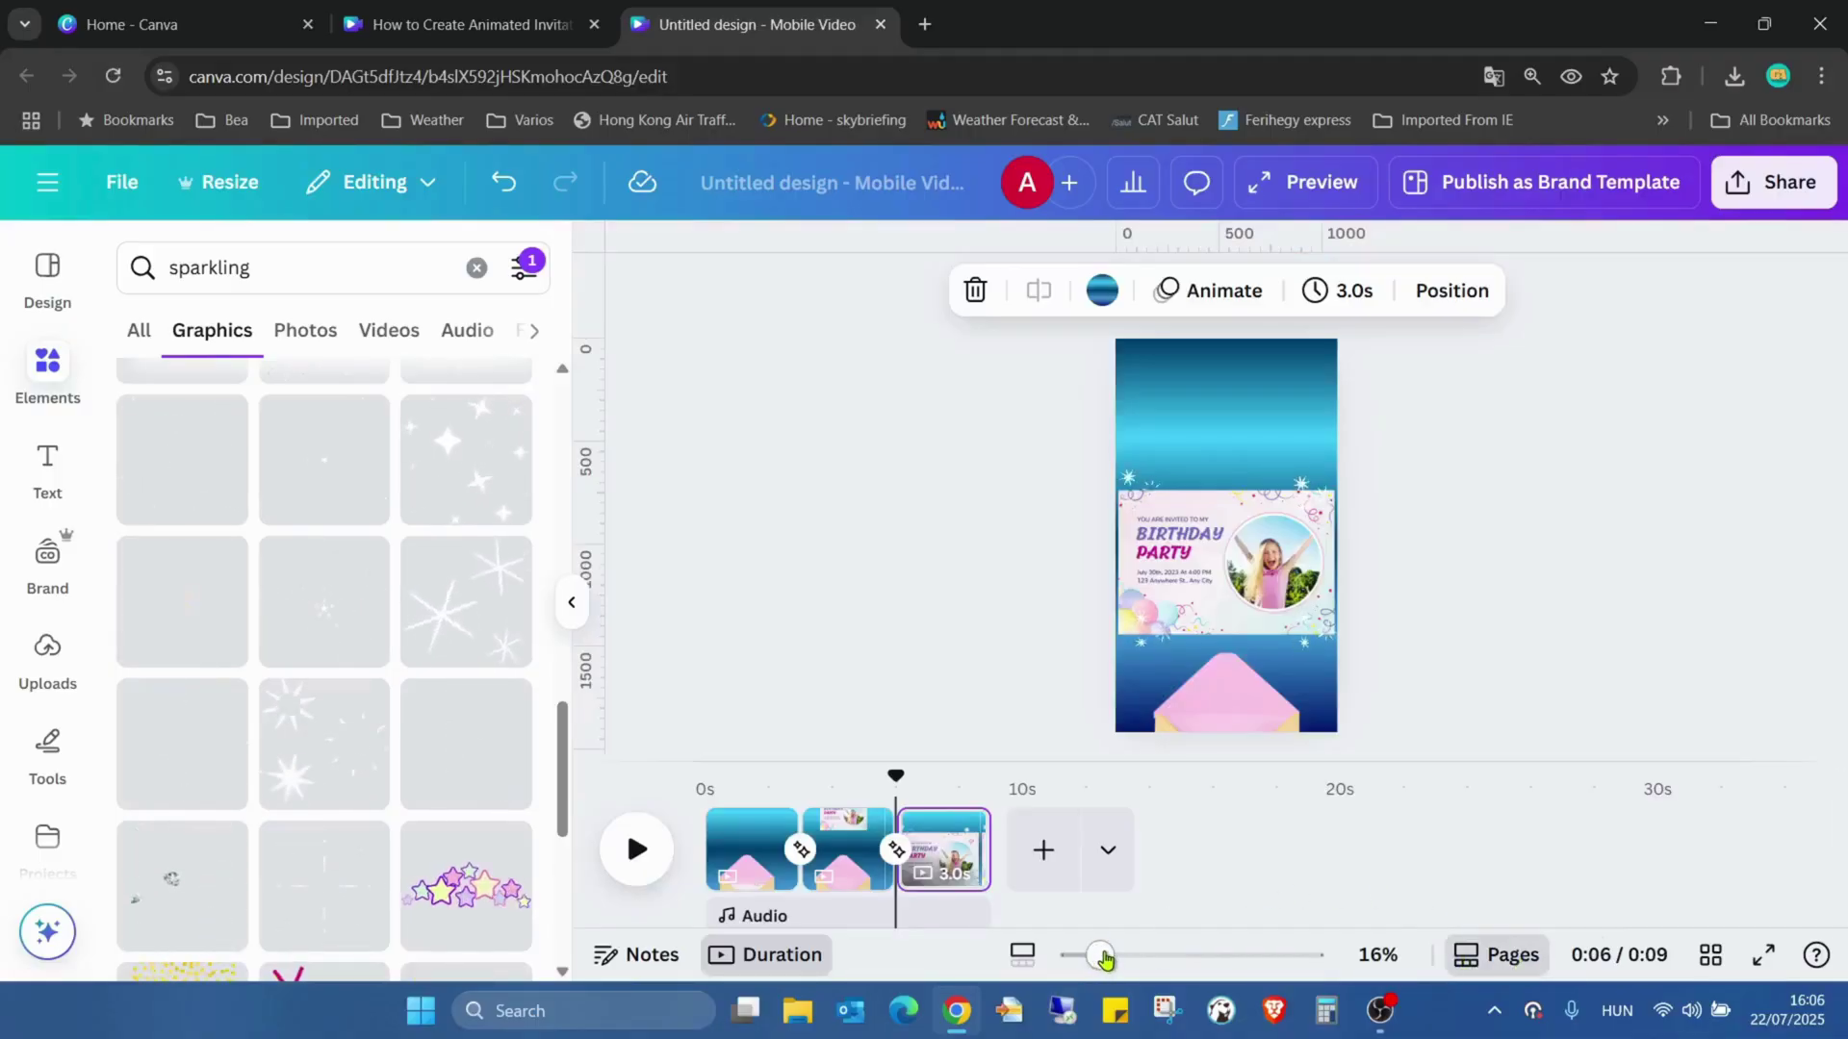
{"action": "mouse_move", "coordinate": [1102, 957]}
{"action": "left_mouse_down"}
{"action": "mouse_move", "coordinate": [1168, 956]}
{"action": "mouse_move", "coordinate": [1120, 957]}
{"action": "left_mouse_up"}
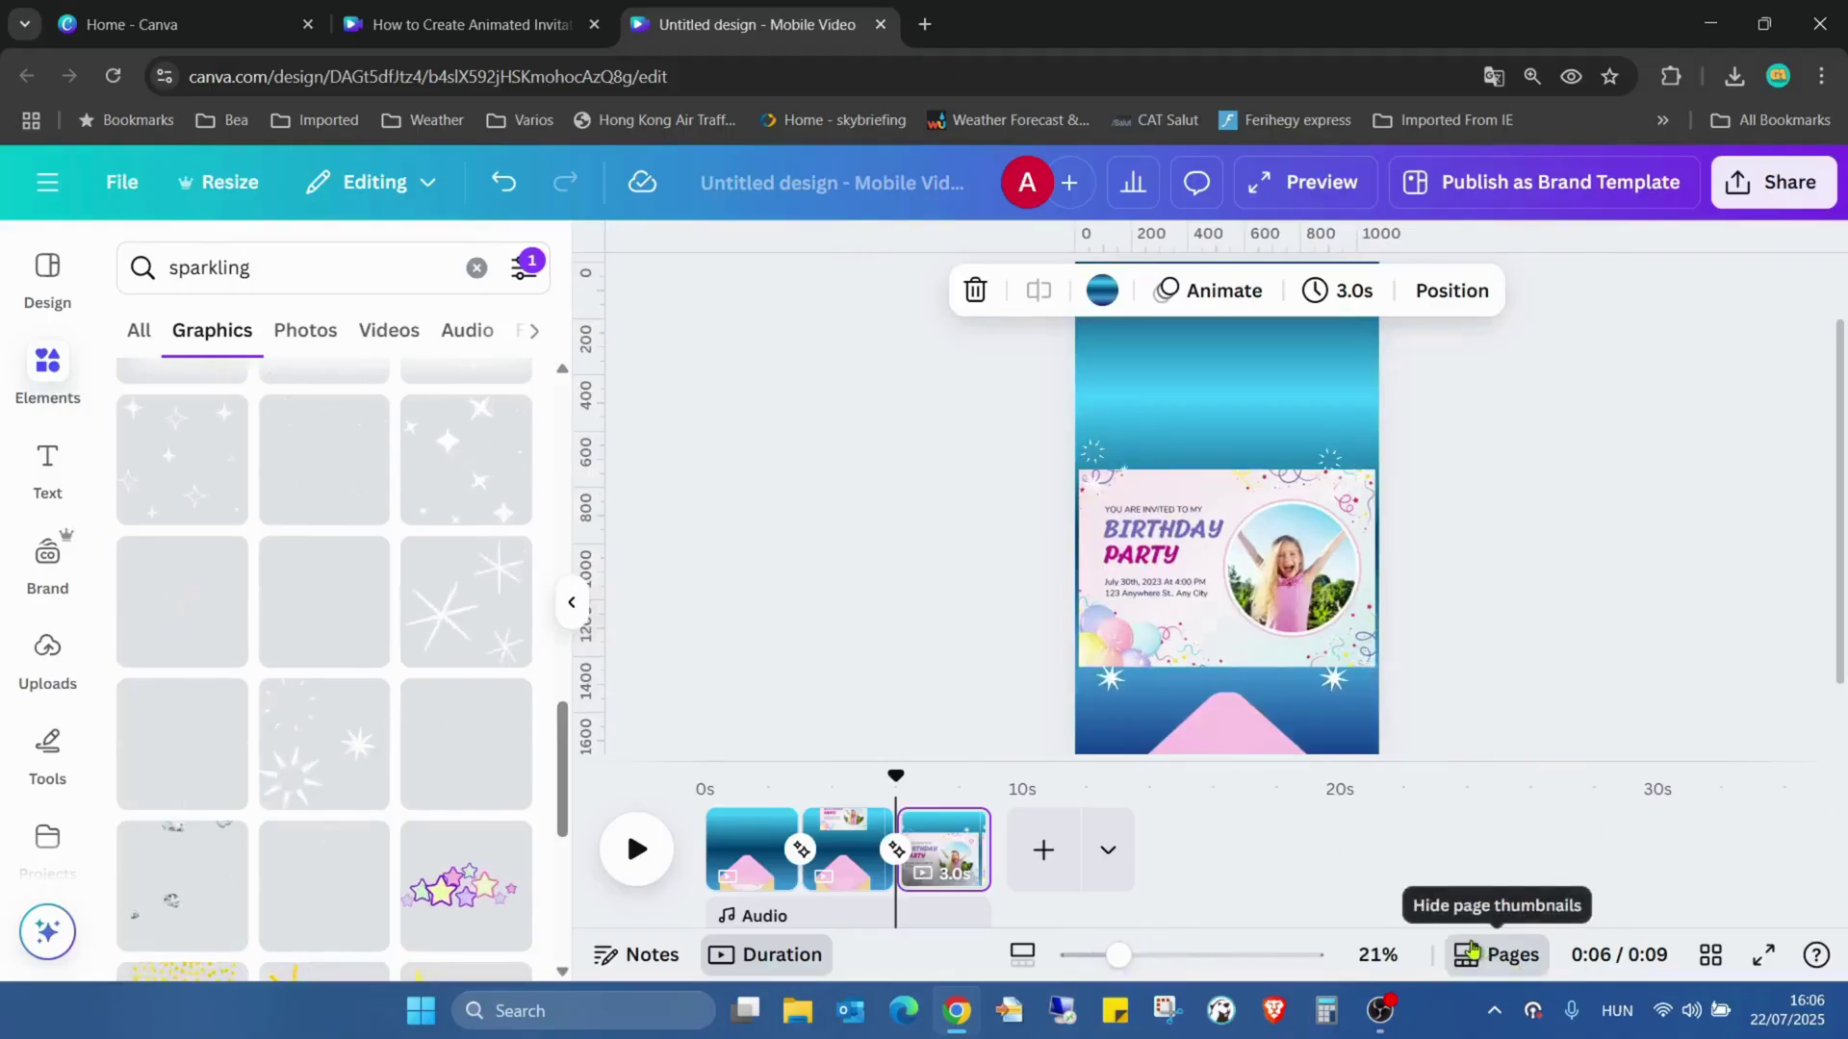
{"action": "left_click", "coordinate": [1511, 955]}
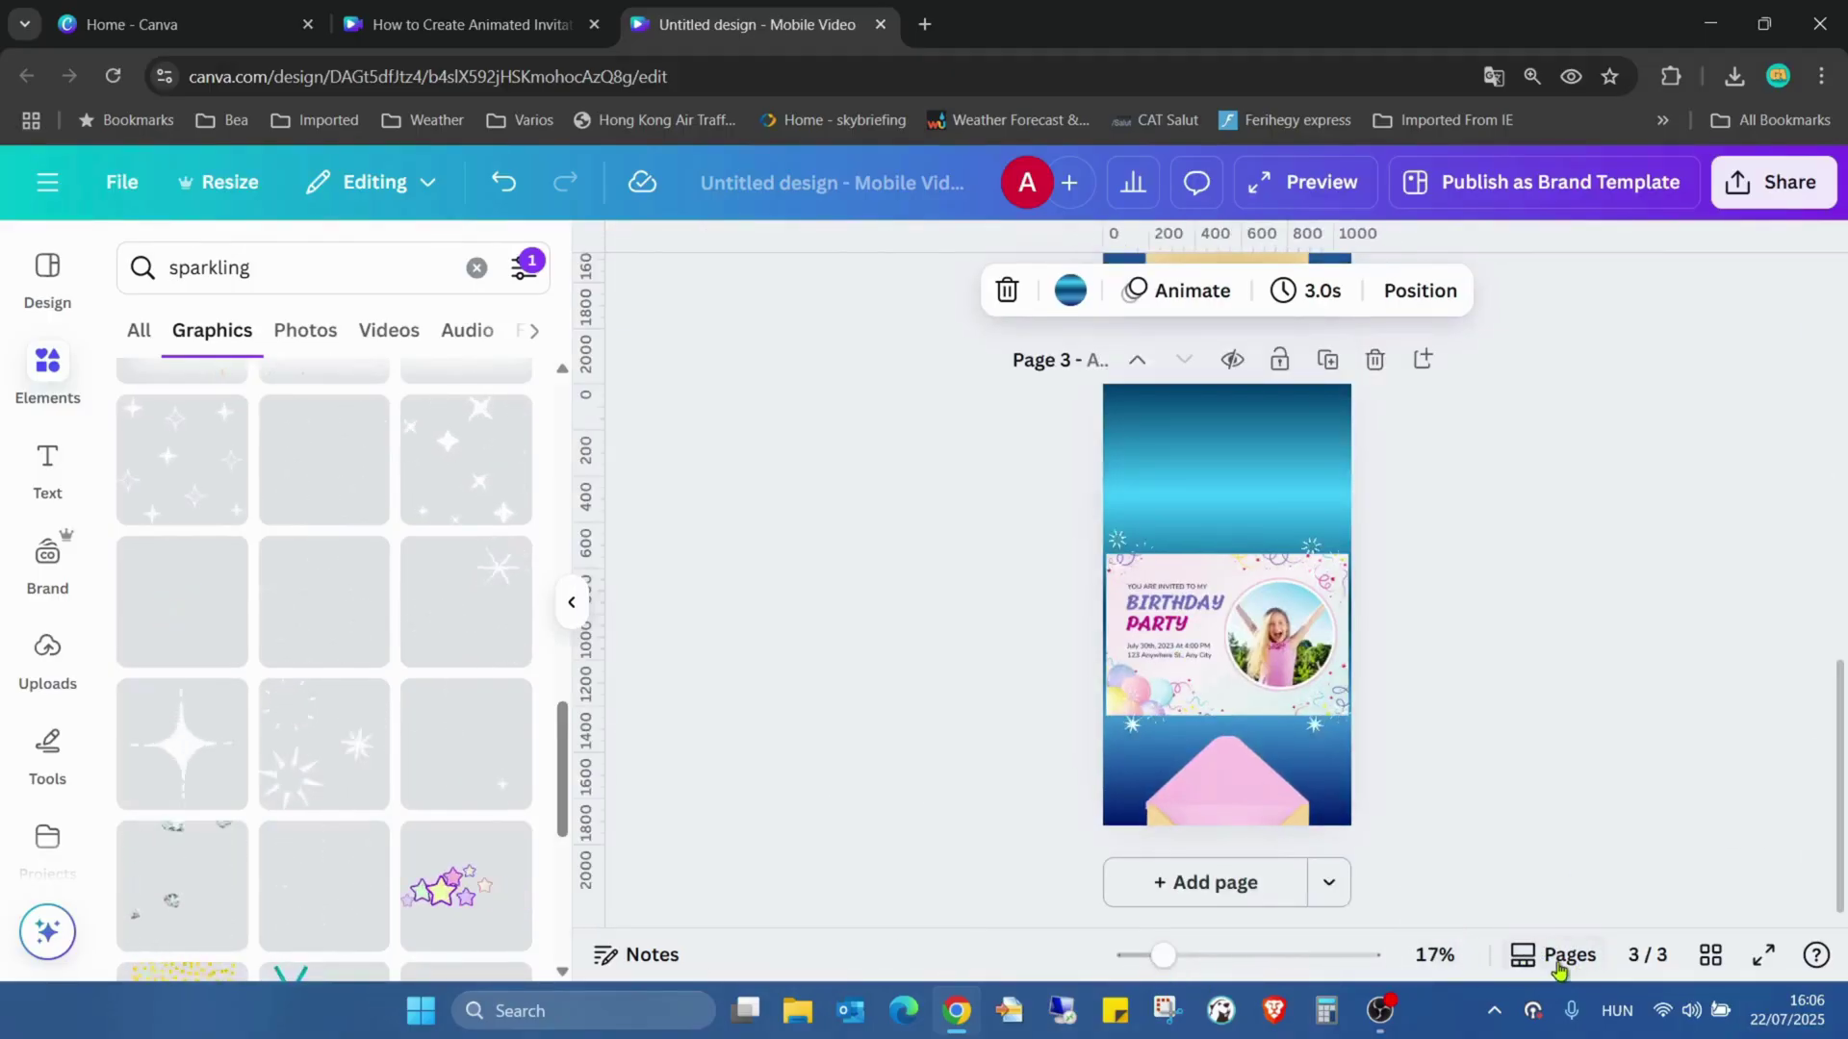
{"action": "left_click", "coordinate": [1557, 962]}
{"action": "left_click", "coordinate": [1513, 958]}
{"action": "left_click", "coordinate": [1511, 963]}
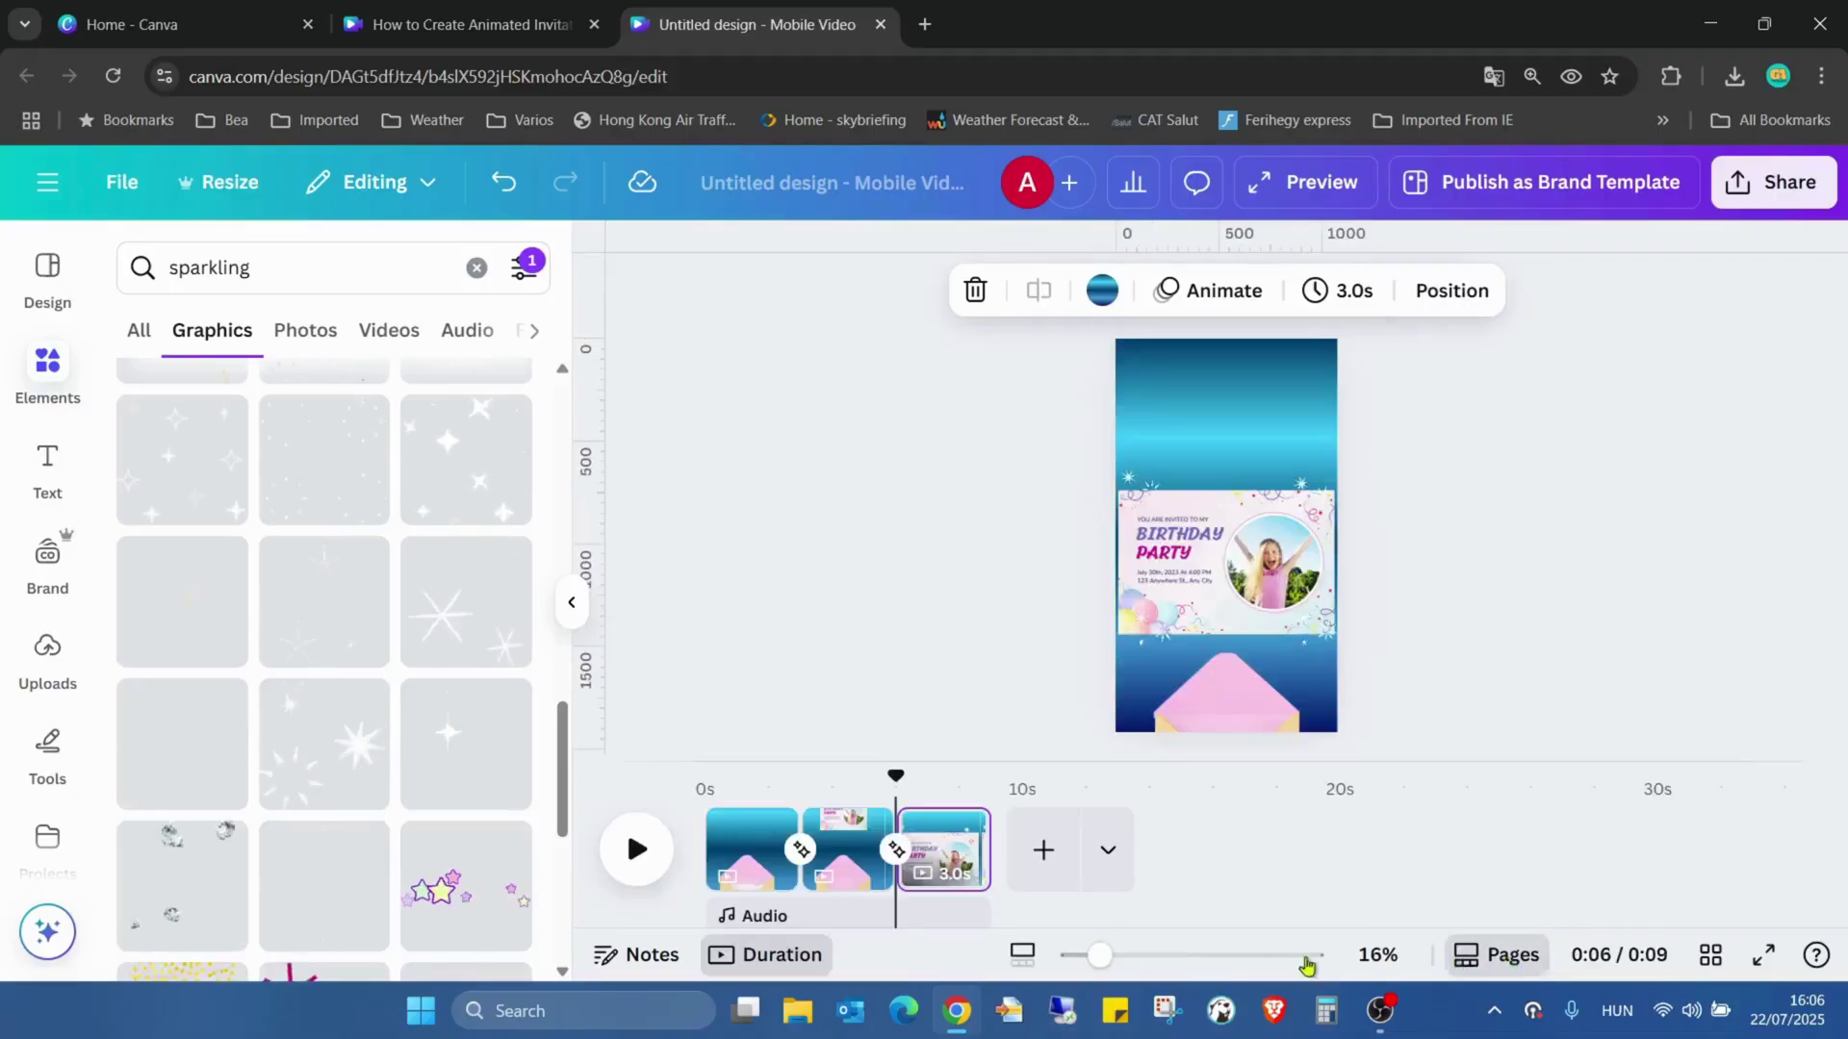
Zoom the timeline to 500% so the last clip's 5s–9s span fills it.
{"action": "left_click_drag", "start_coordinate": [1093, 961], "coordinate": [1139, 965]}
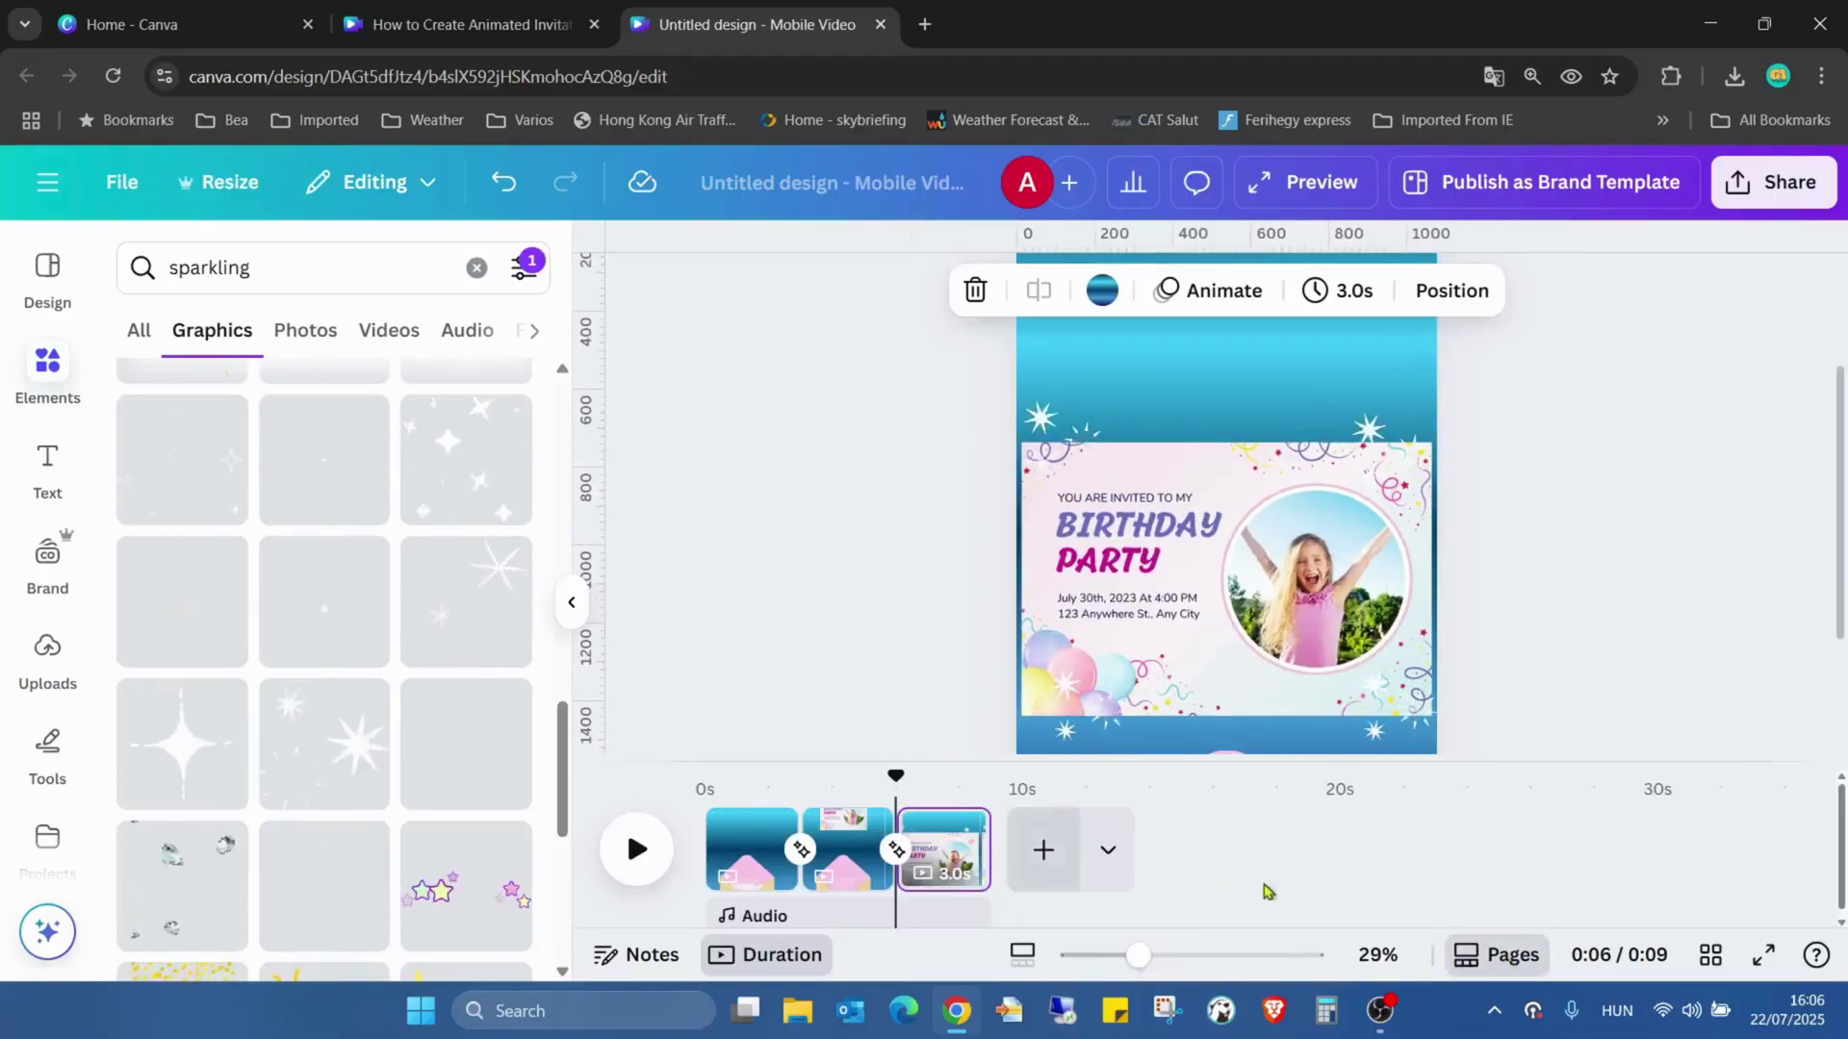
{"action": "left_click", "coordinate": [1506, 958]}
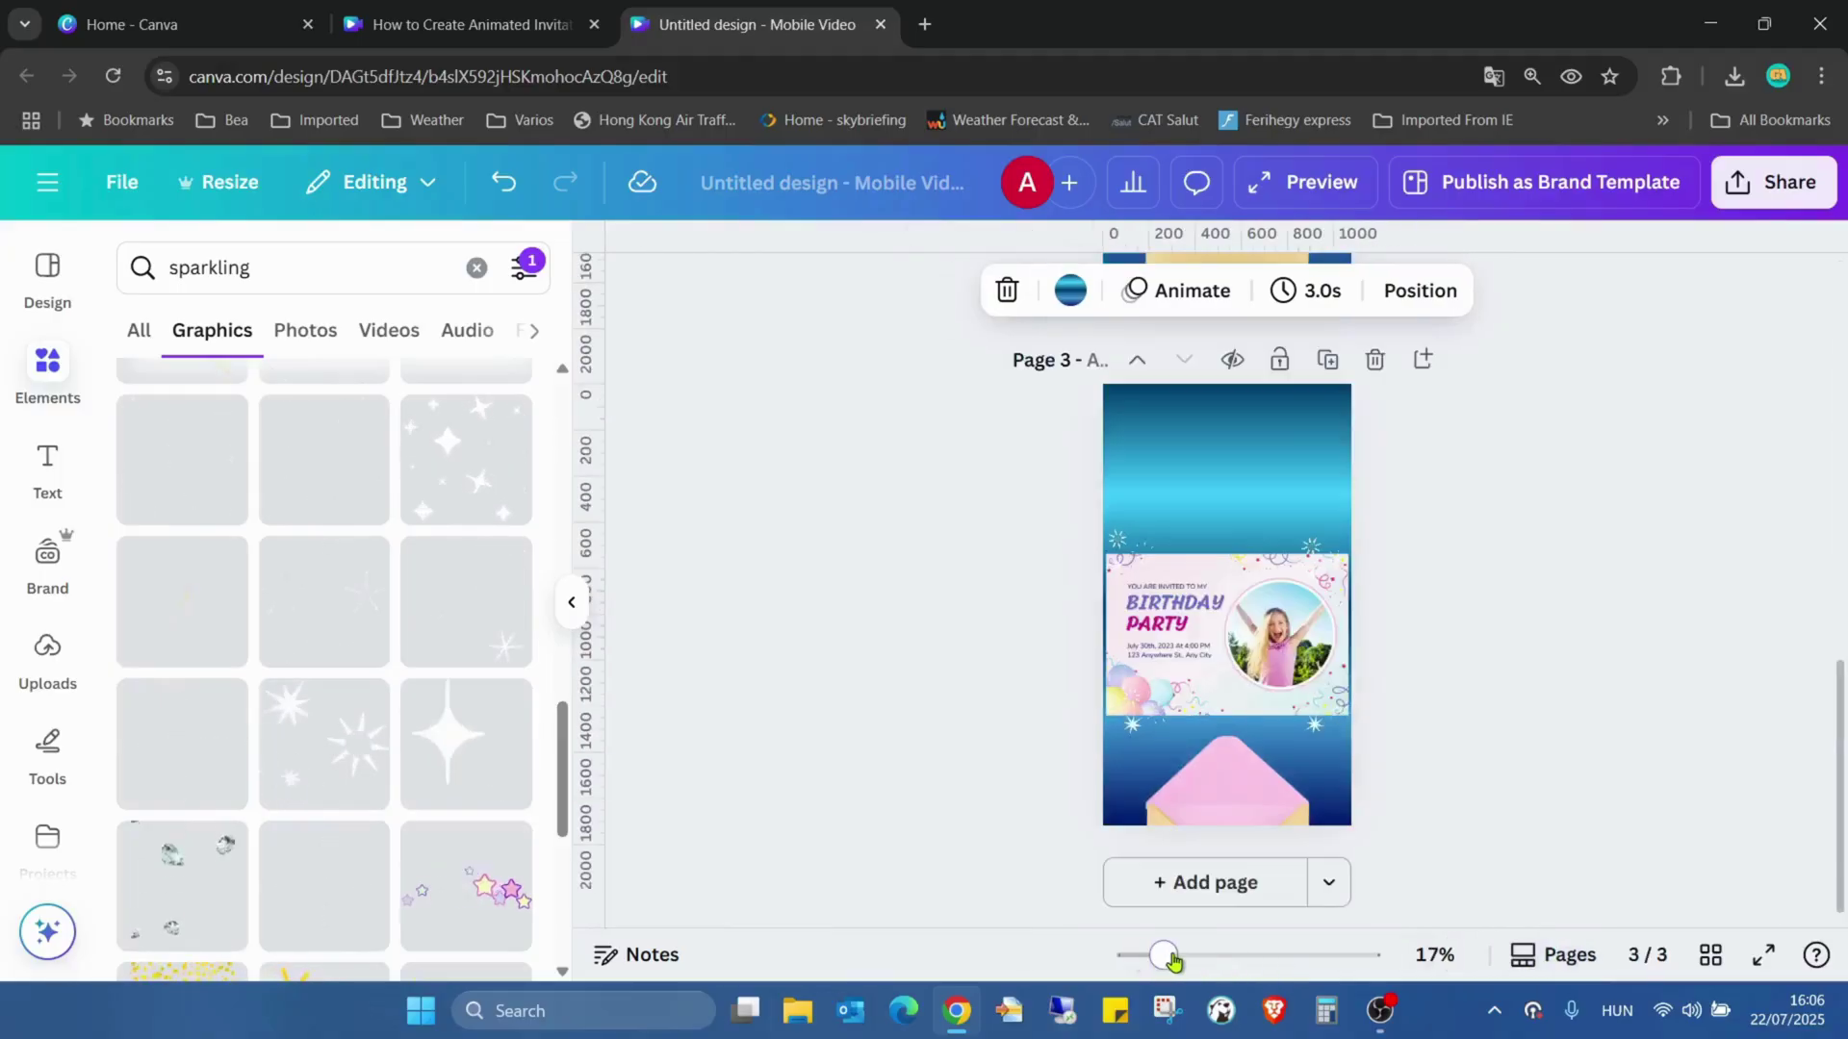
{"action": "mouse_move", "coordinate": [1171, 962]}
{"action": "left_mouse_down"}
{"action": "mouse_move", "coordinate": [1286, 957]}
{"action": "mouse_move", "coordinate": [1206, 960]}
{"action": "left_mouse_up"}
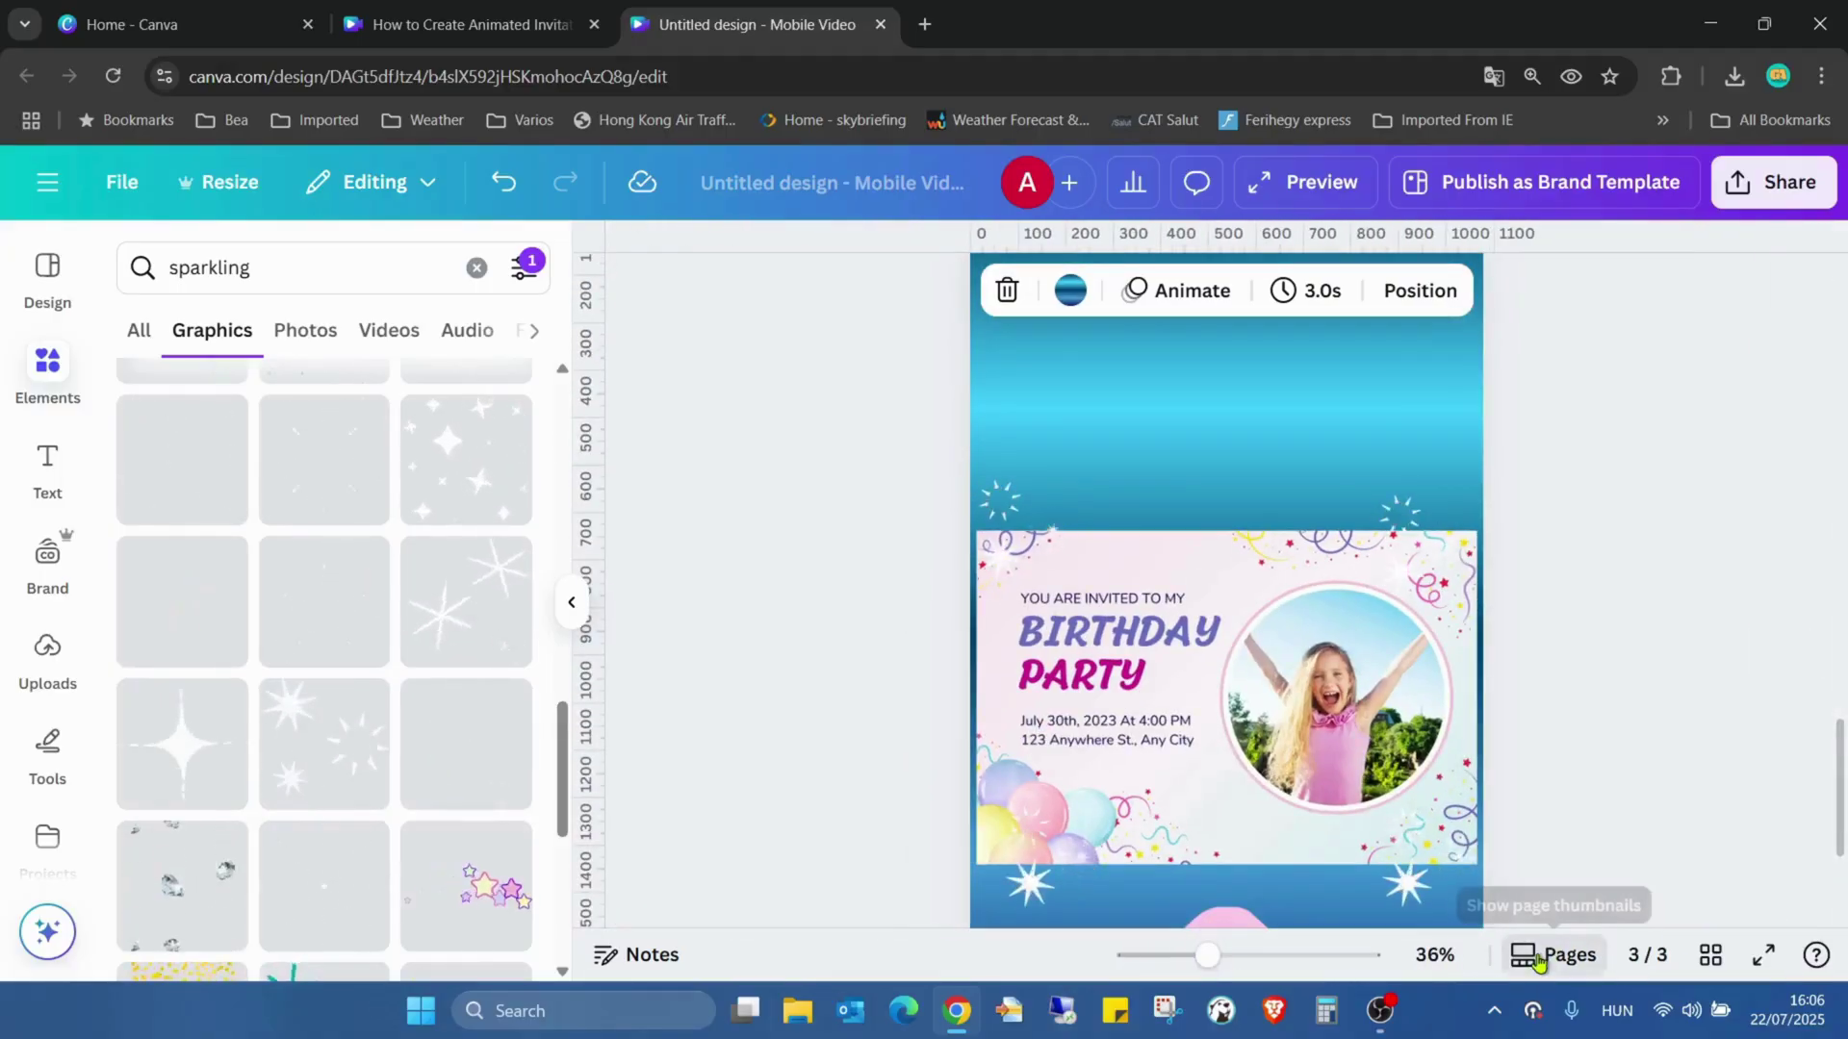
{"action": "left_click", "coordinate": [1549, 953]}
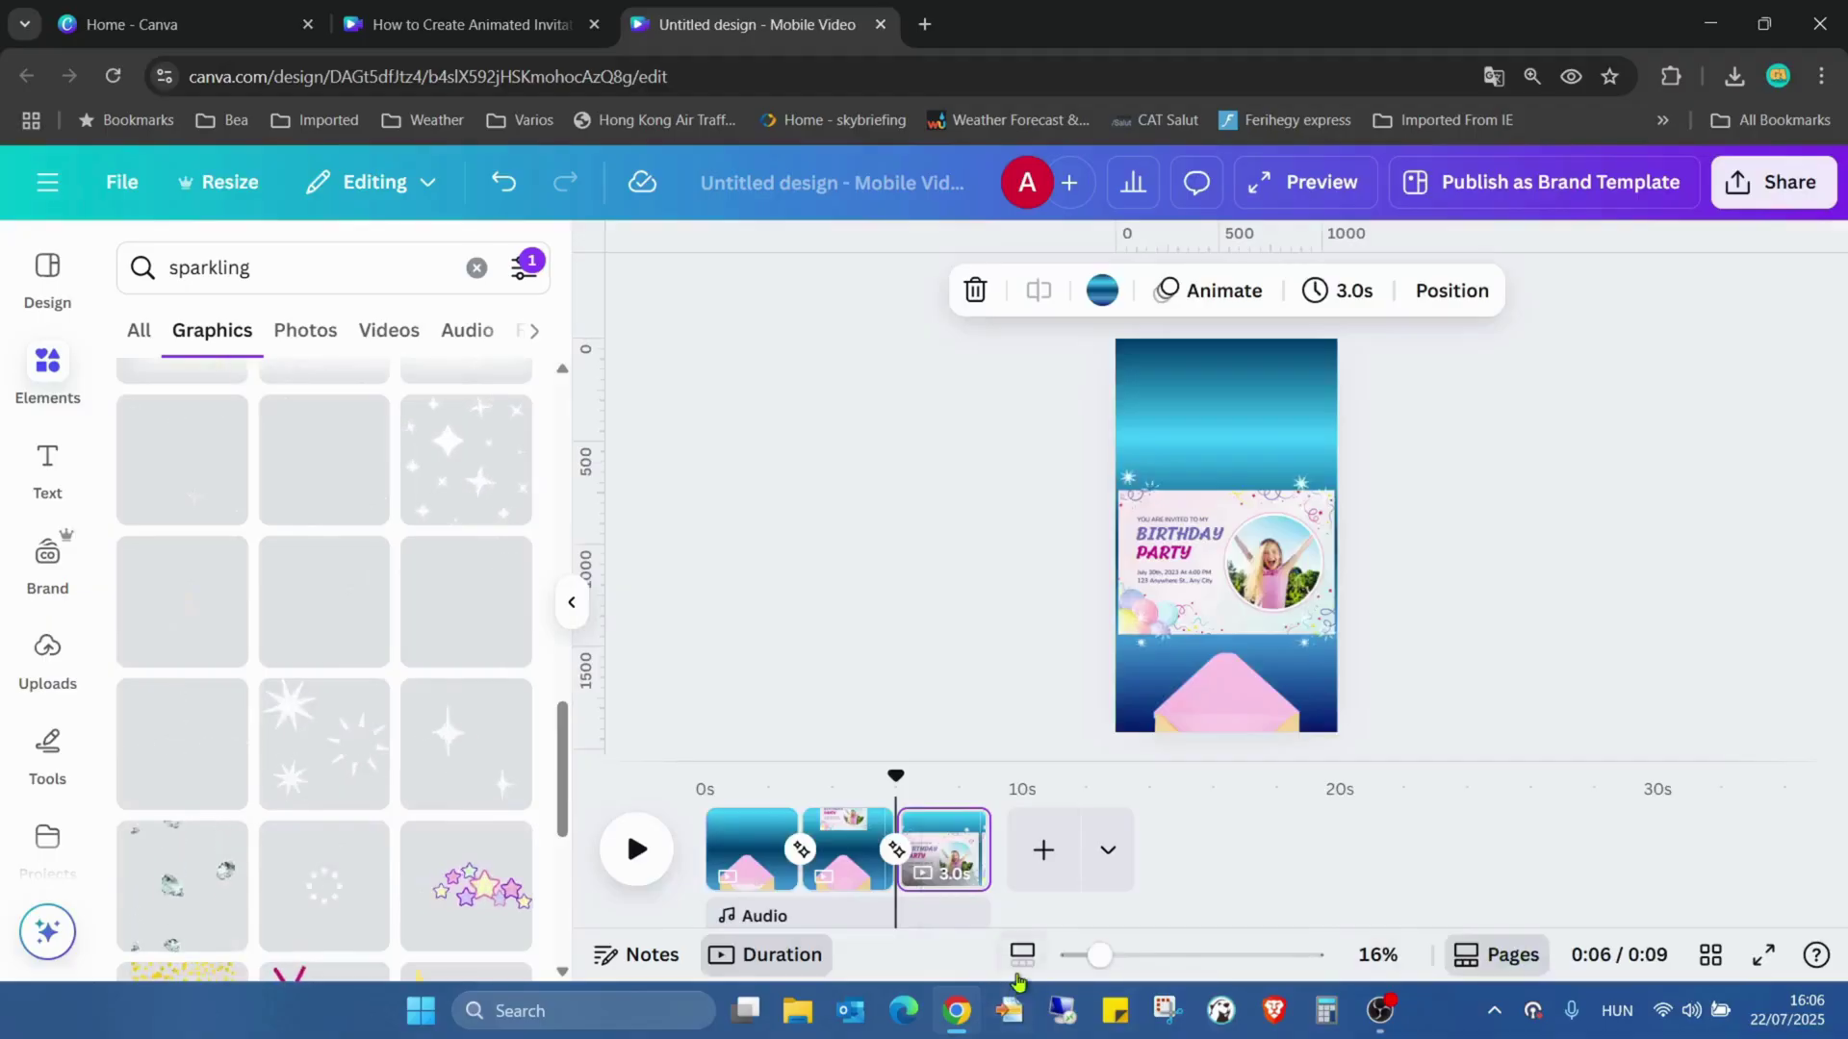
{"action": "left_click", "coordinate": [1022, 956]}
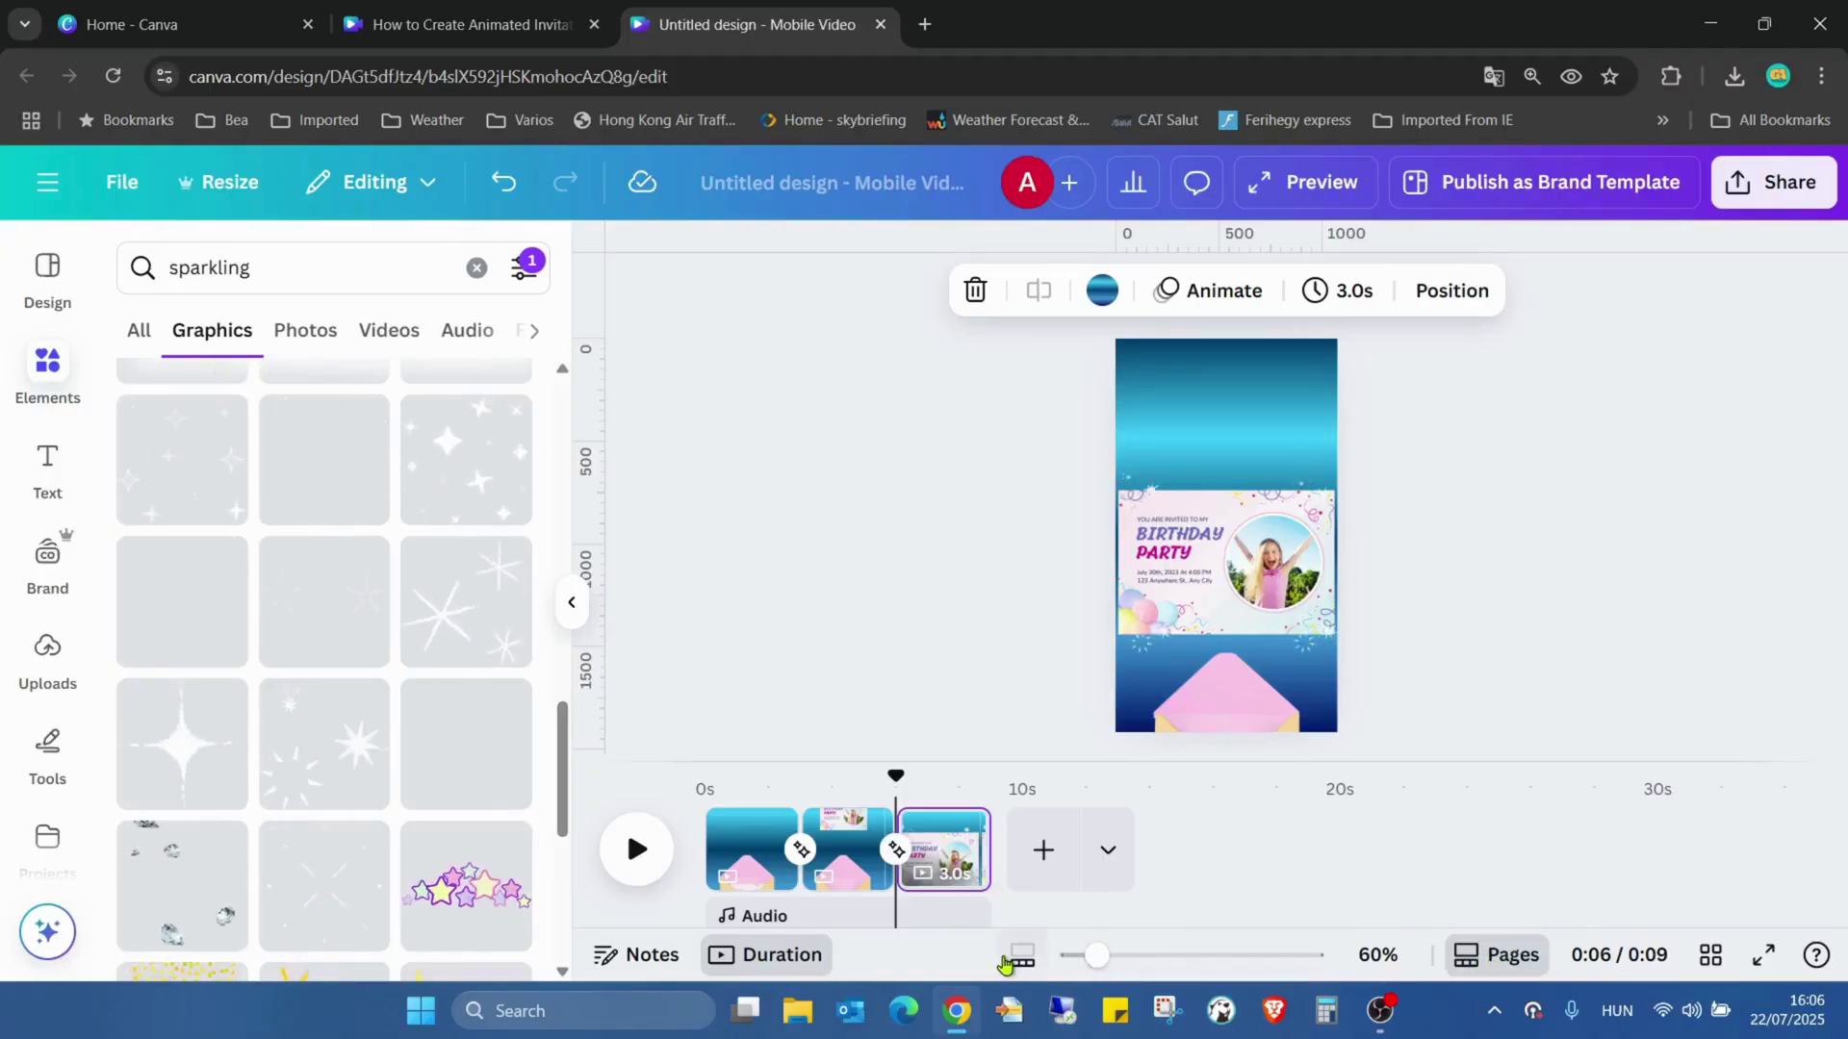
{"action": "left_click_drag", "start_coordinate": [1104, 963], "coordinate": [1311, 956]}
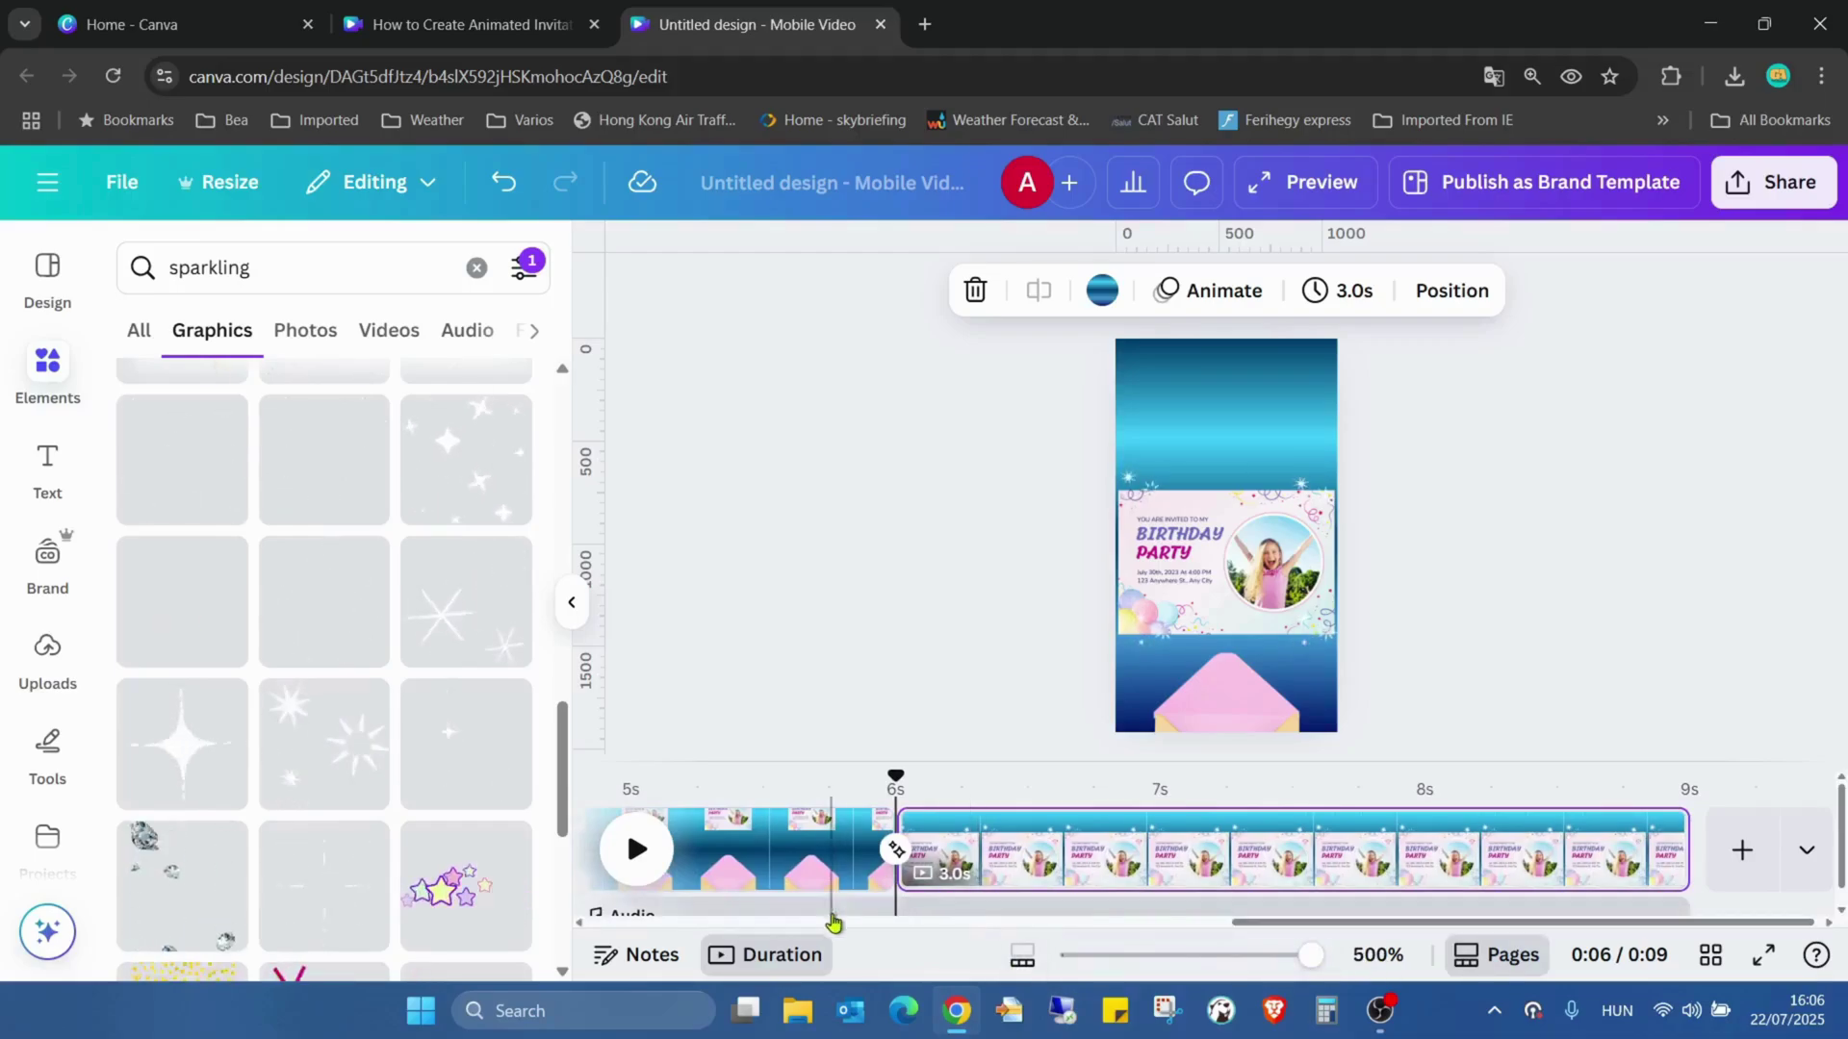
{"action": "left_click_drag", "start_coordinate": [1423, 923], "coordinate": [1427, 924]}
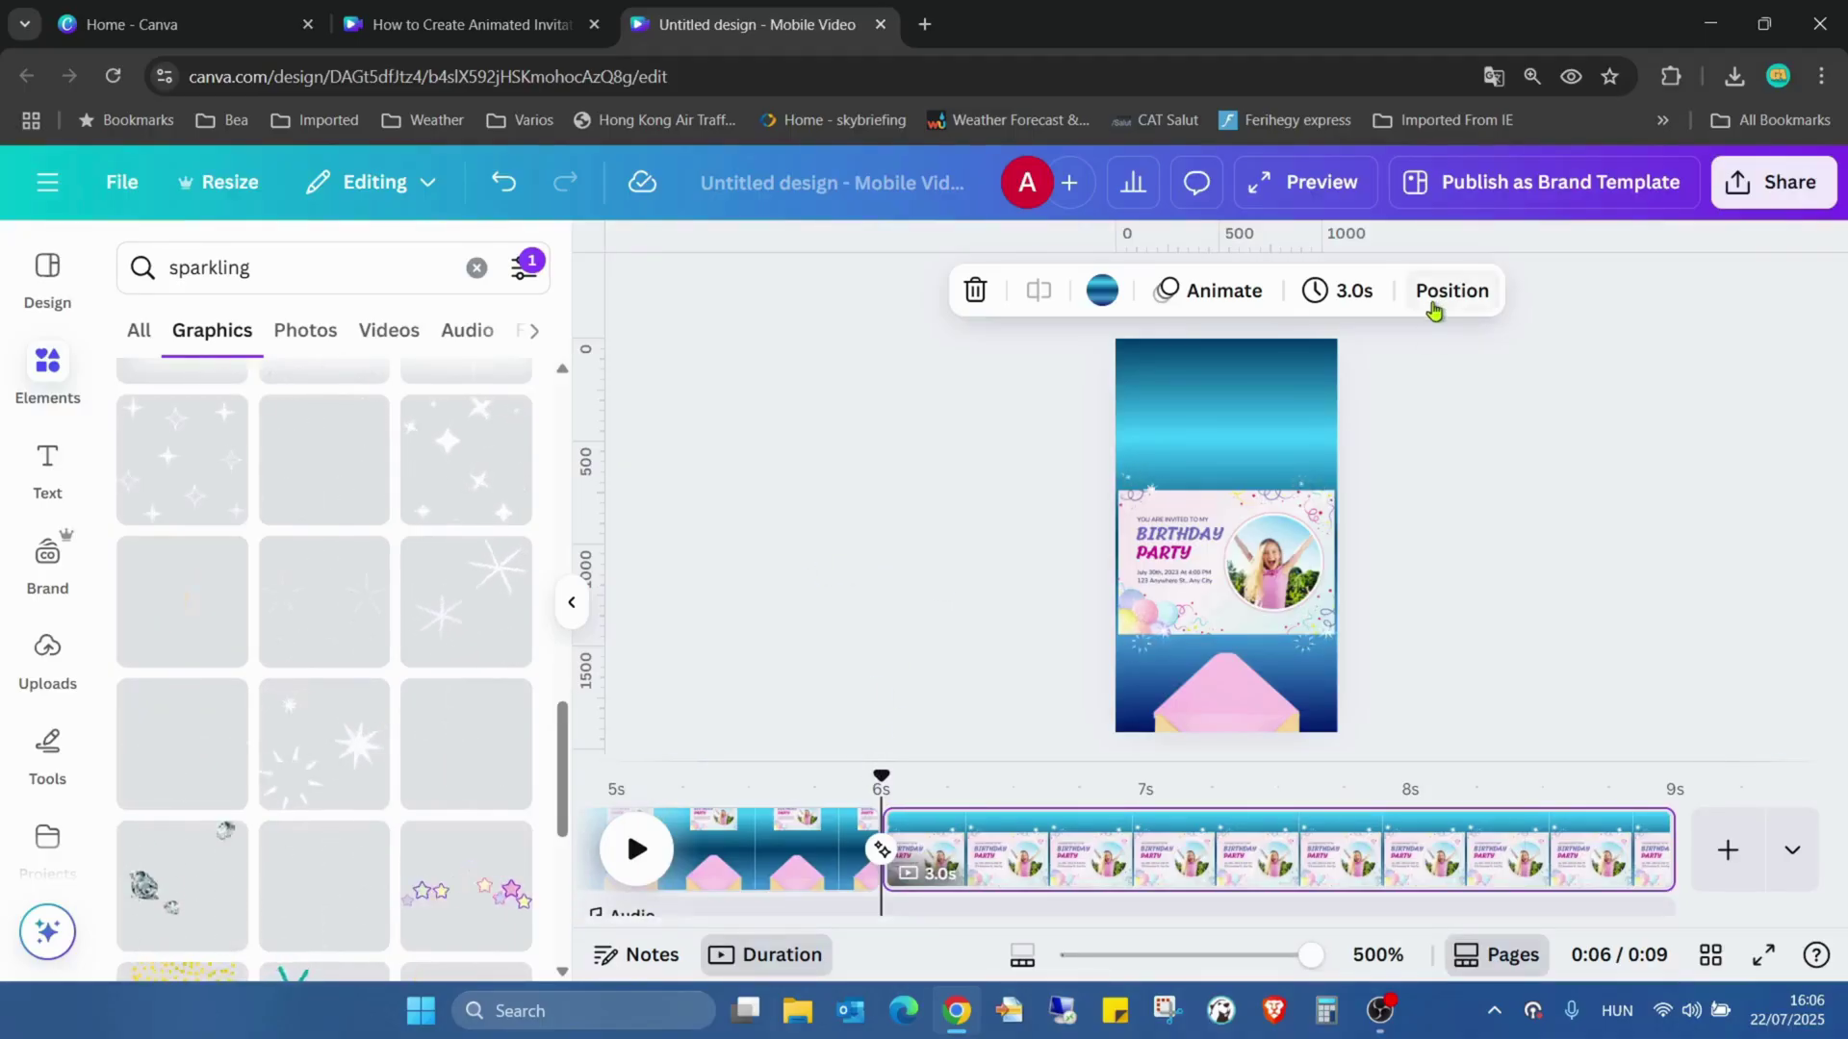
Select the four sparkle layers in the Layers list and heighten the timeline to show their tracks.
{"action": "left_click", "coordinate": [1443, 294]}
{"action": "left_click", "coordinate": [458, 471]}
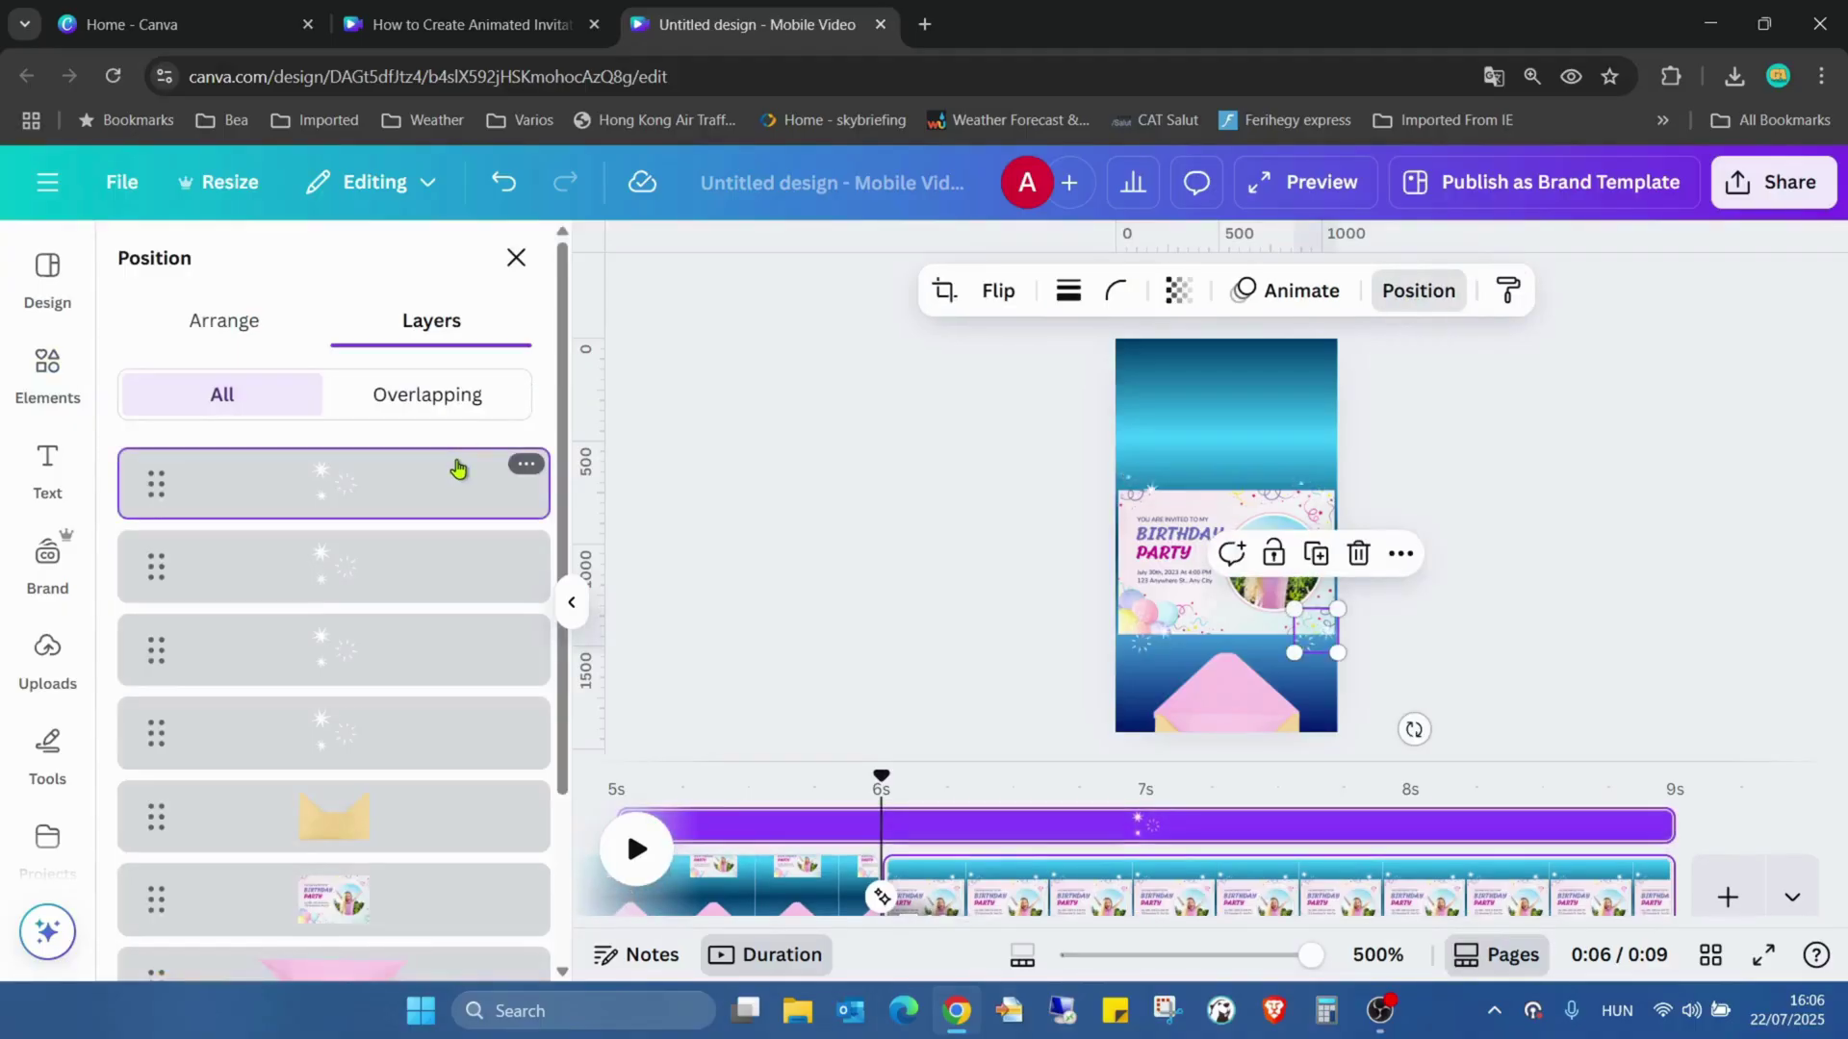
{"action": "left_click", "coordinate": [417, 737], "text": "shift"}
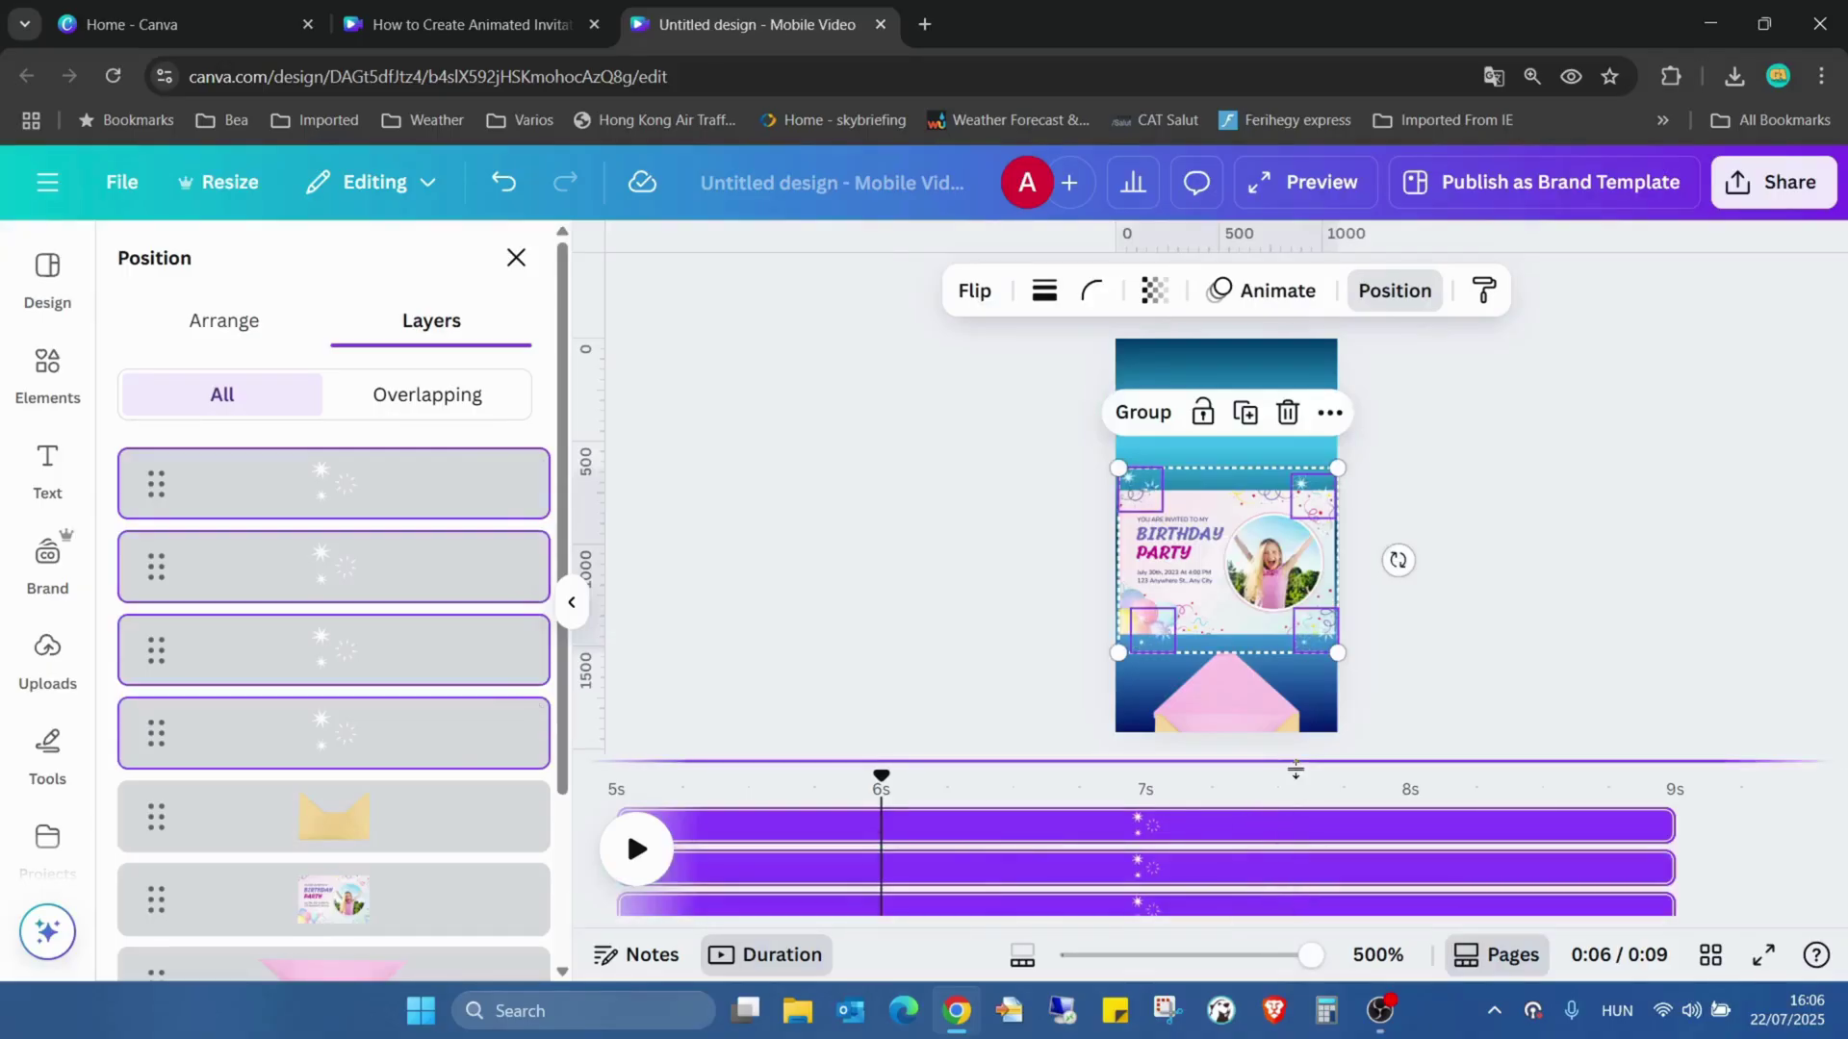
{"action": "left_click_drag", "start_coordinate": [1295, 762], "coordinate": [1313, 481]}
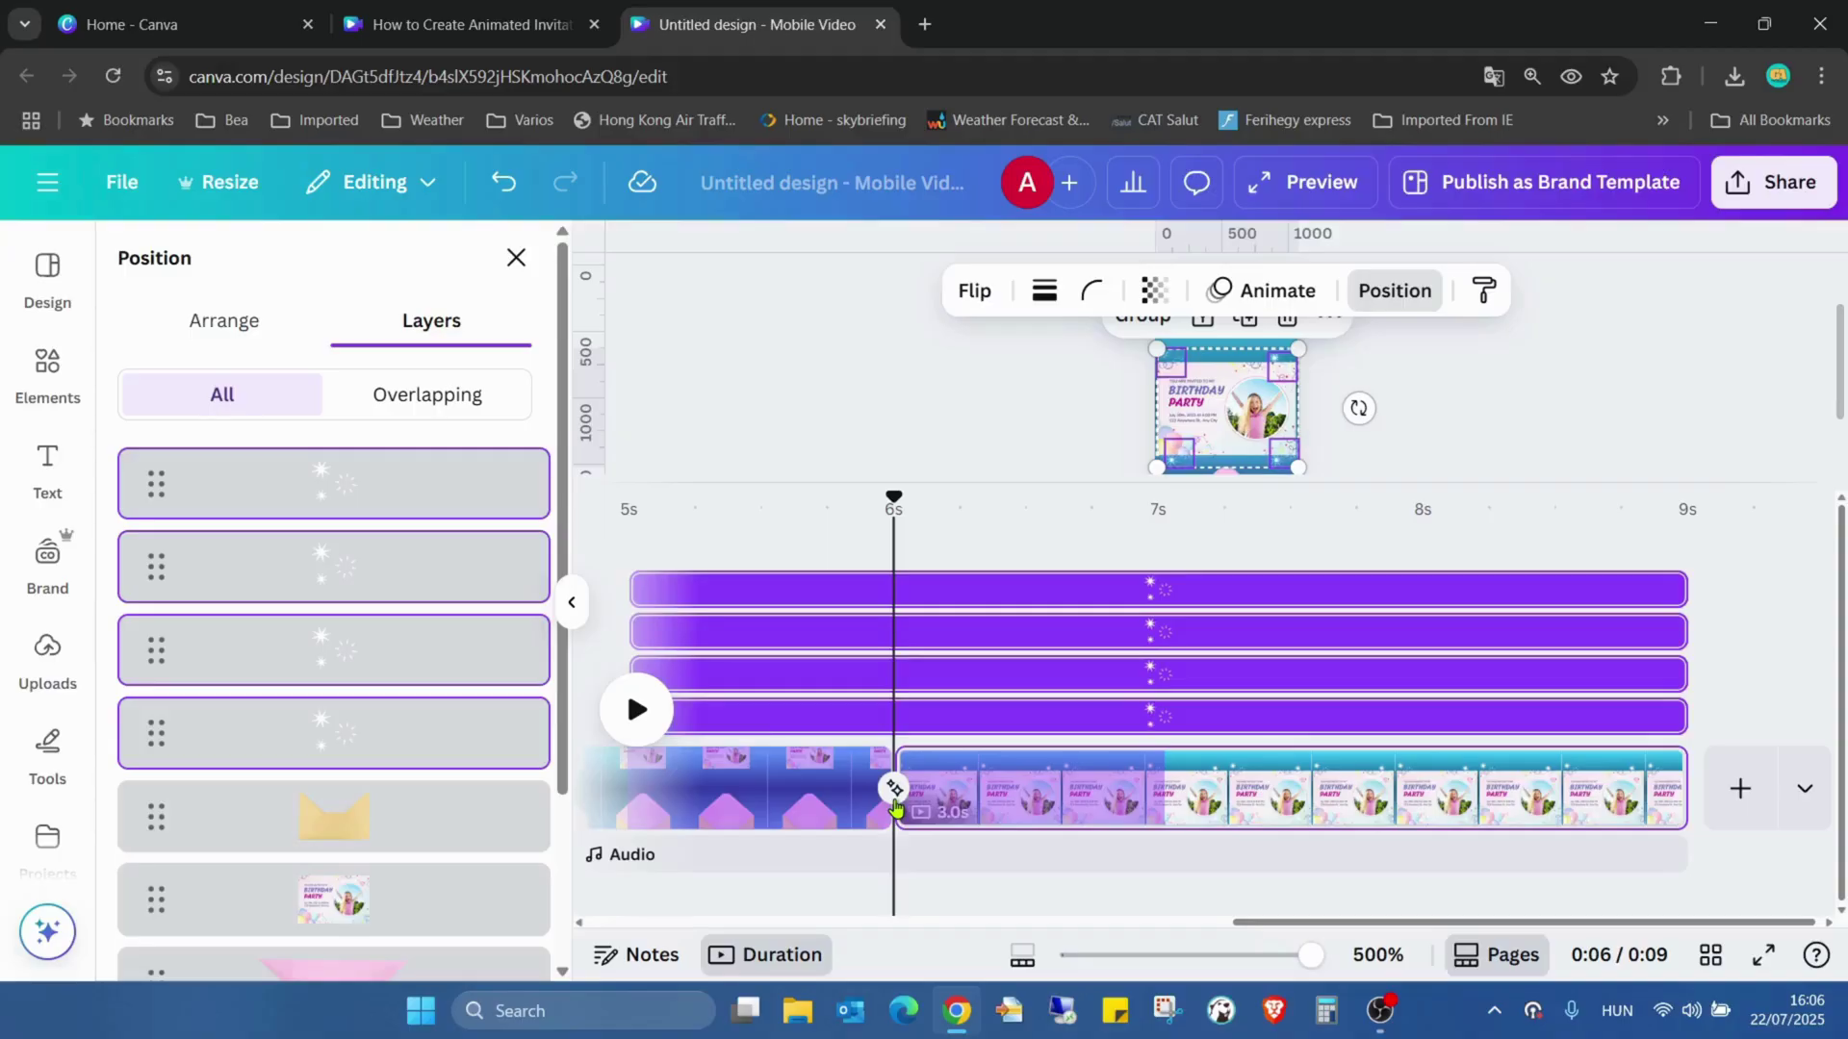
Trim the start of all four sparkle clips to about 6.7s, snapping to the playhead.
{"action": "left_click_drag", "start_coordinate": [897, 499], "coordinate": [1060, 507]}
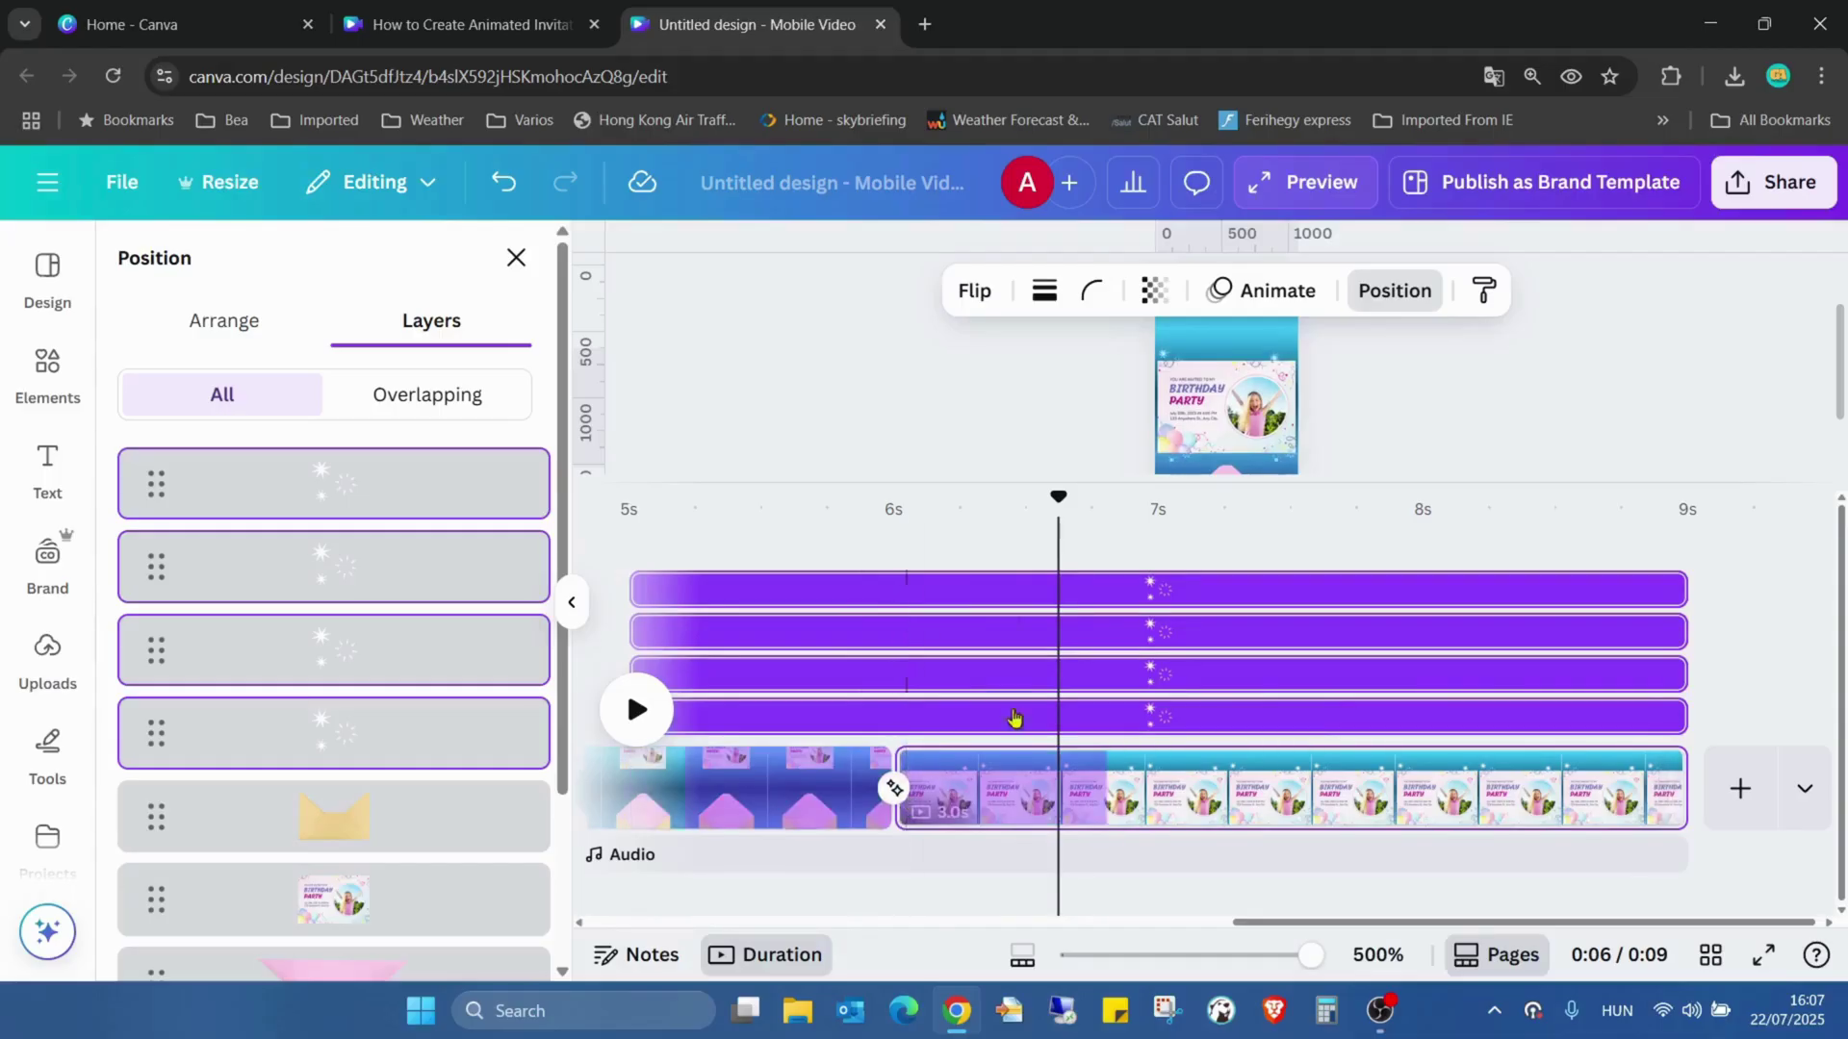
{"action": "left_click_drag", "start_coordinate": [1058, 495], "coordinate": [1071, 495]}
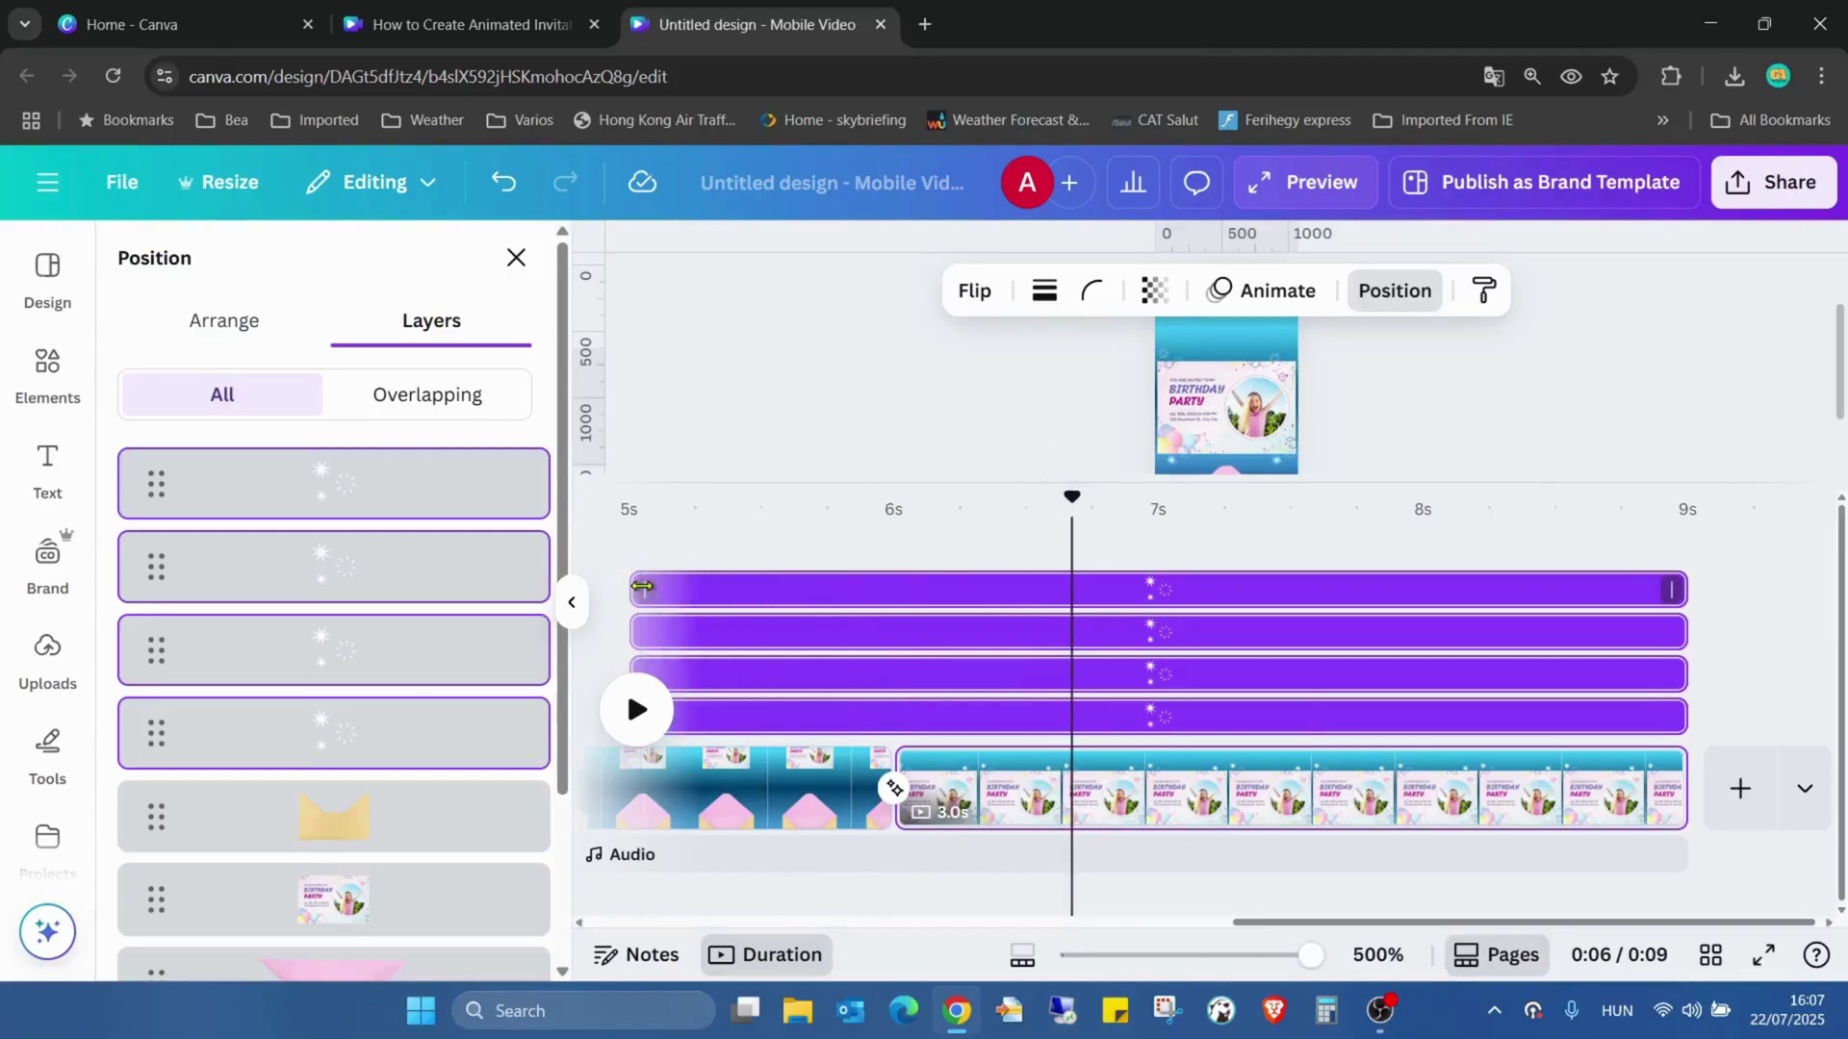
{"action": "left_click_drag", "start_coordinate": [637, 588], "coordinate": [1236, 594]}
{"action": "left_click_drag", "start_coordinate": [793, 631], "coordinate": [1241, 632]}
{"action": "left_click_drag", "start_coordinate": [801, 675], "coordinate": [1241, 677]}
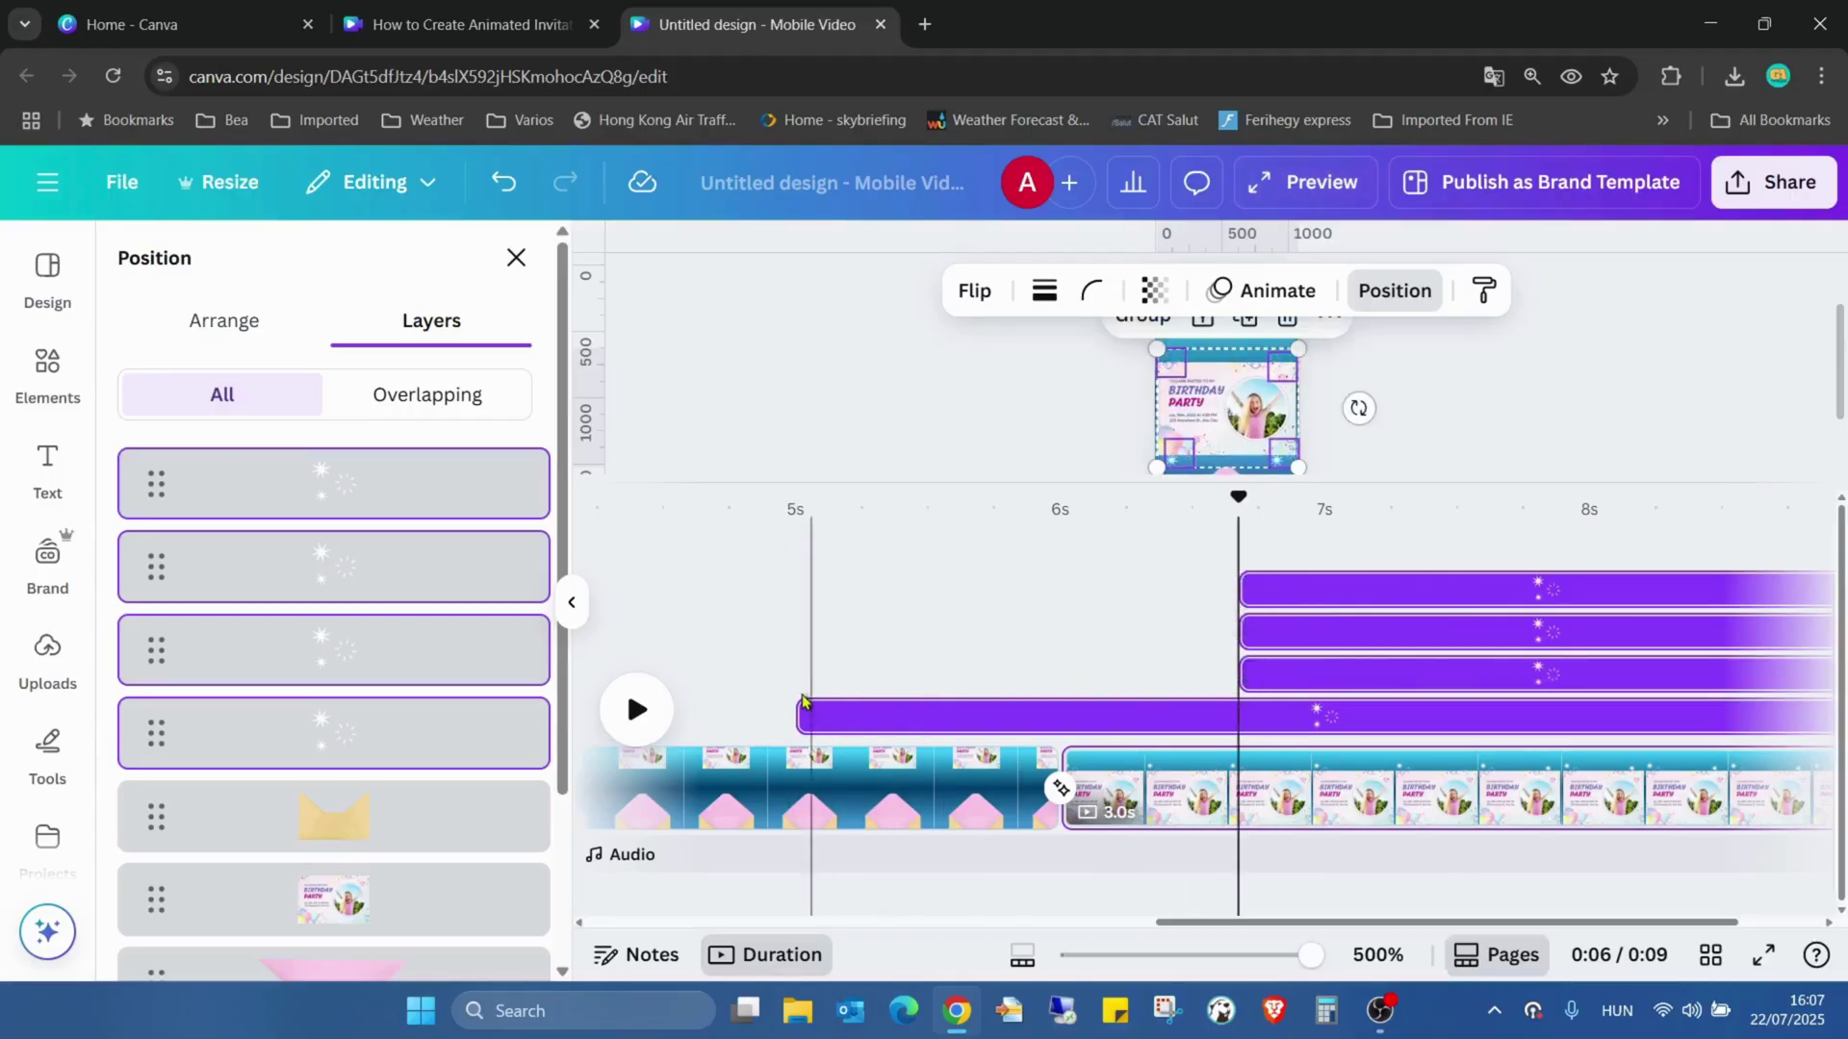
{"action": "left_click_drag", "start_coordinate": [795, 714], "coordinate": [1255, 725]}
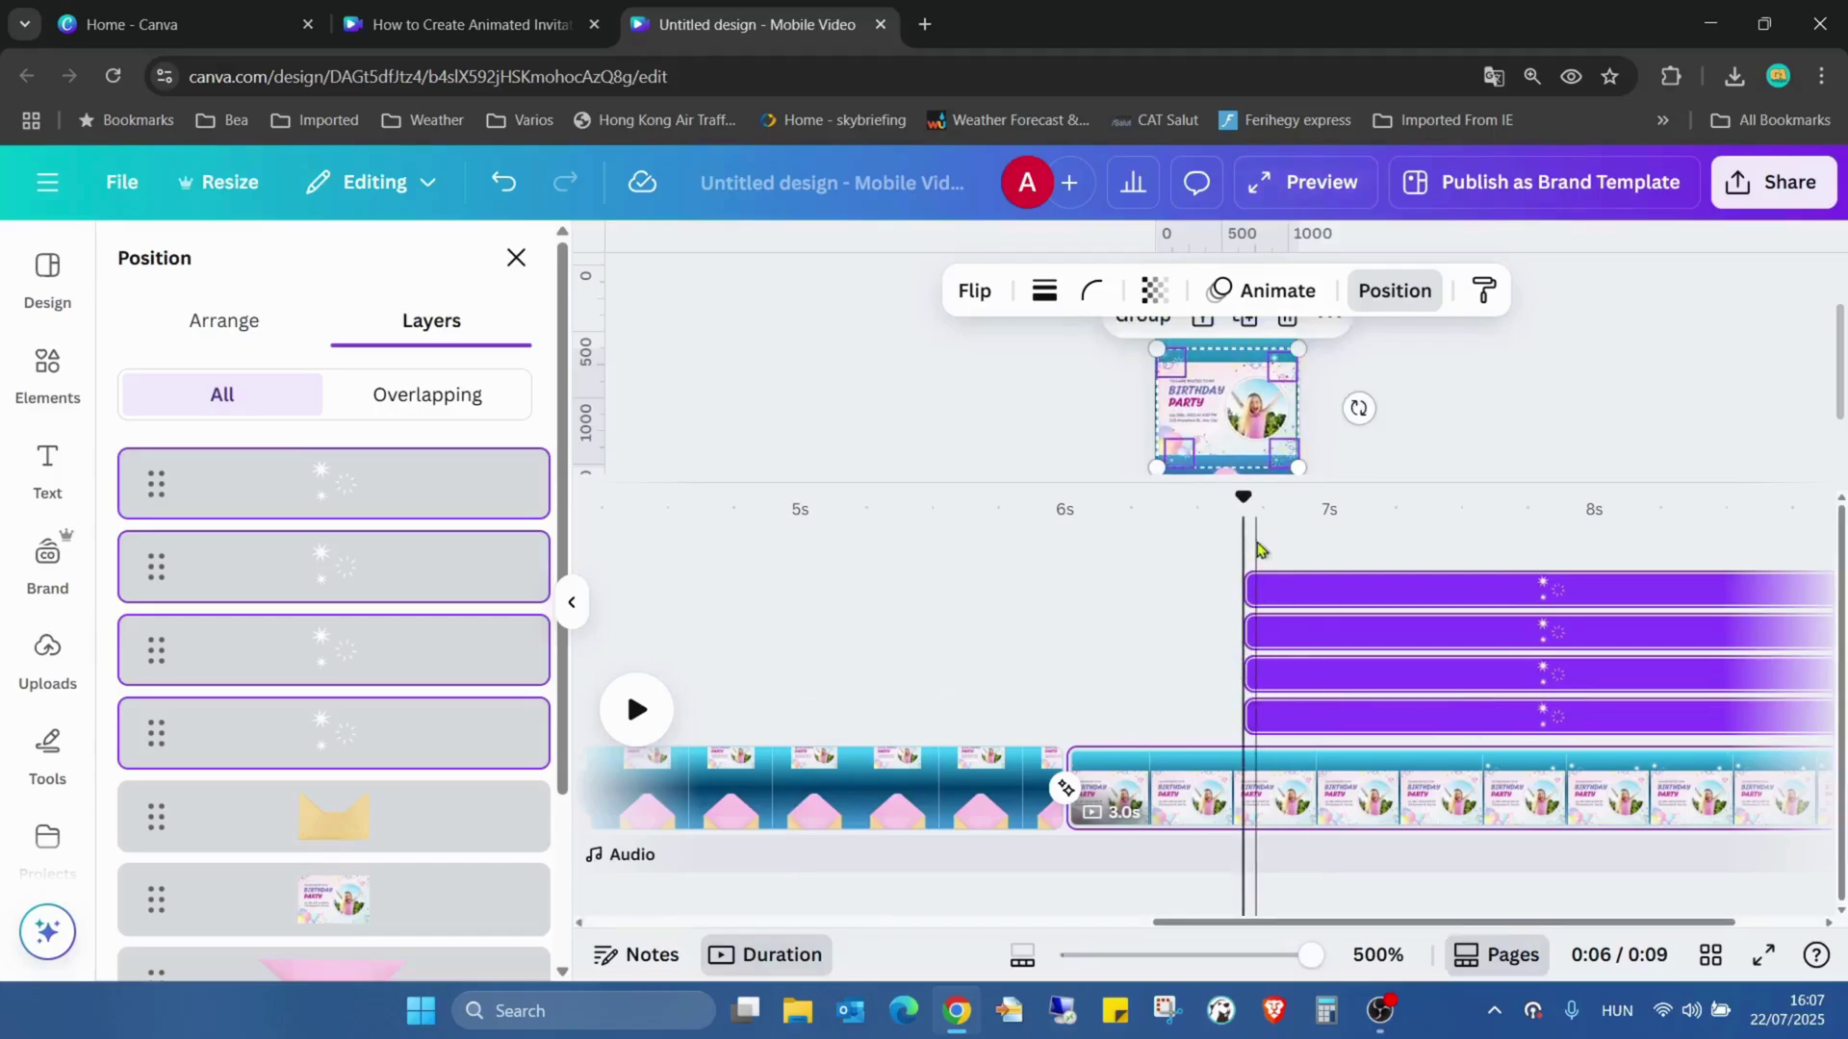
{"action": "left_click_drag", "start_coordinate": [1243, 498], "coordinate": [1285, 526]}
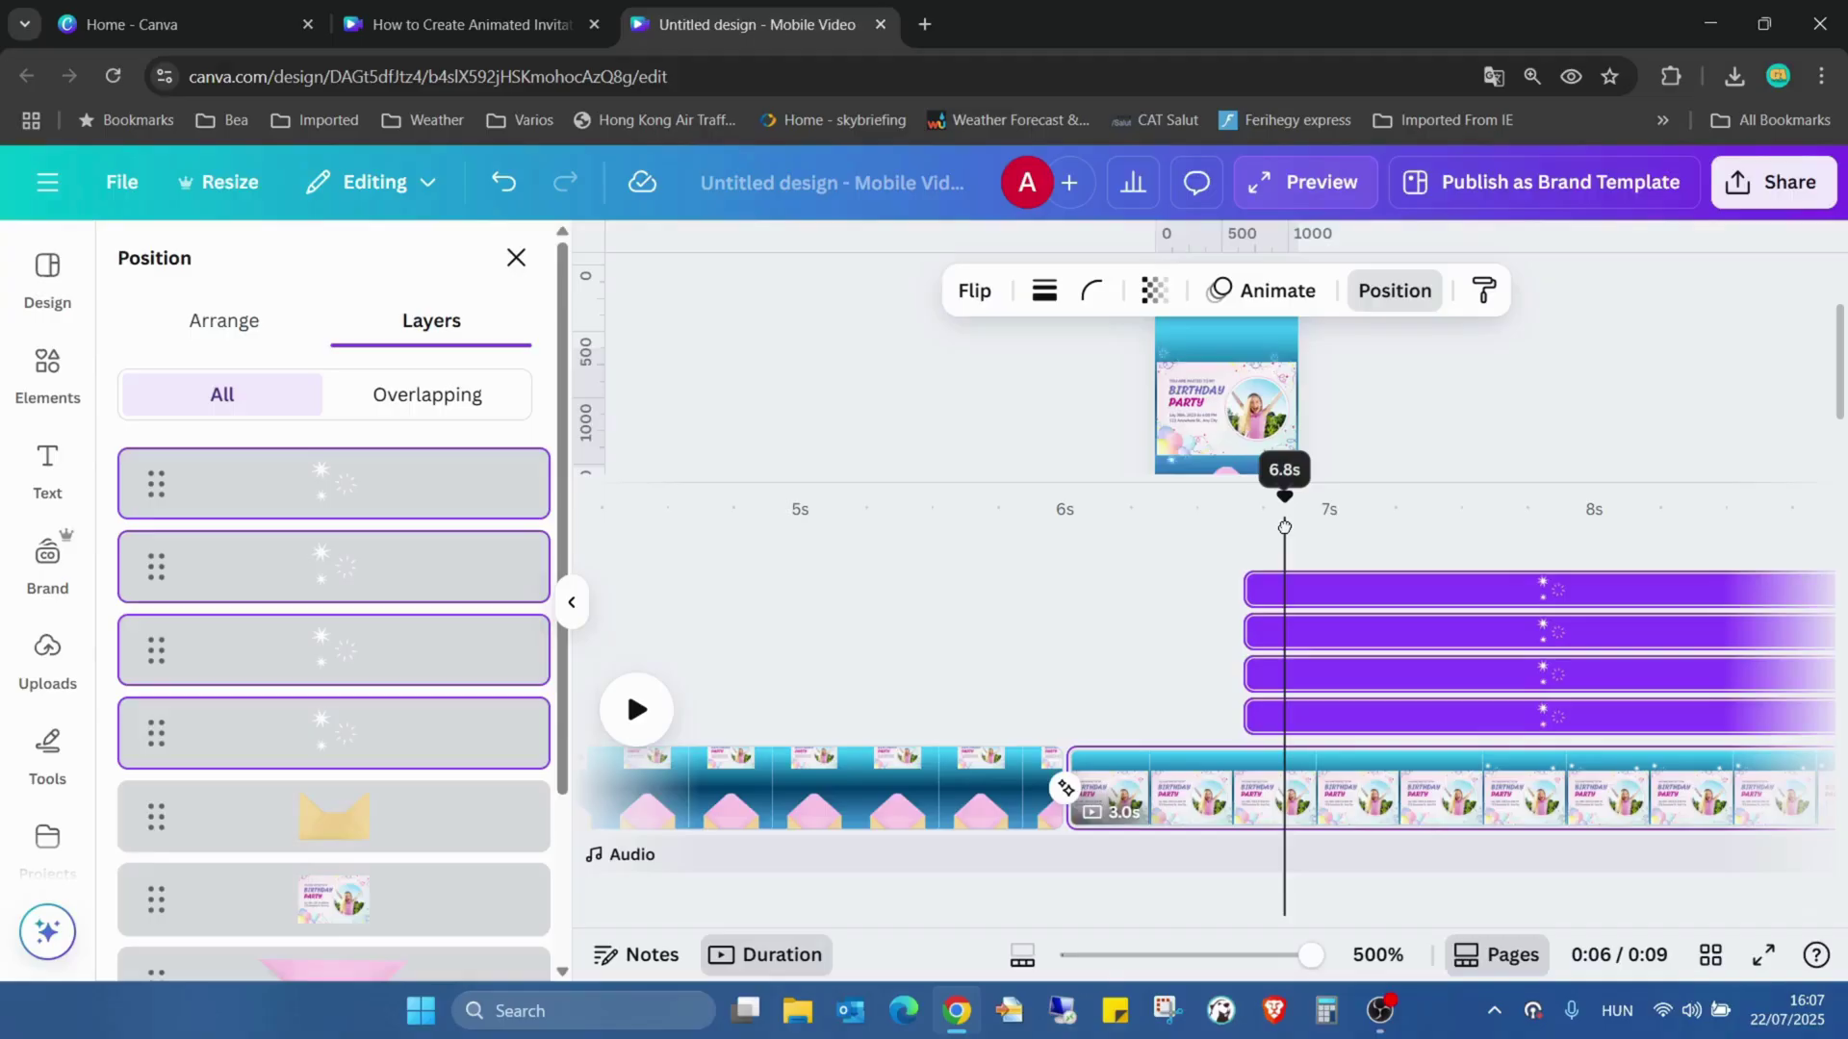
{"action": "left_click_drag", "start_coordinate": [1285, 528], "coordinate": [1282, 540]}
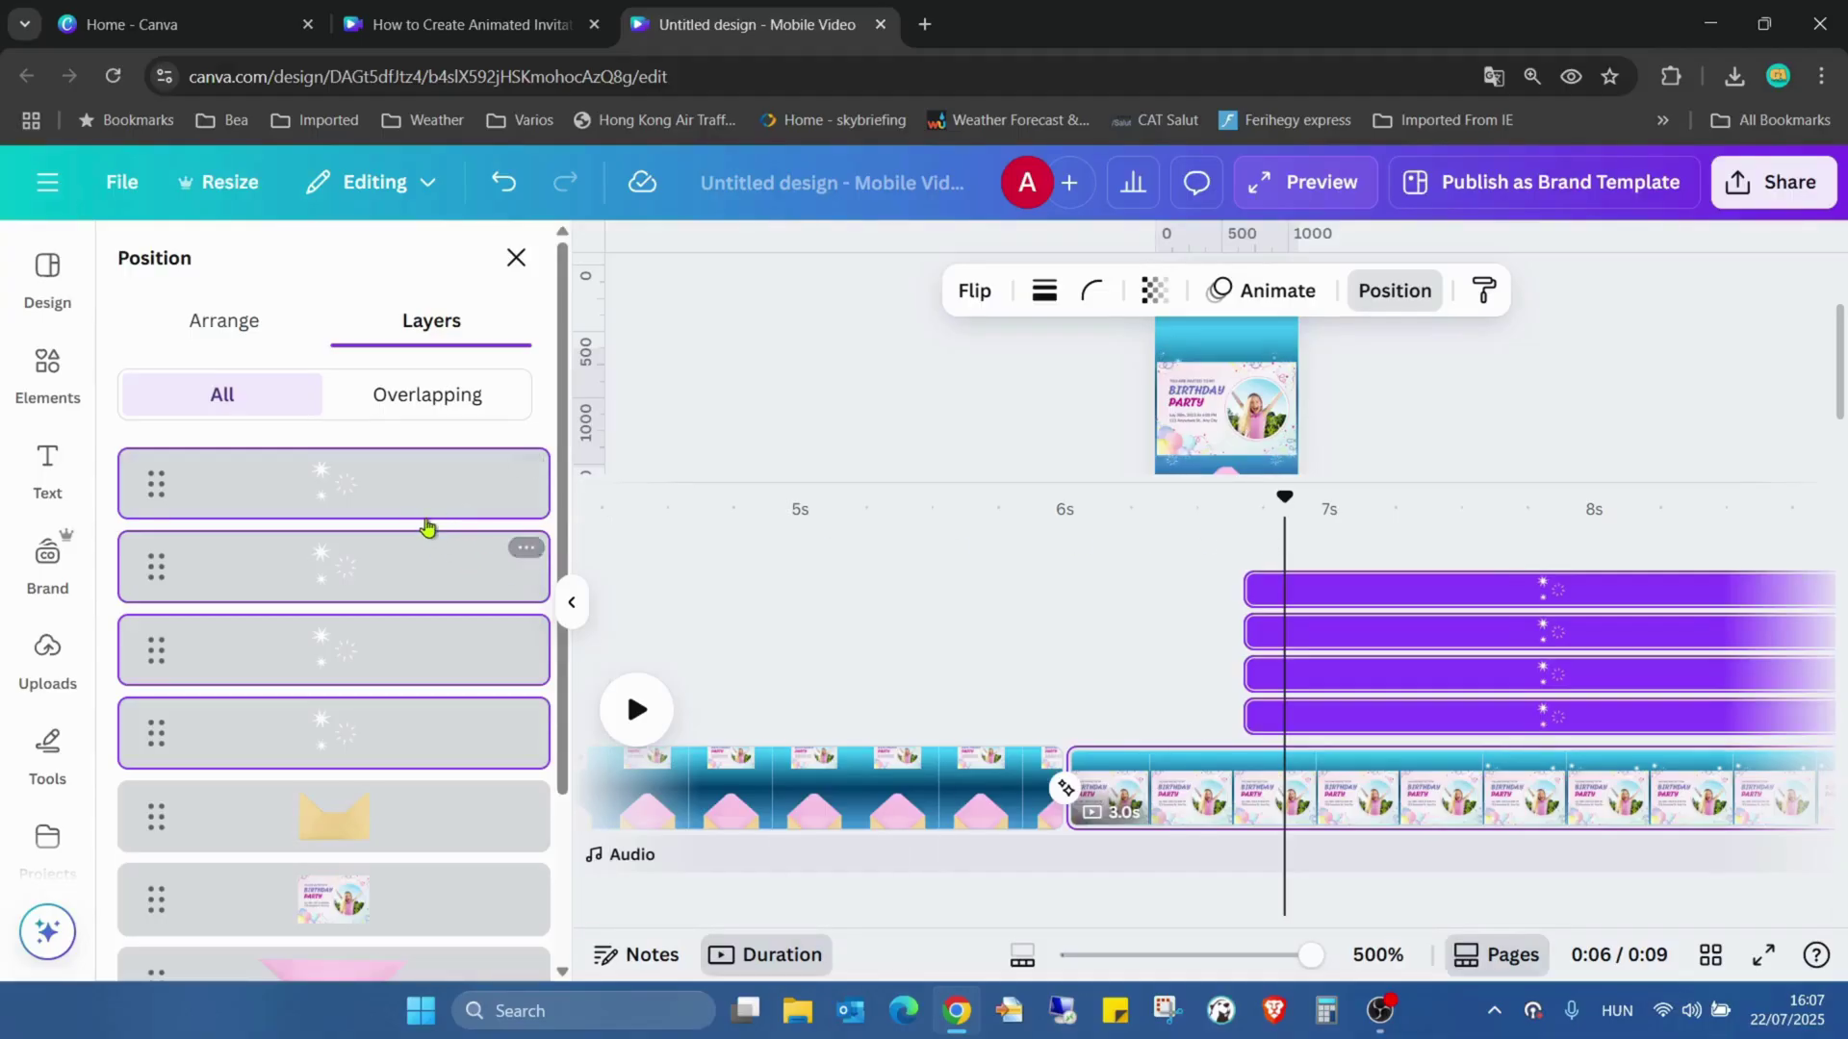
Move the four sparkle layers below the invitation card layer, then select the card layer.
{"action": "left_click_drag", "start_coordinate": [426, 505], "coordinate": [413, 776]}
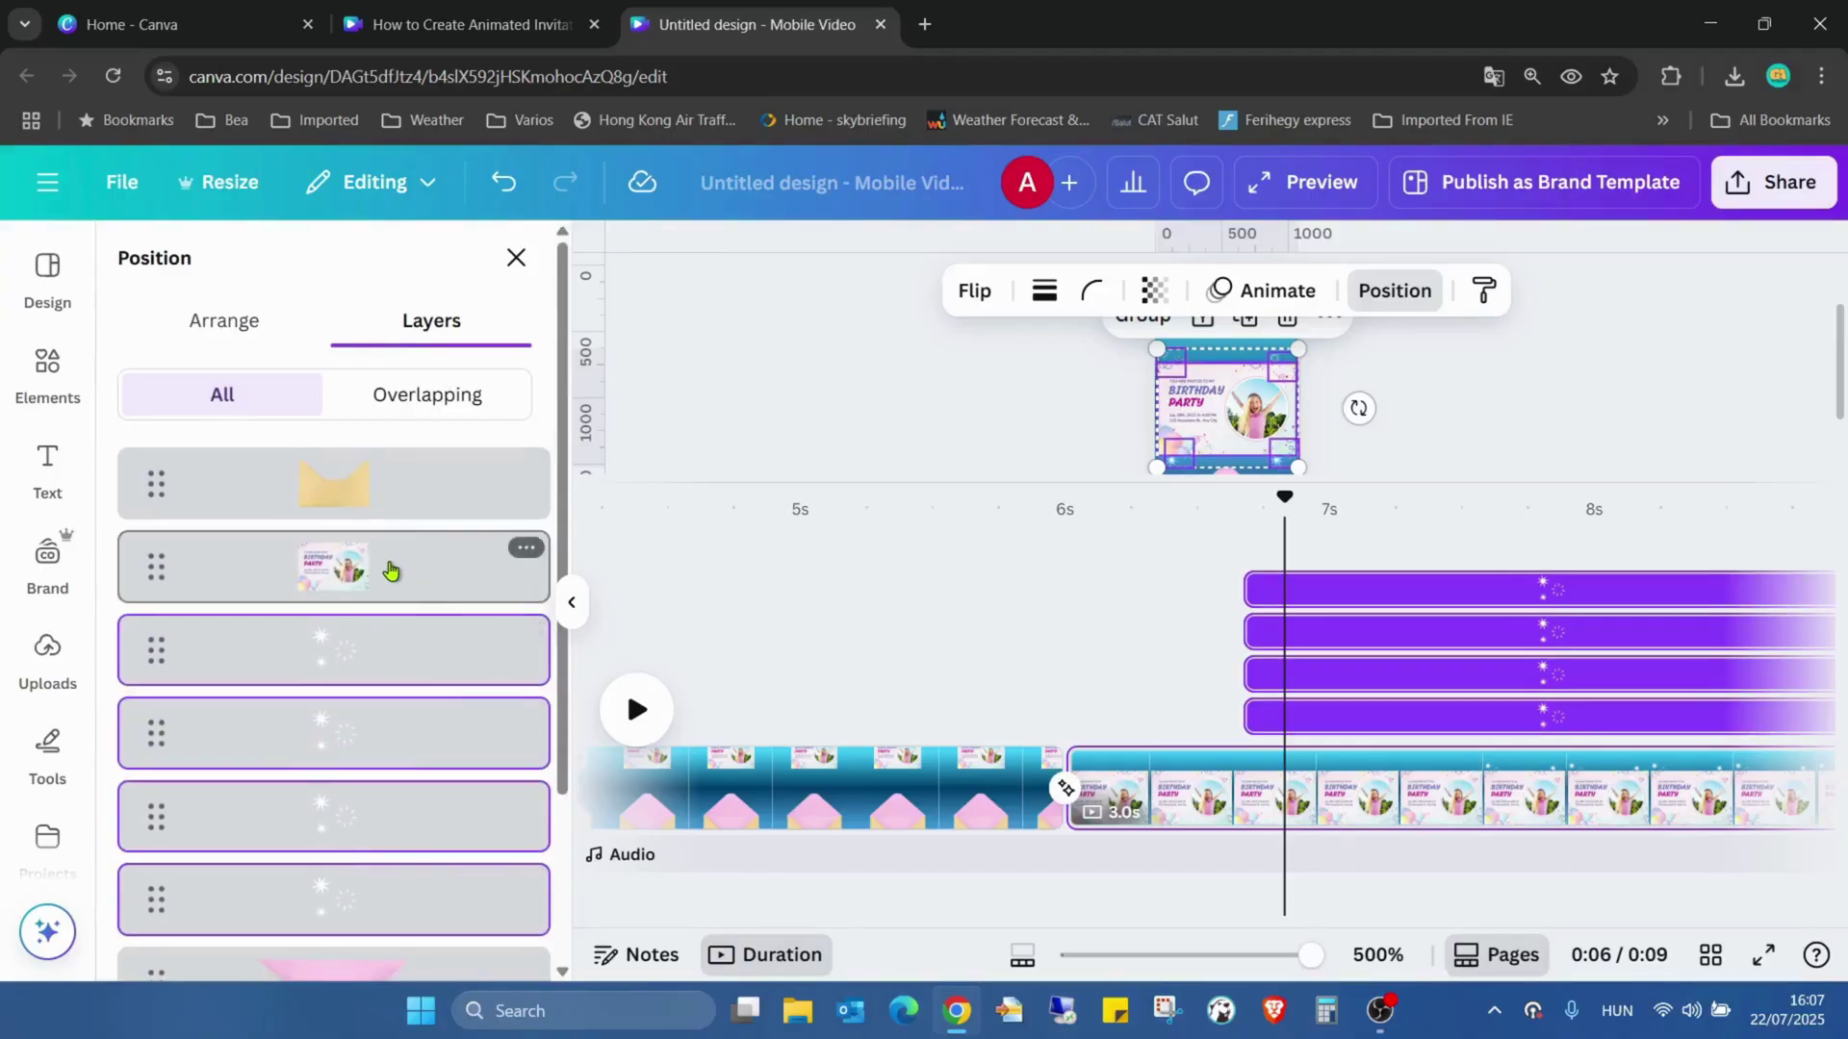
{"action": "left_click", "coordinate": [424, 569]}
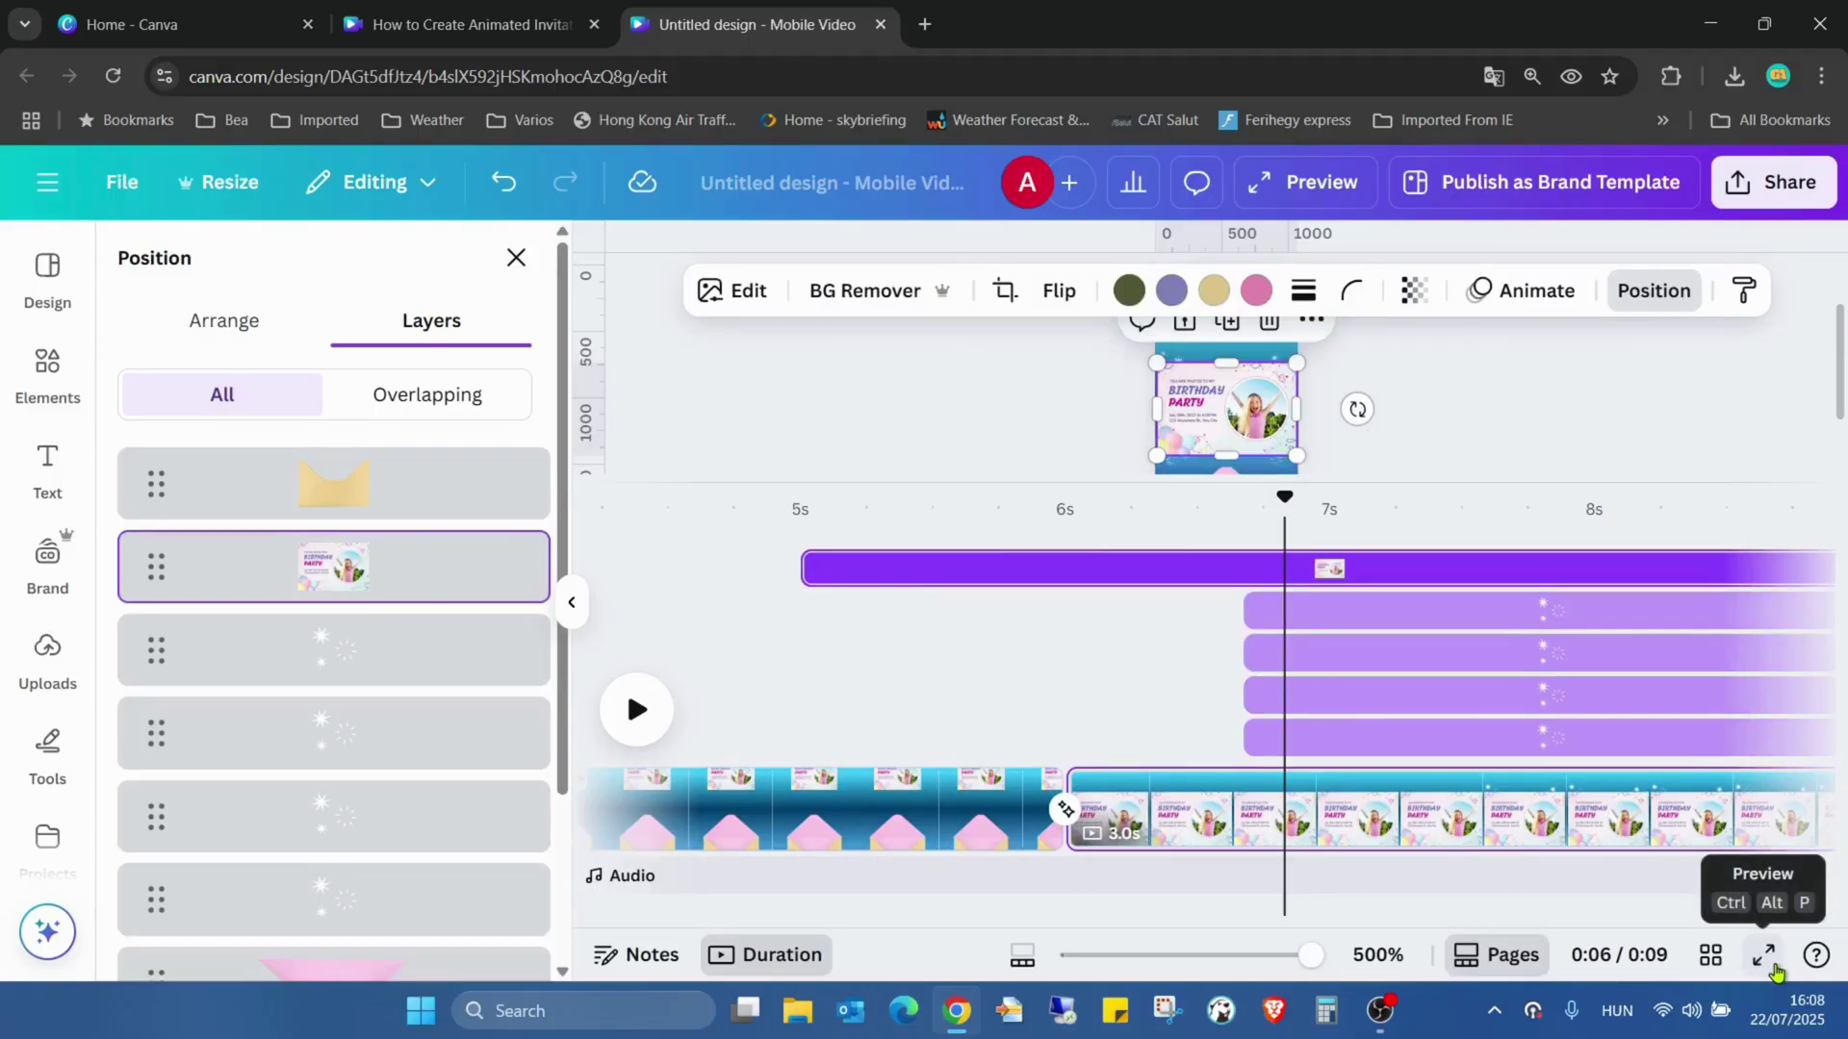
Play the 9-second invitation in full-screen preview, exiting and restarting it once.
{"action": "left_click", "coordinate": [1771, 962]}
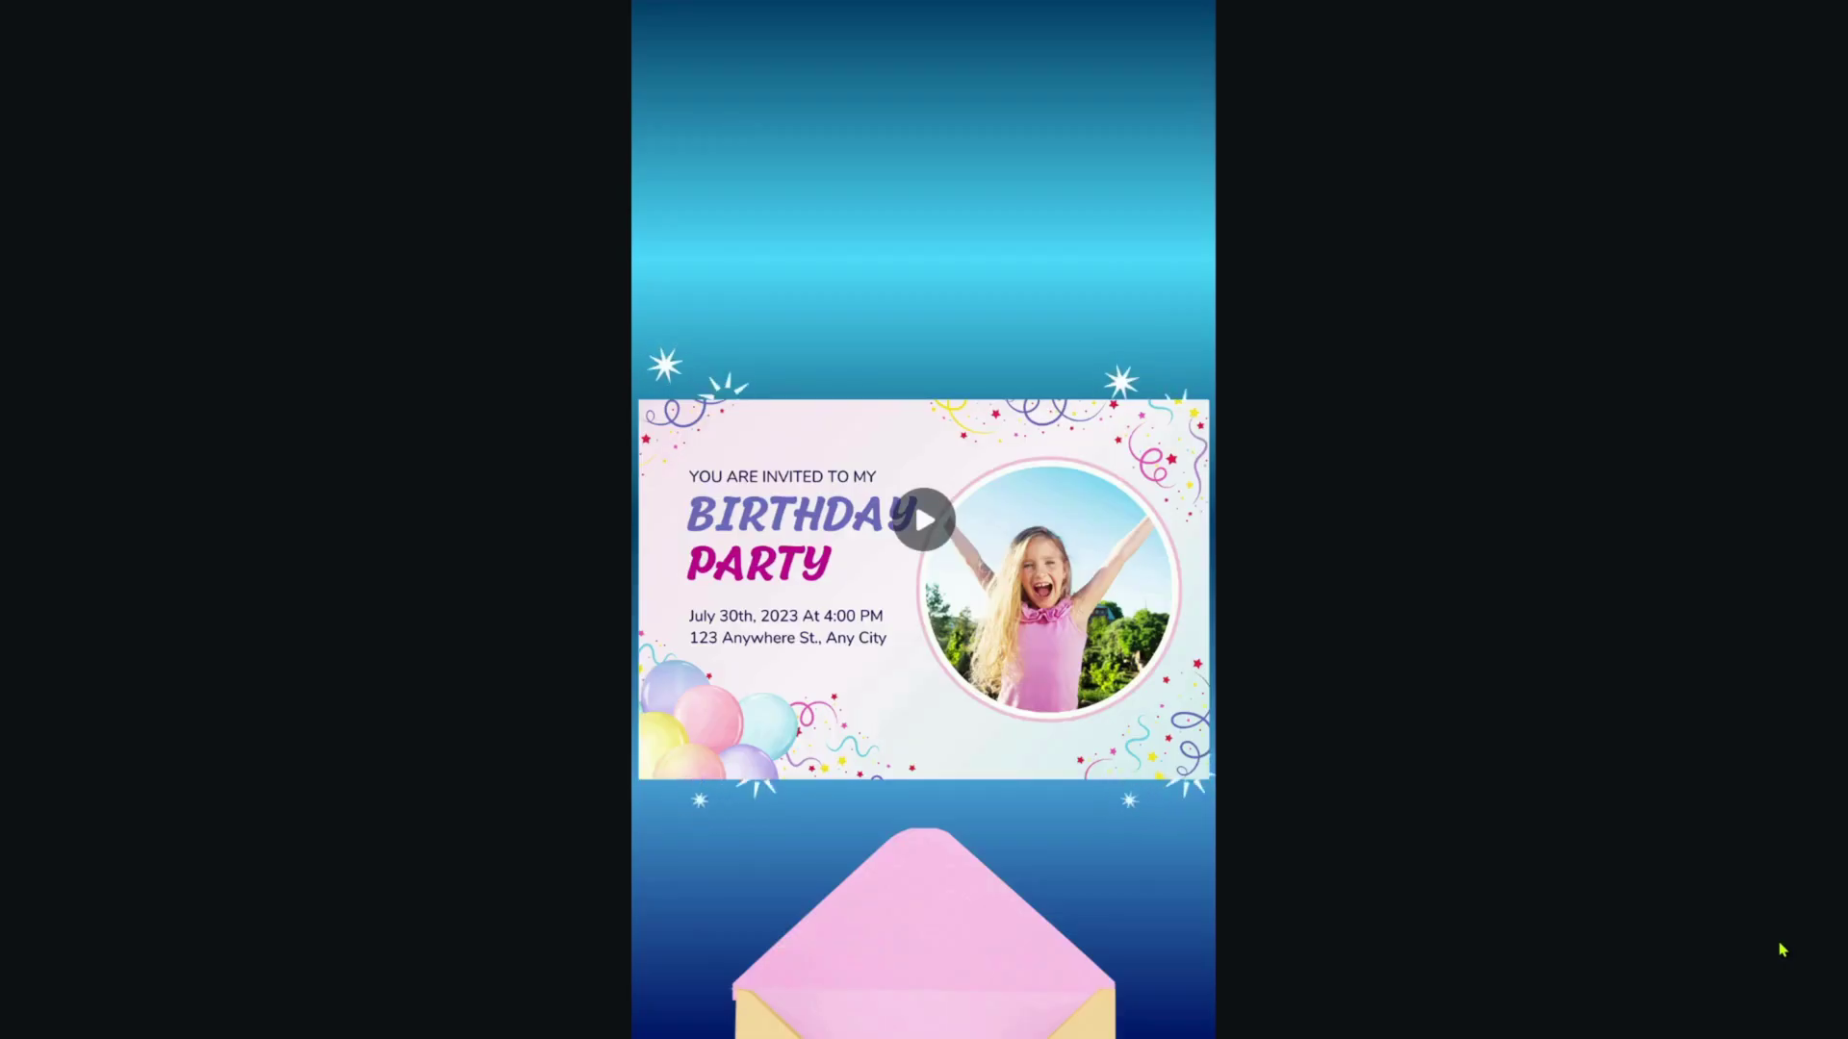
{"action": "key", "text": "Escape"}
{"action": "left_click", "coordinate": [86, 202]}
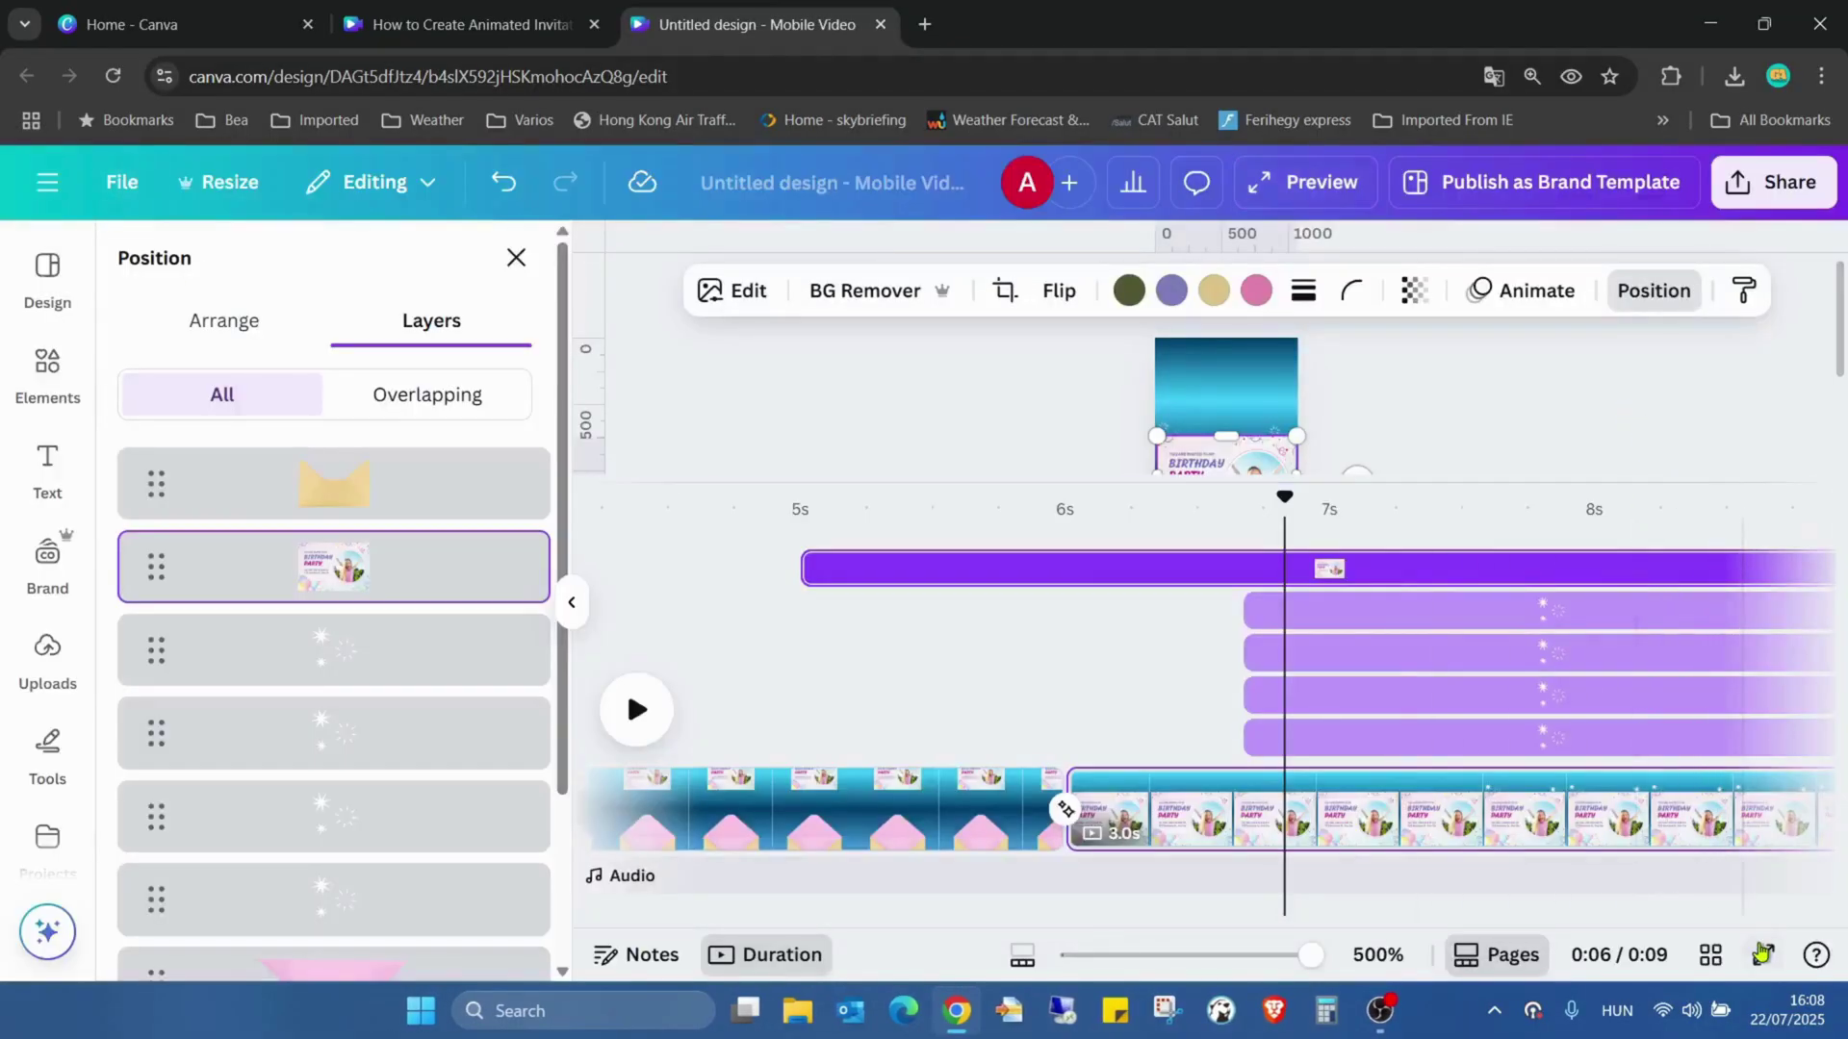
{"action": "left_click", "coordinate": [1761, 955]}
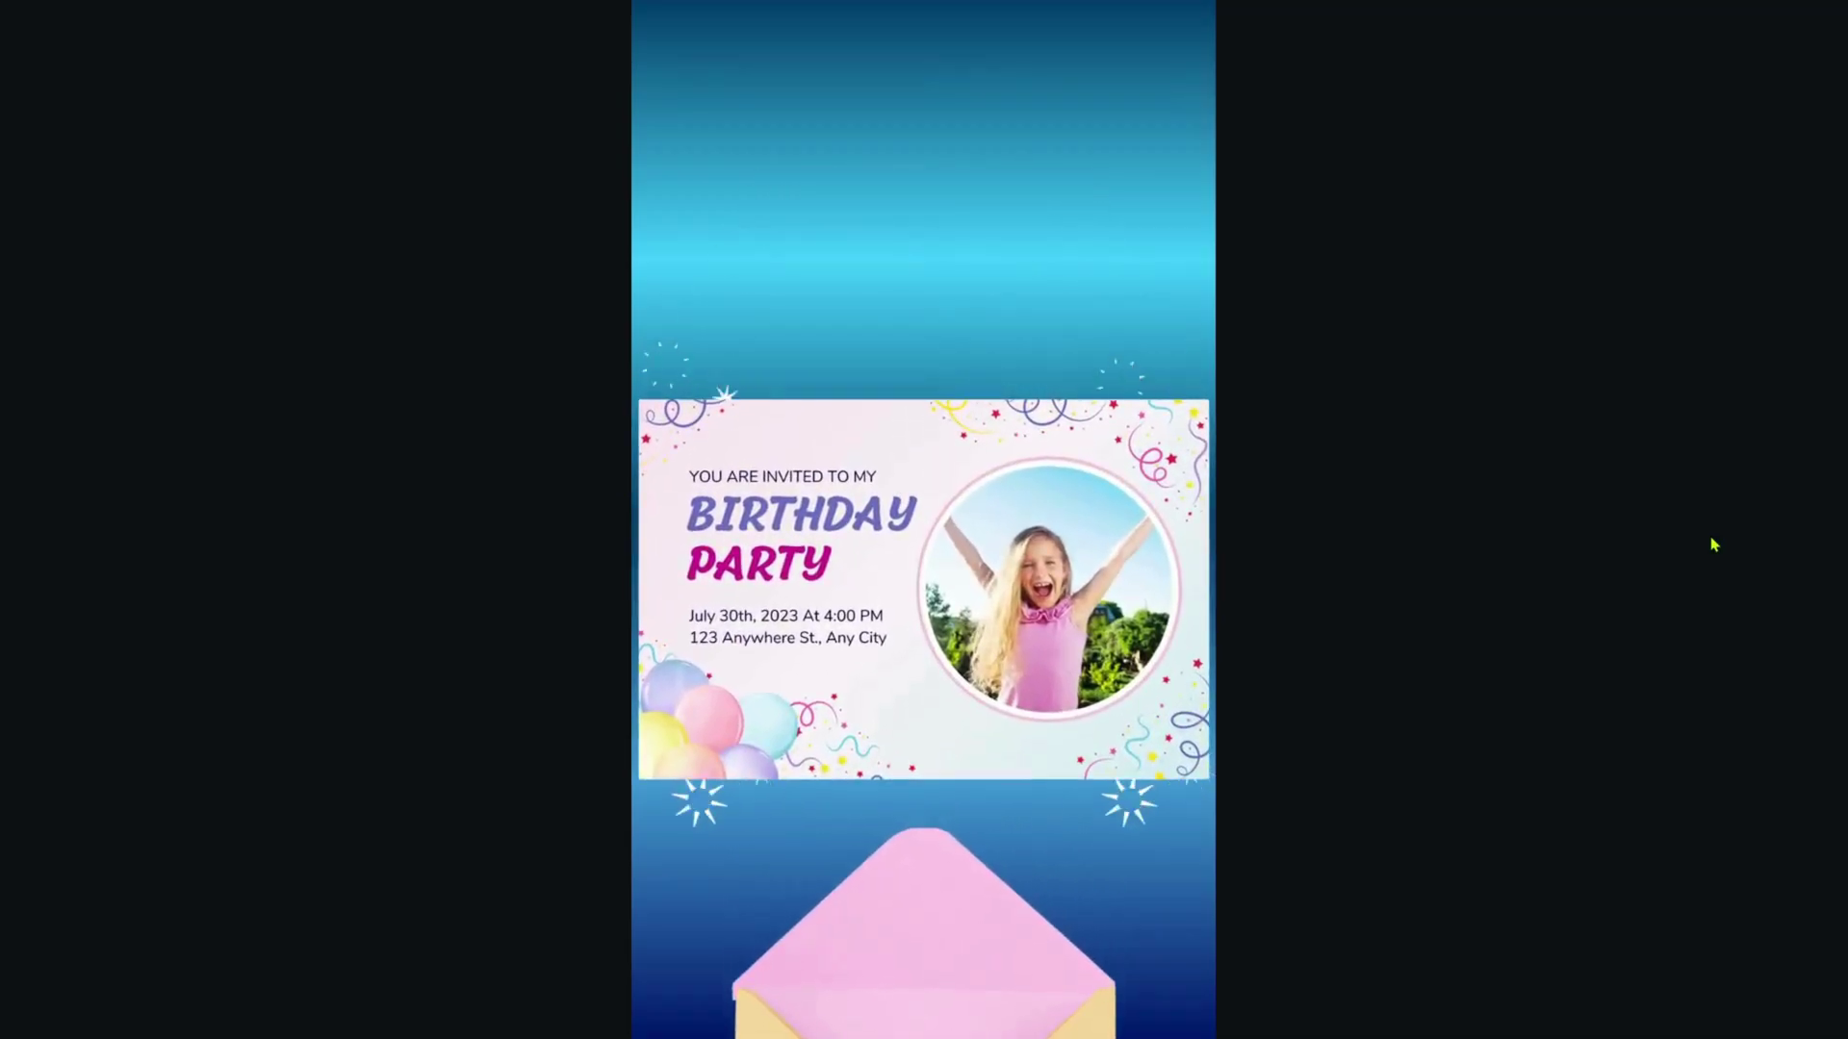
{"action": "mouse_move", "coordinate": [1605, 551]}
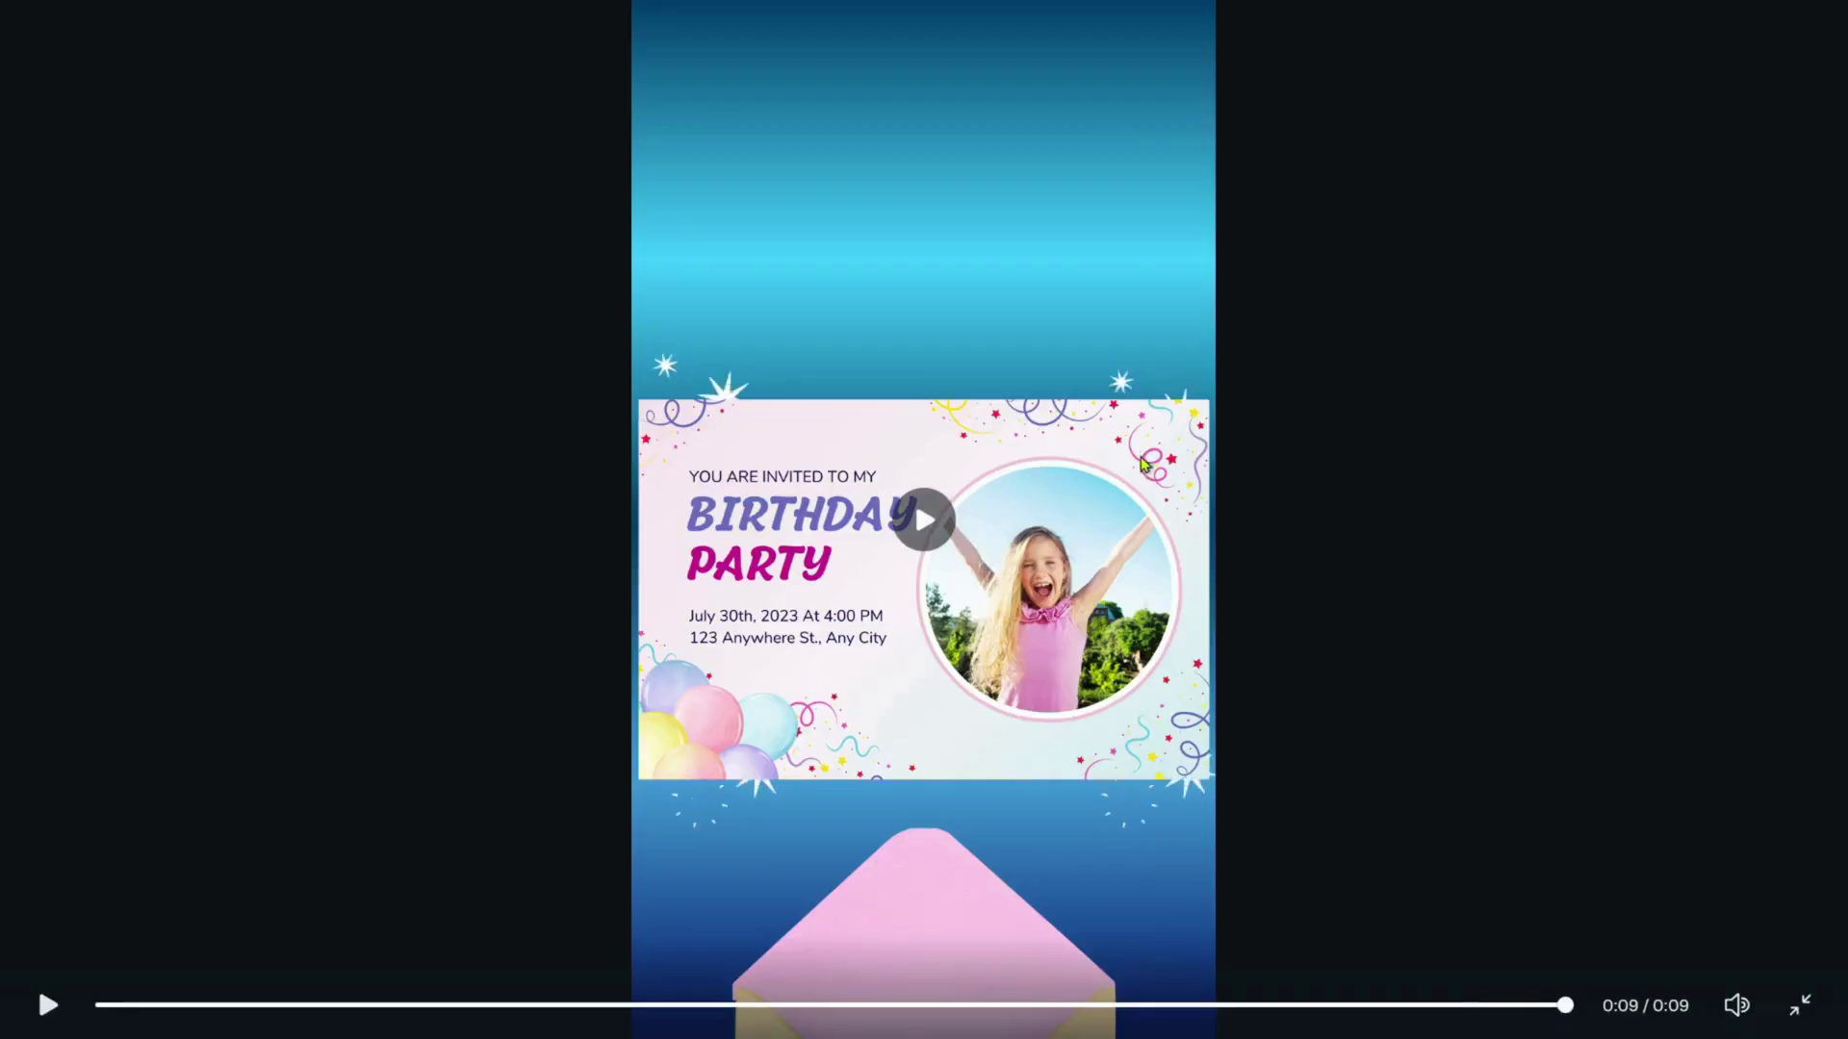
{"action": "left_click", "coordinate": [936, 529]}
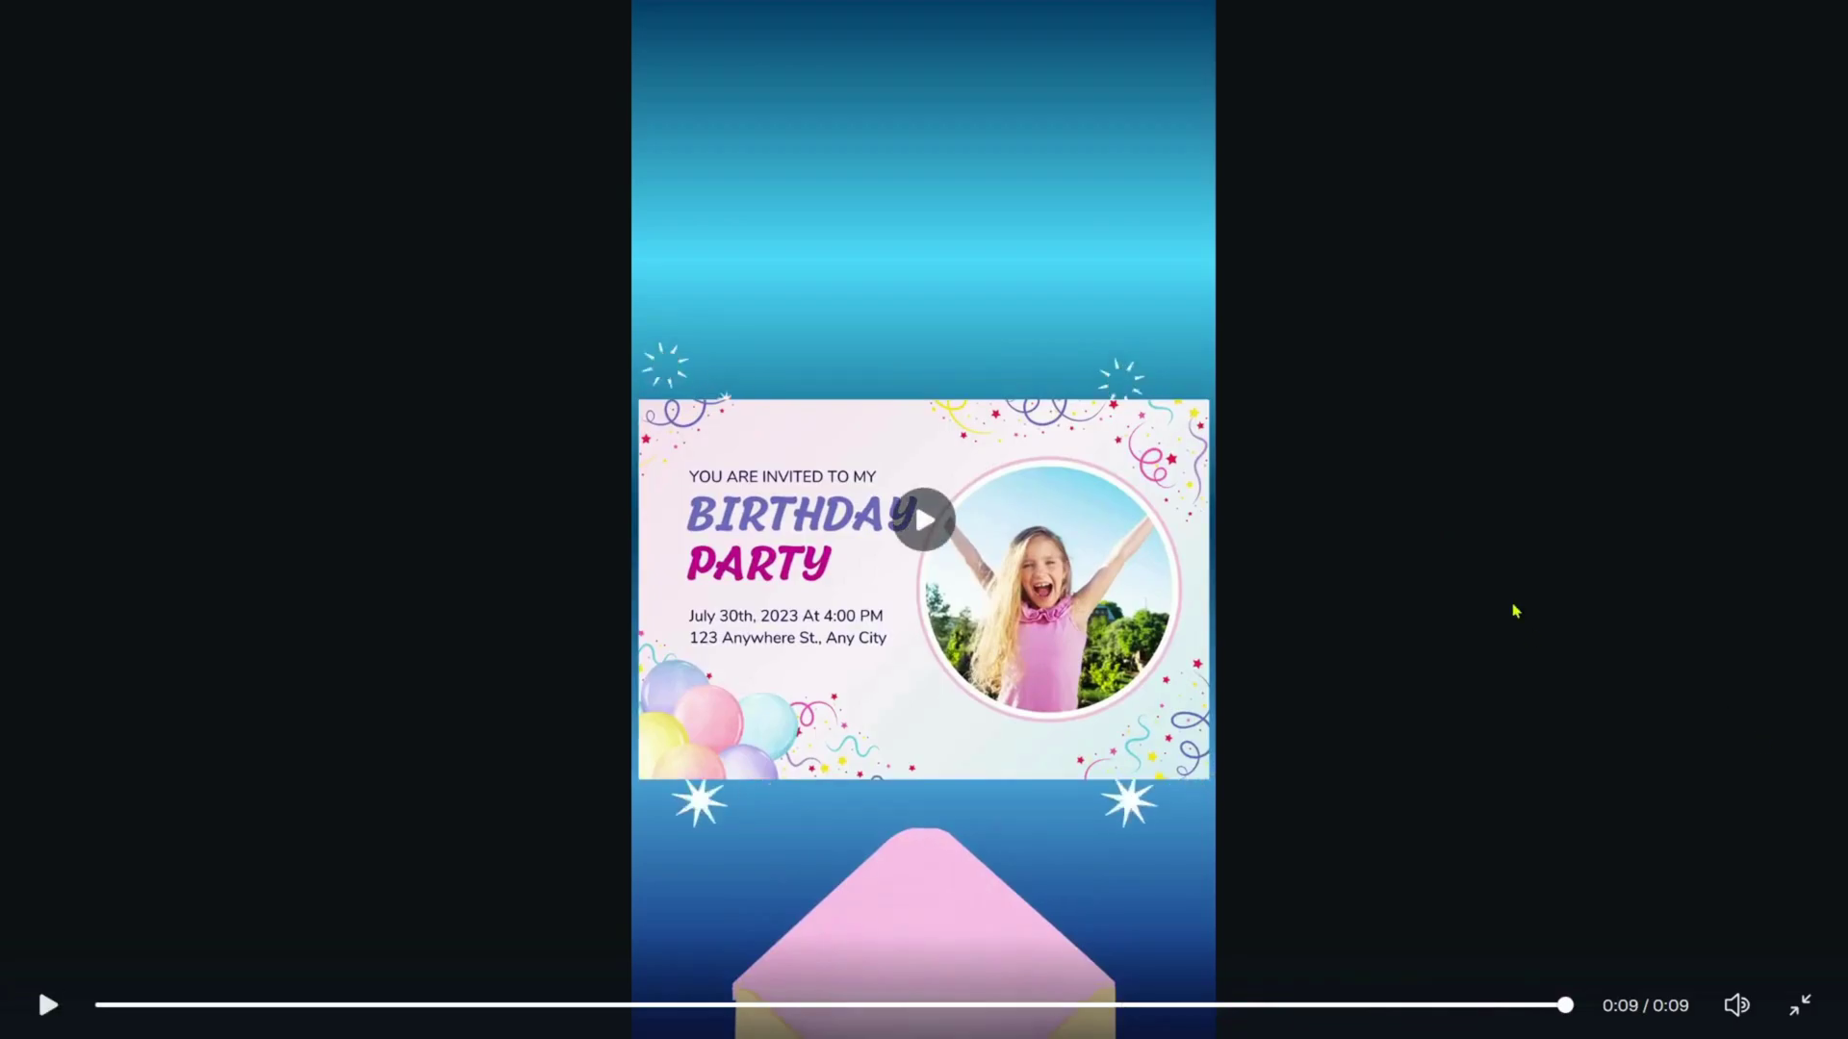
{"action": "left_click", "coordinate": [1197, 605]}
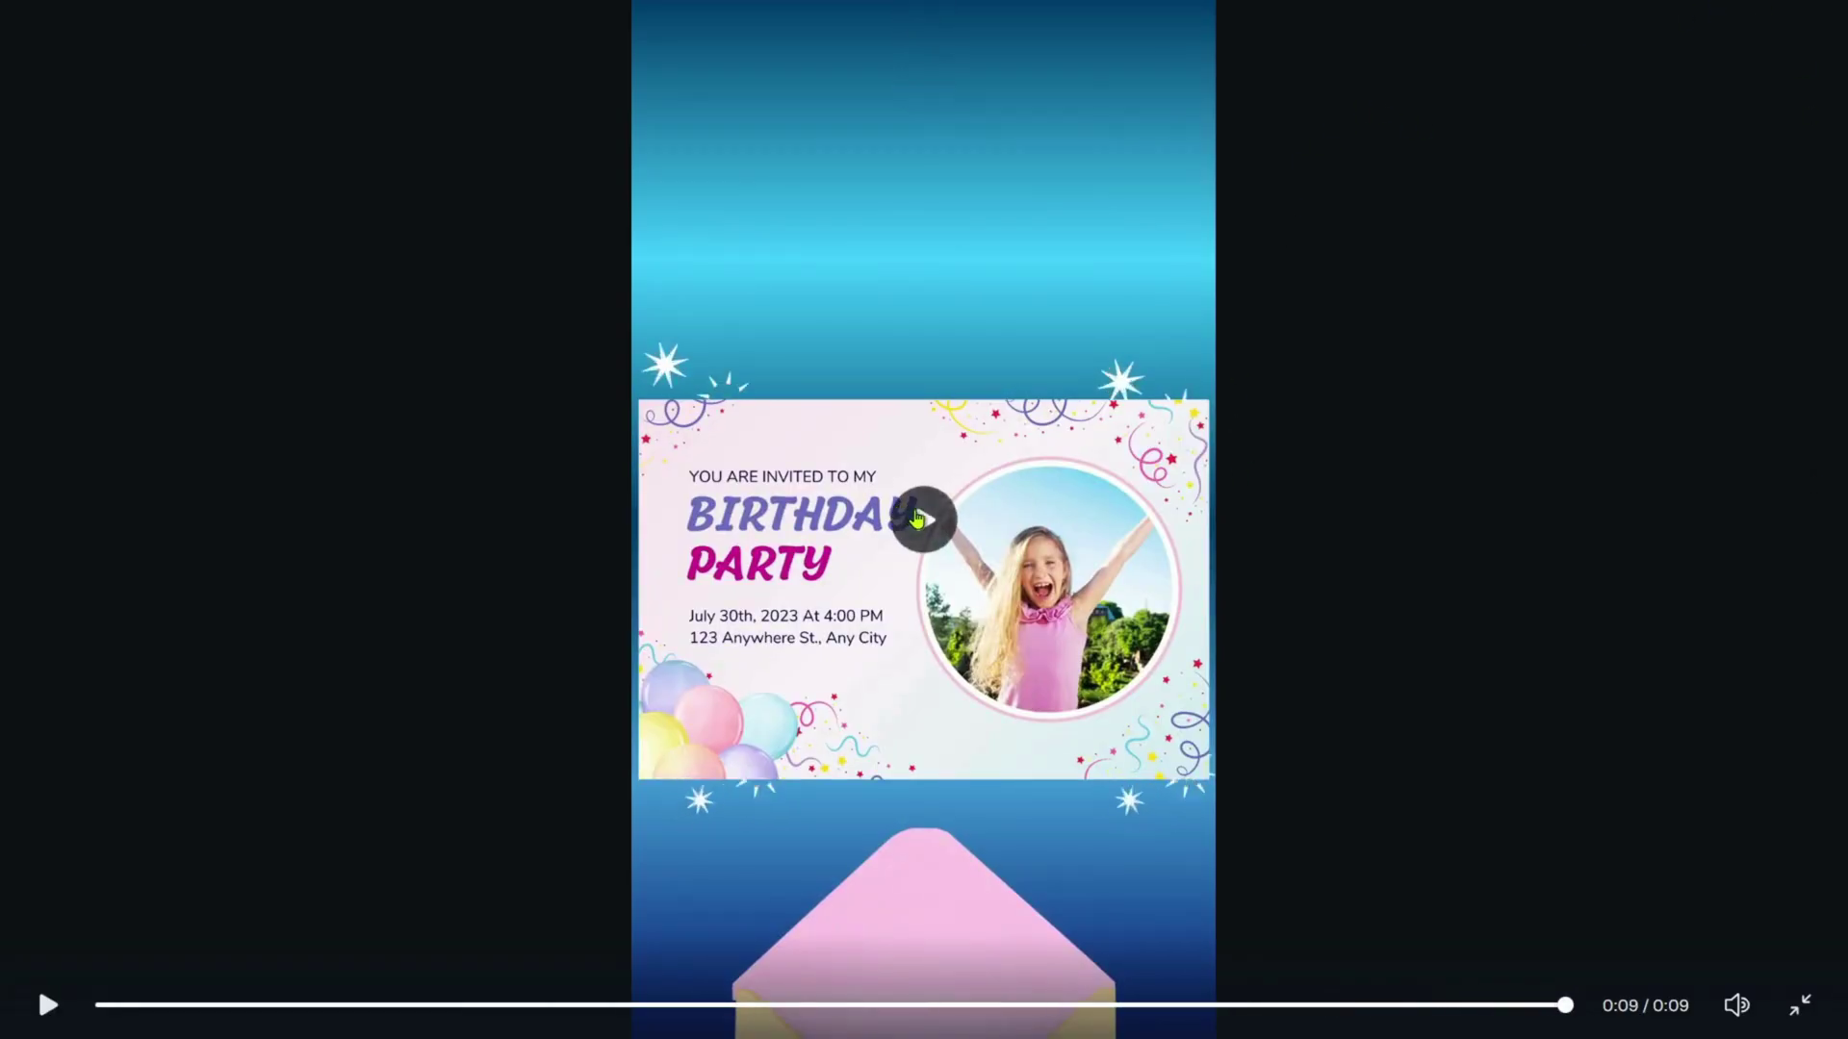
{"action": "left_click", "coordinate": [919, 514]}
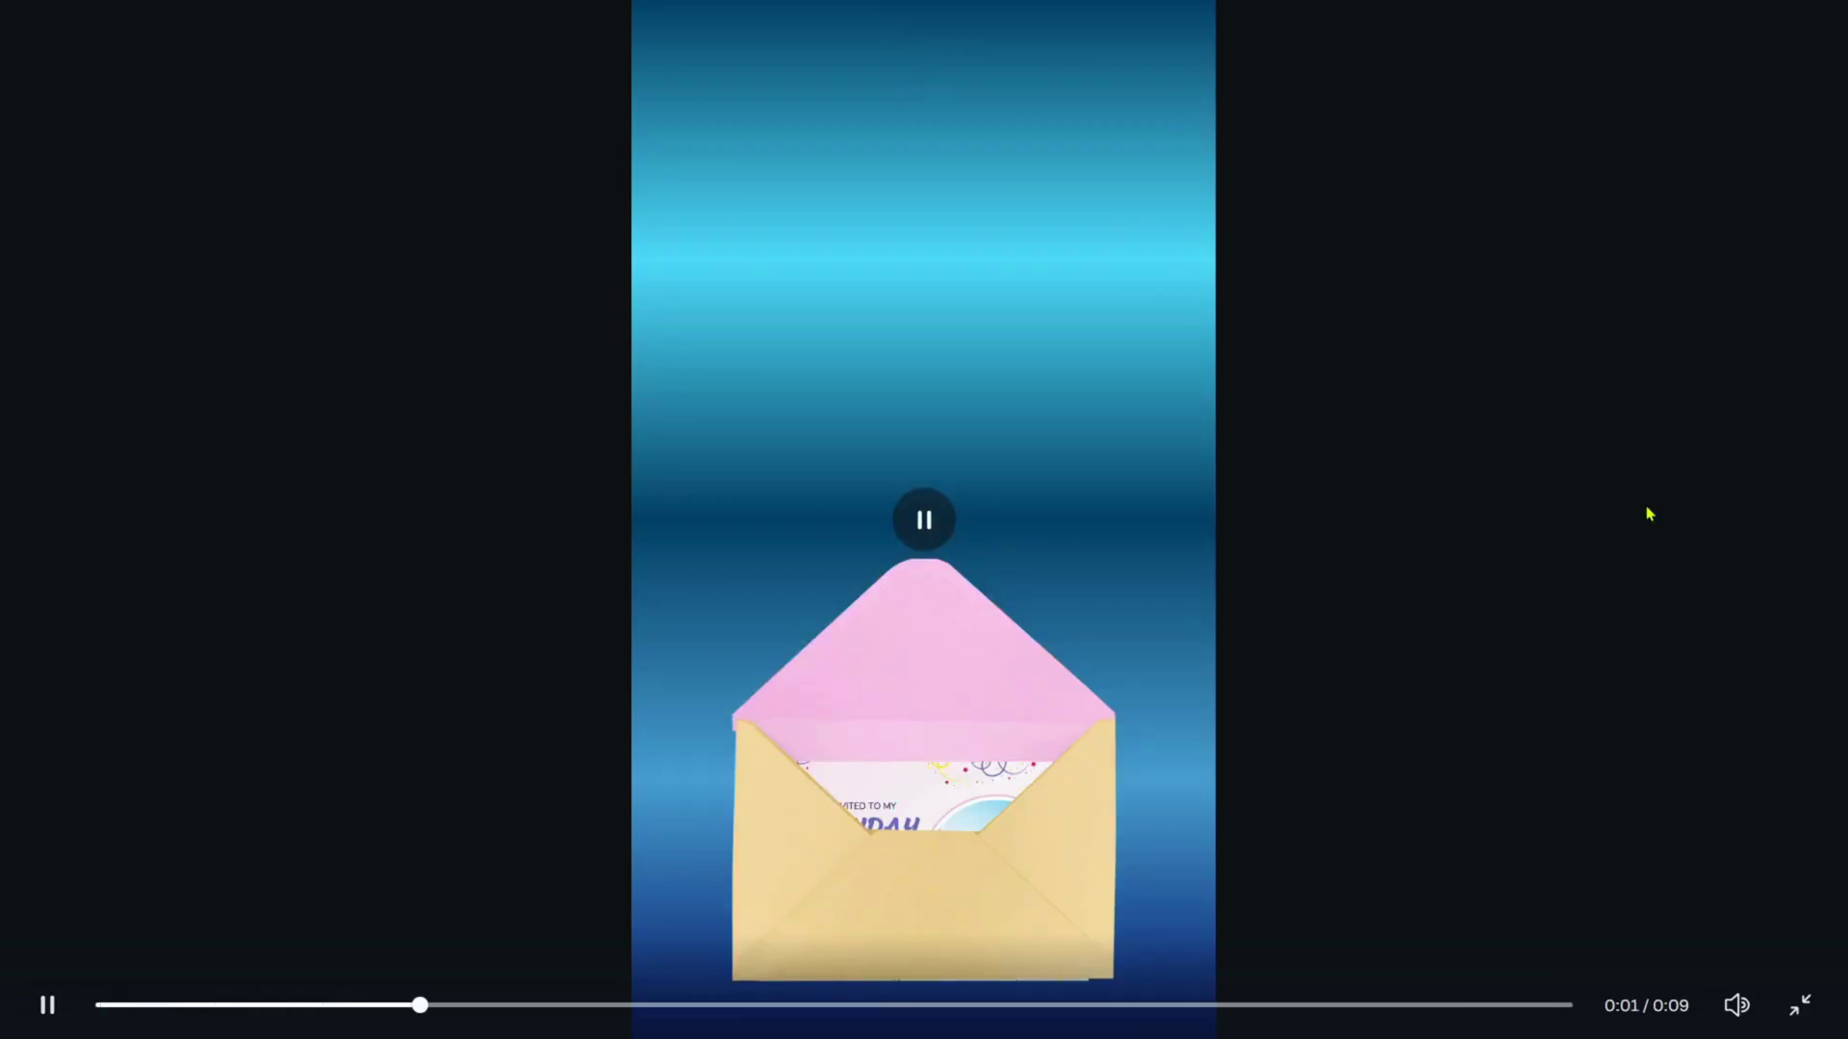